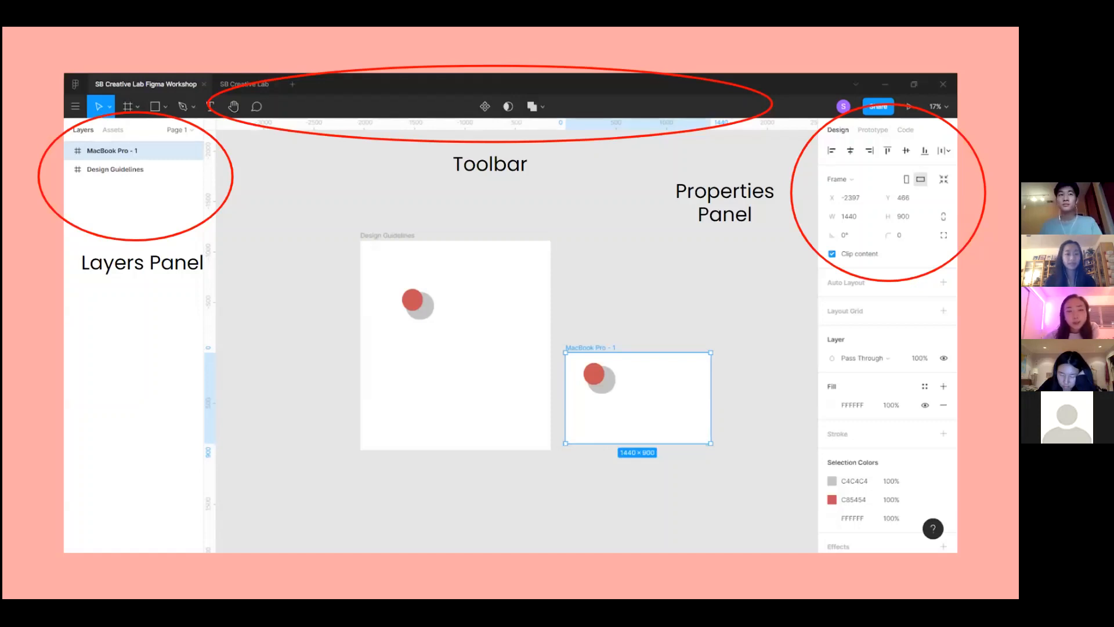
Advance the slideshow through Figma Basics to the Demo slide, then return to Figma
{"action": "key", "text": "Right"}
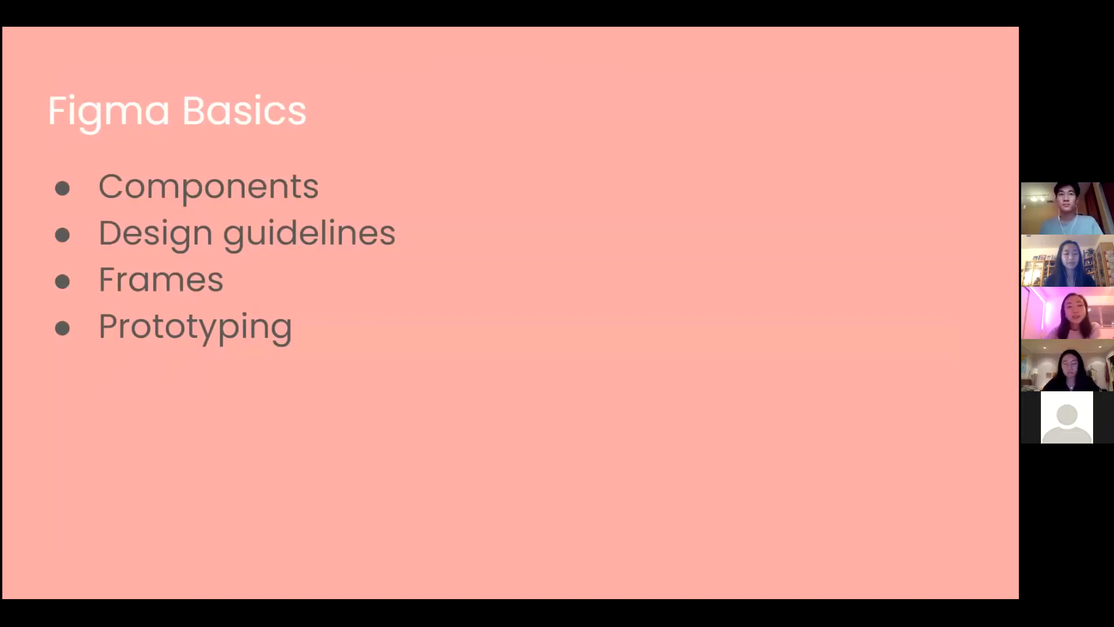
{"action": "key", "text": "Right"}
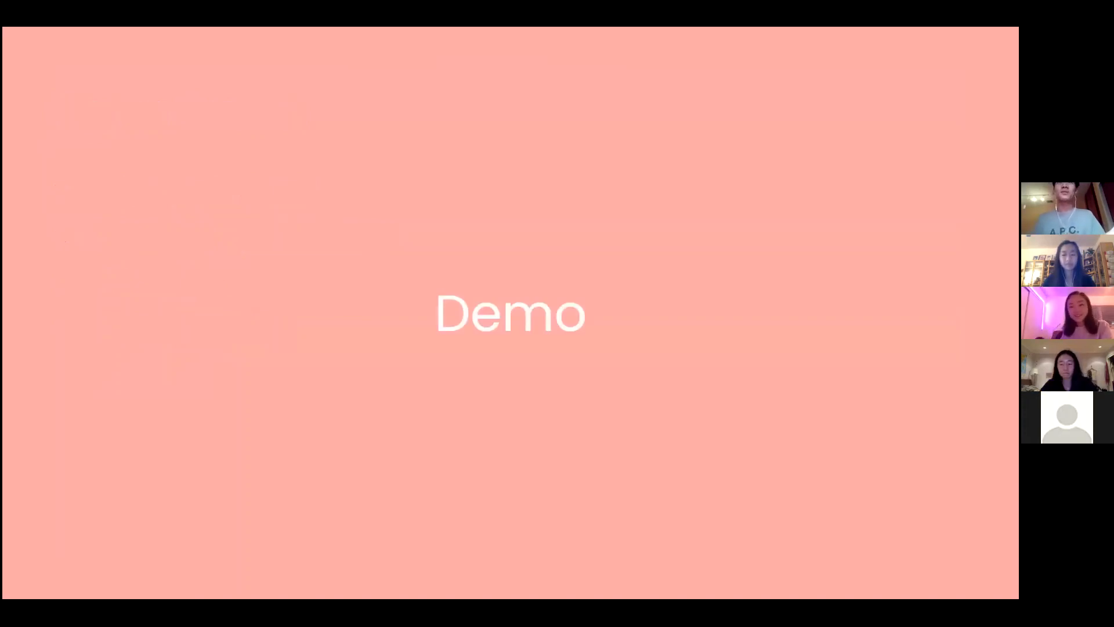
{"action": "key", "text": "alt+Tab"}
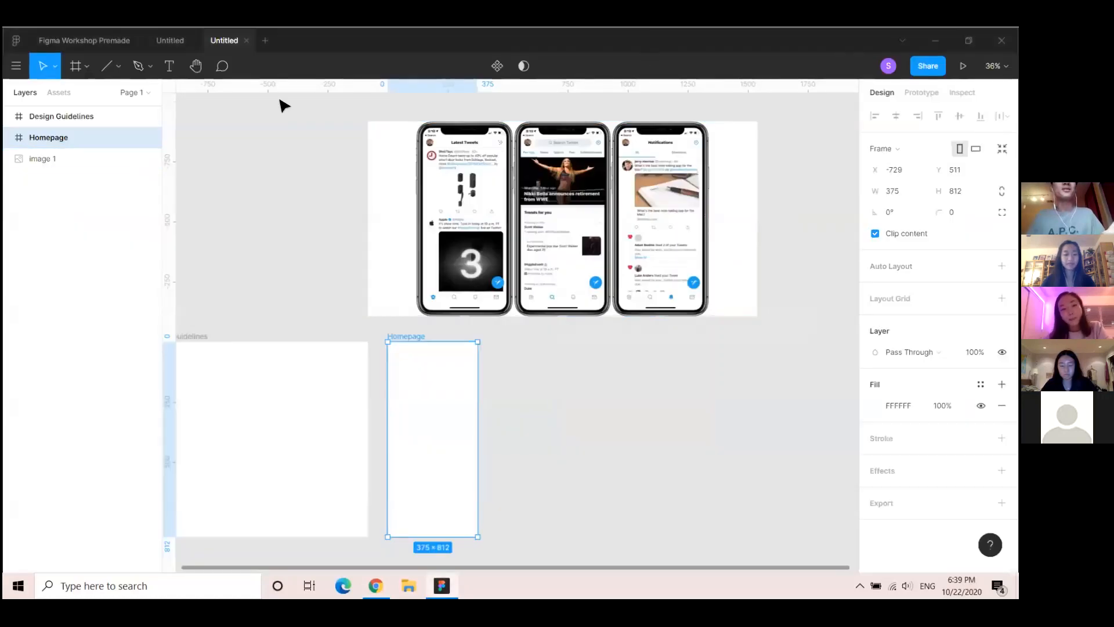
Delete the Design Guidelines and Homepage frames from the canvas
{"action": "left_click", "coordinate": [204, 335]}
{"action": "key", "text": "Delete"}
{"action": "left_click", "coordinate": [450, 356]}
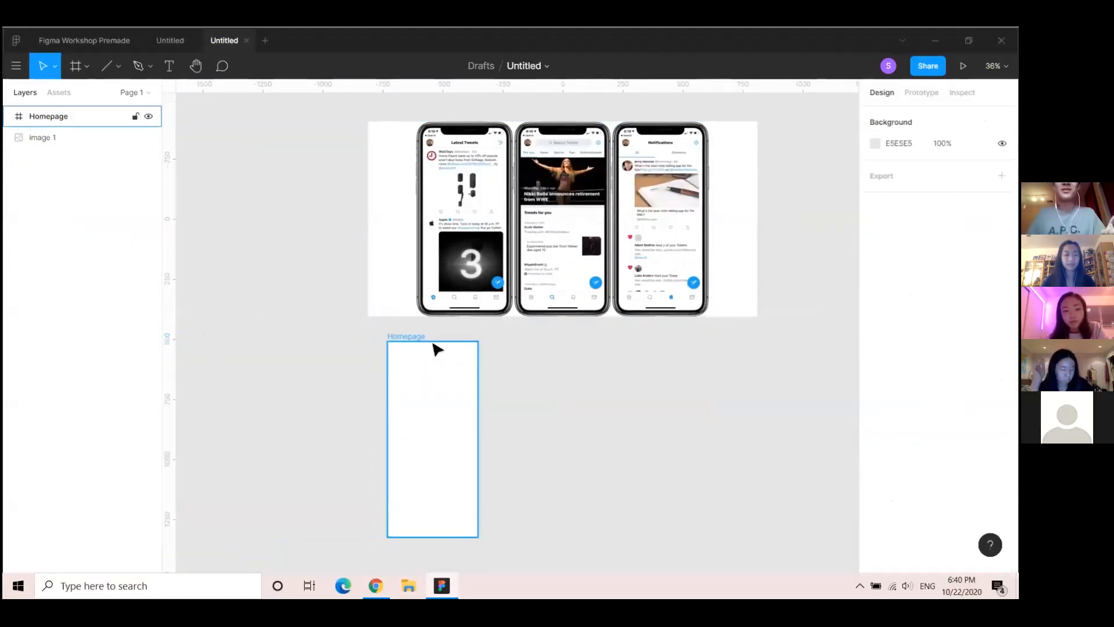
{"action": "key", "text": "Delete"}
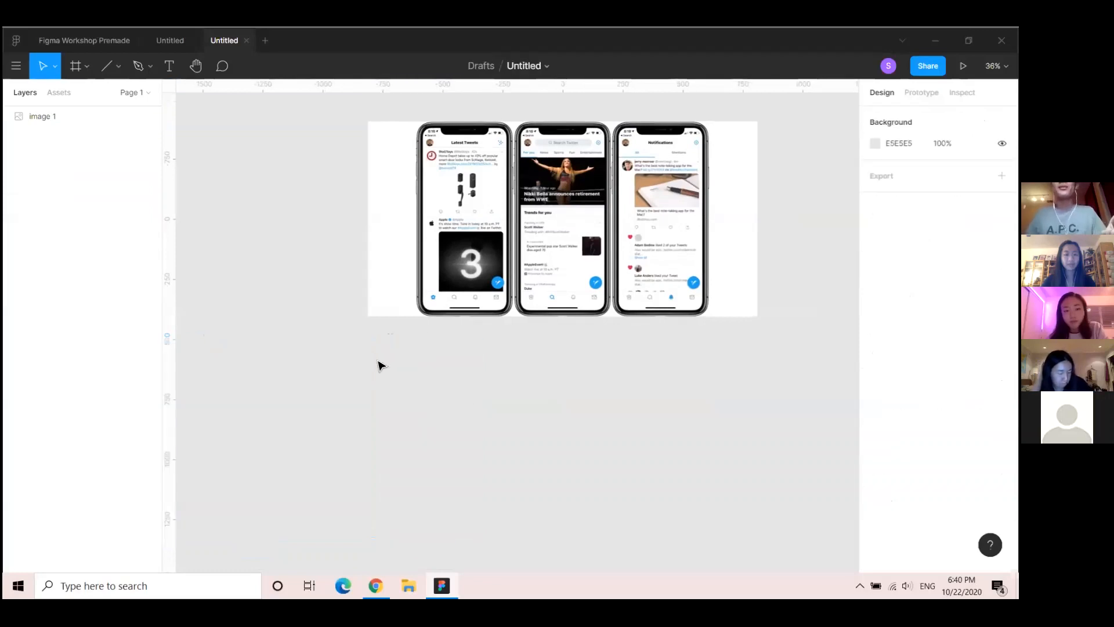
Pan and zoom the canvas to recentre the three-phone reference image
{"action": "left_click_drag", "start_coordinate": [306, 242], "coordinate": [279, 390]}
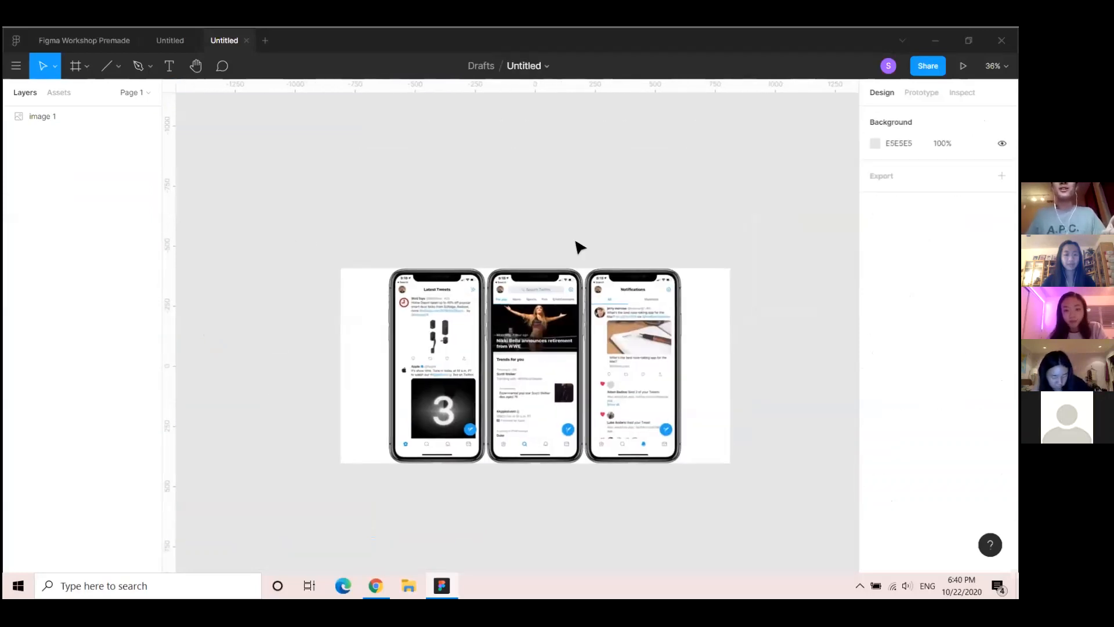
{"action": "left_click_drag", "start_coordinate": [463, 449], "coordinate": [433, 384]}
{"action": "scroll", "coordinate": [621, 247], "scroll_direction": "up", "scroll_amount": 2}
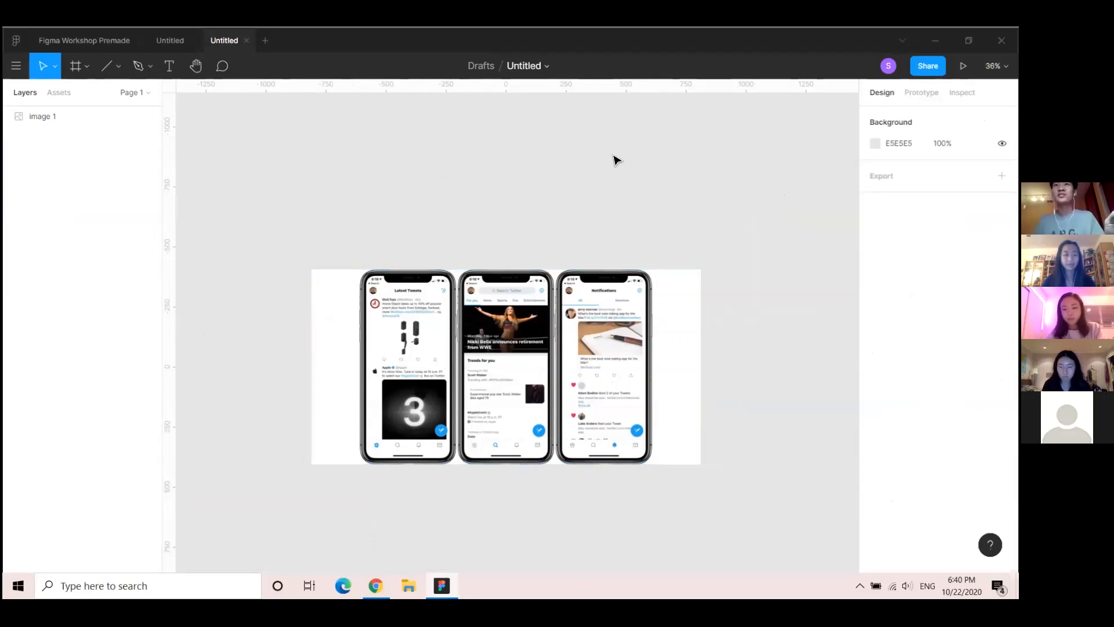
{"action": "scroll", "coordinate": [321, 462], "scroll_direction": "down", "scroll_amount": 3}
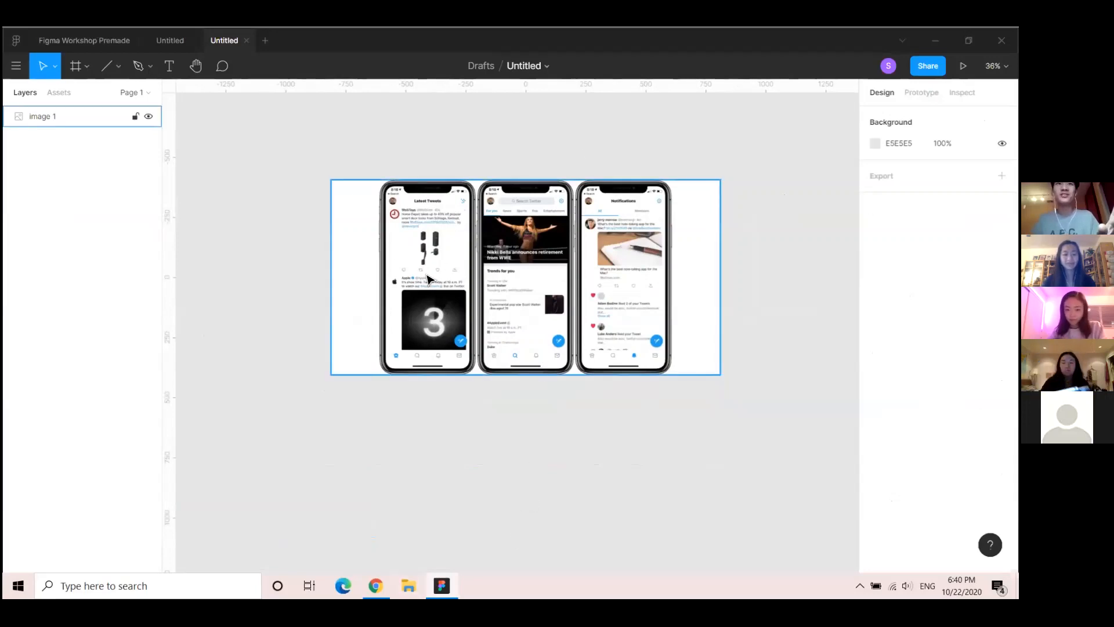
{"action": "scroll", "coordinate": [427, 276], "scroll_direction": "up", "scroll_amount": 5, "text": "ctrl"}
{"action": "scroll", "coordinate": [538, 276], "scroll_direction": "down", "scroll_amount": 5, "text": "ctrl"}
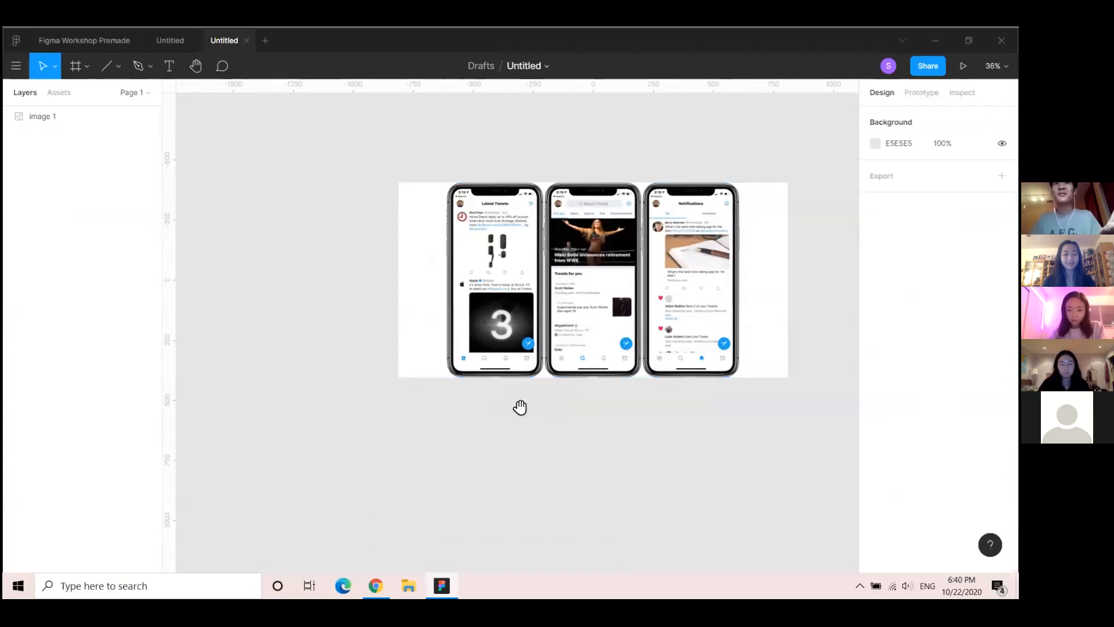
{"action": "left_click_drag", "start_coordinate": [520, 408], "coordinate": [458, 401]}
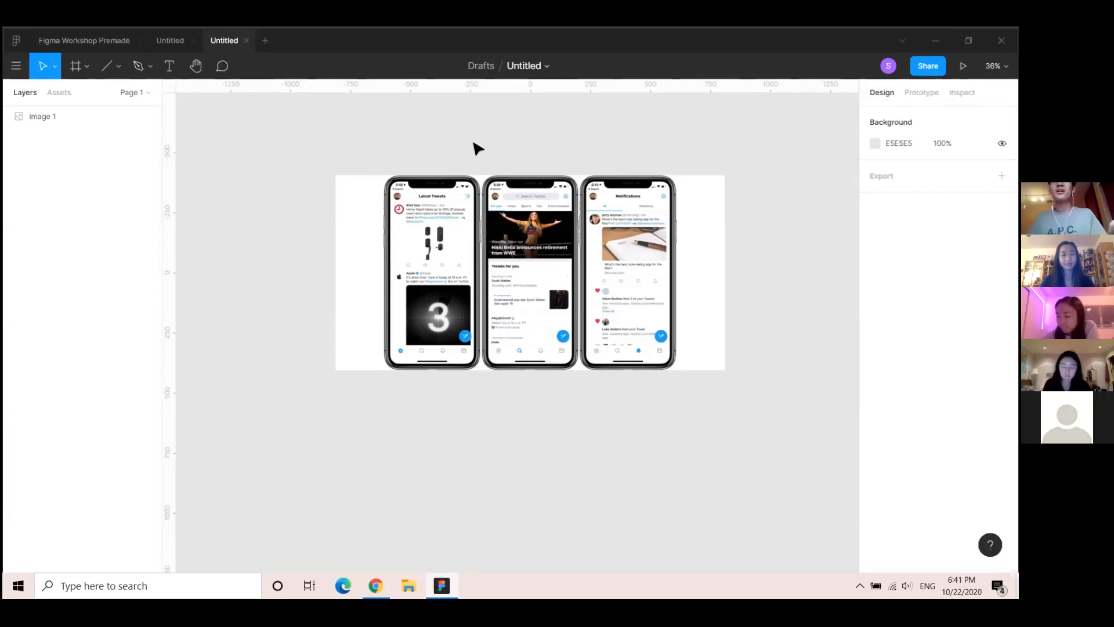
Select the reference image, move it higher in view, pick the Frame tool, and return to the slides
{"action": "left_click", "coordinate": [545, 186]}
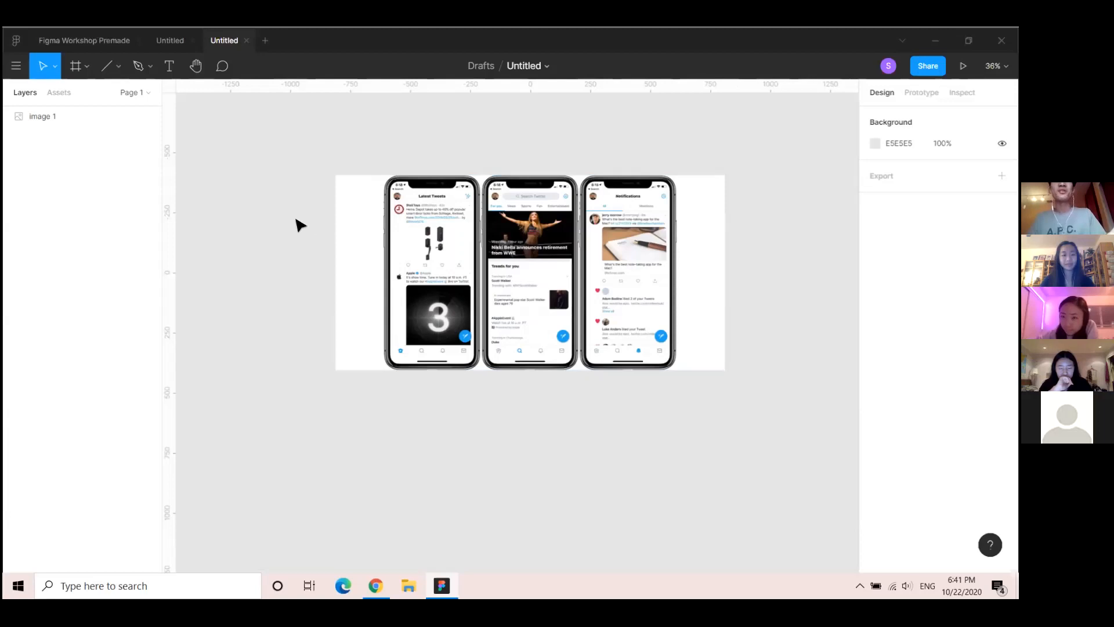
{"action": "left_click_drag", "start_coordinate": [304, 204], "coordinate": [298, 223]}
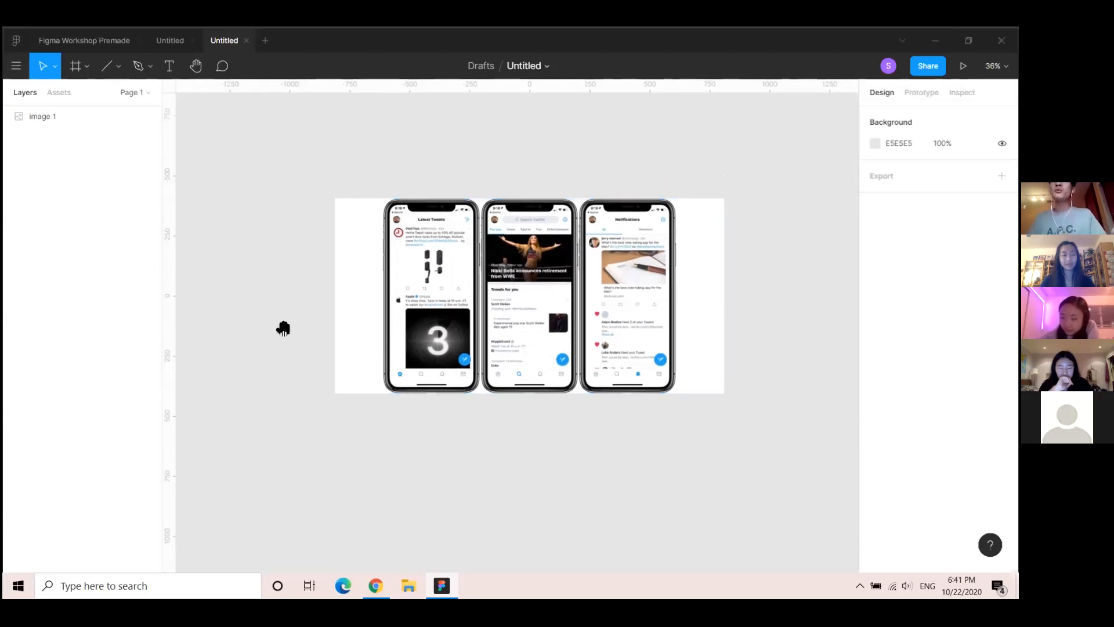
{"action": "left_click_drag", "start_coordinate": [286, 350], "coordinate": [280, 323]}
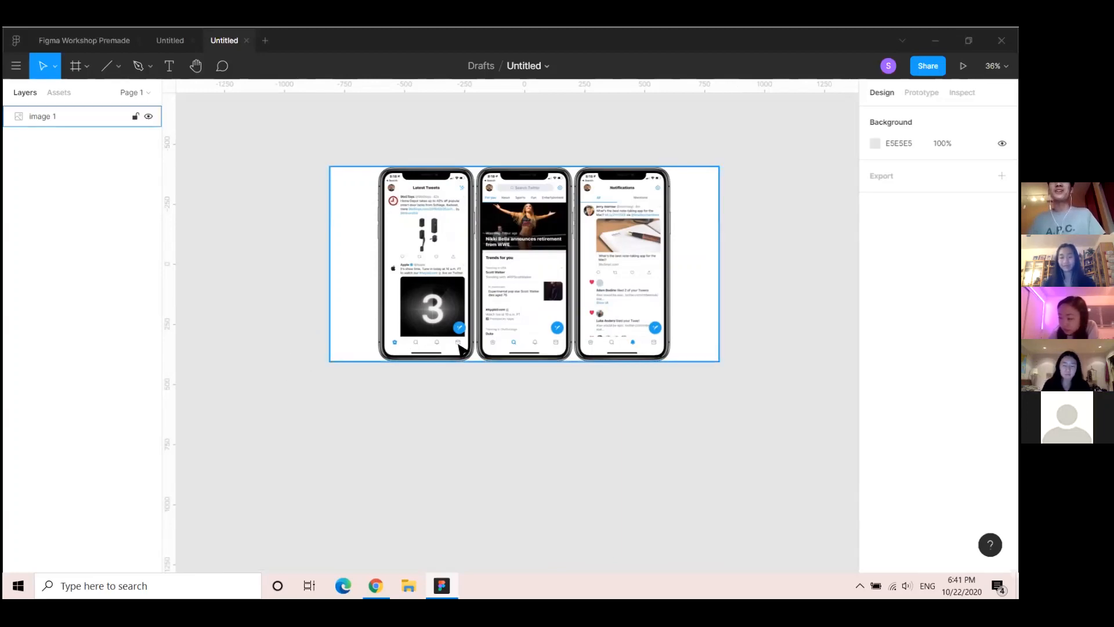
{"action": "left_click_drag", "start_coordinate": [331, 398], "coordinate": [327, 363]}
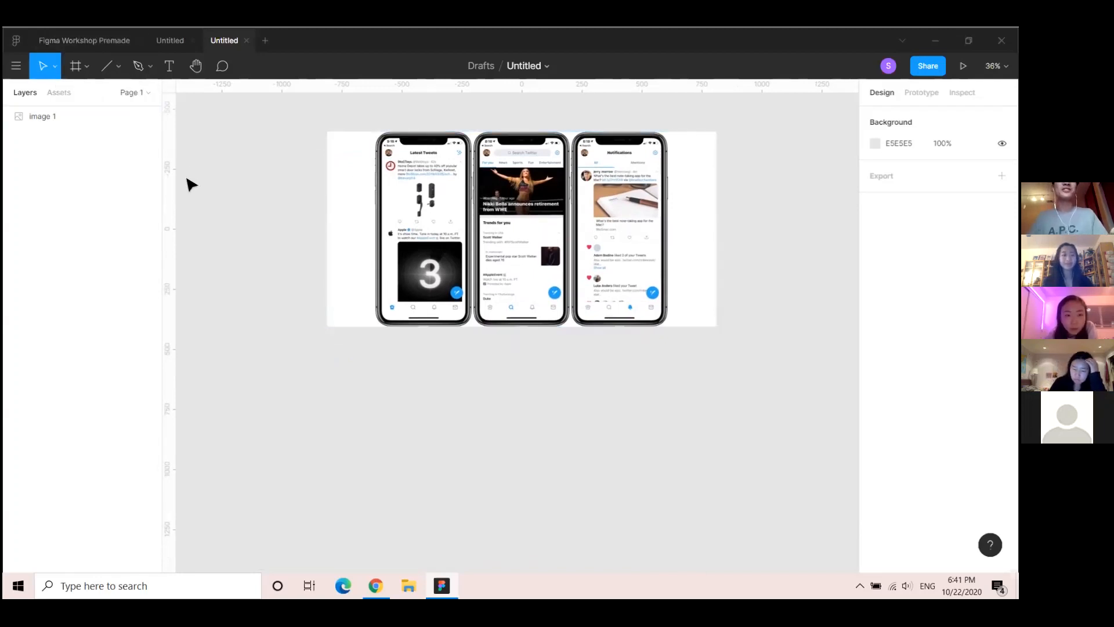
{"action": "left_click", "coordinate": [76, 65]}
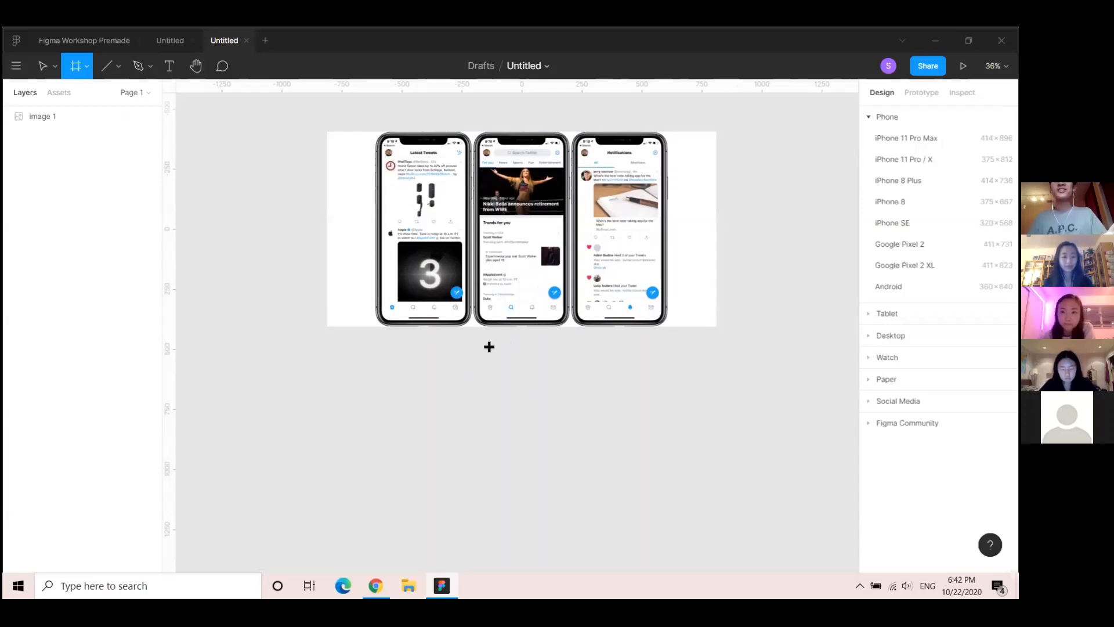
{"action": "key", "text": "alt+Tab"}
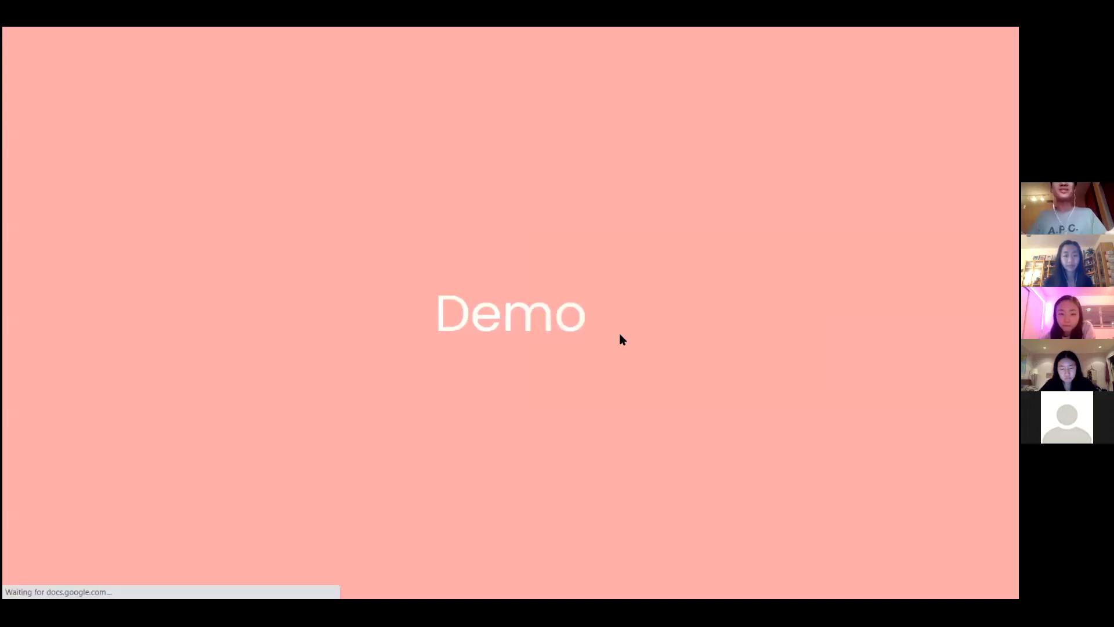
{"action": "key", "text": "Right"}
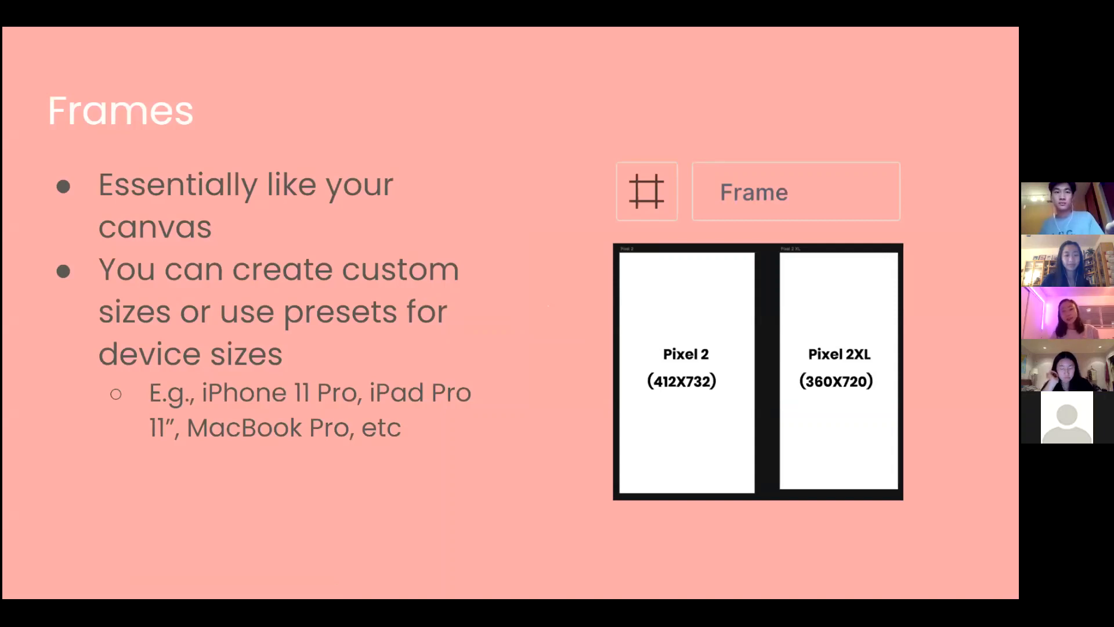
{"action": "key", "text": "alt+Tab"}
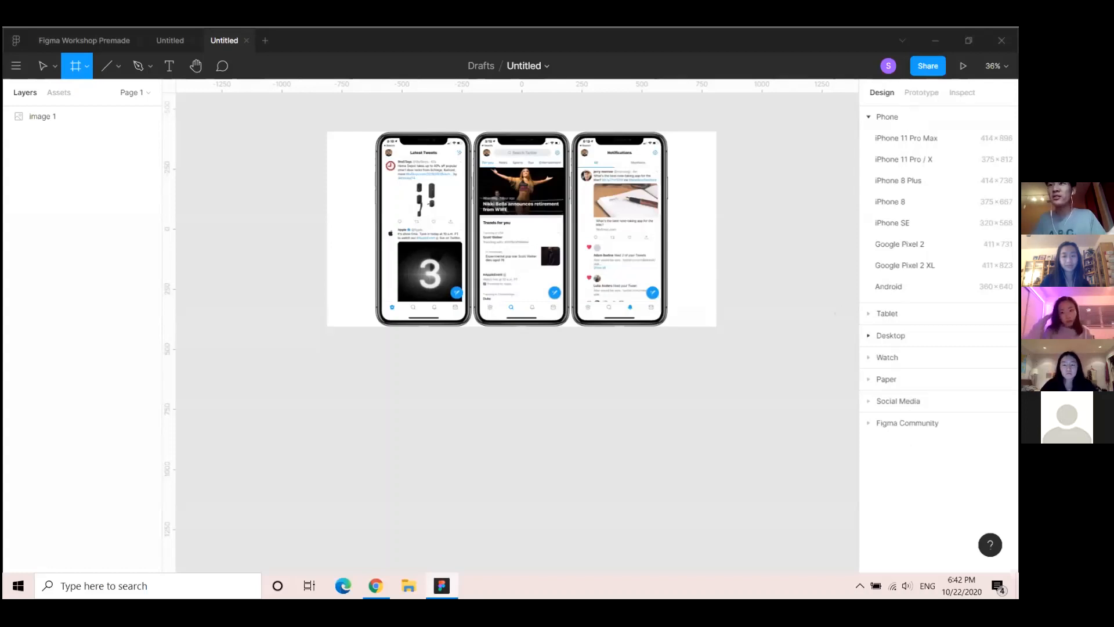
Add an iPhone 11 Pro / X (375×812) frame and place it below the reference image
{"action": "left_click", "coordinate": [878, 358]}
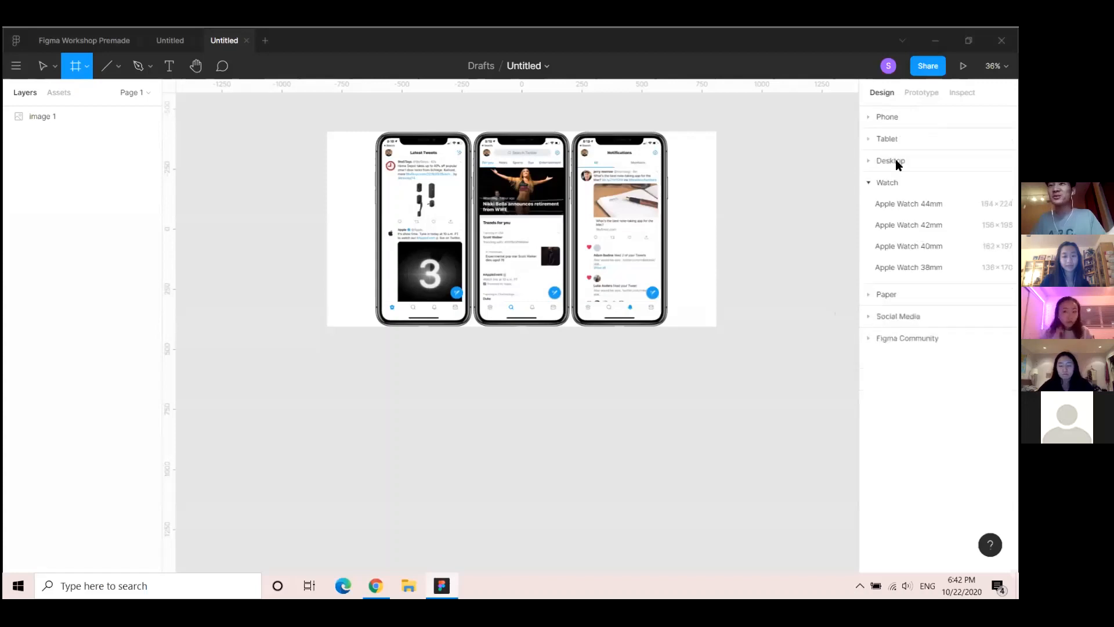
{"action": "left_click", "coordinate": [866, 116]}
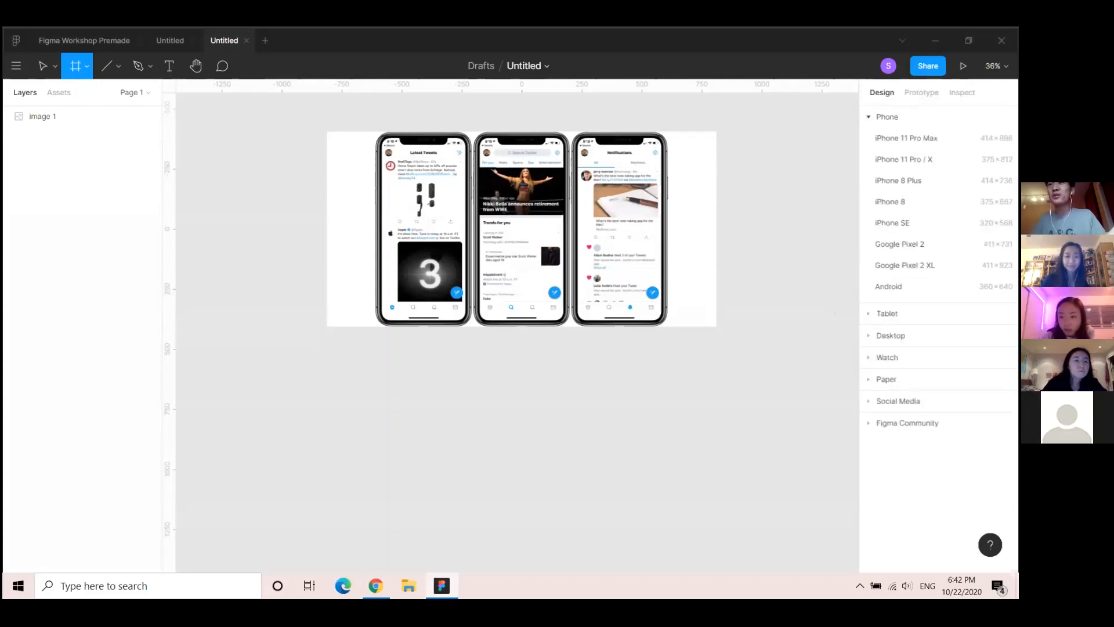
{"action": "left_click", "coordinate": [904, 159]}
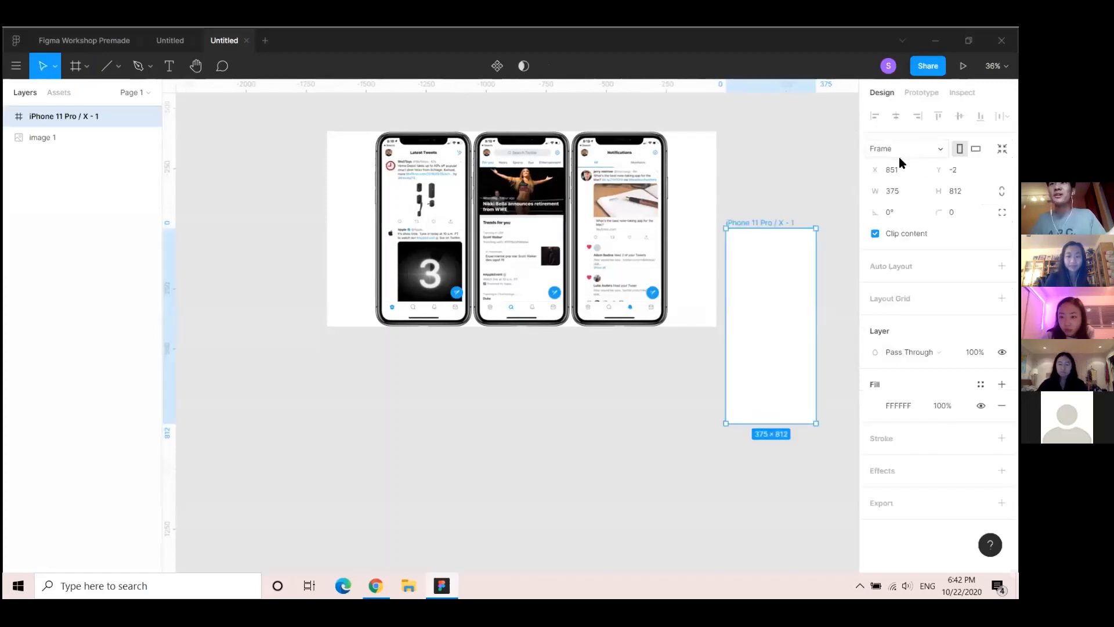
{"action": "left_click_drag", "start_coordinate": [767, 225], "coordinate": [422, 343]}
Rename the new phone frame to 'Homepage' and make room to its left
{"action": "key", "text": "ctrl+r"}
{"action": "type", "text": "Ho"}
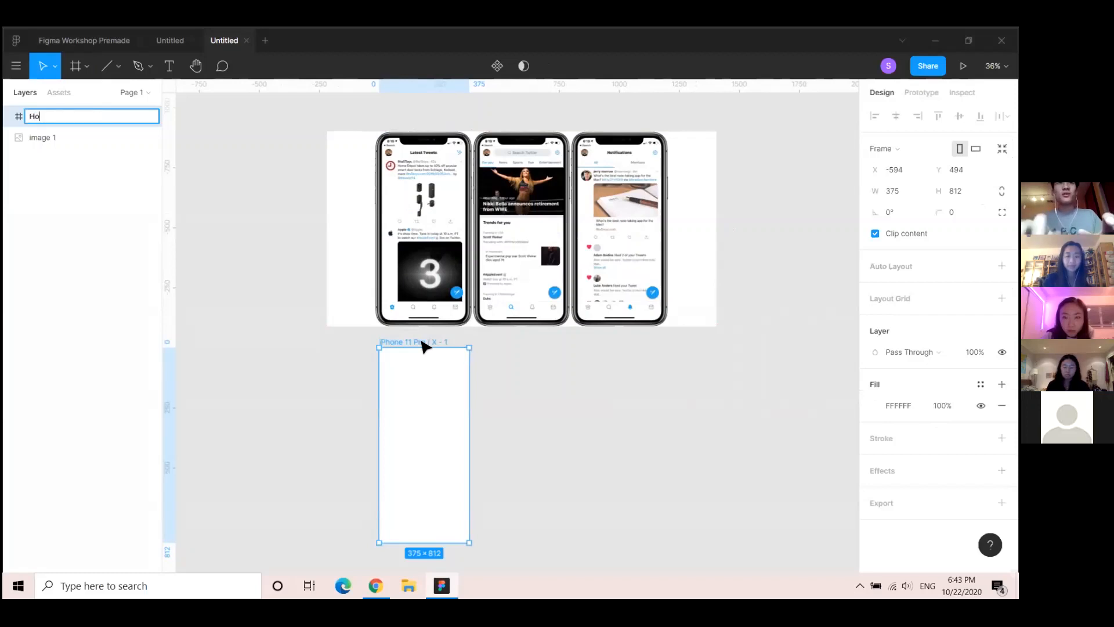
{"action": "type", "text": "mepage"}
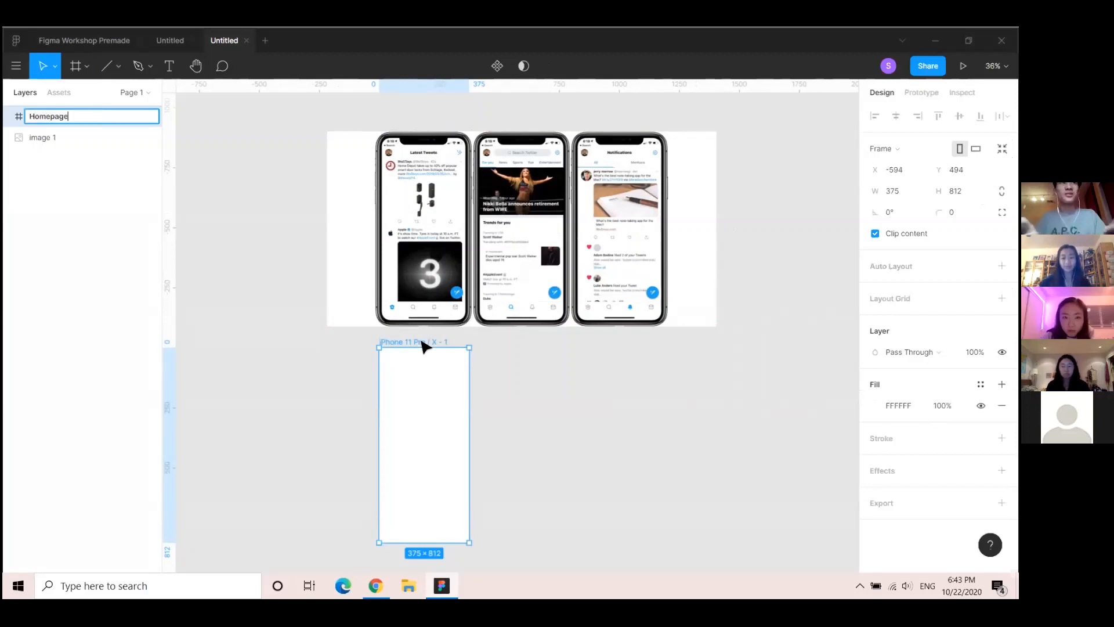
{"action": "key", "text": "Return"}
{"action": "left_click_drag", "start_coordinate": [336, 395], "coordinate": [400, 372]}
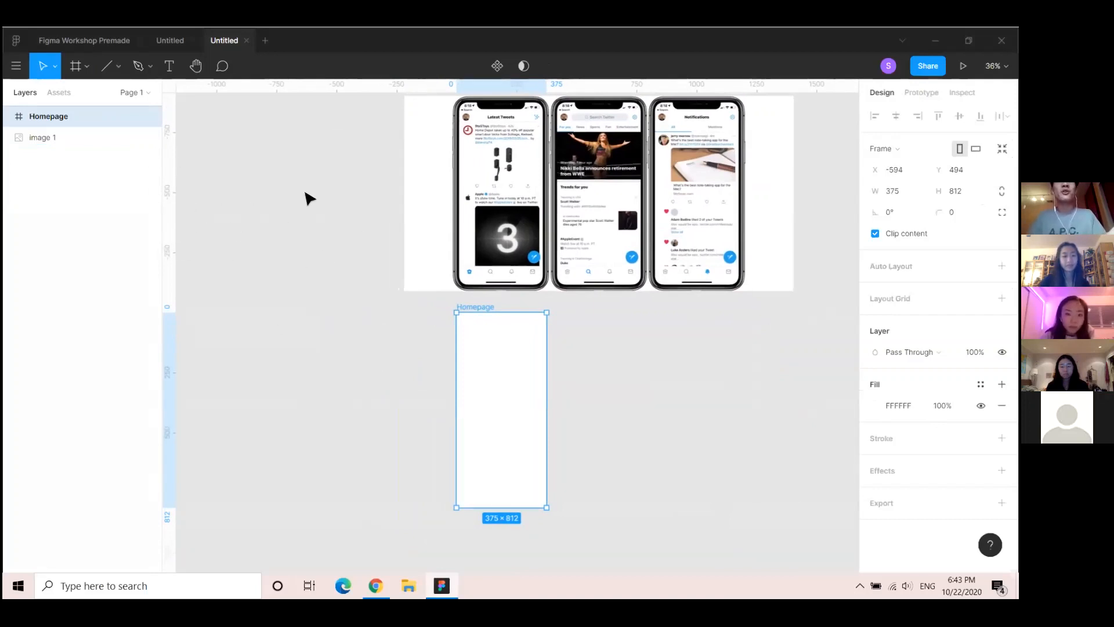
Draw an 891×835 frame named 'Design Guidelines' left of Homepage, then show the Design Guidelines slide
{"action": "left_click", "coordinate": [76, 66]}
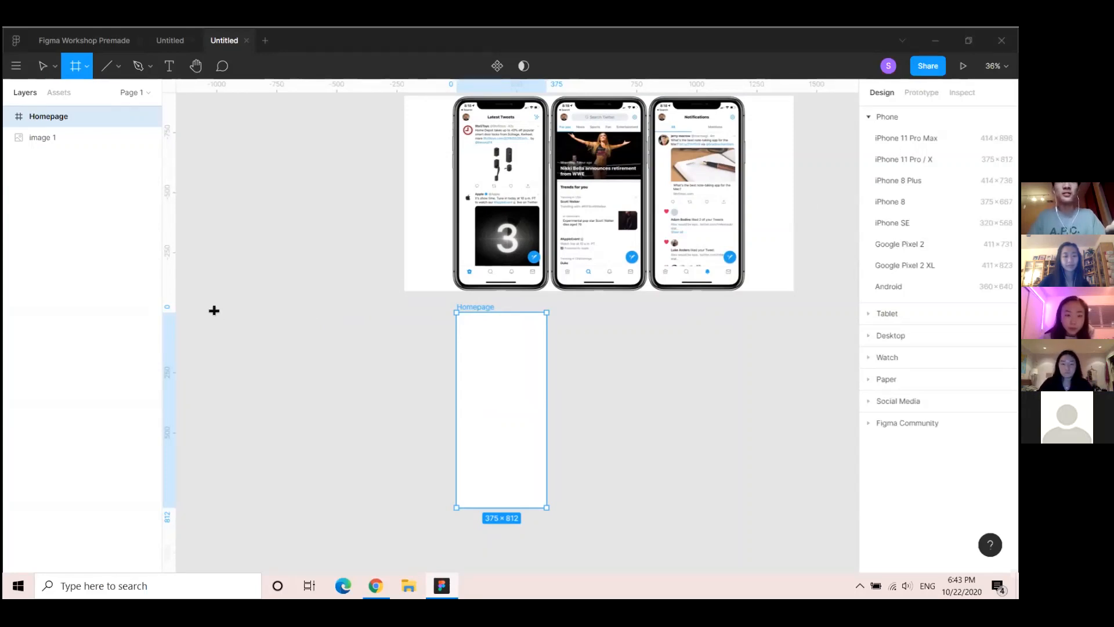
{"action": "left_click_drag", "start_coordinate": [366, 458], "coordinate": [423, 506]}
{"action": "key", "text": "ctrl+r"}
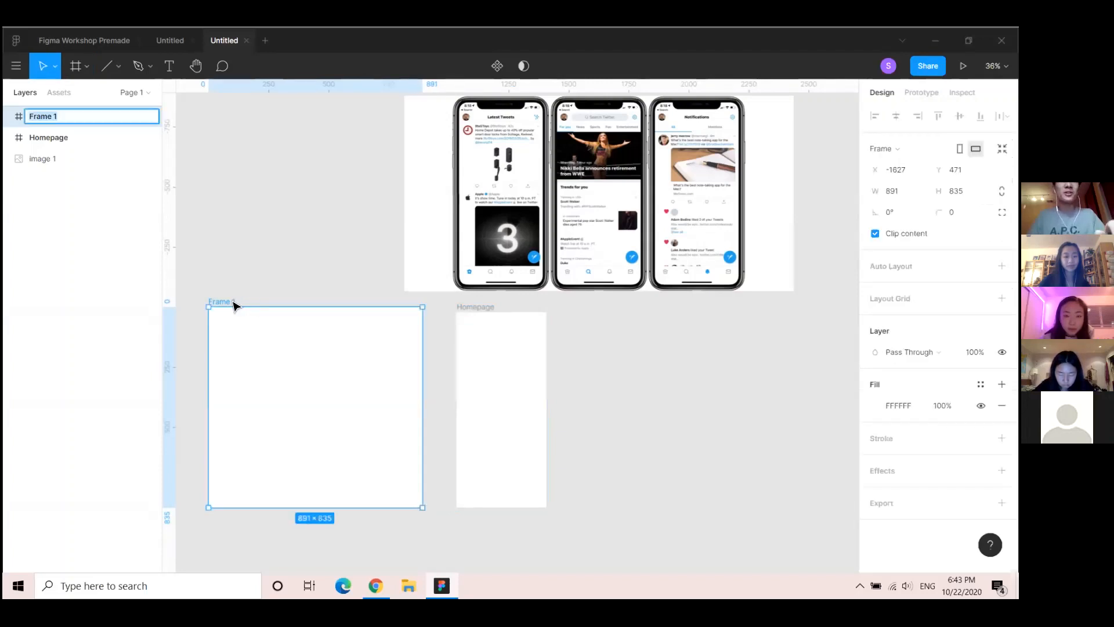
{"action": "type", "text": "Design Guidelines"}
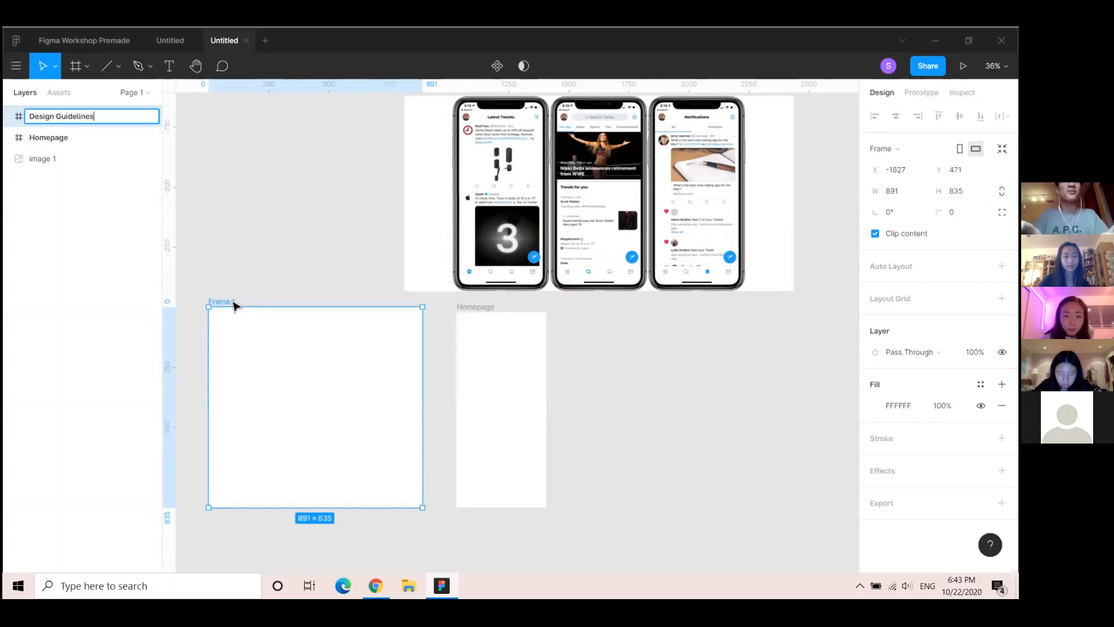
{"action": "key", "text": "Return"}
{"action": "key", "text": "alt+Tab"}
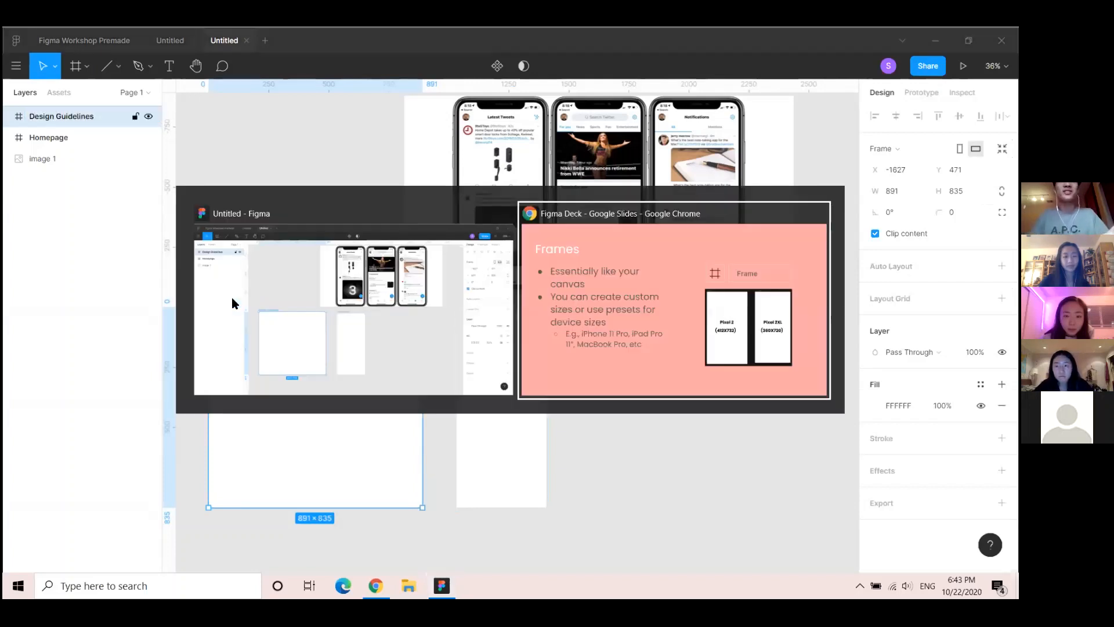
{"action": "key", "text": "Right"}
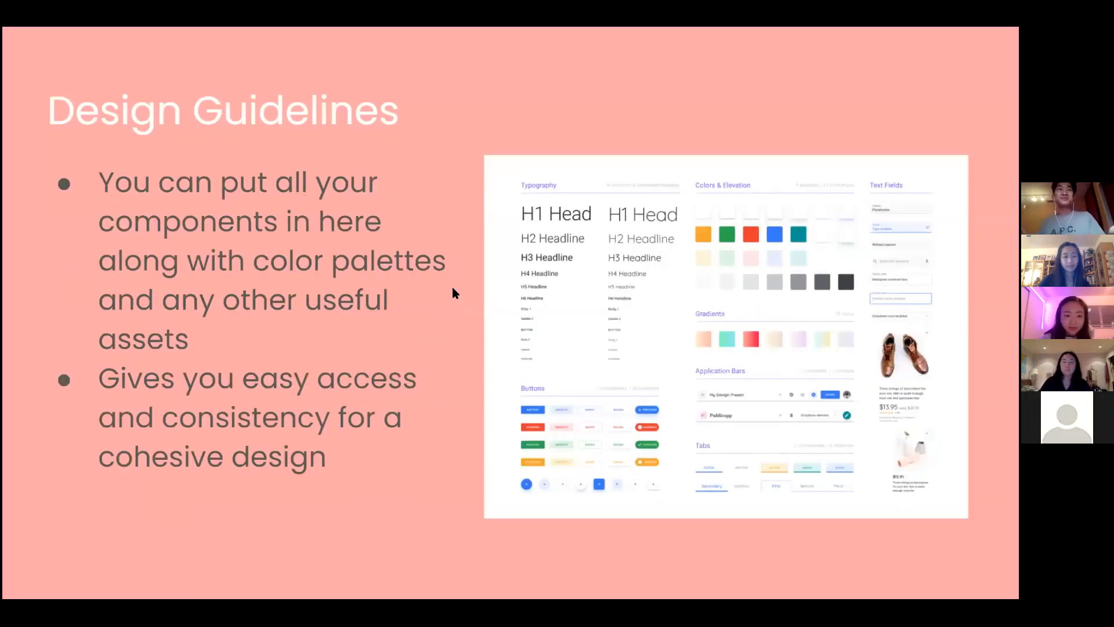
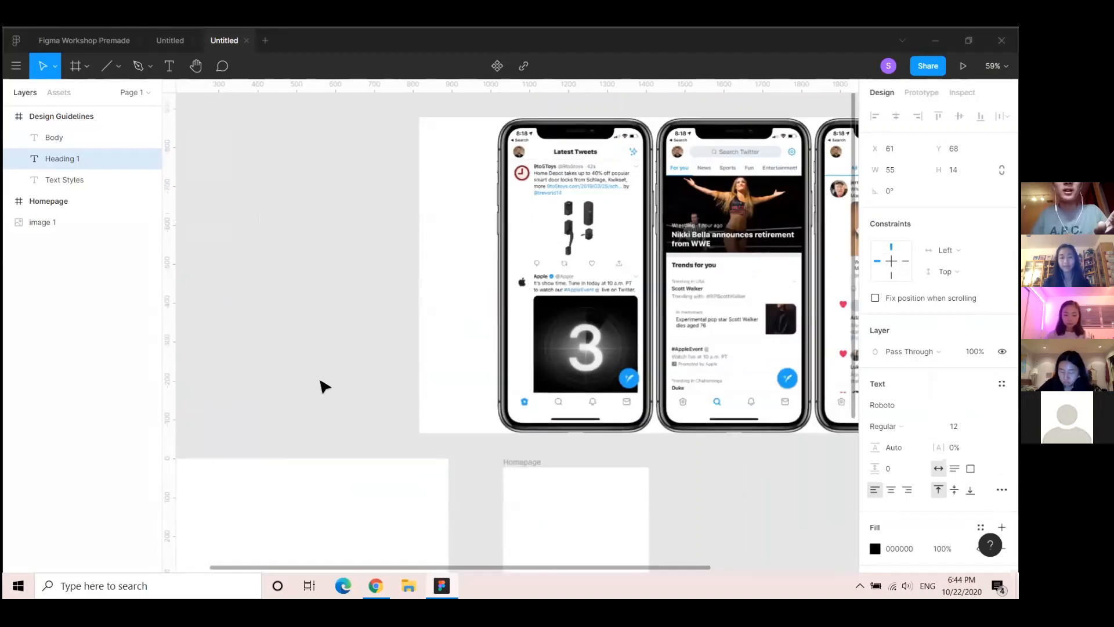
Make the Heading 1 sample text 18 px Bold and show its text styles list
{"action": "scroll", "coordinate": [318, 386], "scroll_direction": "down", "scroll_amount": 3}
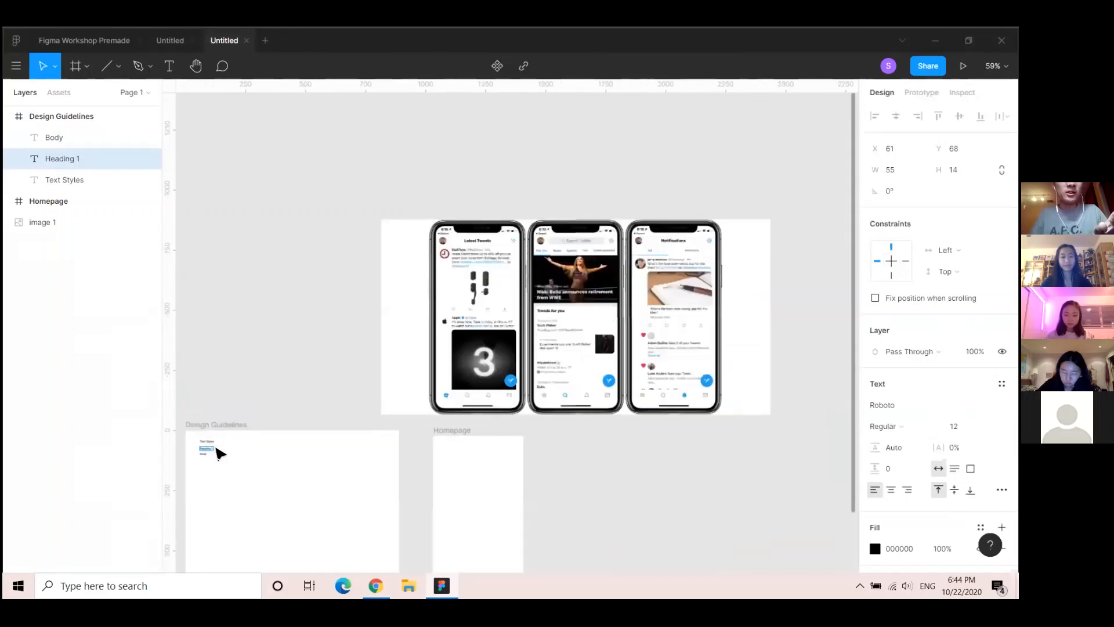
{"action": "scroll", "coordinate": [236, 428], "scroll_direction": "left", "scroll_amount": 3}
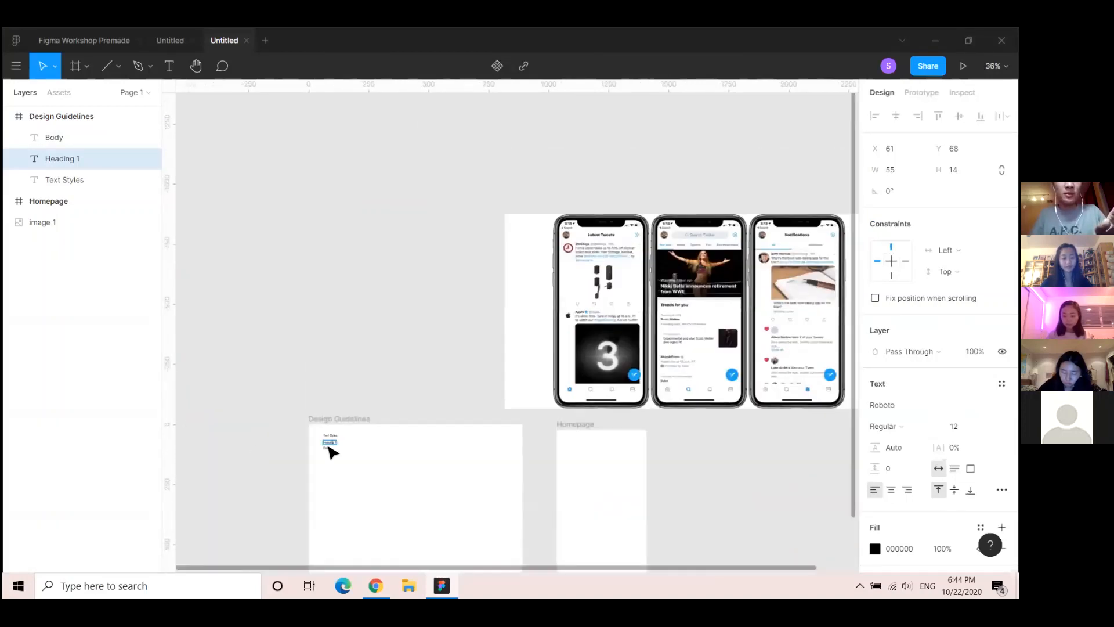
{"action": "scroll", "coordinate": [330, 452], "scroll_direction": "up", "scroll_amount": 5}
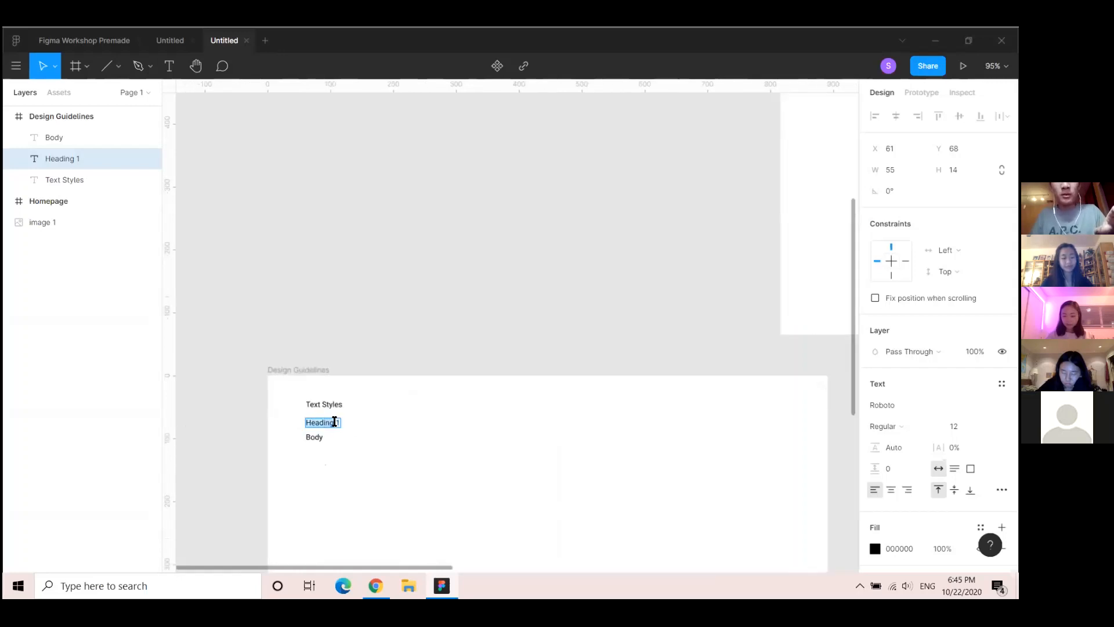
{"action": "left_click", "coordinate": [988, 425]}
{"action": "left_click", "coordinate": [969, 379]}
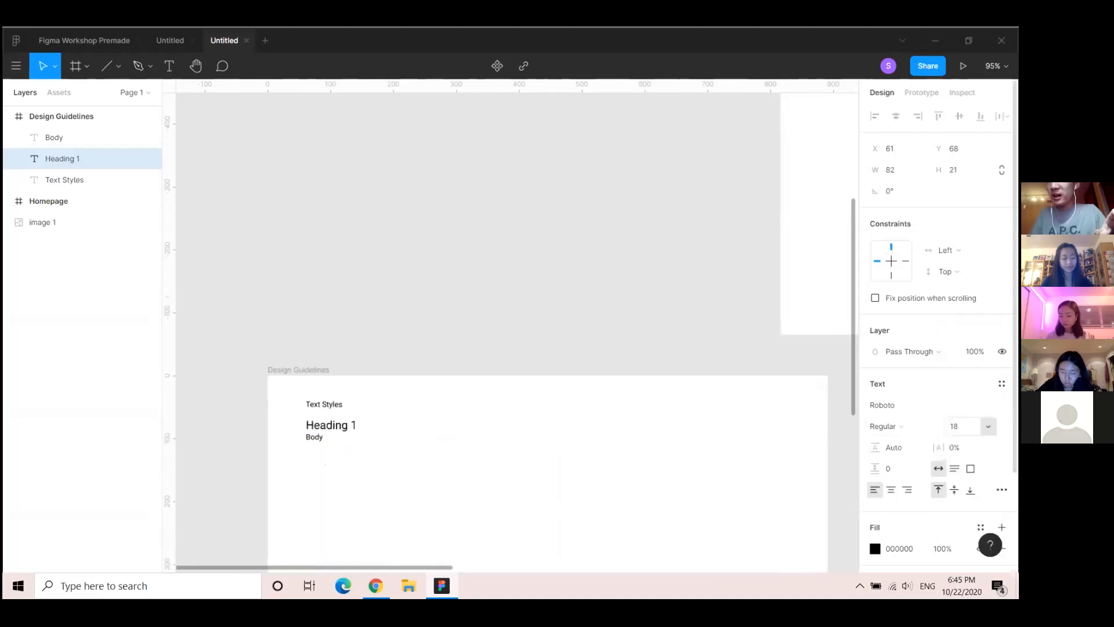
{"action": "left_click", "coordinate": [903, 426]}
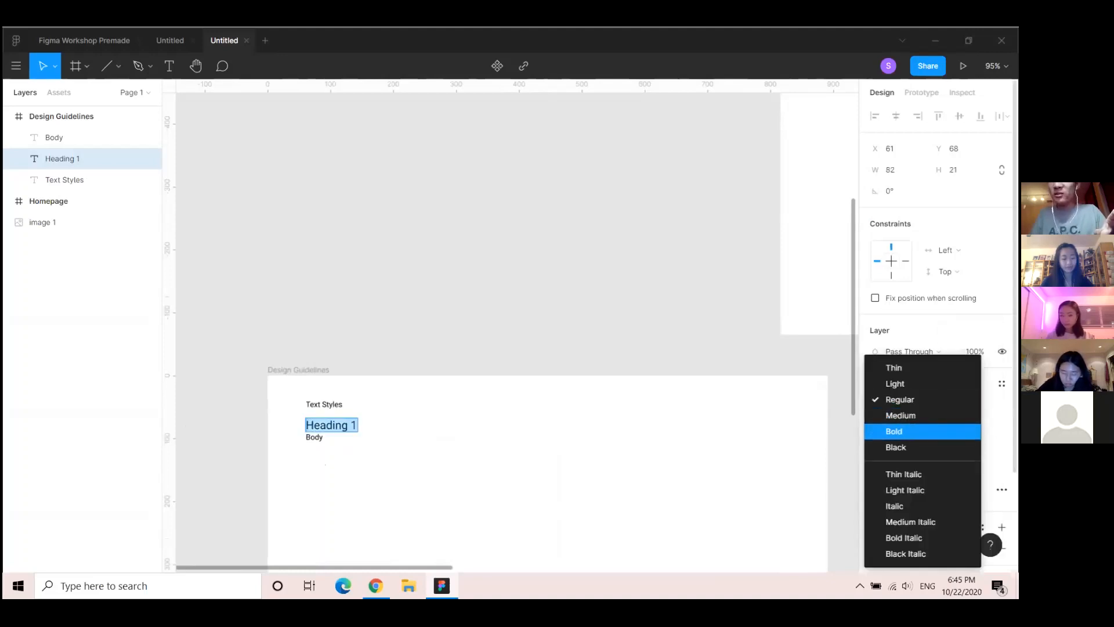
{"action": "left_click", "coordinate": [899, 429]}
{"action": "double_click", "coordinate": [317, 430]}
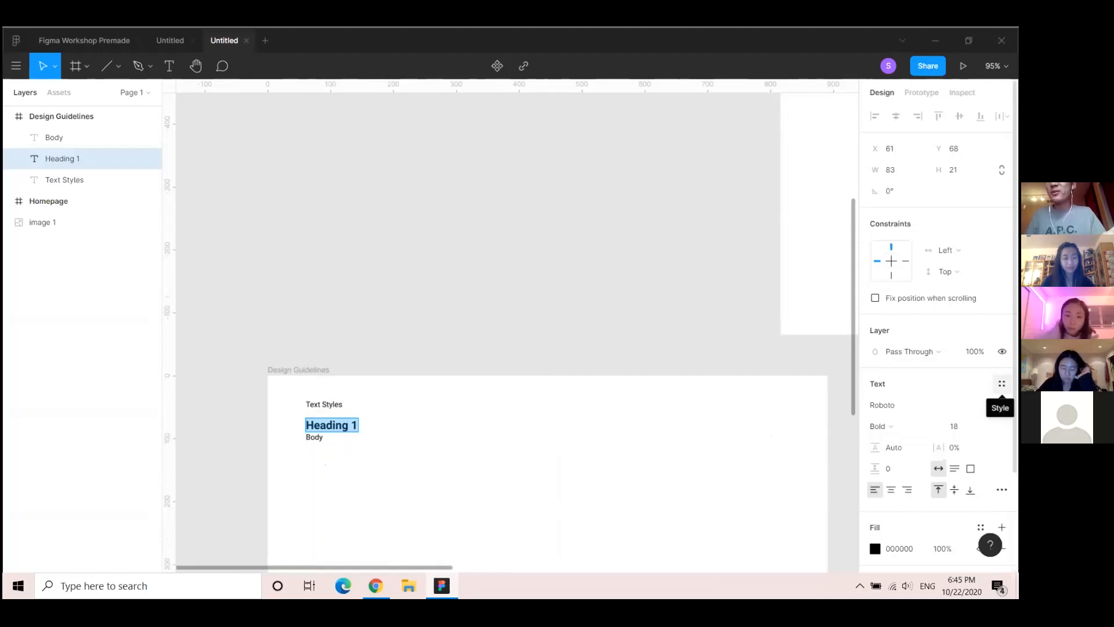
{"action": "left_click", "coordinate": [1002, 383]}
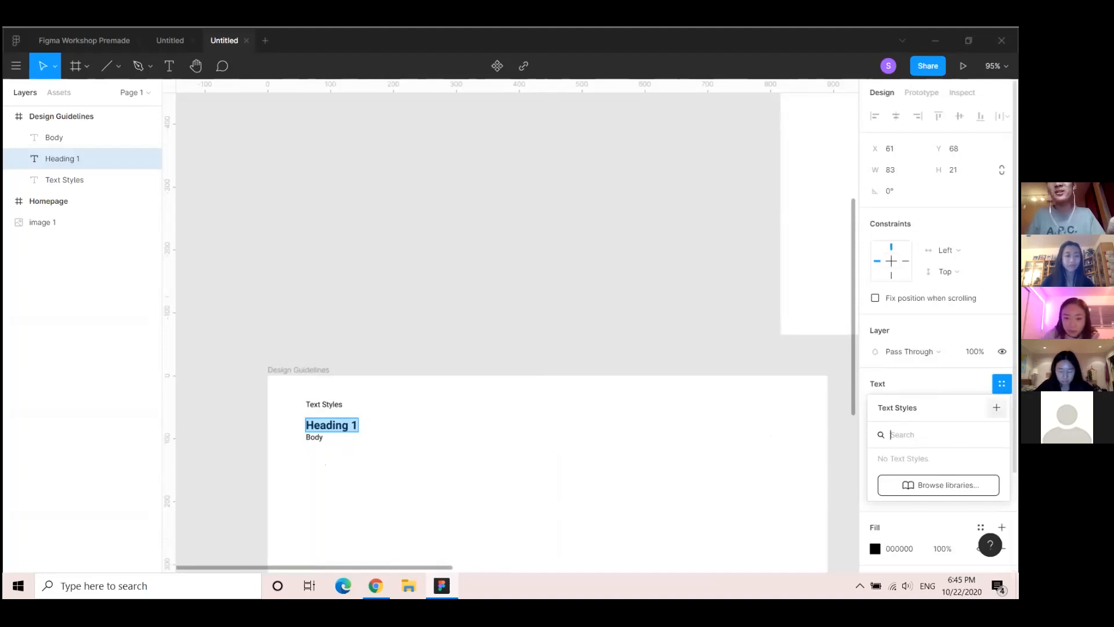
Save the bold heading as a new text style named 'Heading 1'
{"action": "left_click", "coordinate": [996, 408]}
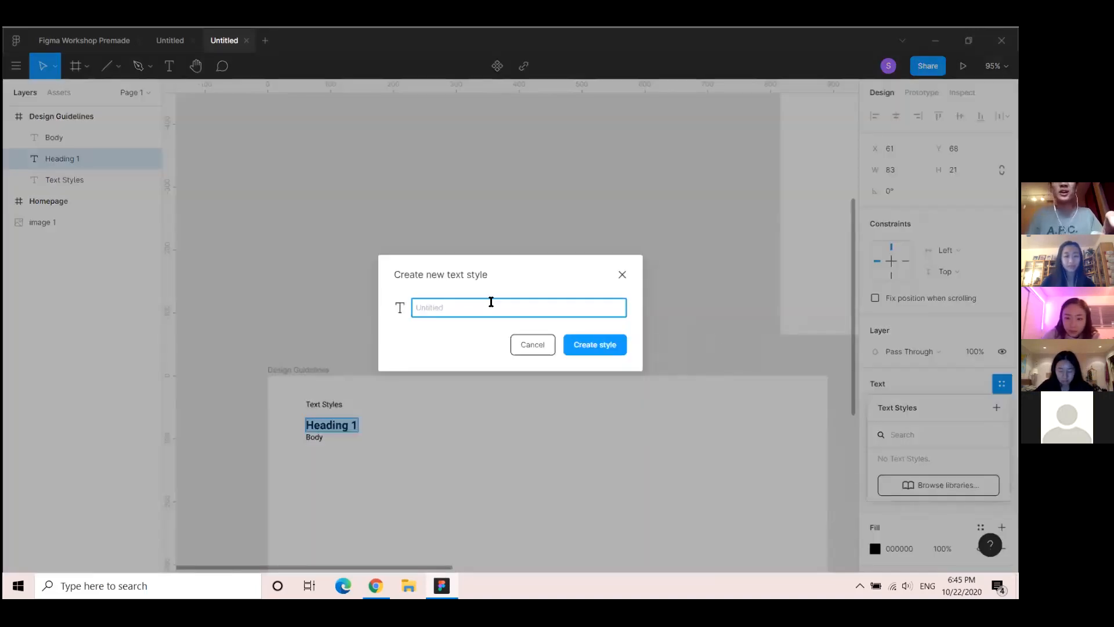
{"action": "type", "text": "Heading 1"}
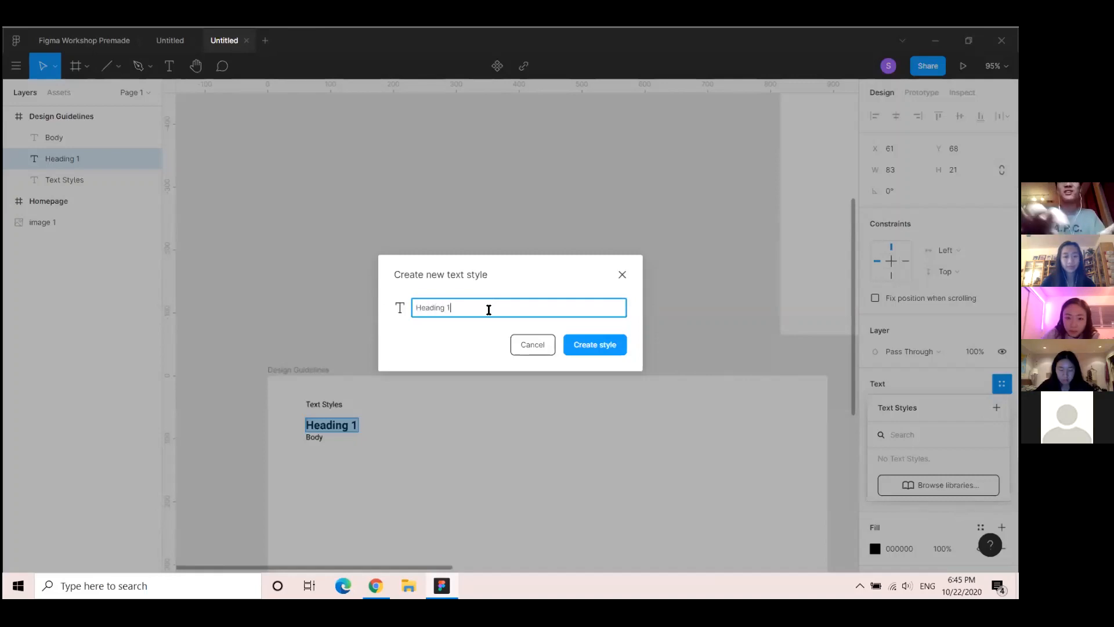
{"action": "left_click", "coordinate": [577, 345]}
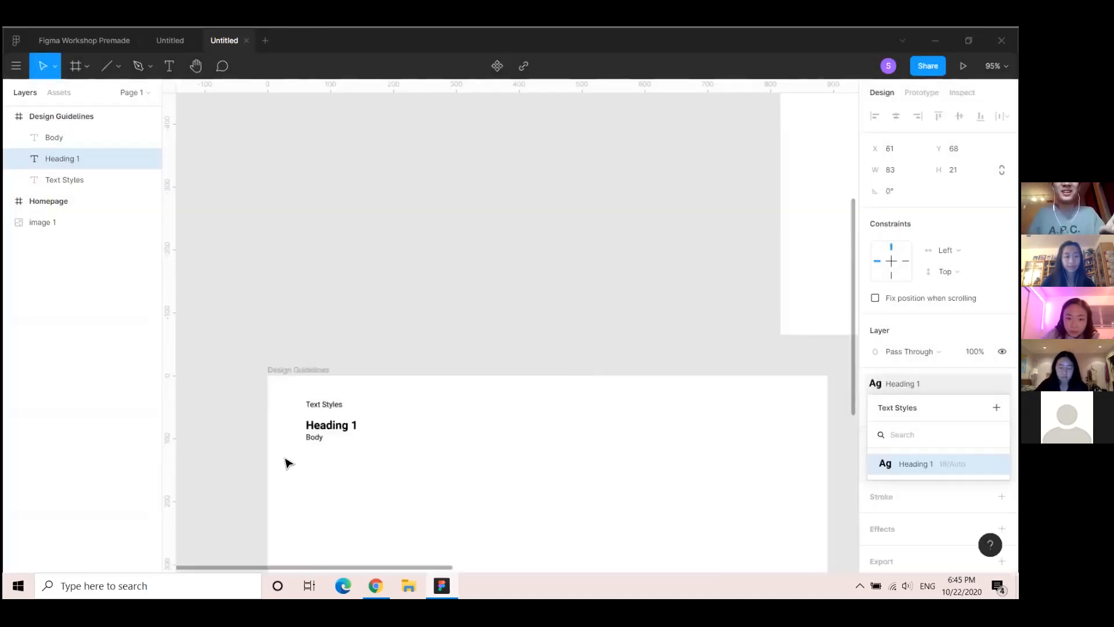
Nudge the Body sample text down and save it as a text style named 'Body'
{"action": "left_click", "coordinate": [312, 439]}
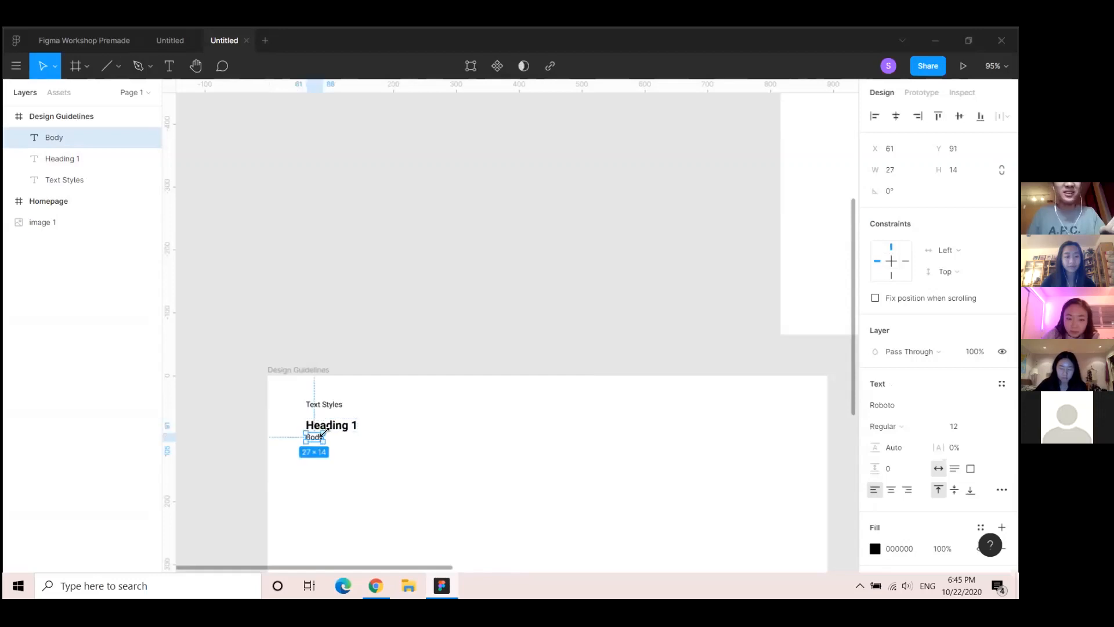
{"action": "left_click_drag", "start_coordinate": [312, 438], "coordinate": [315, 444]}
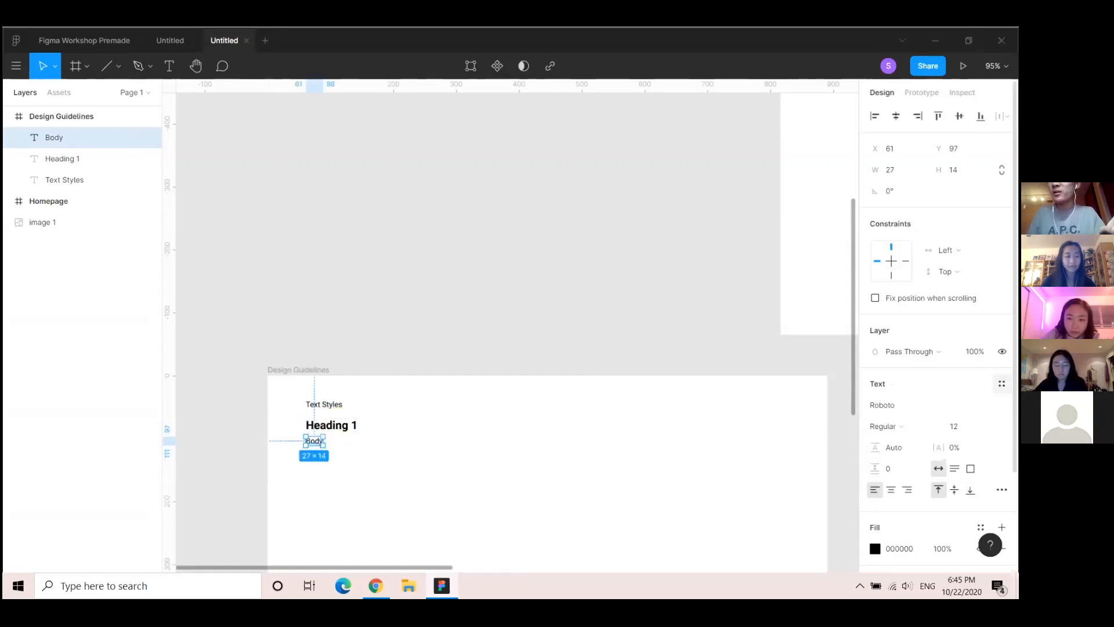
{"action": "left_click", "coordinate": [1002, 384]}
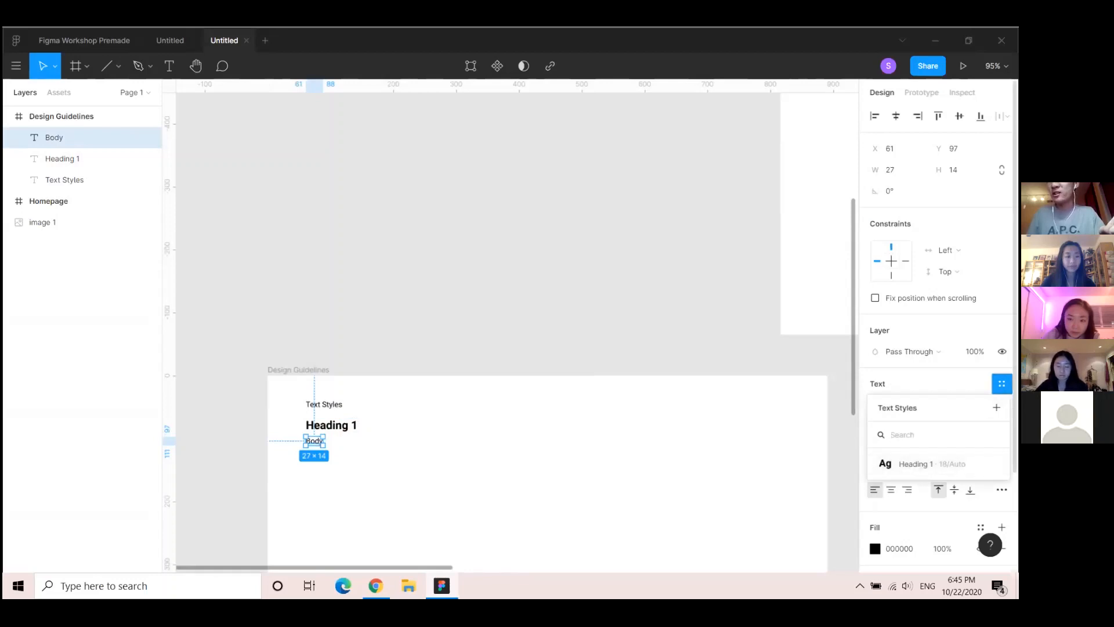
{"action": "left_click", "coordinate": [1002, 384]}
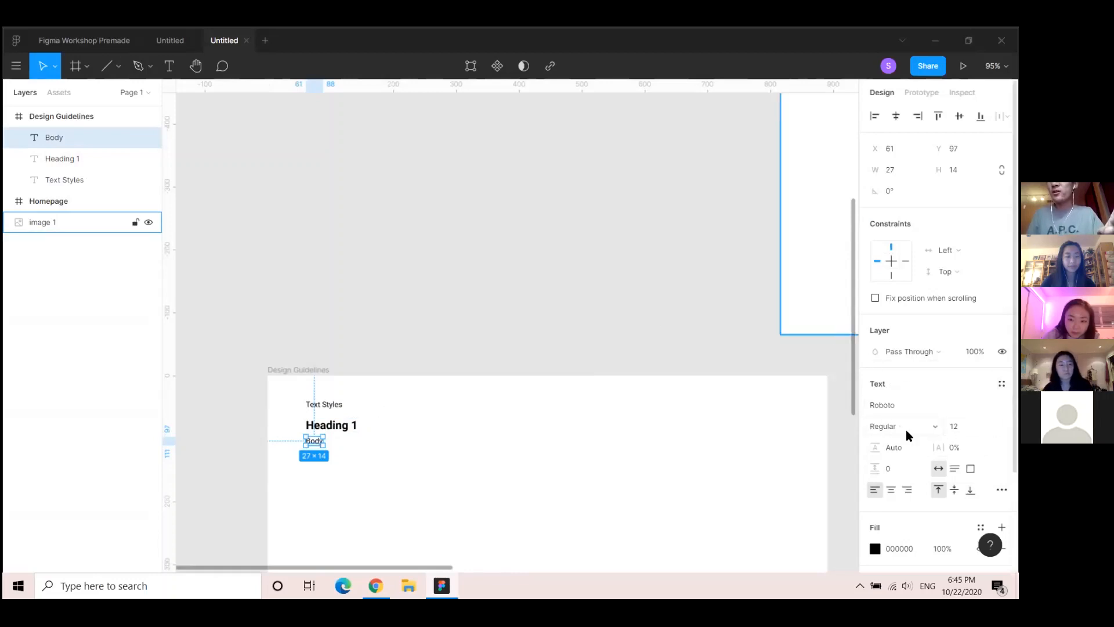
{"action": "left_click", "coordinate": [1001, 383]}
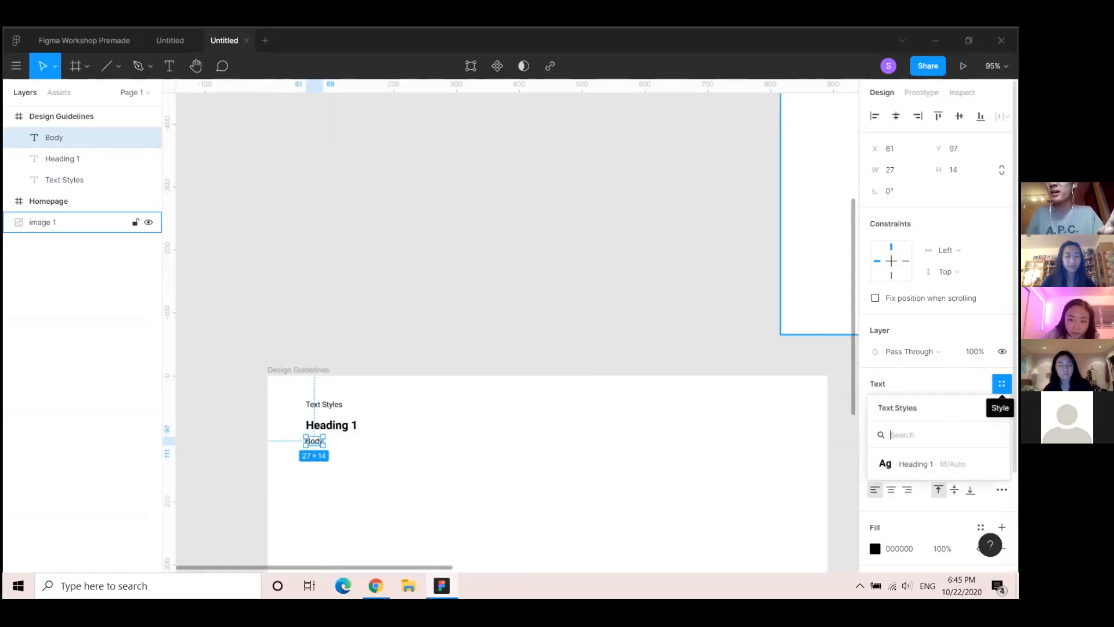
{"action": "left_click", "coordinate": [996, 407]}
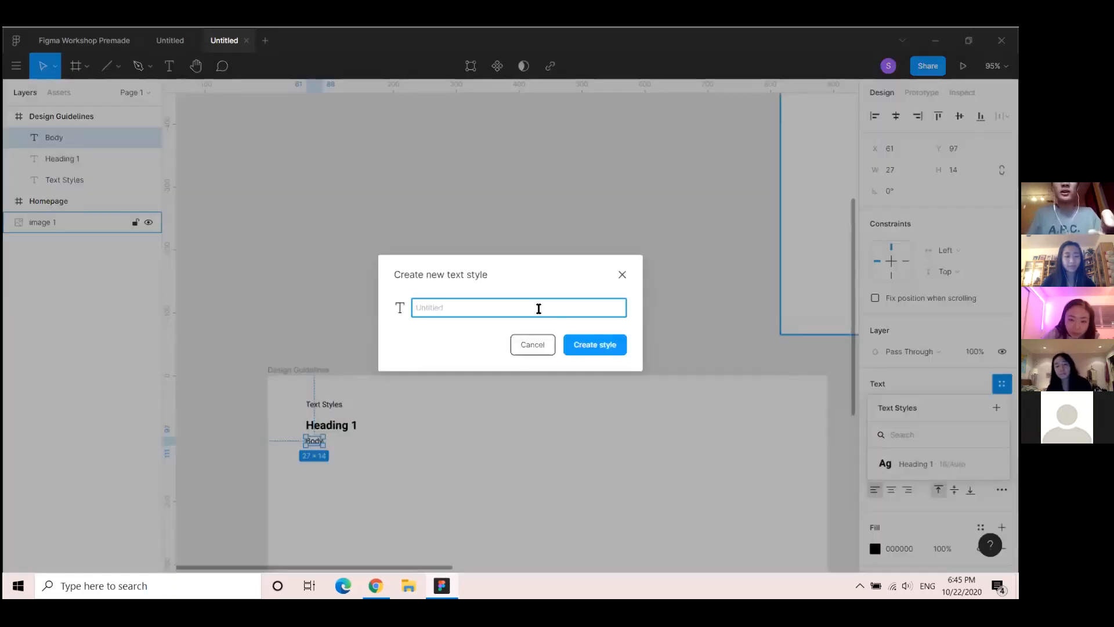
{"action": "type", "text": "b"}
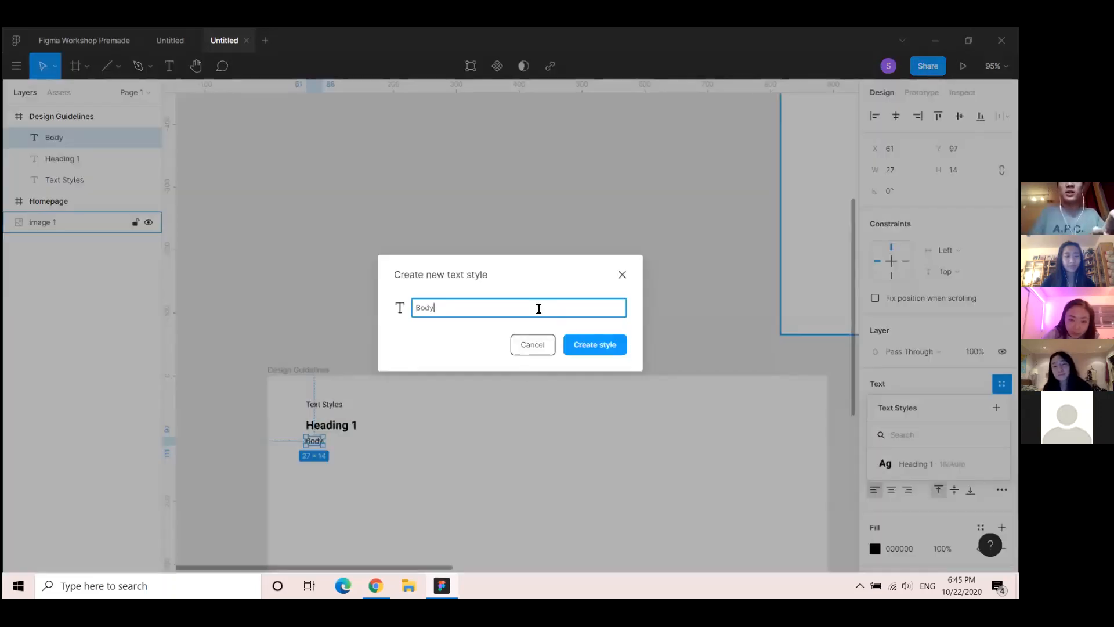
{"action": "left_click", "coordinate": [613, 346]}
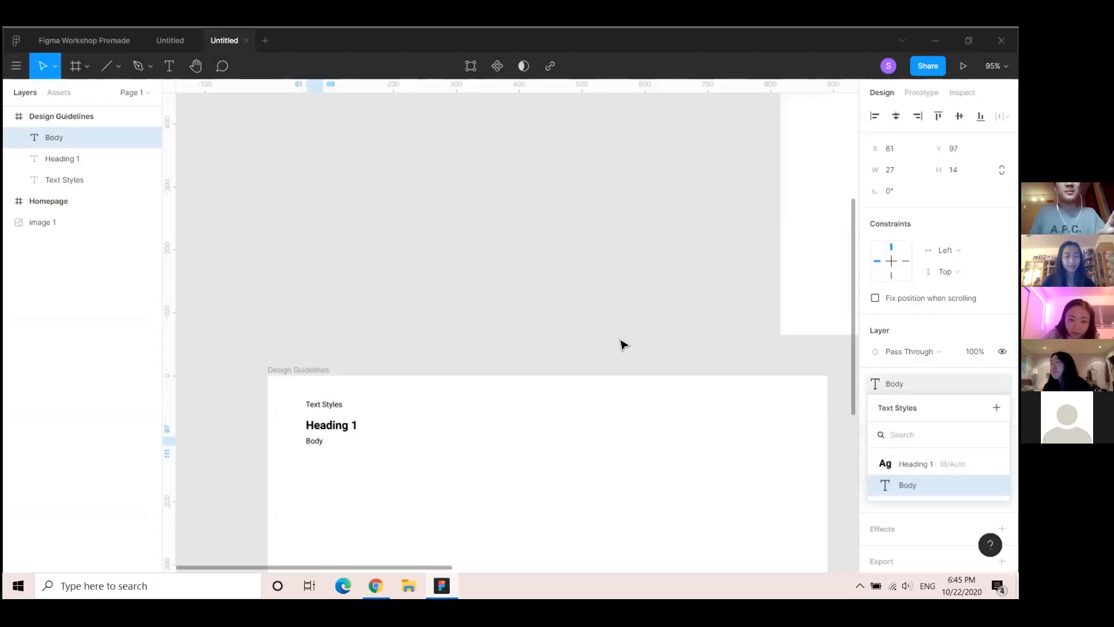
{"action": "left_click", "coordinate": [331, 324]}
Add a 'Color' text label below the Body sample text
{"action": "scroll", "coordinate": [348, 405], "scroll_direction": "down", "scroll_amount": 3}
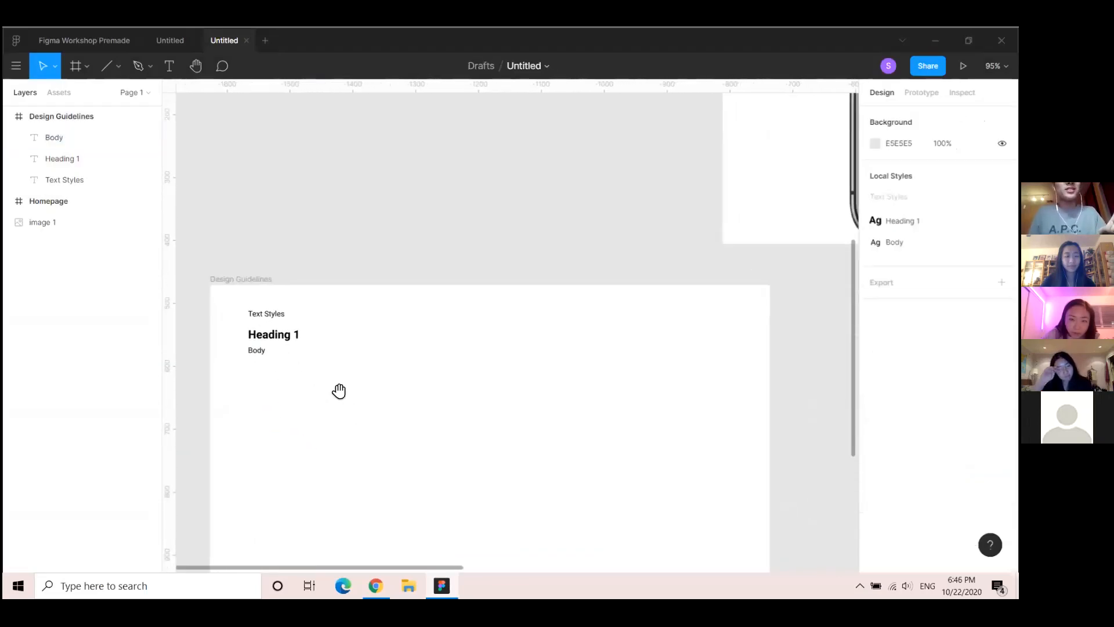
{"action": "left_click_drag", "start_coordinate": [339, 391], "coordinate": [320, 354]}
{"action": "scroll", "coordinate": [377, 308], "scroll_direction": "down", "scroll_amount": 3}
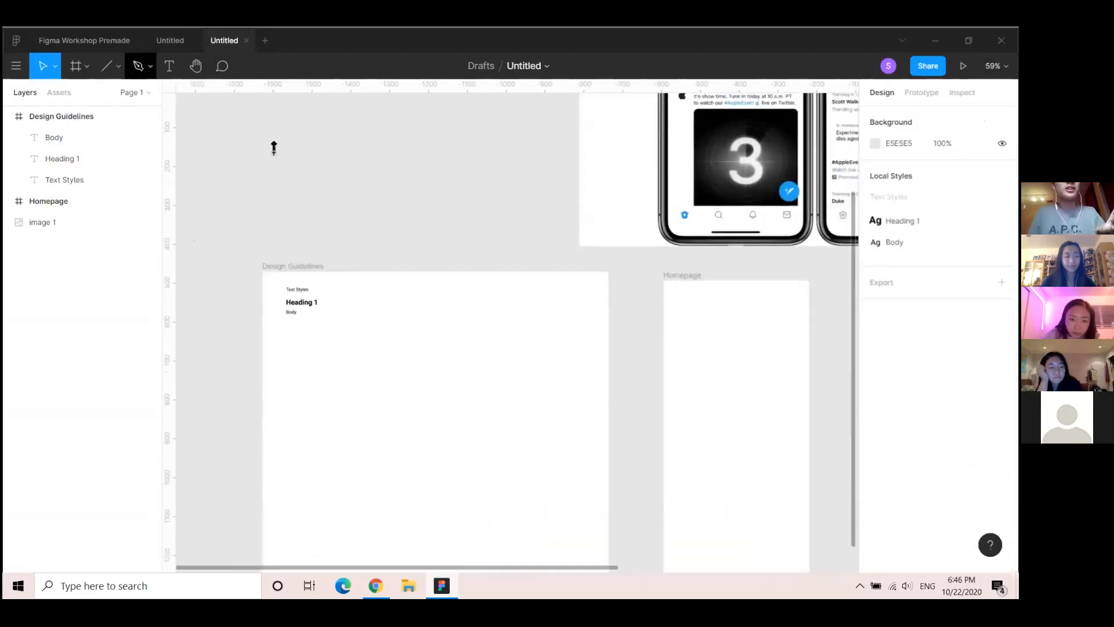
{"action": "scroll", "coordinate": [343, 355], "scroll_direction": "up", "scroll_amount": 3}
{"action": "left_click", "coordinate": [168, 65]}
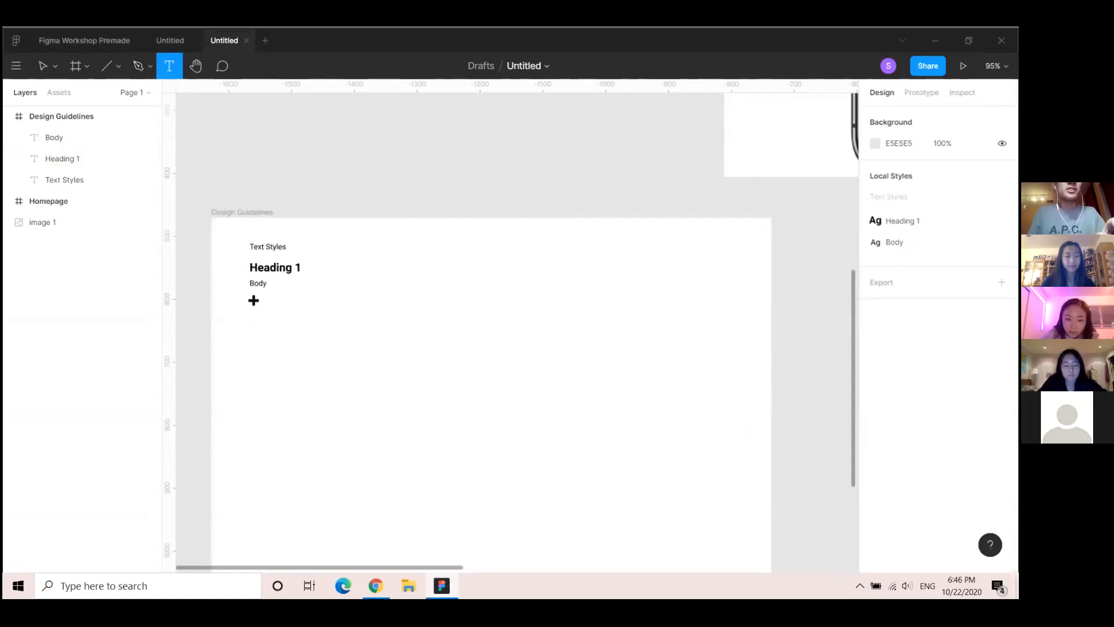
{"action": "left_click", "coordinate": [253, 300]}
{"action": "type", "text": "Color"}
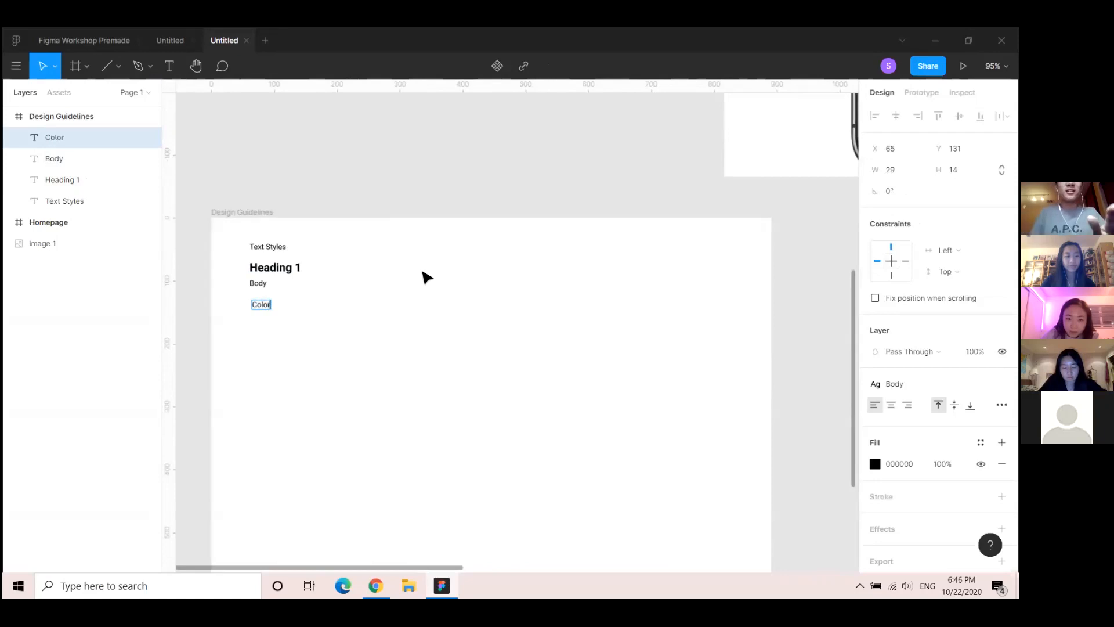
{"action": "key", "text": "Escape"}
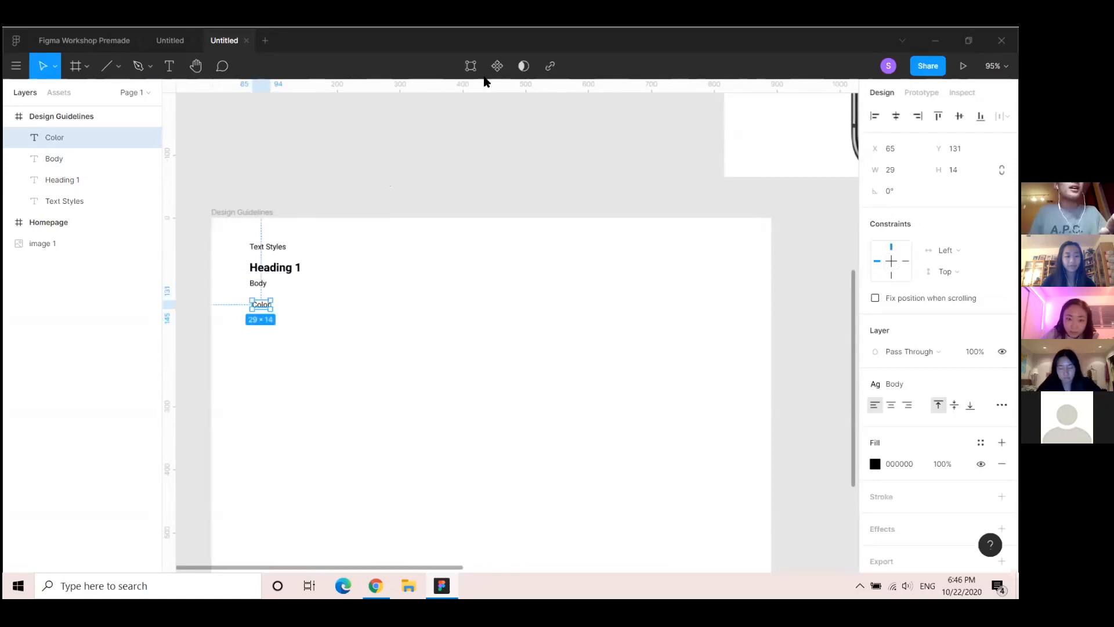
Replace the first rectangle with a 58×58 grey square below the Color label
{"action": "left_click", "coordinate": [86, 67]}
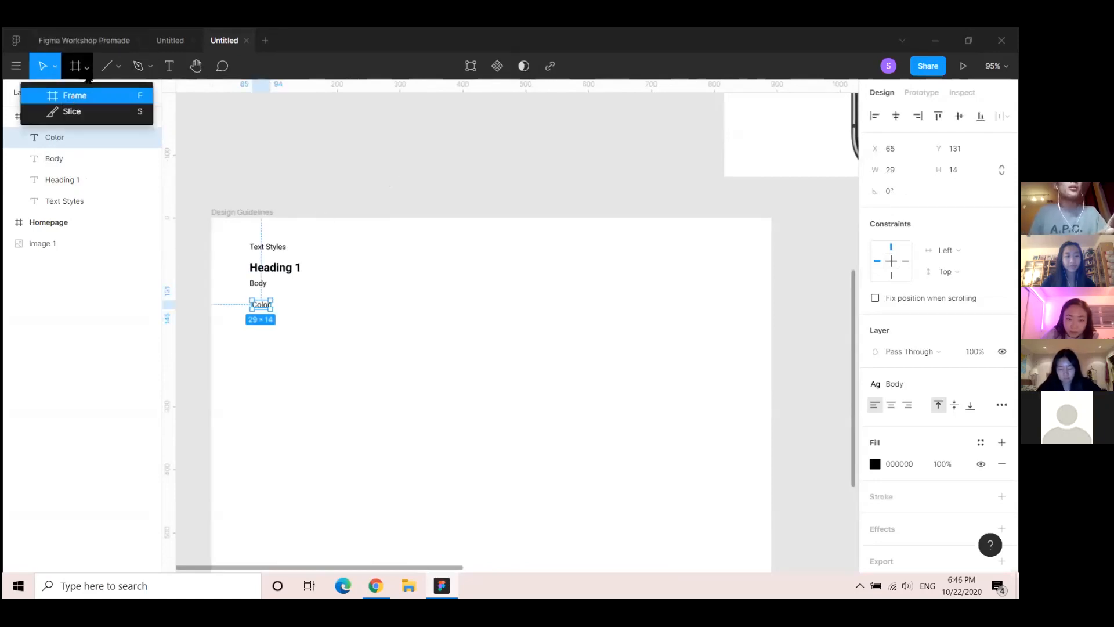
{"action": "left_click", "coordinate": [87, 68]}
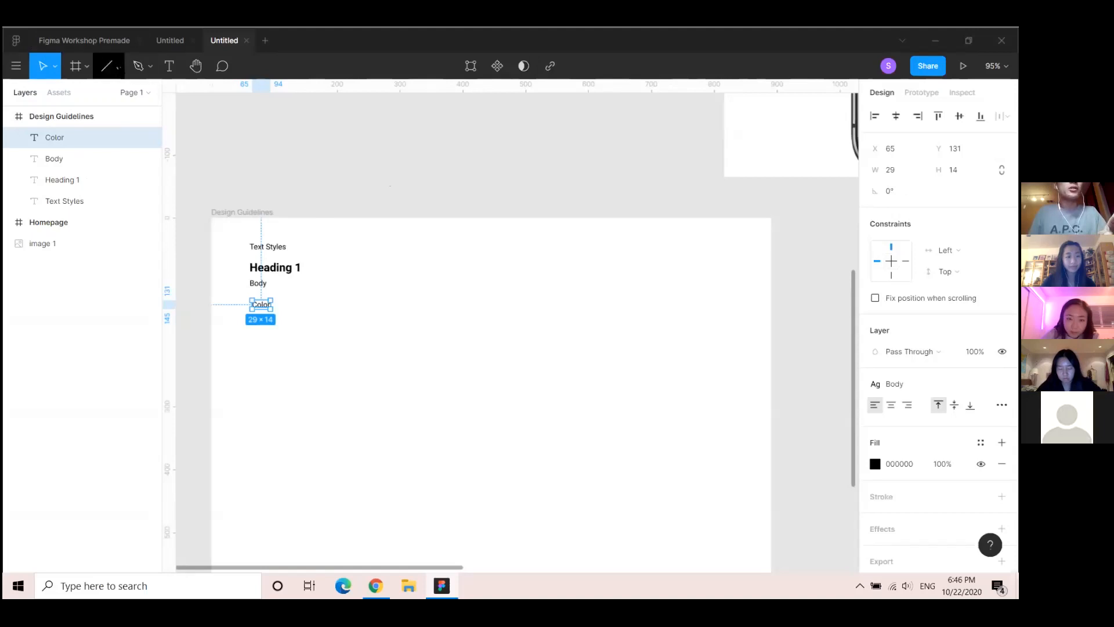
{"action": "left_click", "coordinate": [118, 68]}
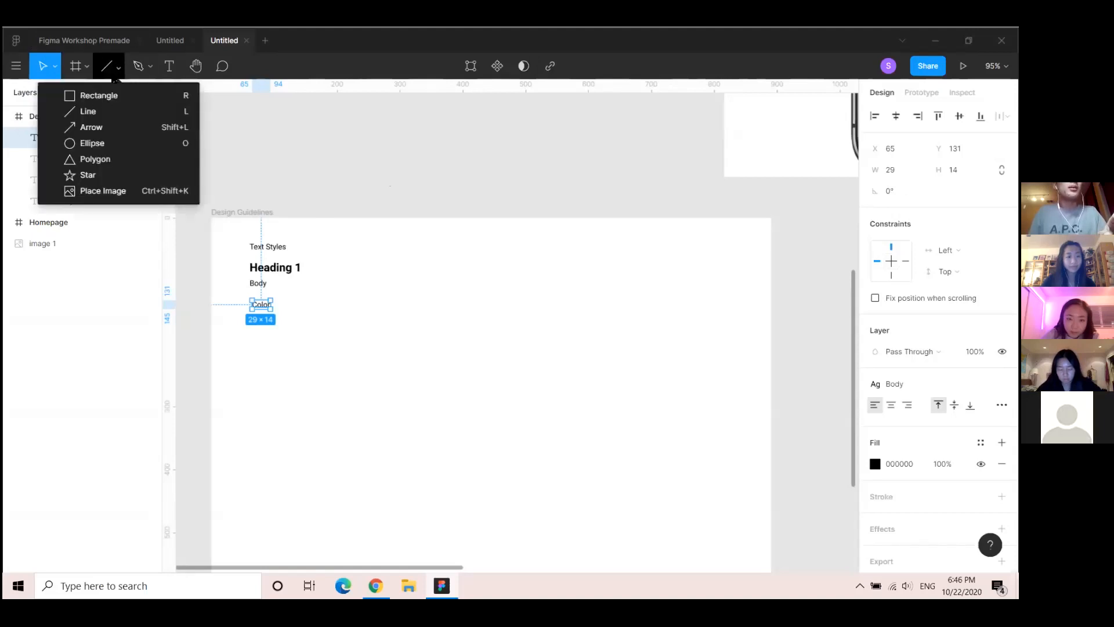
{"action": "left_click", "coordinate": [110, 95]}
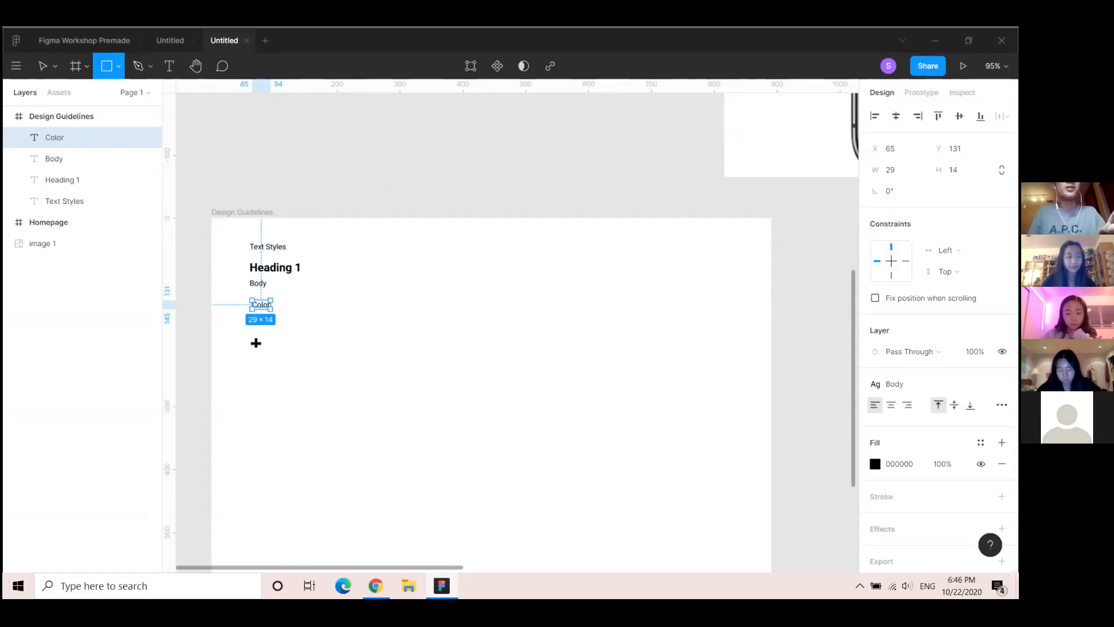
{"action": "scroll", "coordinate": [256, 343], "scroll_direction": "up", "scroll_amount": 5}
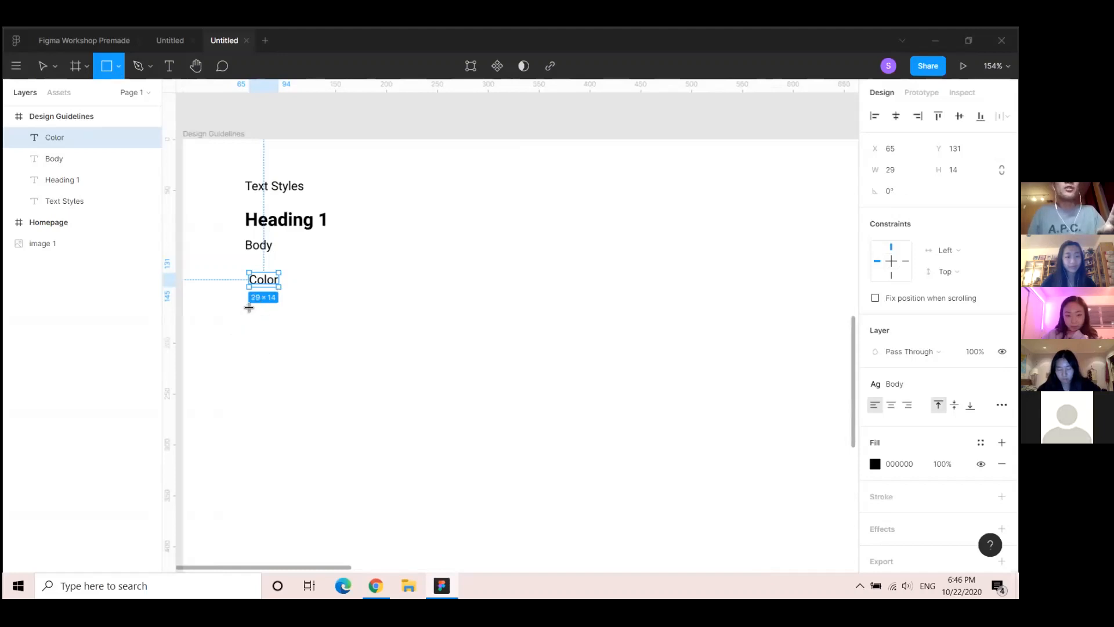
{"action": "left_click_drag", "start_coordinate": [250, 307], "coordinate": [321, 342]}
{"action": "key", "text": "ctrl+z"}
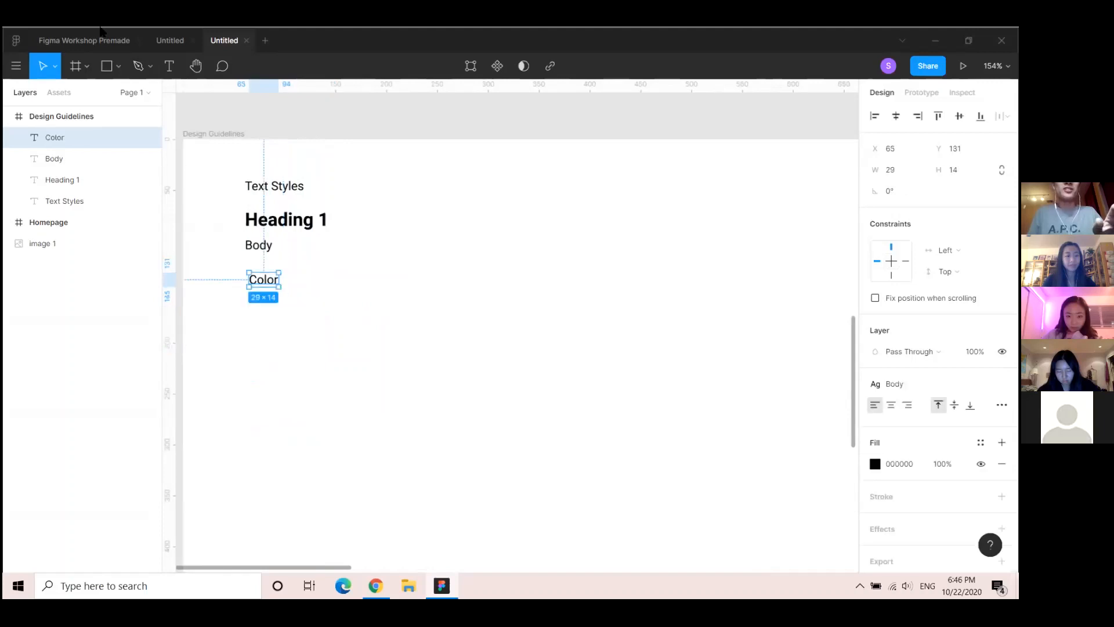
{"action": "key", "text": "r"}
{"action": "left_click_drag", "start_coordinate": [251, 311], "coordinate": [310, 369]}
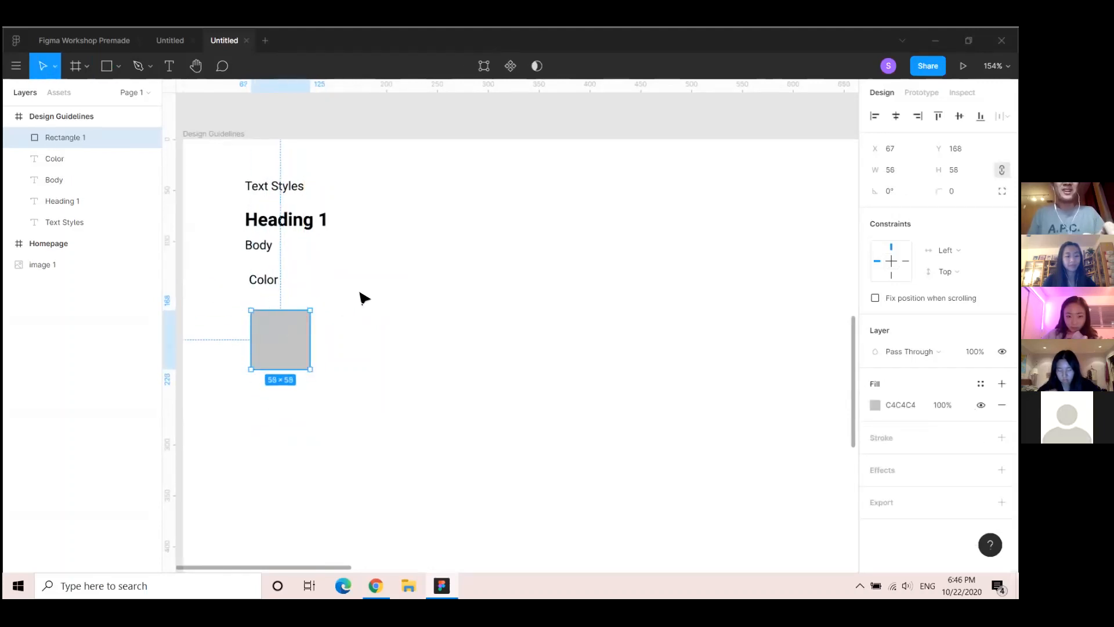
Paste two copies of the square and line them up to its right
{"action": "left_click", "coordinate": [381, 273]}
{"action": "key", "text": "ctrl+v"}
{"action": "left_click_drag", "start_coordinate": [285, 330], "coordinate": [446, 336]}
{"action": "key", "text": "ctrl+v"}
{"action": "scroll", "coordinate": [500, 284], "scroll_direction": "down", "scroll_amount": 5}
{"action": "left_click_drag", "start_coordinate": [548, 214], "coordinate": [324, 372]}
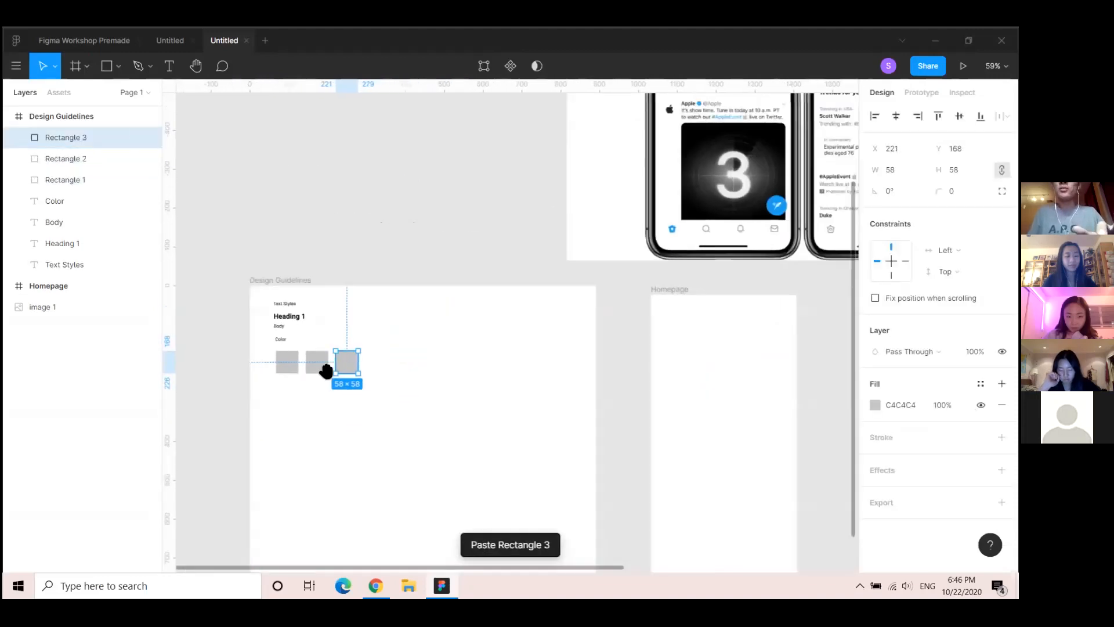
{"action": "scroll", "coordinate": [361, 340], "scroll_direction": "down", "scroll_amount": 2}
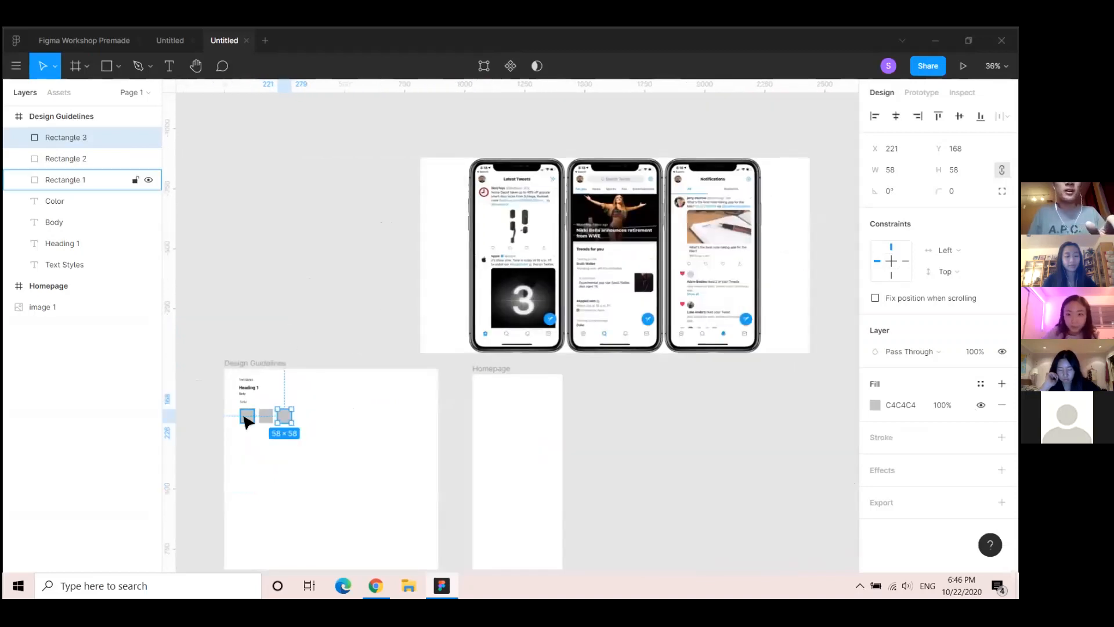
Fill the first square with the mockup tweet button's blue, 1DA1F1, via the eyedropper
{"action": "left_click", "coordinate": [246, 416]}
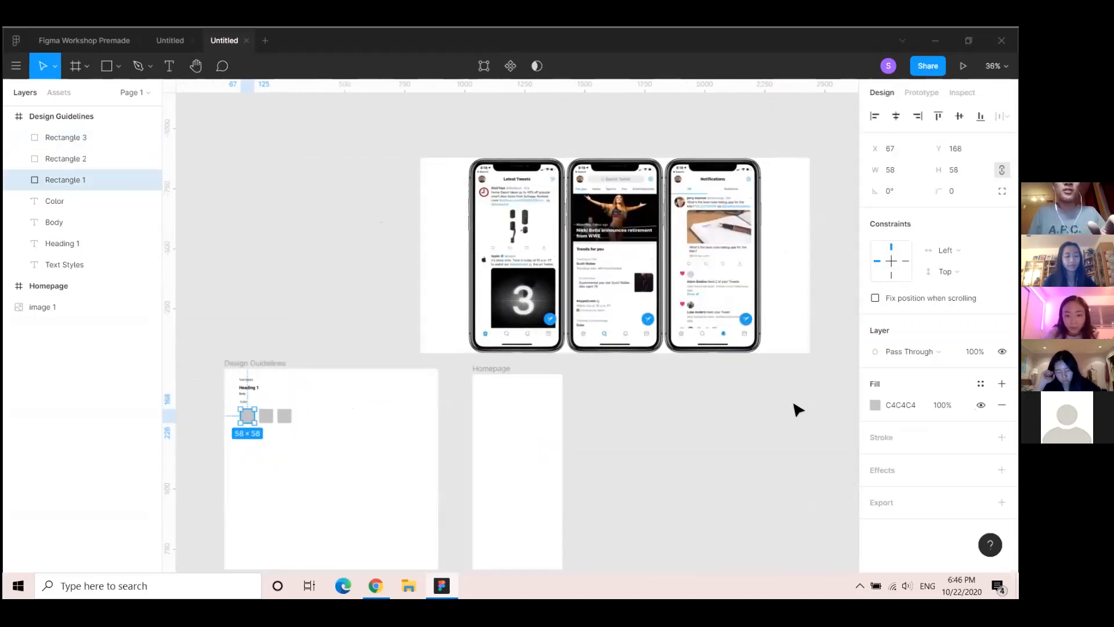
{"action": "left_click", "coordinate": [875, 405]}
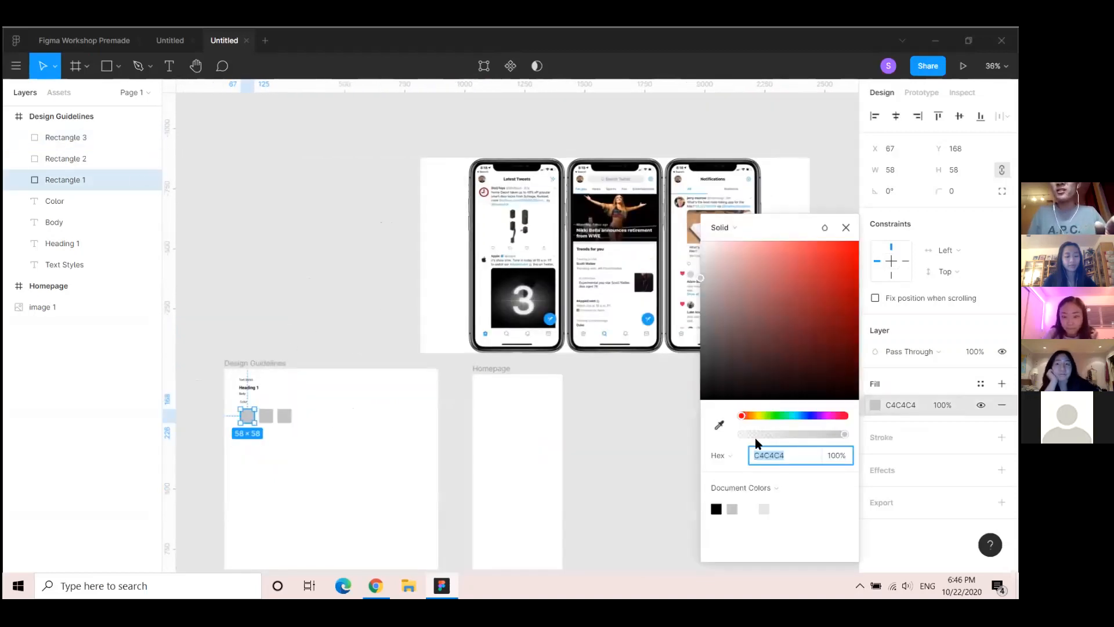
{"action": "left_click", "coordinate": [846, 227]}
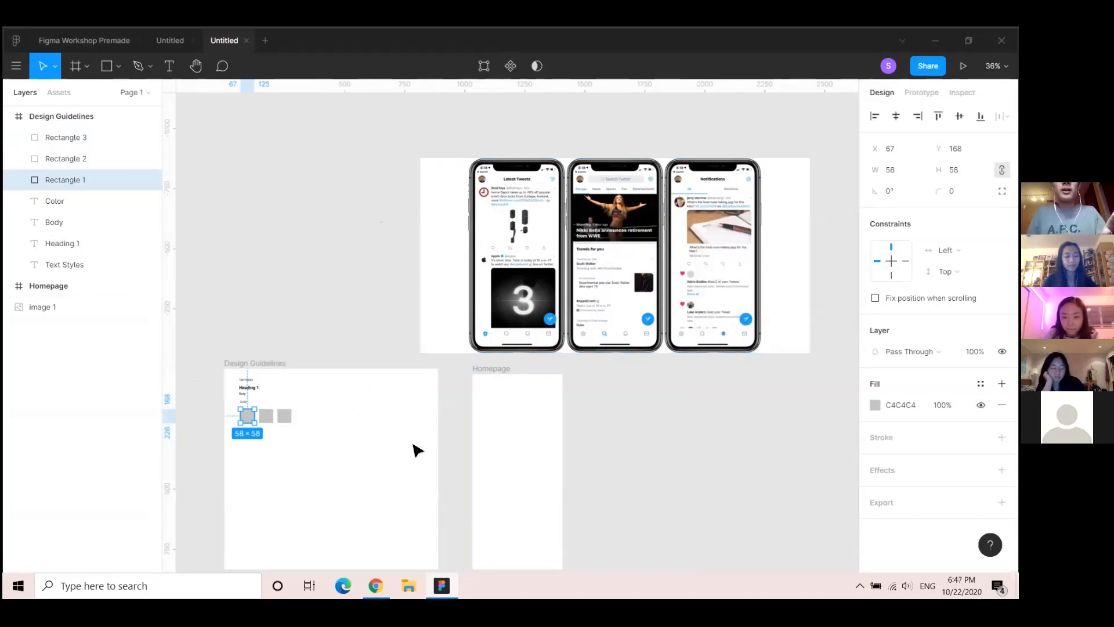
{"action": "left_click", "coordinate": [266, 416]}
{"action": "left_click", "coordinate": [247, 423]}
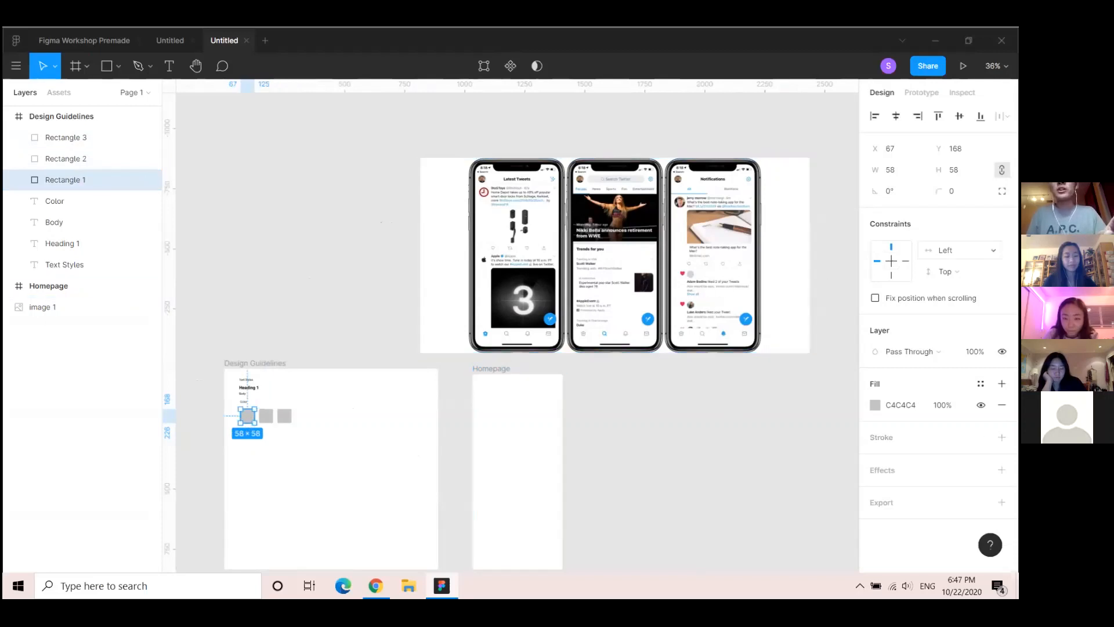
{"action": "left_click", "coordinate": [875, 405]}
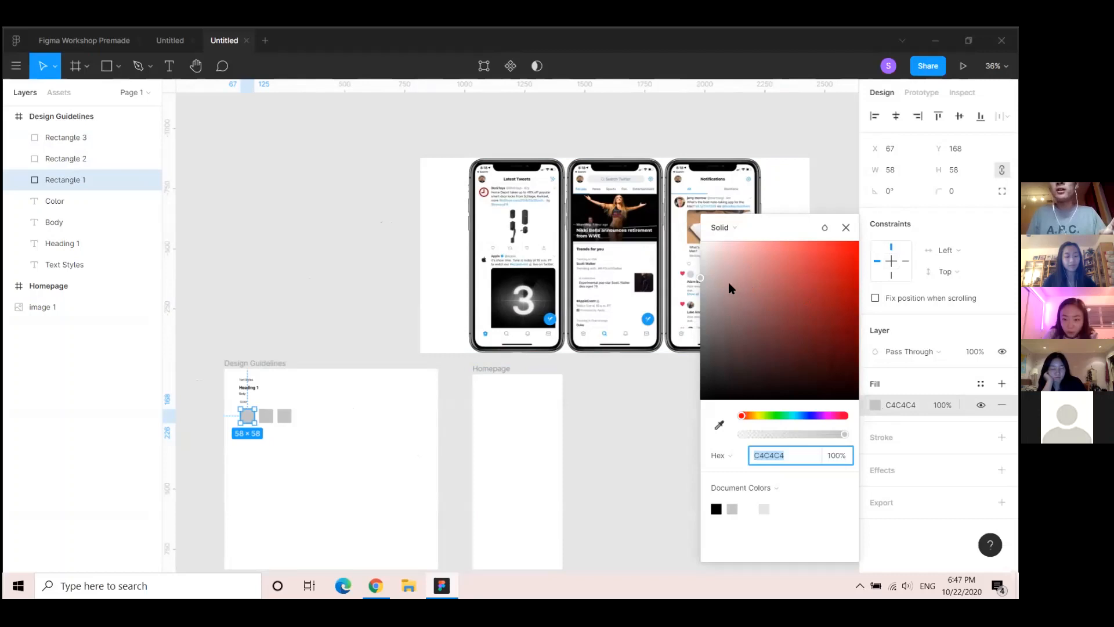
{"action": "mouse_move", "coordinate": [754, 272]}
{"action": "left_mouse_down"}
{"action": "mouse_move", "coordinate": [813, 243]}
{"action": "mouse_move", "coordinate": [763, 296]}
{"action": "mouse_move", "coordinate": [776, 302]}
{"action": "mouse_move", "coordinate": [796, 281]}
{"action": "mouse_move", "coordinate": [757, 259]}
{"action": "mouse_move", "coordinate": [755, 289]}
{"action": "left_mouse_up"}
{"action": "left_click", "coordinate": [719, 425]}
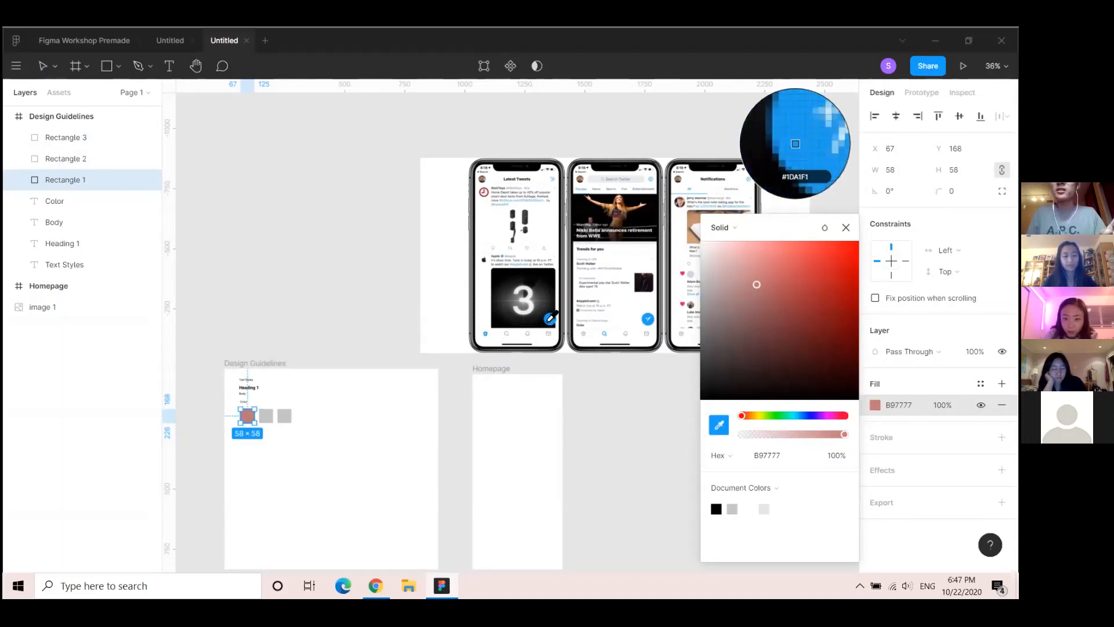
{"action": "left_click", "coordinate": [550, 318]}
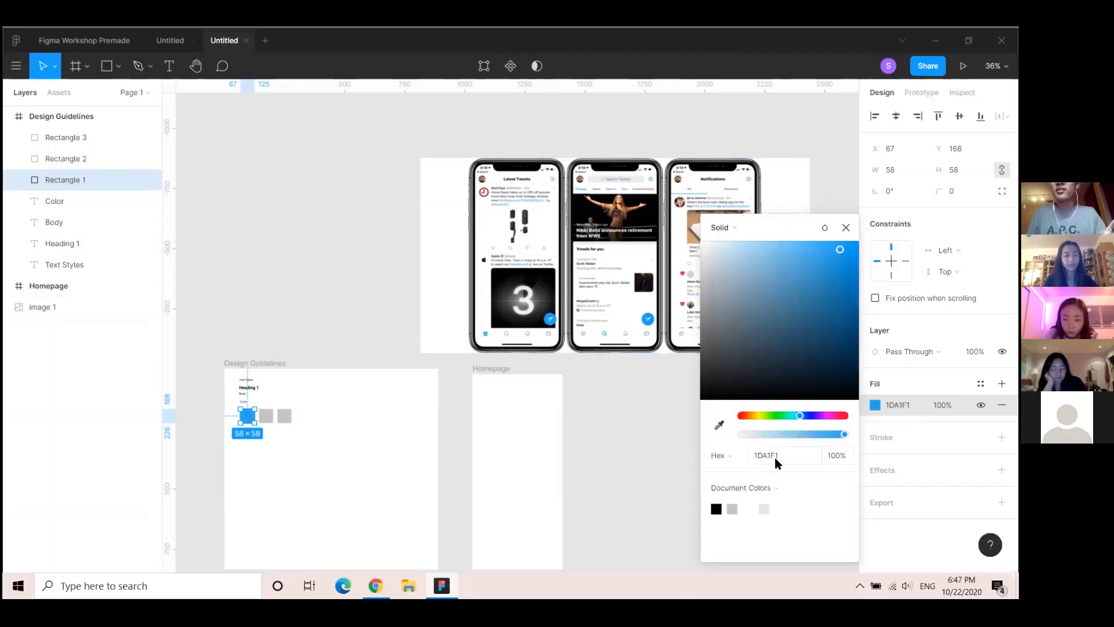
{"action": "left_click", "coordinate": [846, 229]}
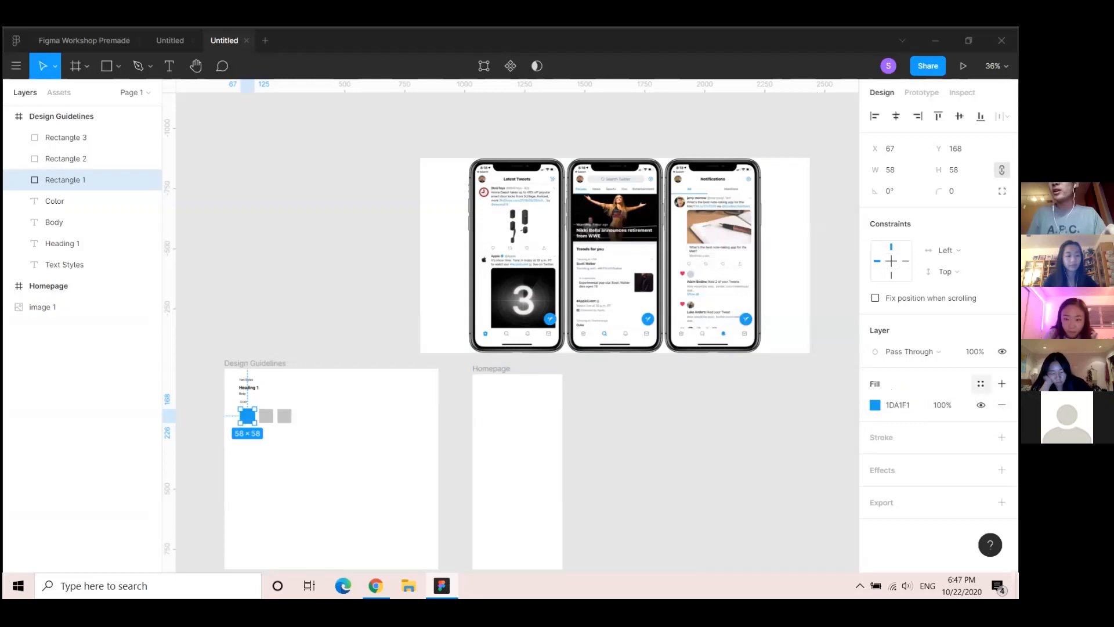
Create a colour style named 'Blue' from the first square's 1DA1F1 fill
{"action": "left_click", "coordinate": [980, 384]}
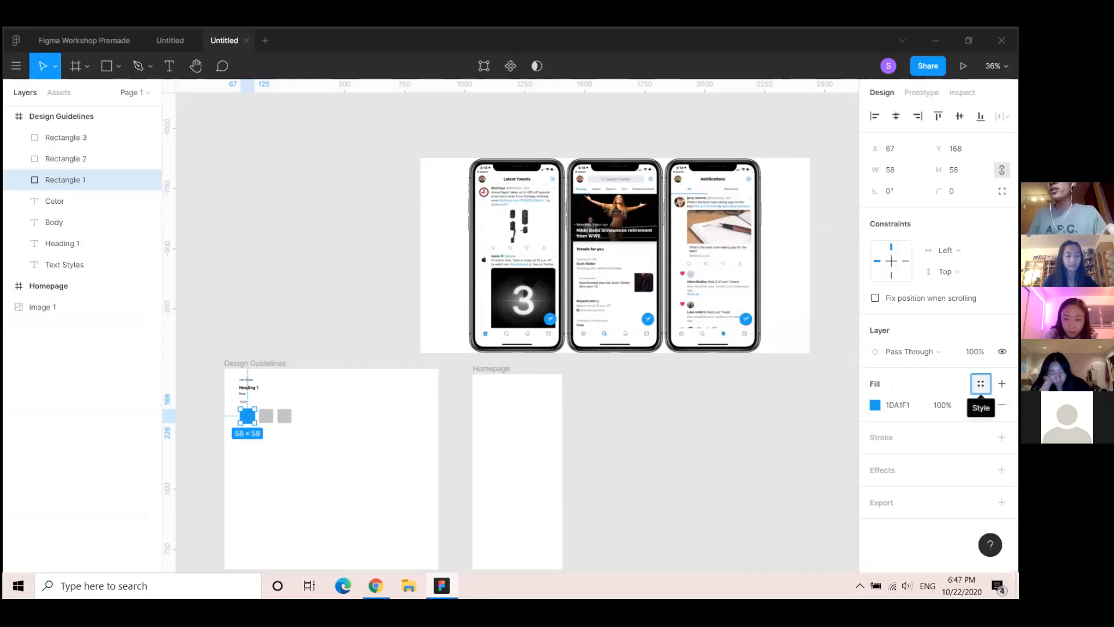
{"action": "left_click", "coordinate": [996, 407]}
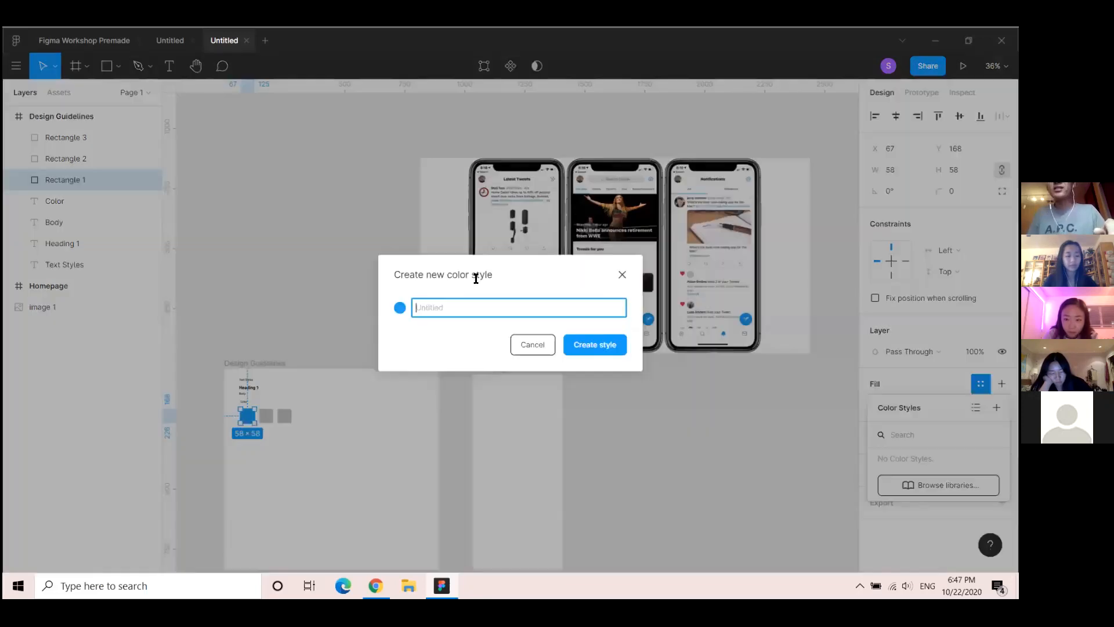
{"action": "type", "text": "Blue"}
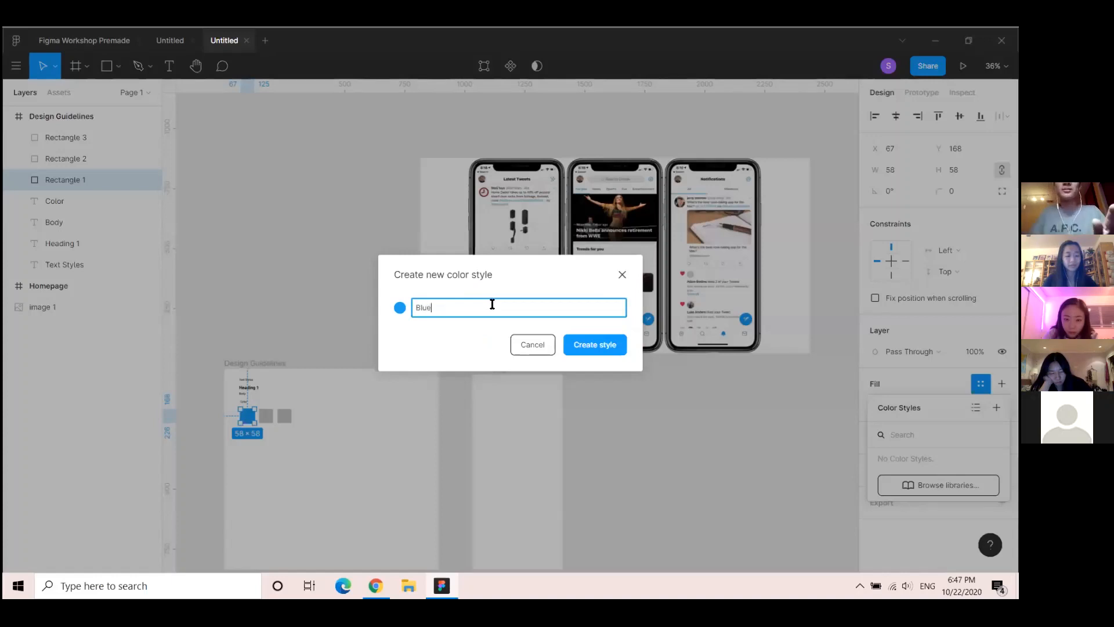
{"action": "left_click", "coordinate": [585, 350]}
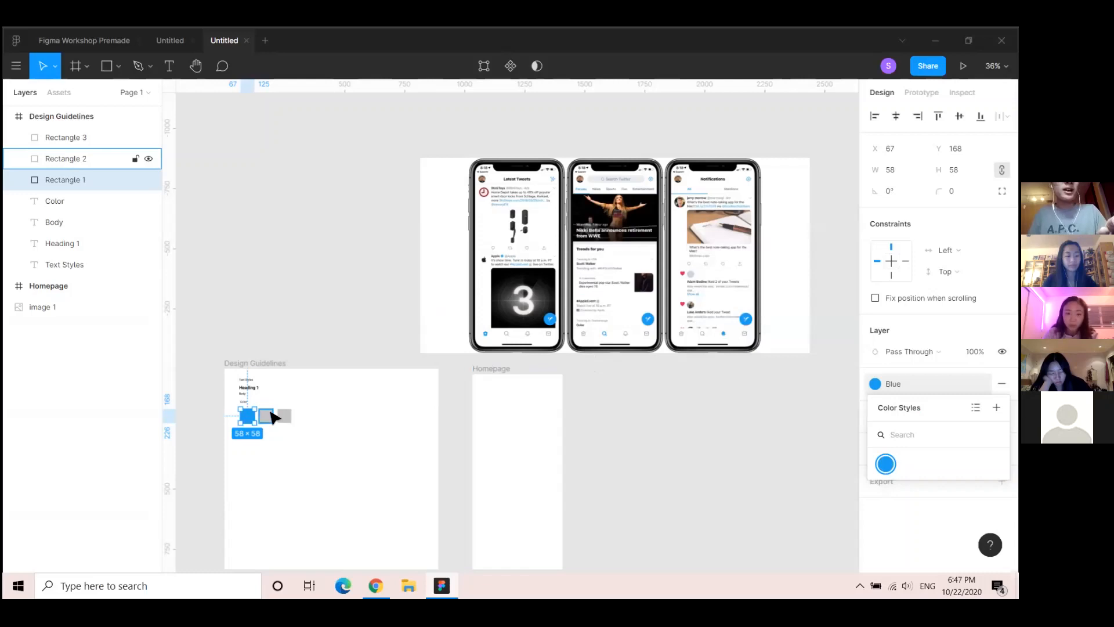
{"action": "left_click", "coordinate": [270, 416]}
Fill the second square with the mockup's light grey EBEBEC using the eyedropper
{"action": "left_click", "coordinate": [875, 405]}
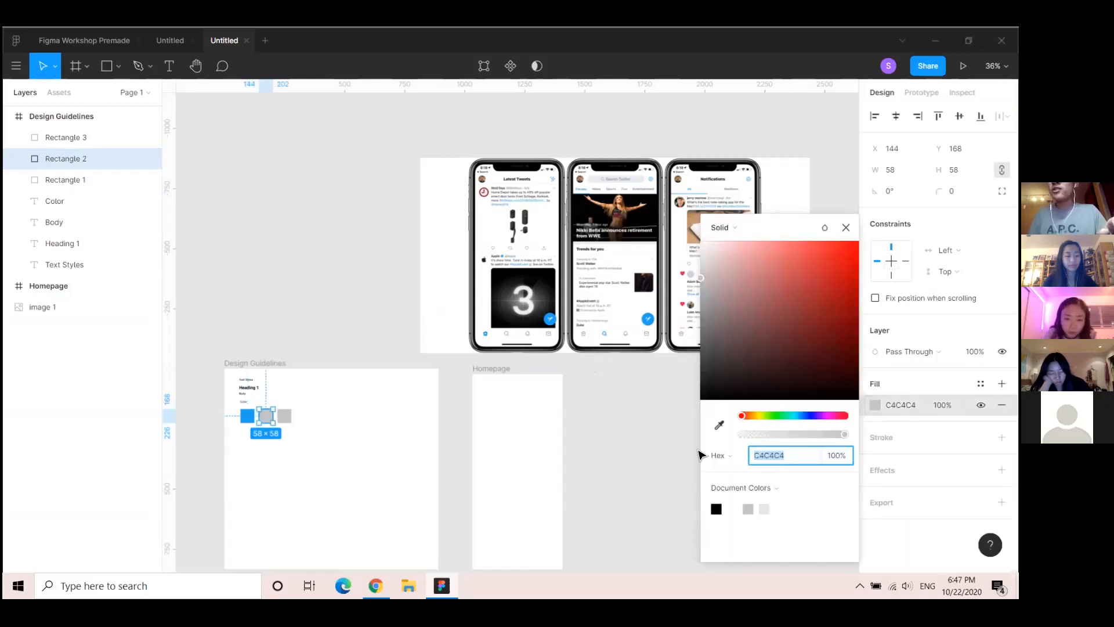
{"action": "left_click", "coordinate": [719, 424]}
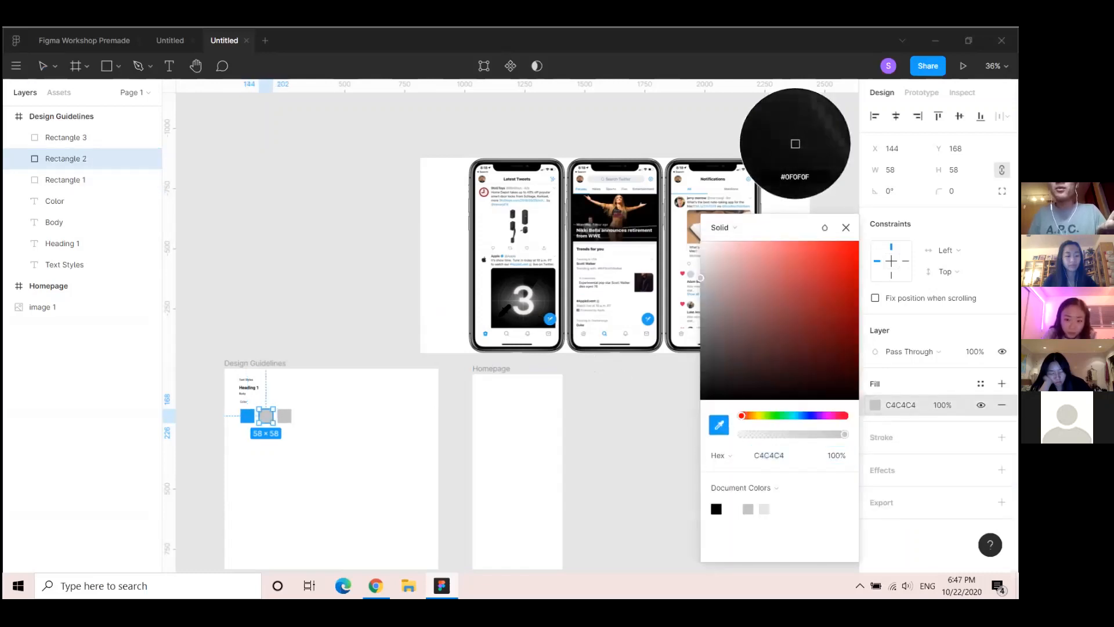
{"action": "scroll", "coordinate": [467, 263], "scroll_direction": "up", "scroll_amount": 5}
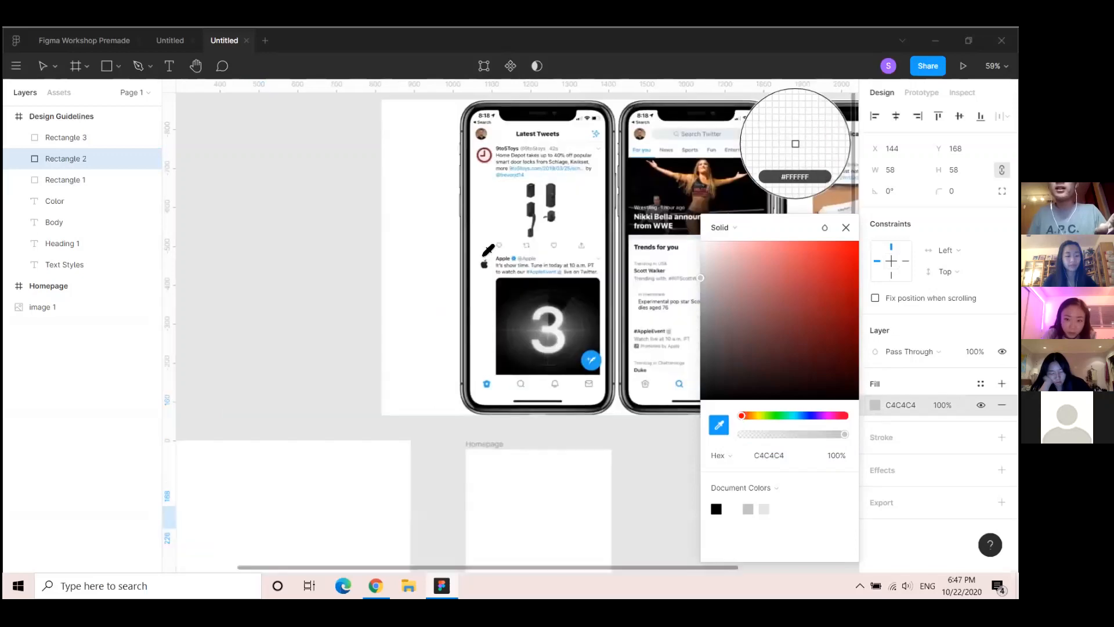
{"action": "scroll", "coordinate": [486, 246], "scroll_direction": "up", "scroll_amount": 2}
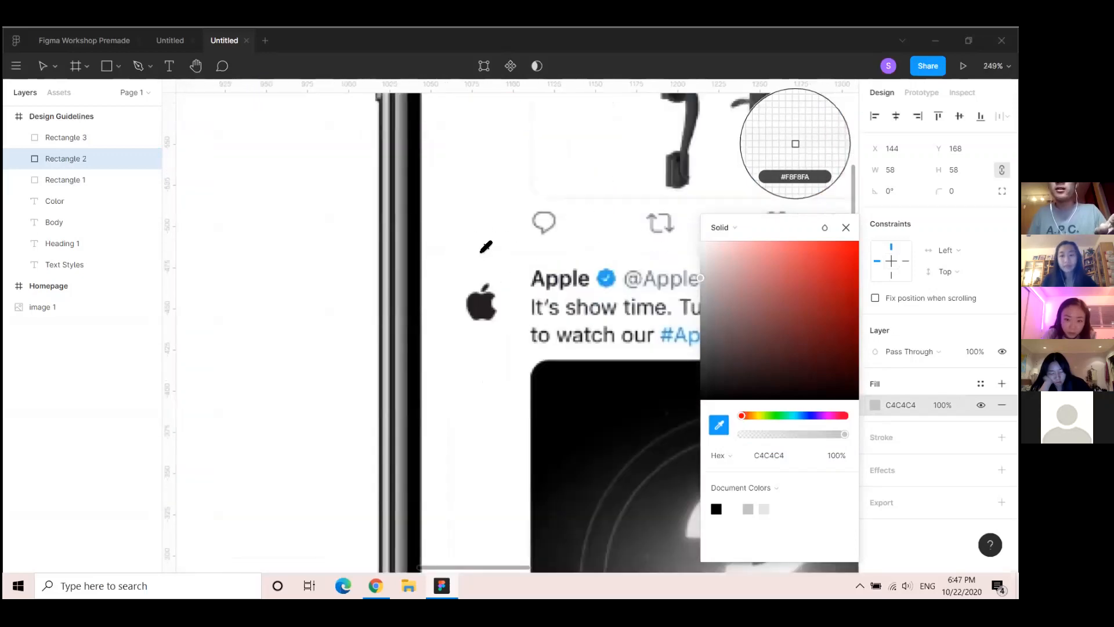
{"action": "scroll", "coordinate": [486, 246], "scroll_direction": "down", "scroll_amount": 6}
{"action": "scroll", "coordinate": [481, 279], "scroll_direction": "up", "scroll_amount": 8}
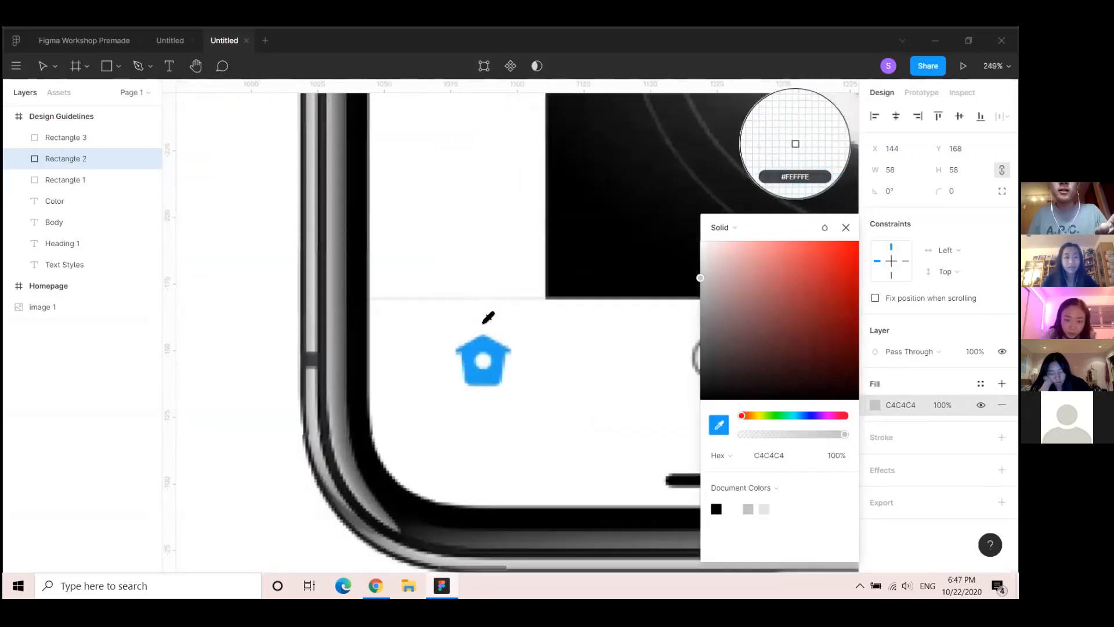
{"action": "left_click", "coordinate": [475, 294]}
{"action": "scroll", "coordinate": [376, 406], "scroll_direction": "down", "scroll_amount": 8}
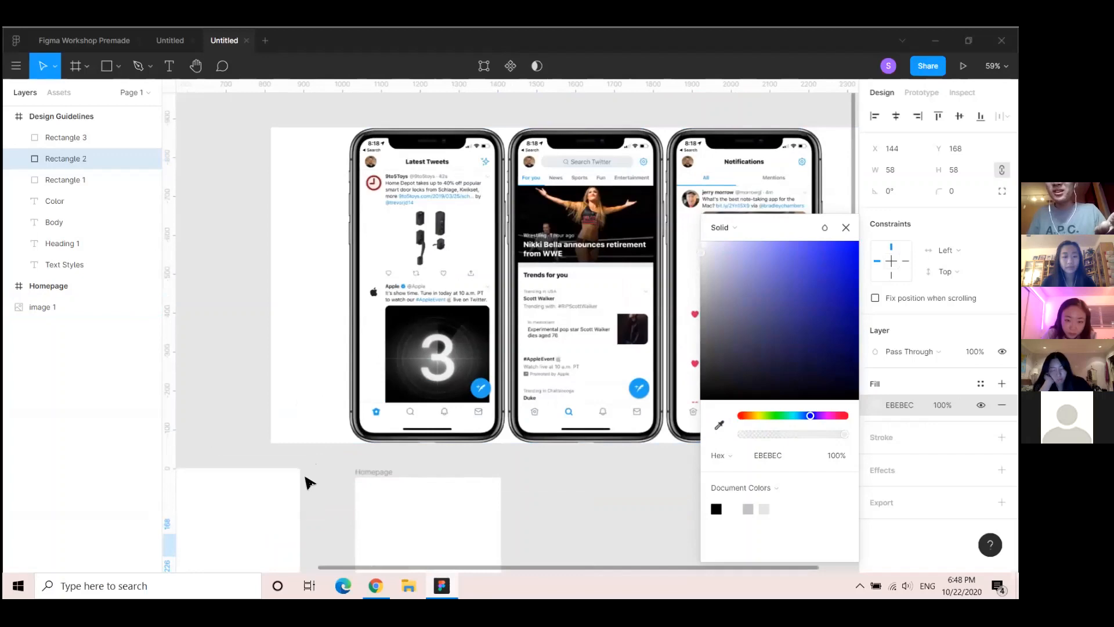
{"action": "scroll", "coordinate": [304, 476], "scroll_direction": "down", "scroll_amount": 2}
{"action": "left_click_drag", "start_coordinate": [350, 536], "coordinate": [544, 403]}
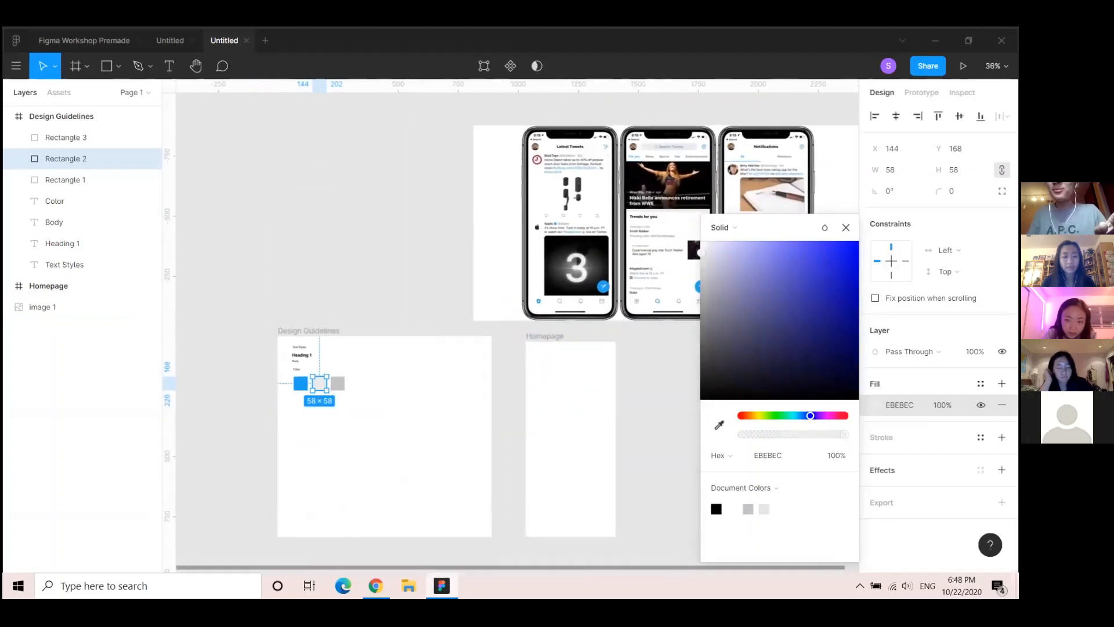
Save the EBEBEC fill as a colour style named 'Light Gray'
{"action": "left_click", "coordinate": [980, 384]}
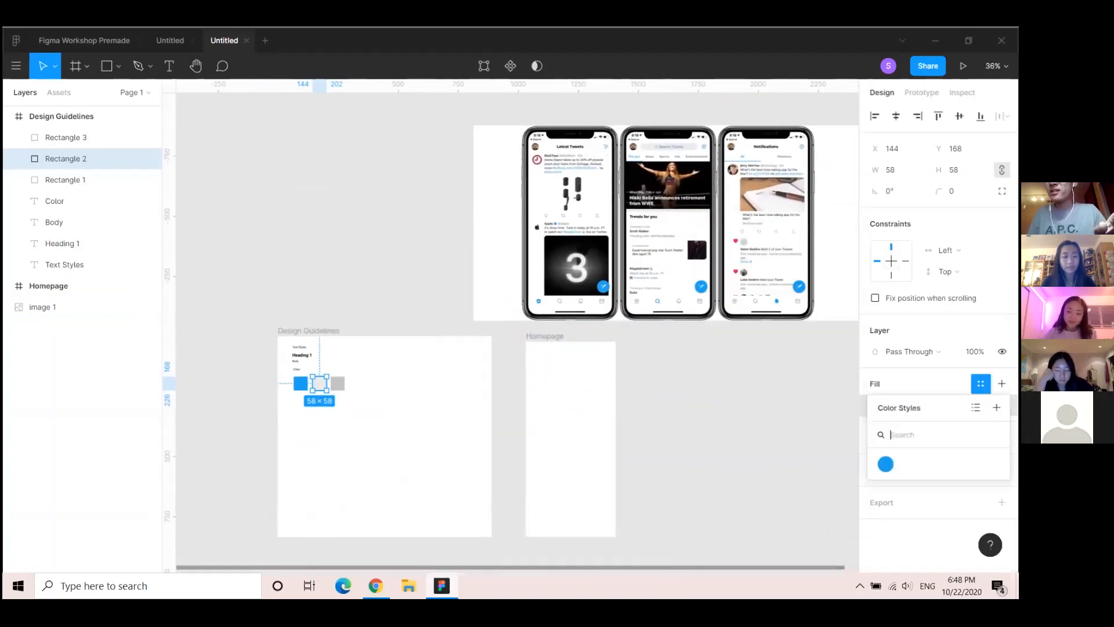
{"action": "left_click", "coordinate": [996, 407]}
{"action": "type", "text": "Light"}
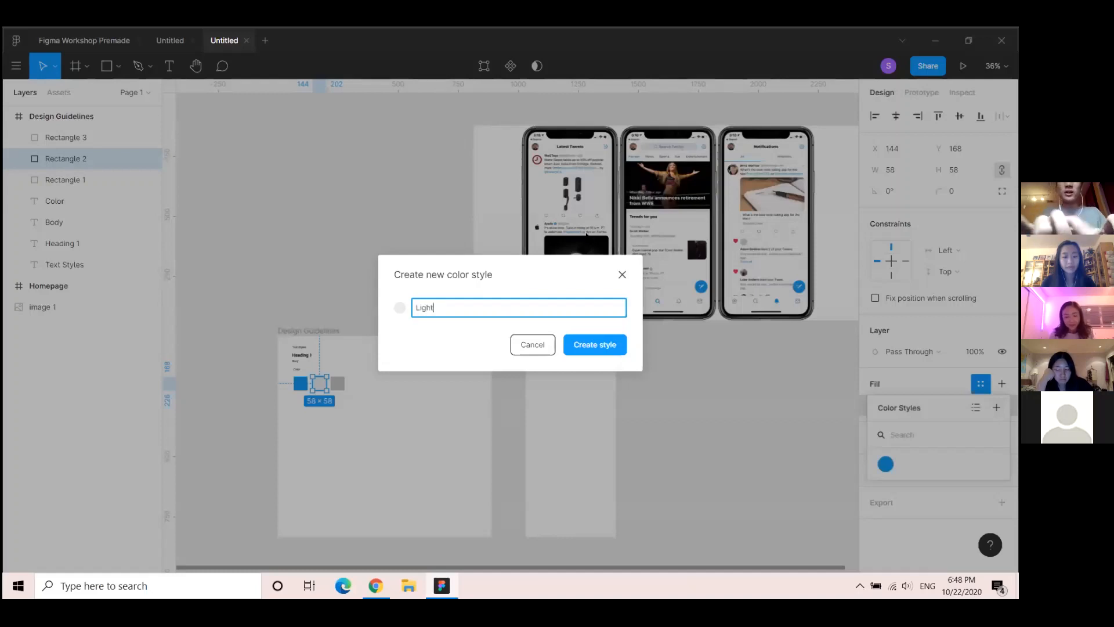
{"action": "type", "text": " Gray"}
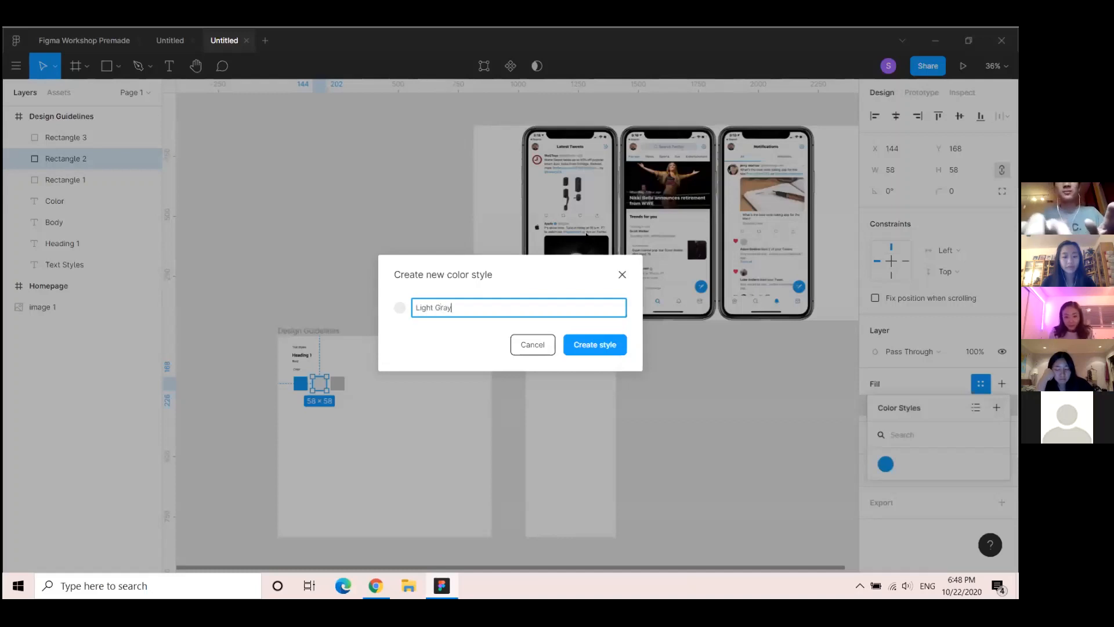
{"action": "left_click", "coordinate": [608, 345]}
{"action": "left_click", "coordinate": [338, 384]}
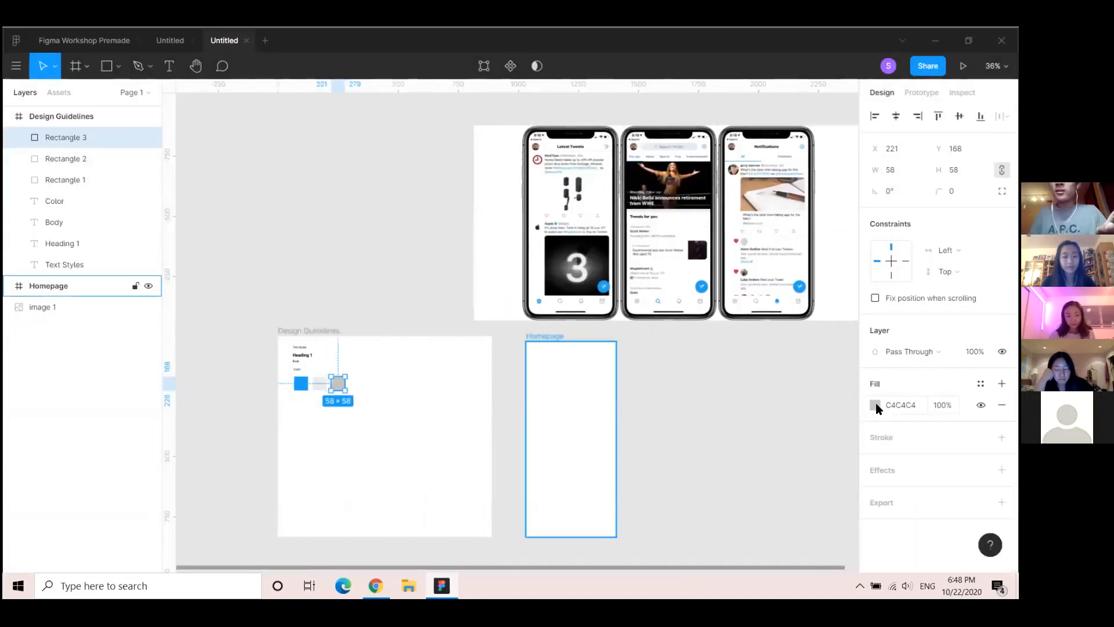
Fill the third square with the search icon's dark grey 6F767D via the eyedropper
{"action": "left_click", "coordinate": [875, 405]}
{"action": "left_click", "coordinate": [720, 425]}
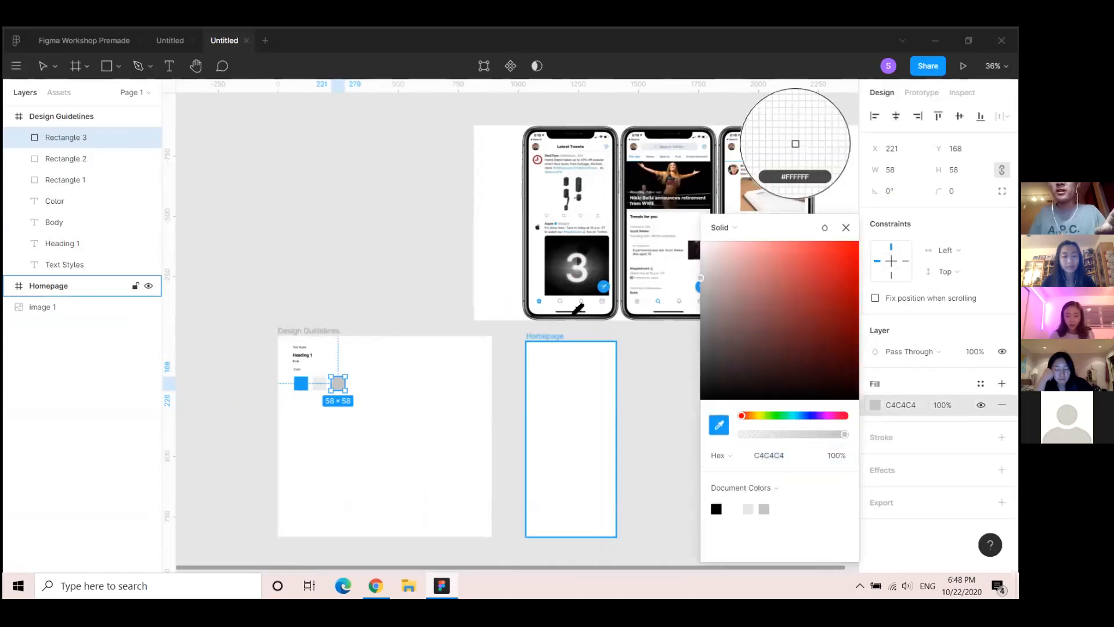
{"action": "scroll", "coordinate": [578, 307], "scroll_direction": "up", "scroll_amount": 10}
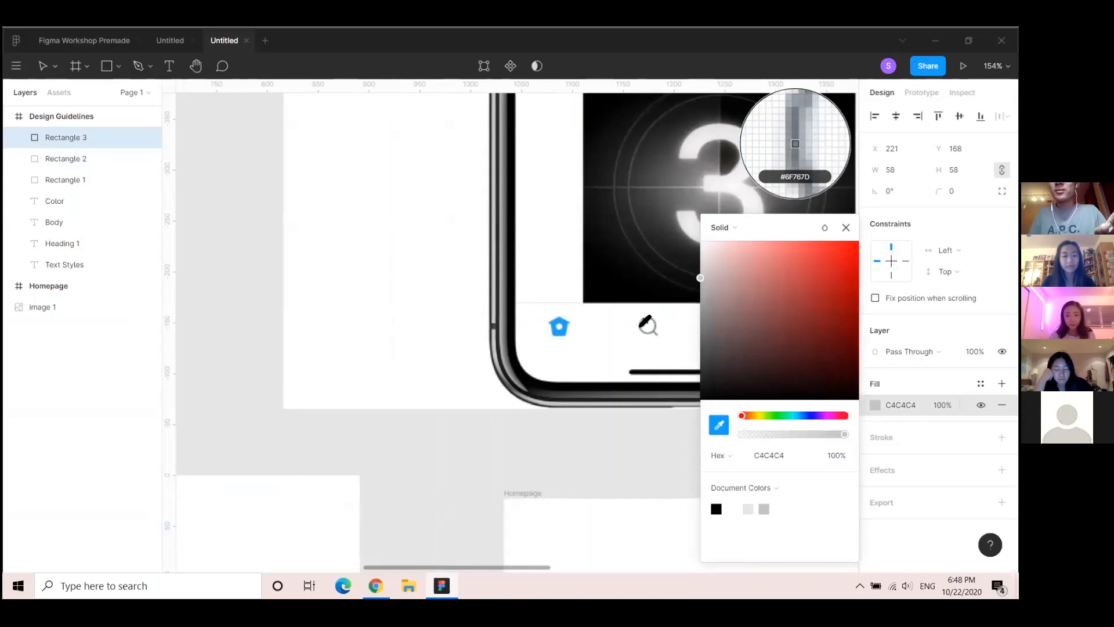
{"action": "left_click", "coordinate": [644, 321]}
{"action": "scroll", "coordinate": [470, 461], "scroll_direction": "down", "scroll_amount": 5}
{"action": "scroll", "coordinate": [396, 463], "scroll_direction": "down", "scroll_amount": 5}
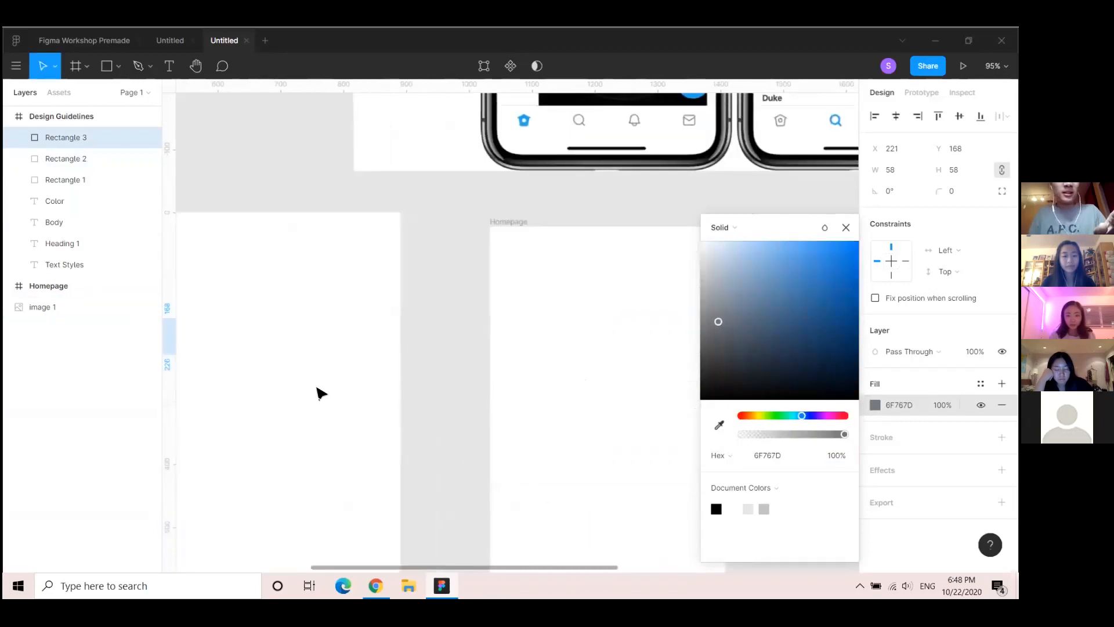
{"action": "scroll", "coordinate": [579, 413], "scroll_direction": "left", "scroll_amount": 5}
{"action": "scroll", "coordinate": [387, 370], "scroll_direction": "down", "scroll_amount": 5}
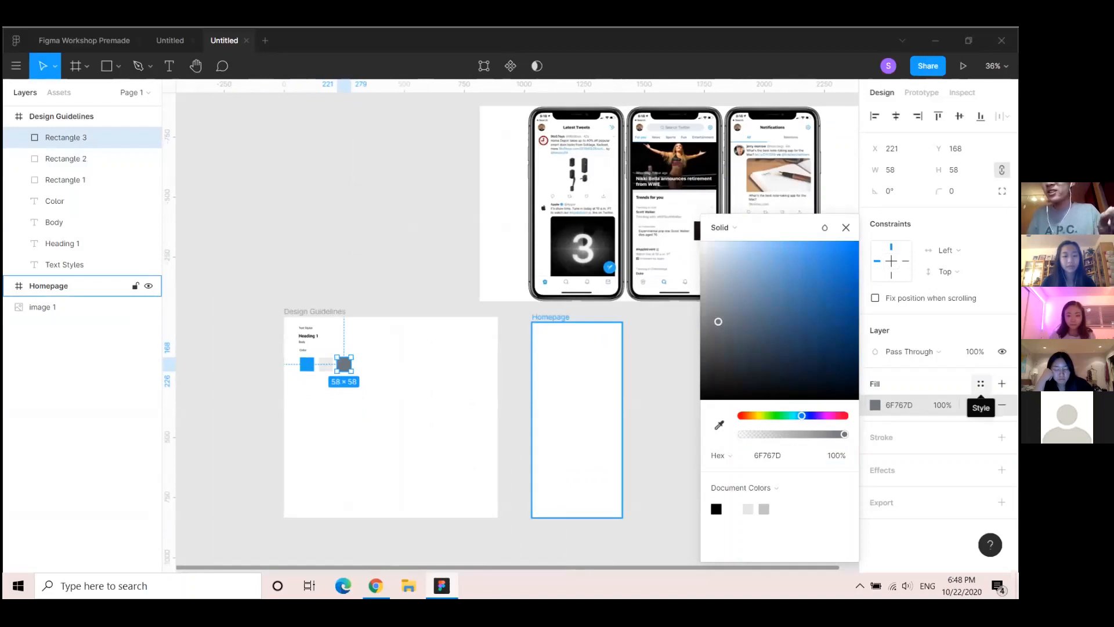
Save the 6F767D fill as a colour style named 'Dark Gray'
{"action": "left_click", "coordinate": [980, 384]}
{"action": "left_click", "coordinate": [996, 407]}
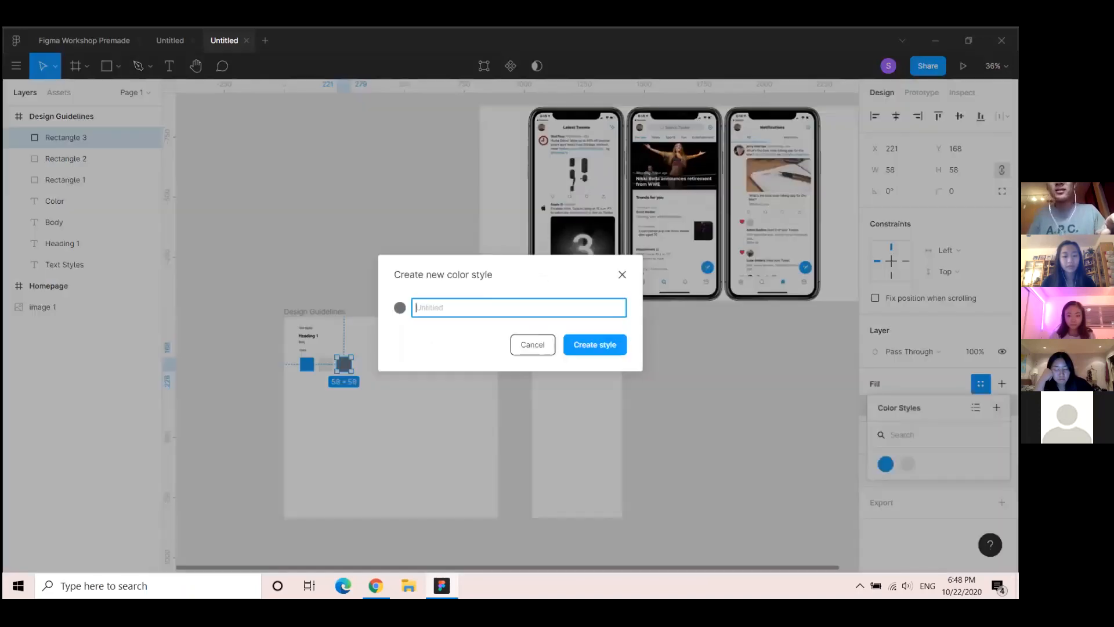
{"action": "type", "text": "Dark Gray"}
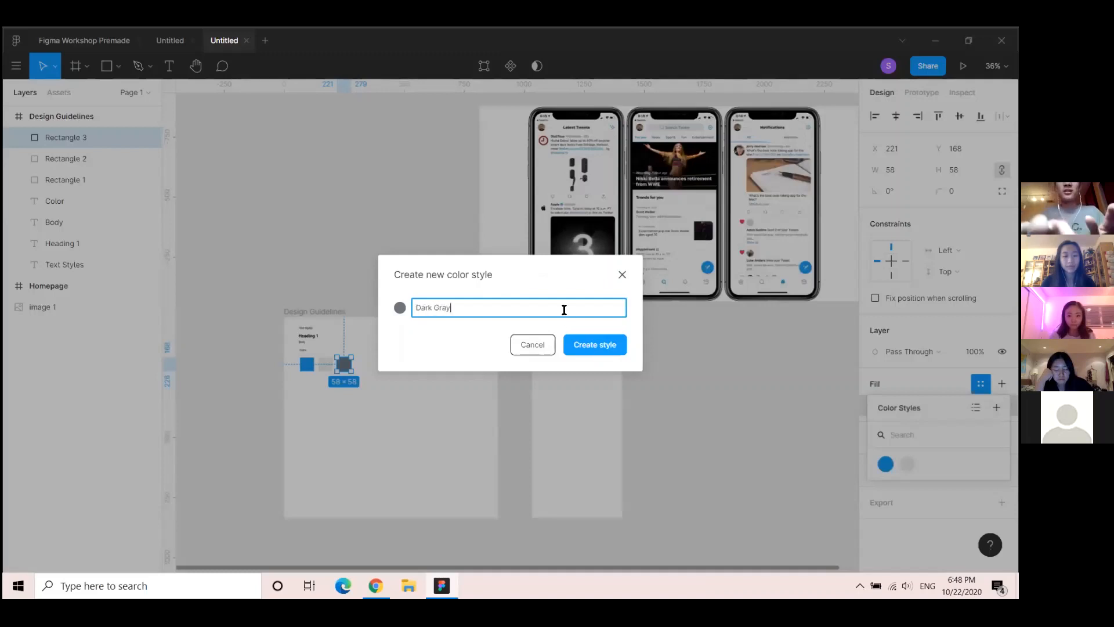
{"action": "left_click", "coordinate": [593, 345]}
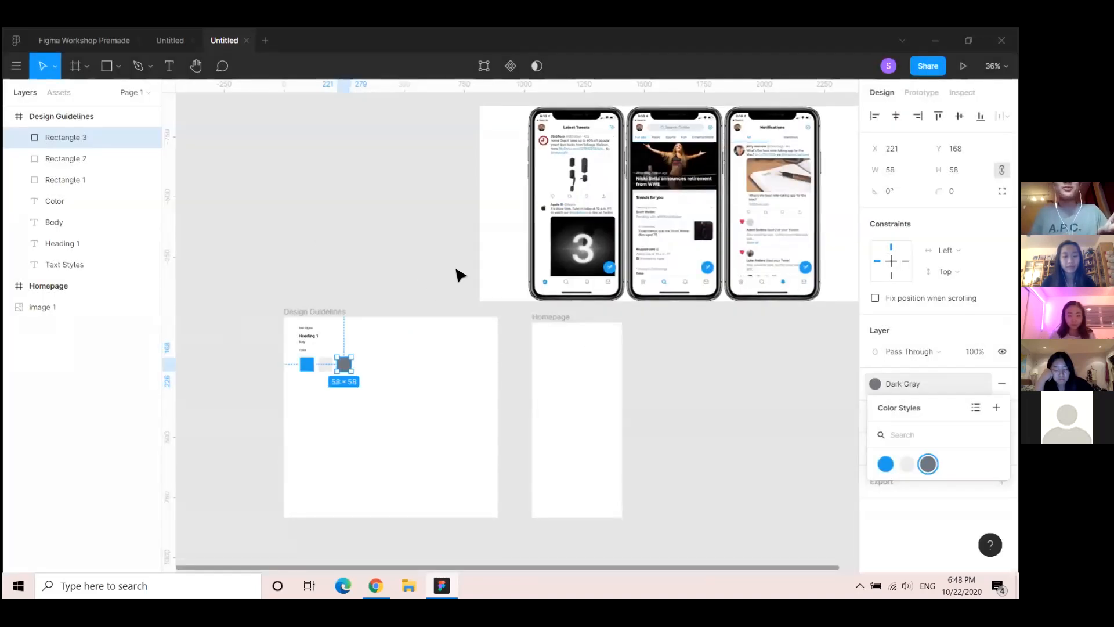
Deselect the square and zoom in on the three phone mockups of the reference image
{"action": "left_click", "coordinate": [382, 239]}
{"action": "left_click_drag", "start_coordinate": [380, 293], "coordinate": [331, 271]}
{"action": "scroll", "coordinate": [301, 311], "scroll_direction": "up", "scroll_amount": 1}
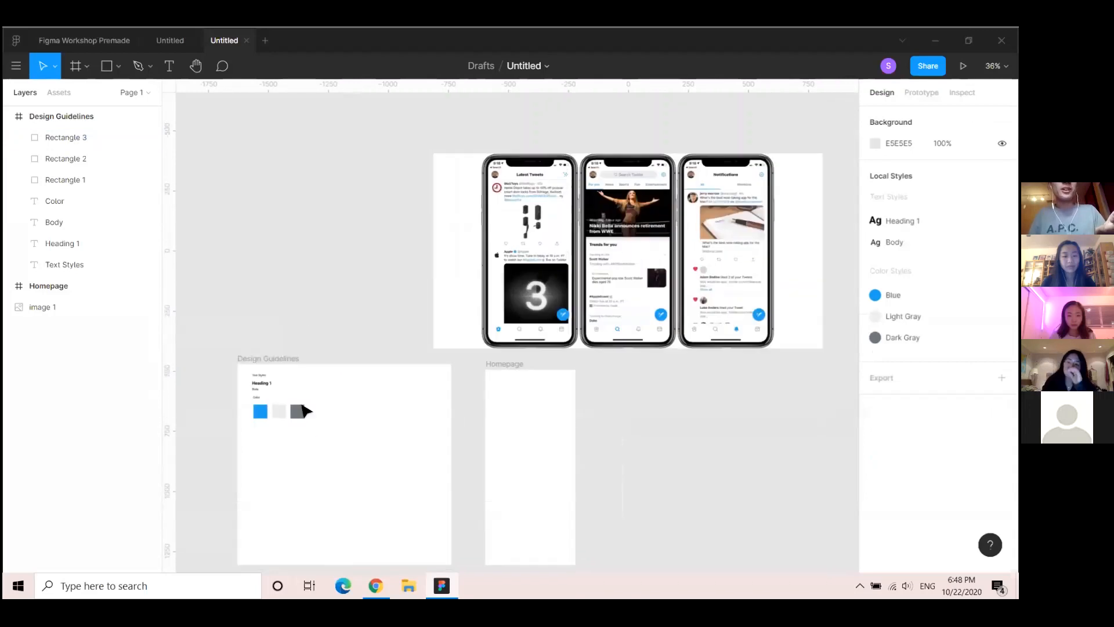
{"action": "scroll", "coordinate": [298, 430], "scroll_direction": "up", "scroll_amount": 3}
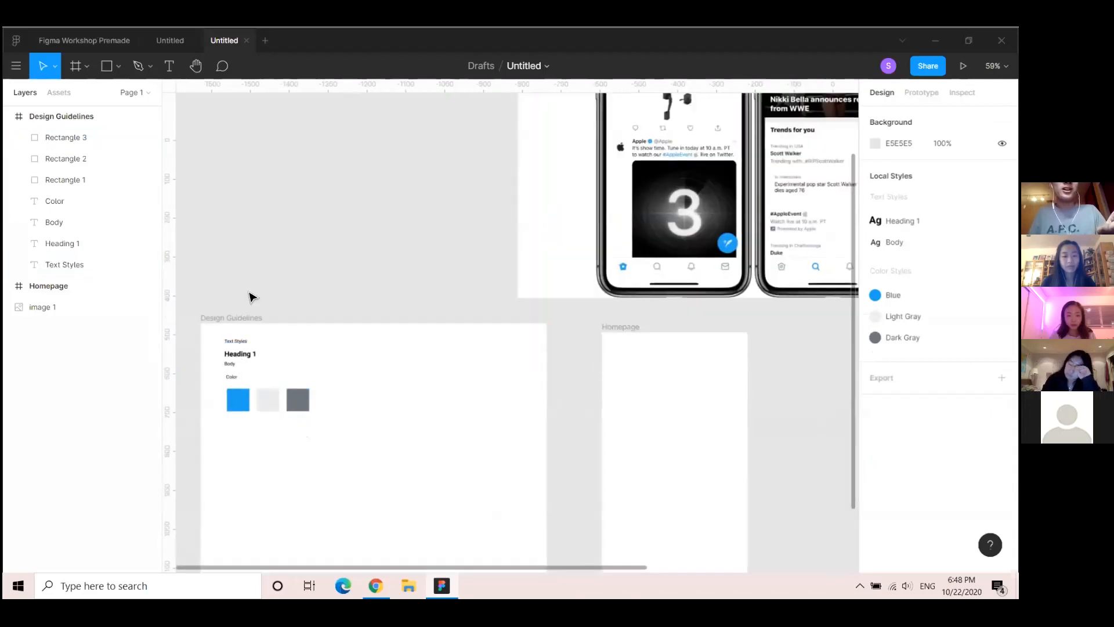
{"action": "scroll", "coordinate": [423, 311], "scroll_direction": "down", "scroll_amount": 4}
{"action": "scroll", "coordinate": [355, 276], "scroll_direction": "up", "scroll_amount": 3}
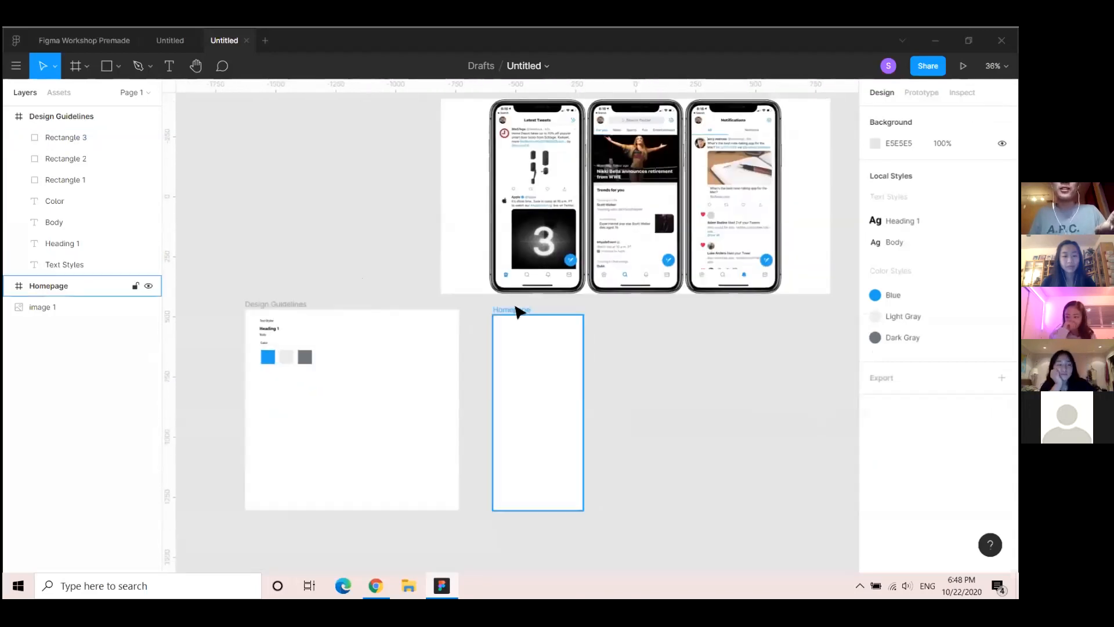
{"action": "left_click", "coordinate": [458, 277]}
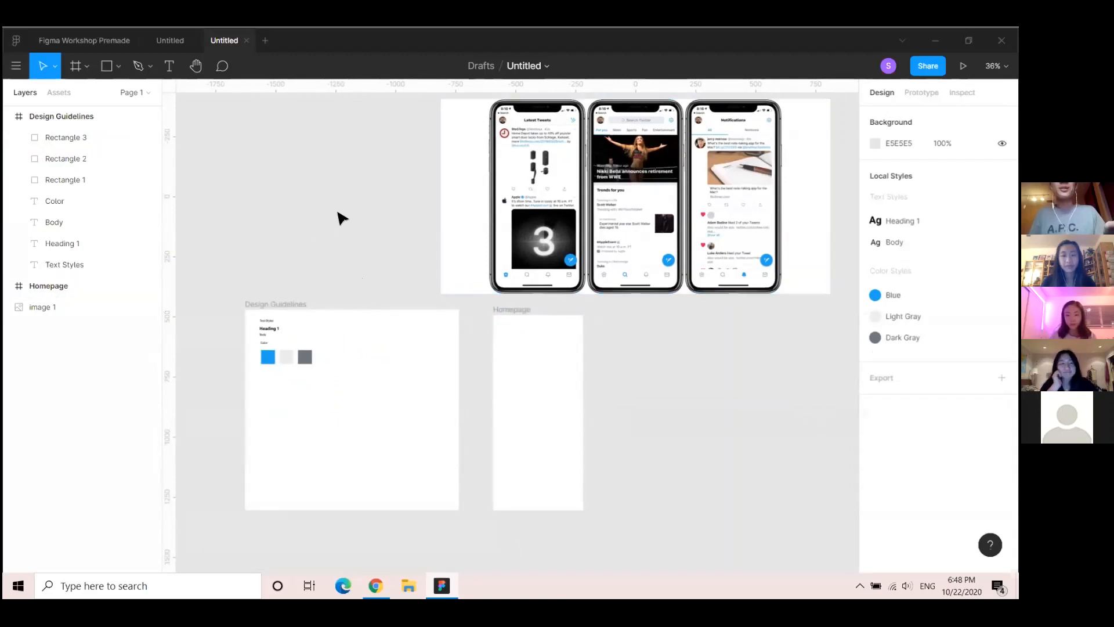
{"action": "scroll", "coordinate": [340, 226], "scroll_direction": "up", "scroll_amount": 2}
{"action": "left_click_drag", "start_coordinate": [364, 299], "coordinate": [324, 284]}
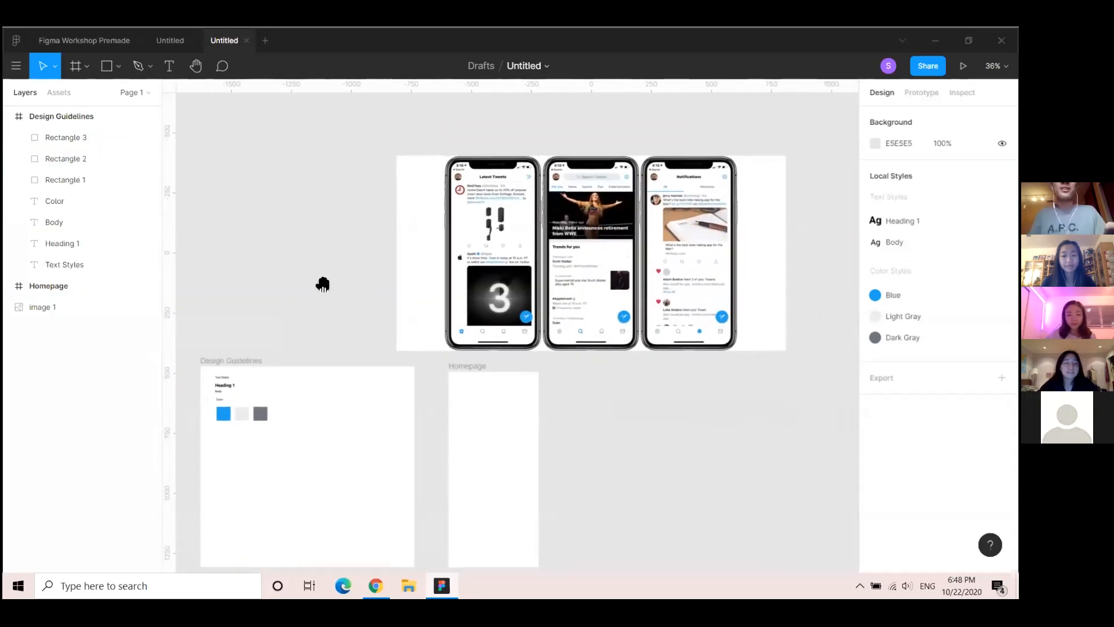
{"action": "scroll", "coordinate": [322, 255], "scroll_direction": "down", "scroll_amount": 1}
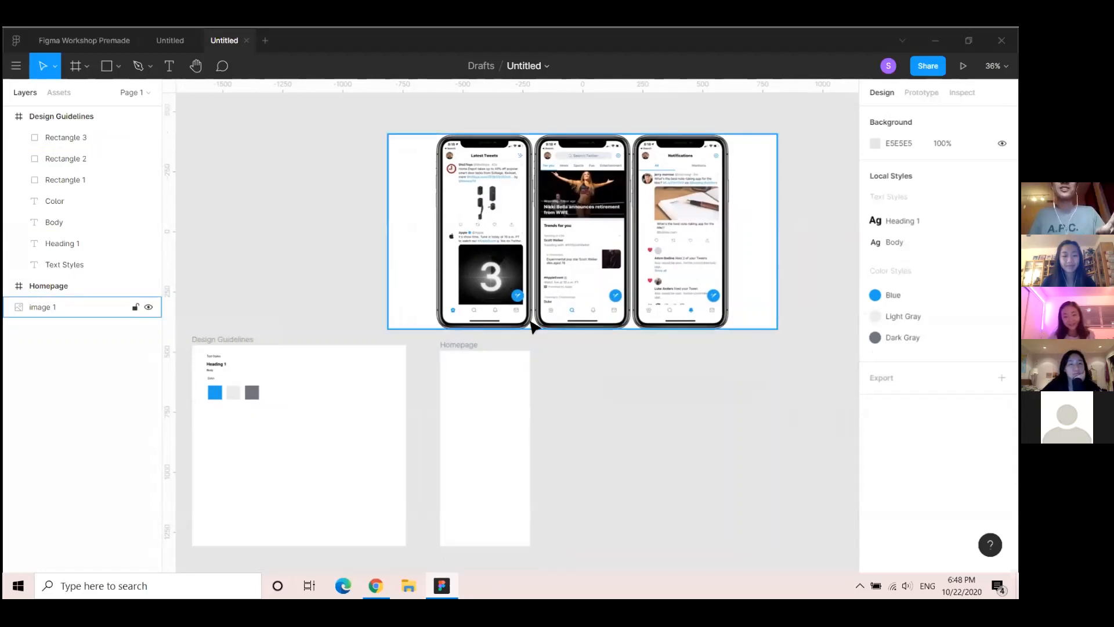
{"action": "scroll", "coordinate": [530, 325], "scroll_direction": "up", "scroll_amount": 1}
{"action": "scroll", "coordinate": [466, 306], "scroll_direction": "up", "scroll_amount": 1}
{"action": "scroll", "coordinate": [467, 305], "scroll_direction": "down", "scroll_amount": 2}
{"action": "scroll", "coordinate": [464, 306], "scroll_direction": "up", "scroll_amount": 1}
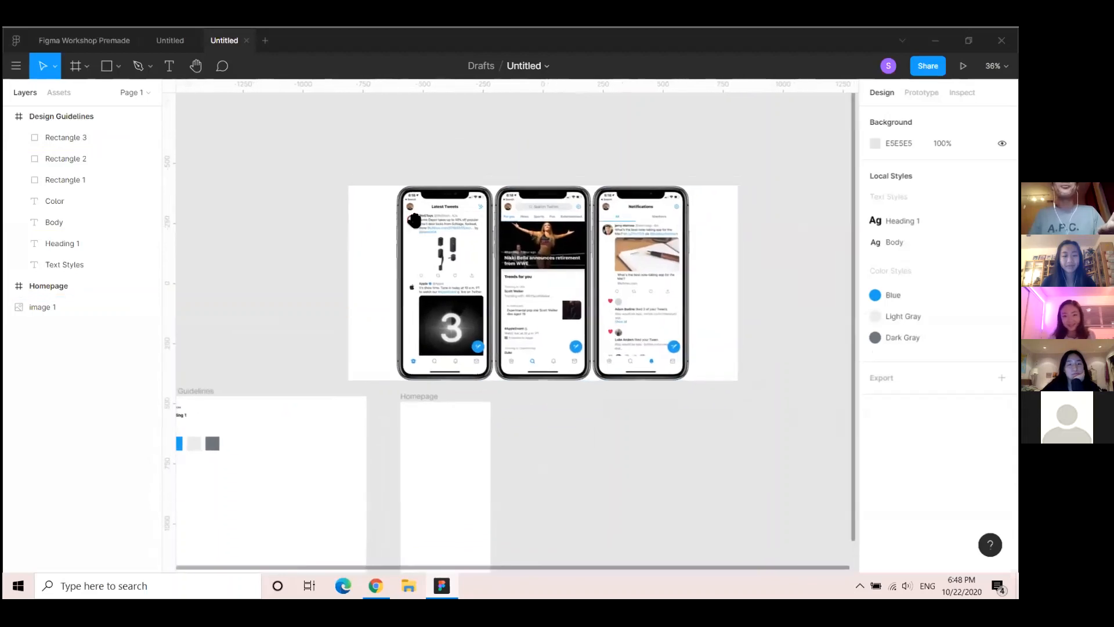
{"action": "scroll", "coordinate": [456, 267], "scroll_direction": "up", "scroll_amount": 2}
{"action": "scroll", "coordinate": [453, 200], "scroll_direction": "down", "scroll_amount": 1}
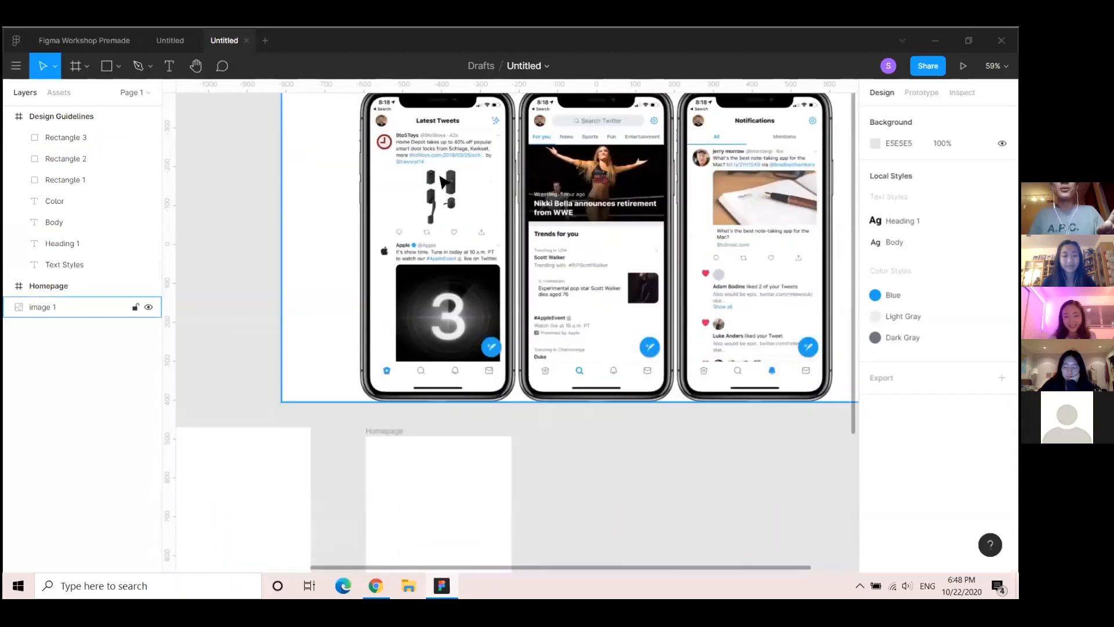
{"action": "scroll", "coordinate": [442, 129], "scroll_direction": "down", "scroll_amount": 2}
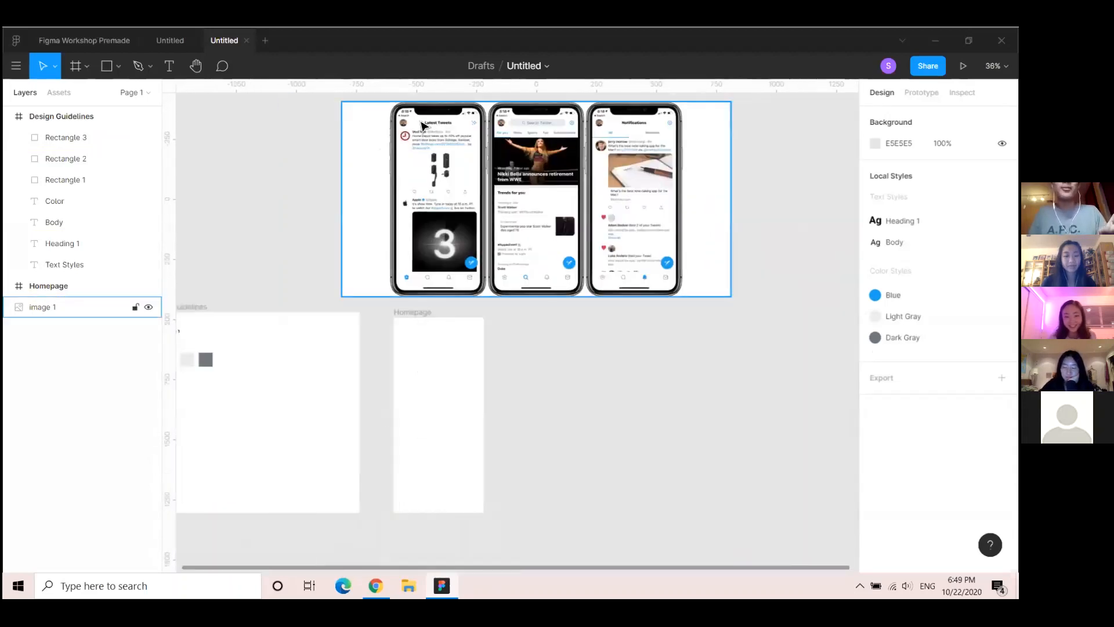
{"action": "scroll", "coordinate": [450, 204], "scroll_direction": "up", "scroll_amount": 1}
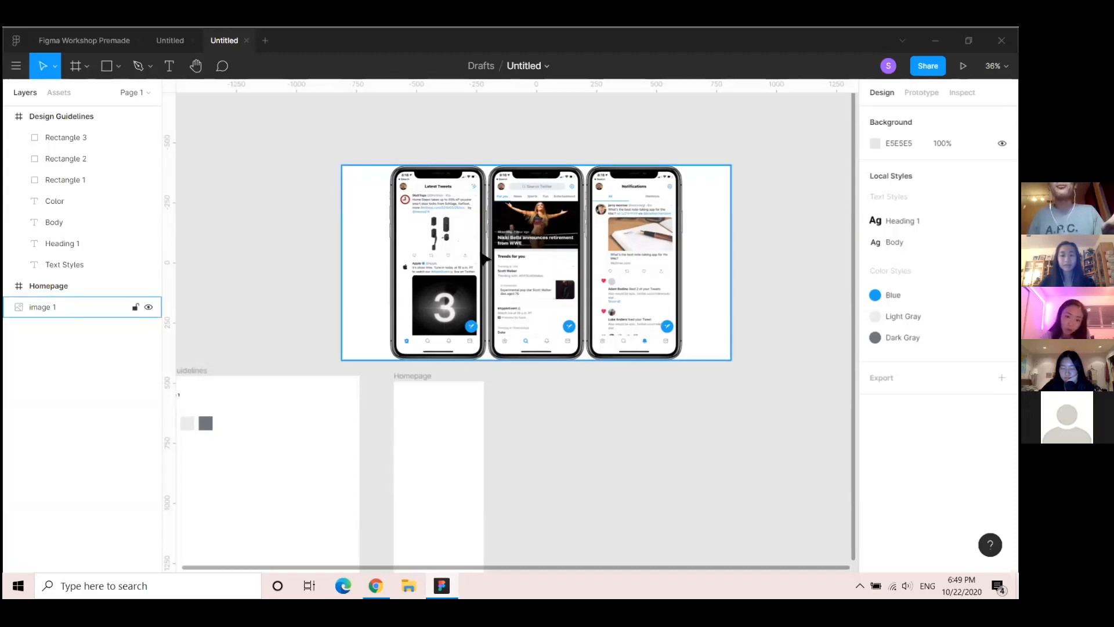
{"action": "scroll", "coordinate": [456, 243], "scroll_direction": "up", "scroll_amount": 5}
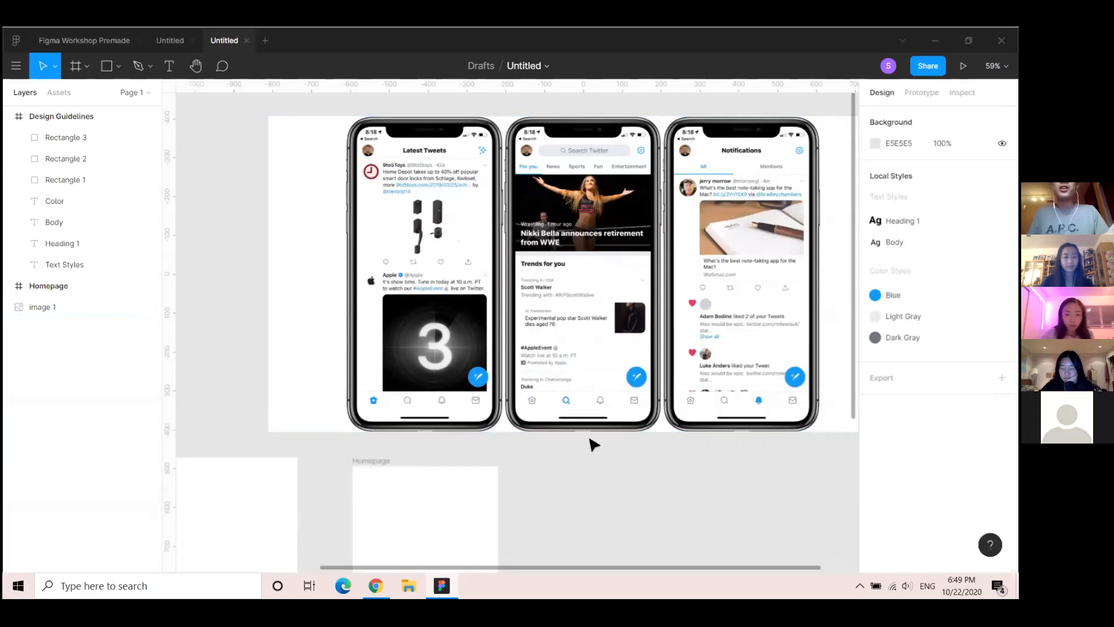
Advance the slide deck to the Components slide, then return to Figma
{"action": "key", "text": "alt+Tab"}
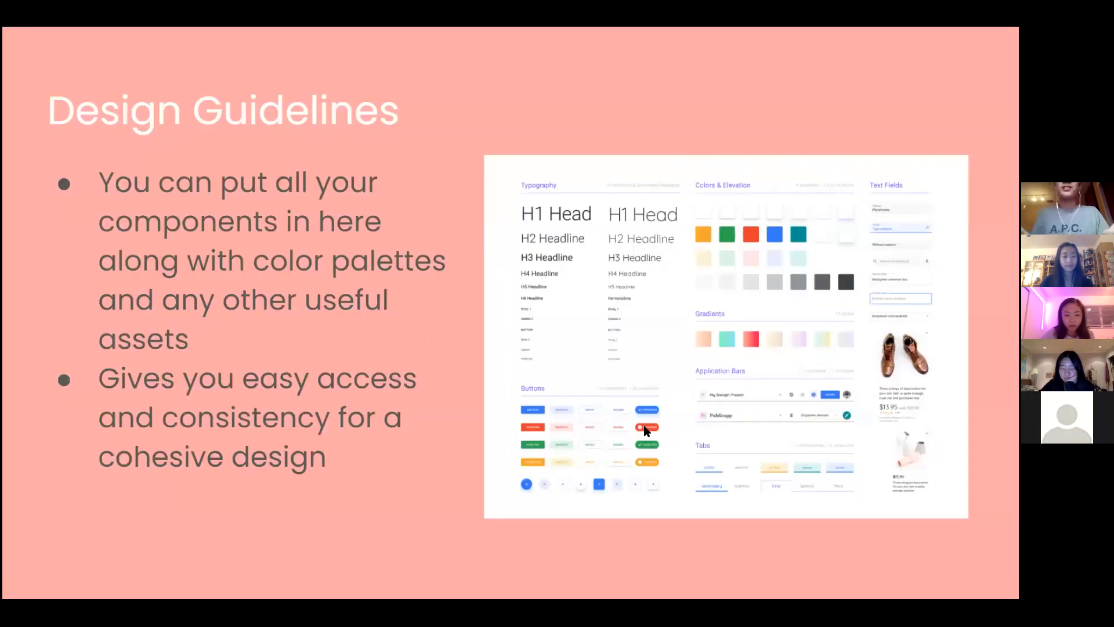
{"action": "key", "text": "Right"}
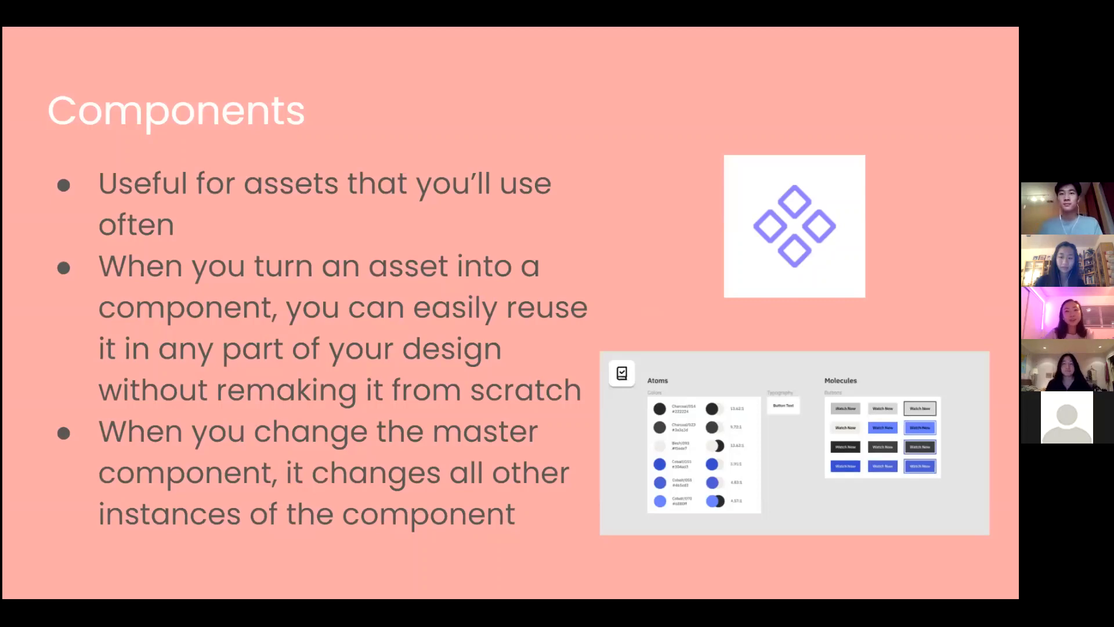
{"action": "key", "text": "alt+Tab"}
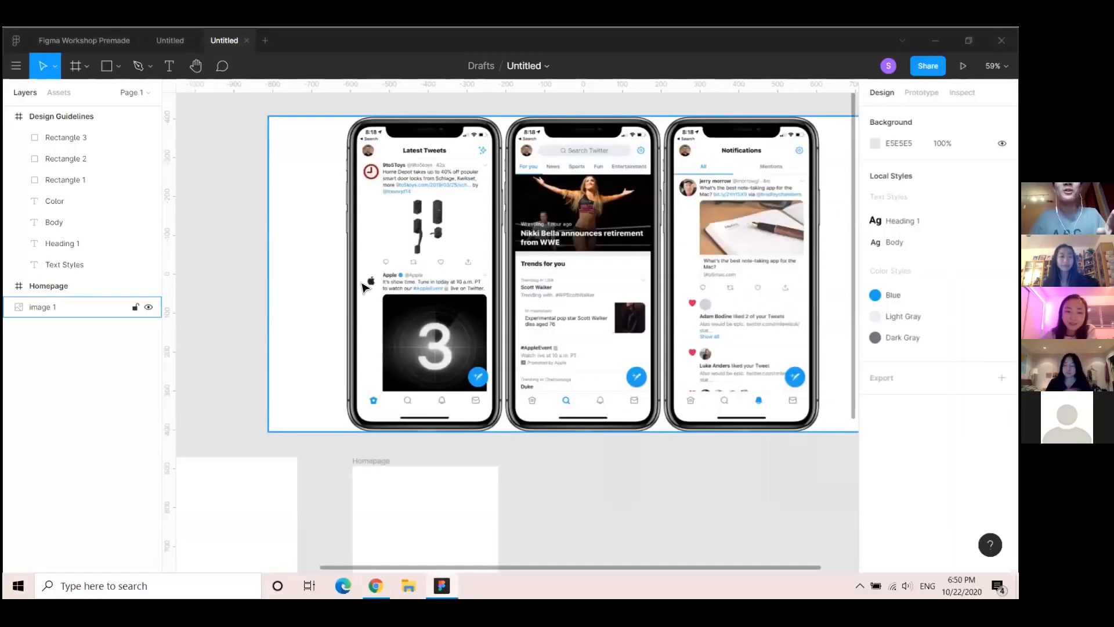
Draw a 375-wide horizontal line across the Homepage frame with the Line tool
{"action": "scroll", "coordinate": [447, 281], "scroll_direction": "down", "scroll_amount": 3}
{"action": "scroll", "coordinate": [440, 278], "scroll_direction": "up", "scroll_amount": 3}
{"action": "scroll", "coordinate": [466, 285], "scroll_direction": "up", "scroll_amount": 3}
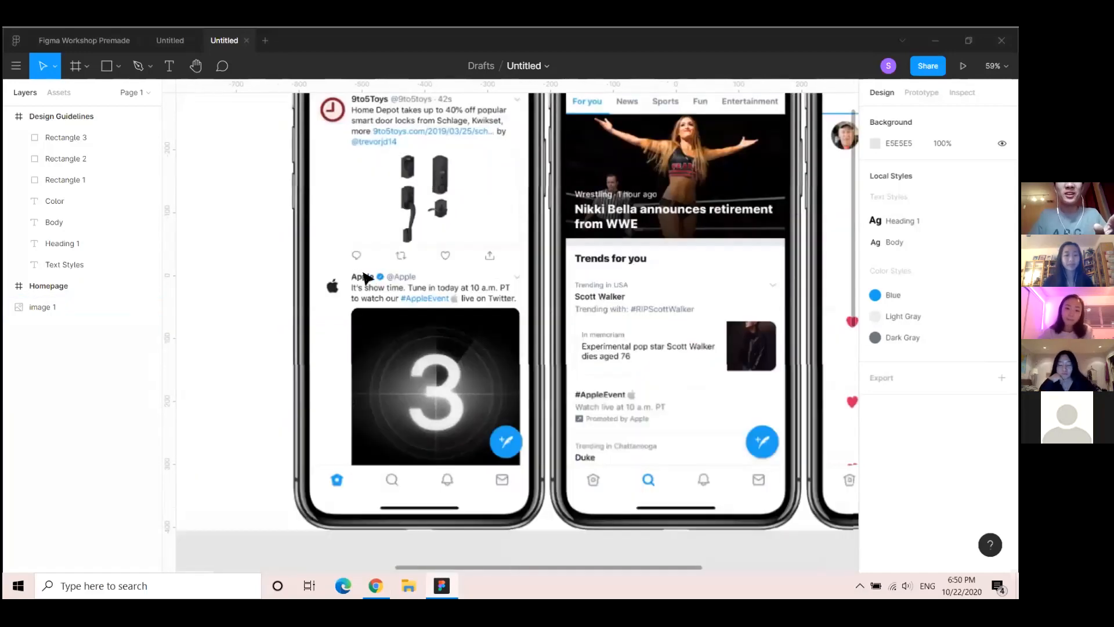
{"action": "scroll", "coordinate": [545, 272], "scroll_direction": "down", "scroll_amount": 3}
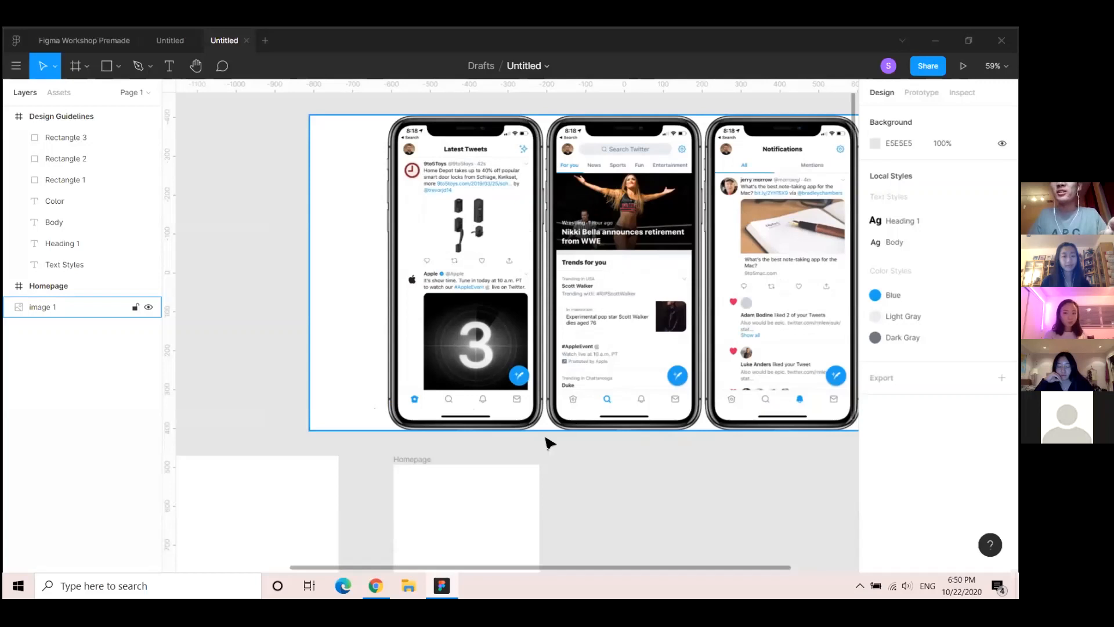
{"action": "left_click_drag", "start_coordinate": [348, 424], "coordinate": [579, 285]}
{"action": "left_click_drag", "start_coordinate": [574, 330], "coordinate": [504, 230]}
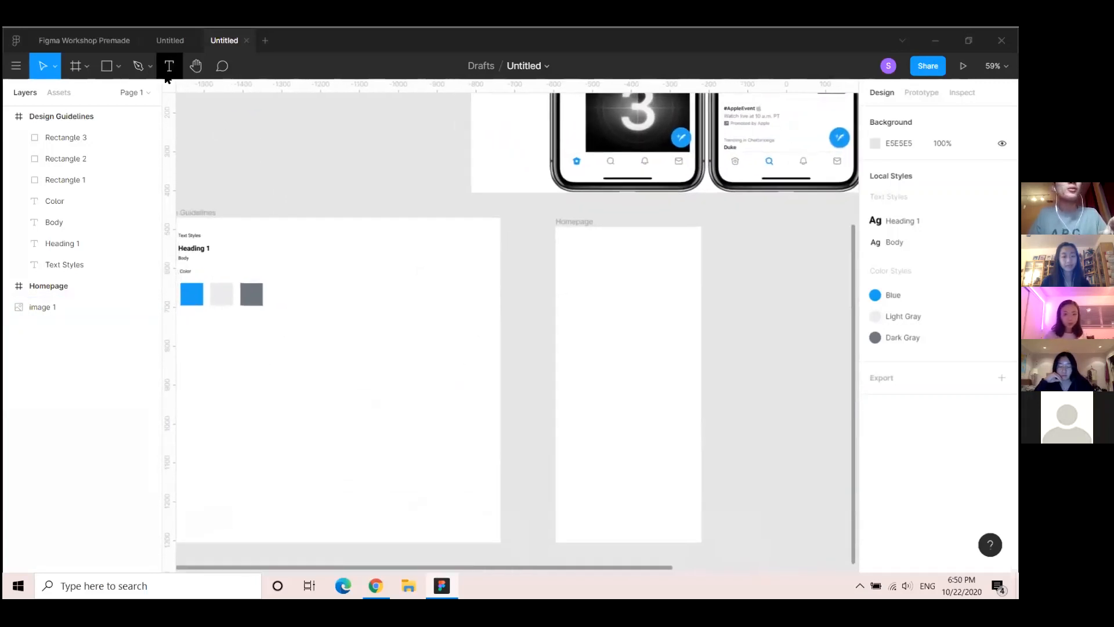
{"action": "left_click", "coordinate": [118, 67]}
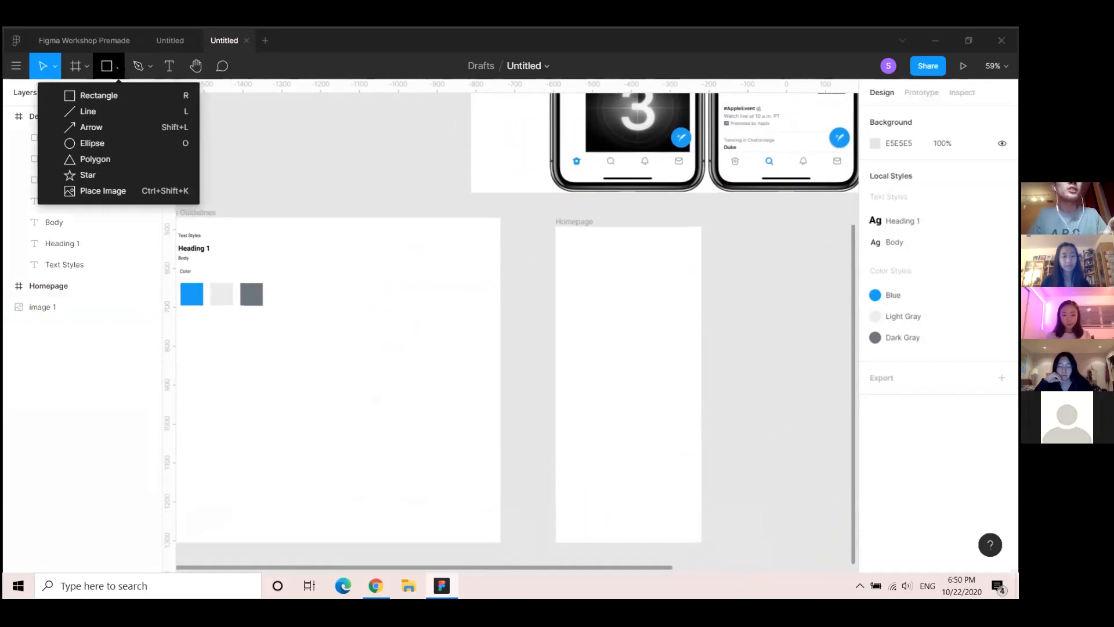
{"action": "left_click", "coordinate": [93, 112]}
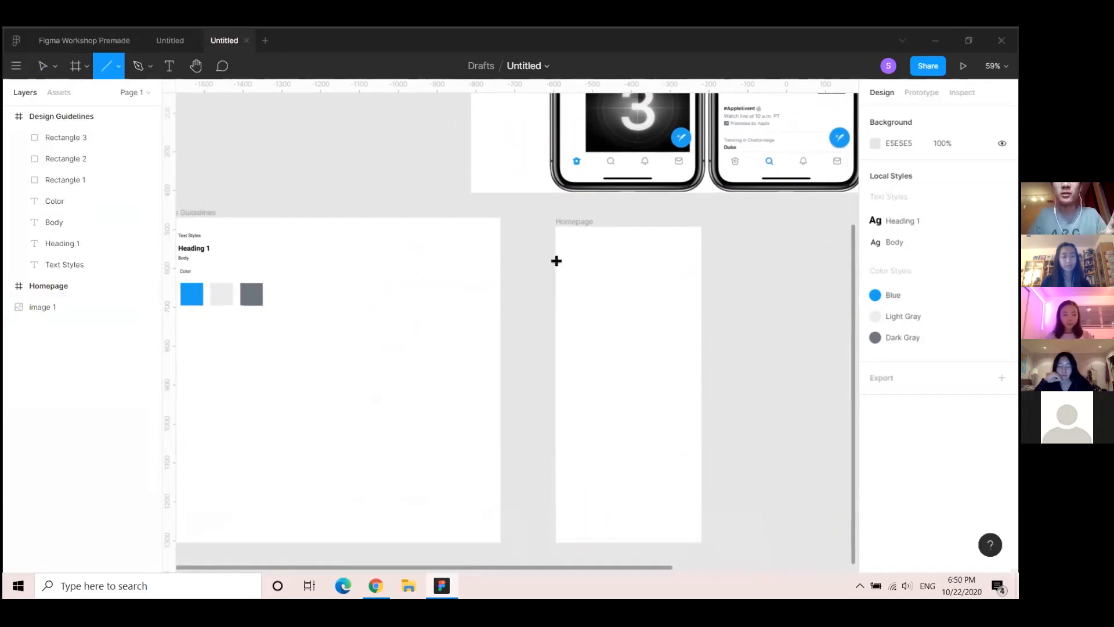
{"action": "mouse_move", "coordinate": [556, 261]}
{"action": "left_mouse_down"}
{"action": "mouse_move", "coordinate": [685, 261]}
{"action": "mouse_move", "coordinate": [694, 294]}
{"action": "mouse_move", "coordinate": [704, 279]}
{"action": "mouse_move", "coordinate": [637, 199]}
{"action": "mouse_move", "coordinate": [490, 162]}
{"action": "mouse_move", "coordinate": [426, 176]}
{"action": "mouse_move", "coordinate": [595, 195]}
{"action": "mouse_move", "coordinate": [729, 263]}
{"action": "mouse_move", "coordinate": [701, 261]}
{"action": "left_mouse_up"}
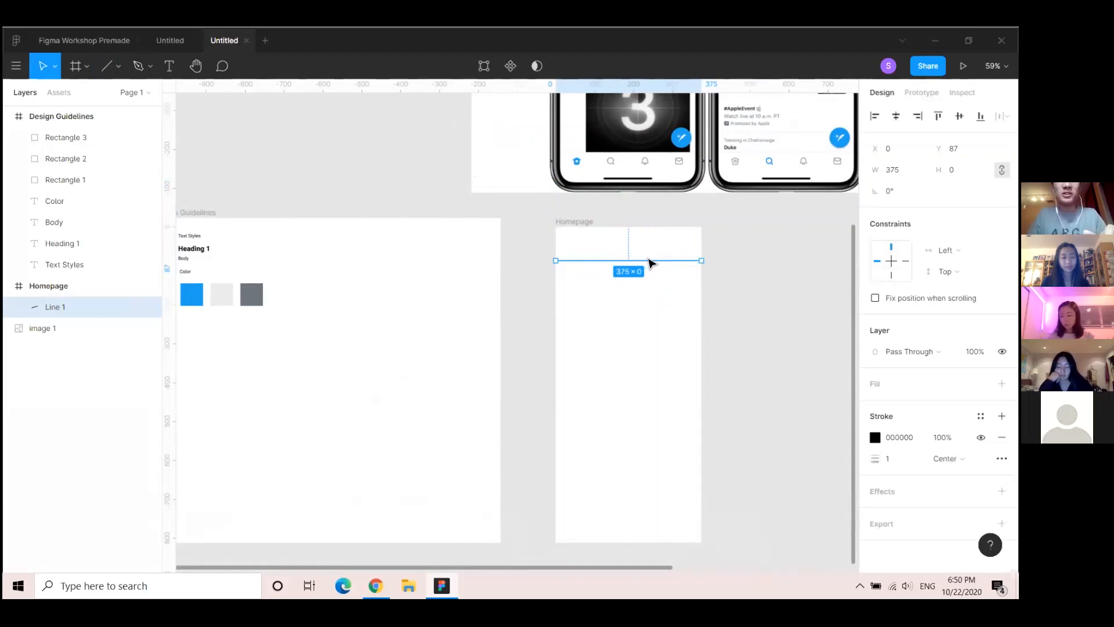
Move the line into Design Guidelines just below the three colour swatches
{"action": "left_click_drag", "start_coordinate": [621, 267], "coordinate": [423, 340]}
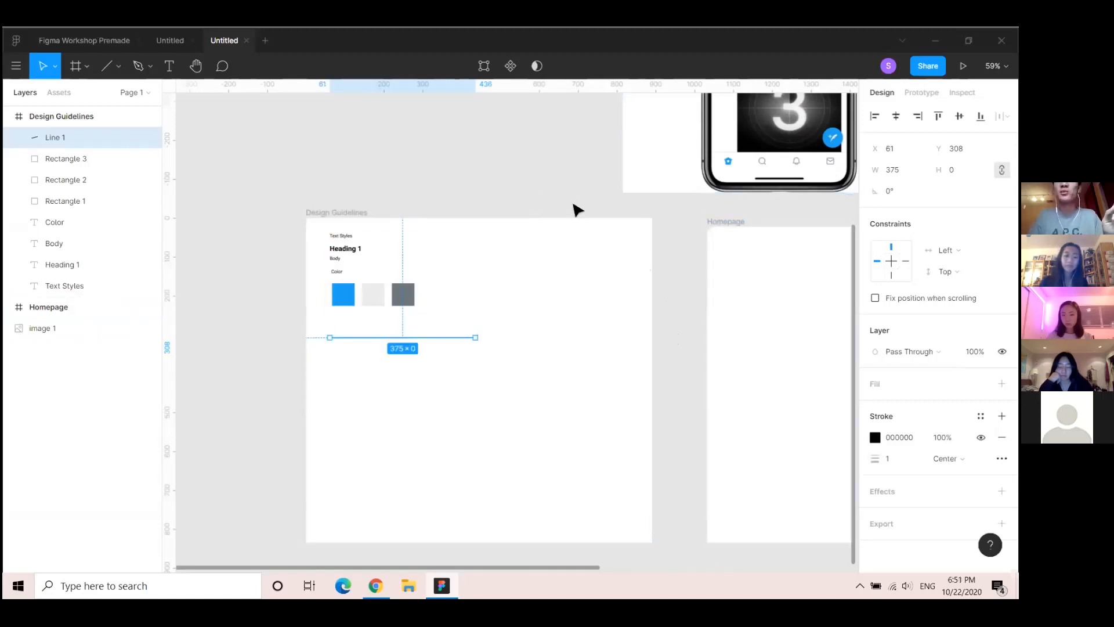
{"action": "scroll", "coordinate": [479, 203], "scroll_direction": "right", "scroll_amount": 2}
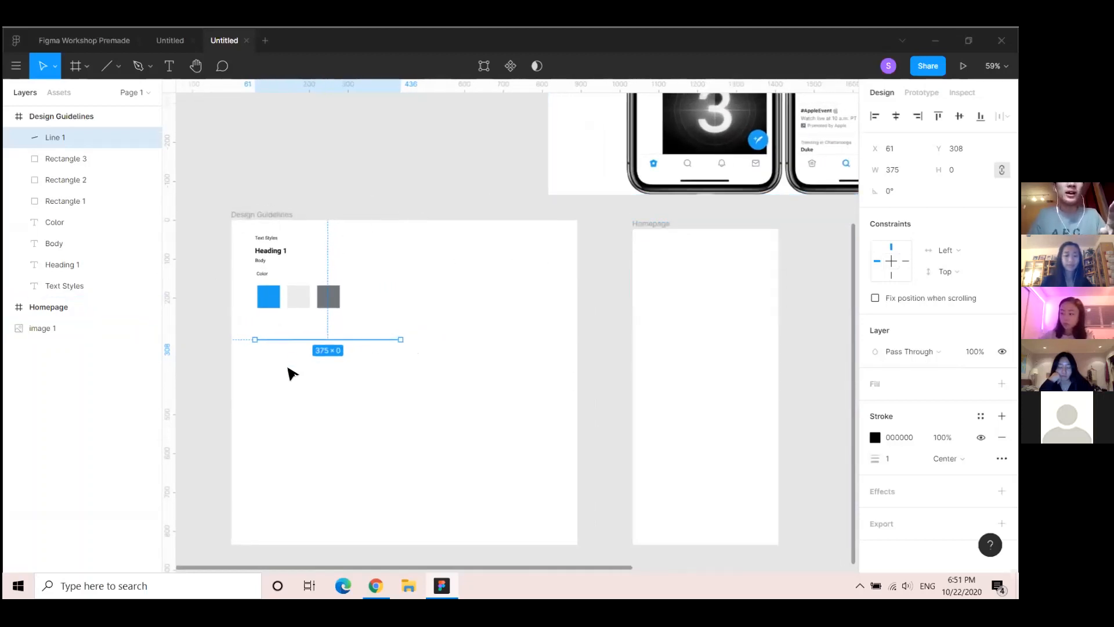
{"action": "left_click", "coordinate": [427, 194]}
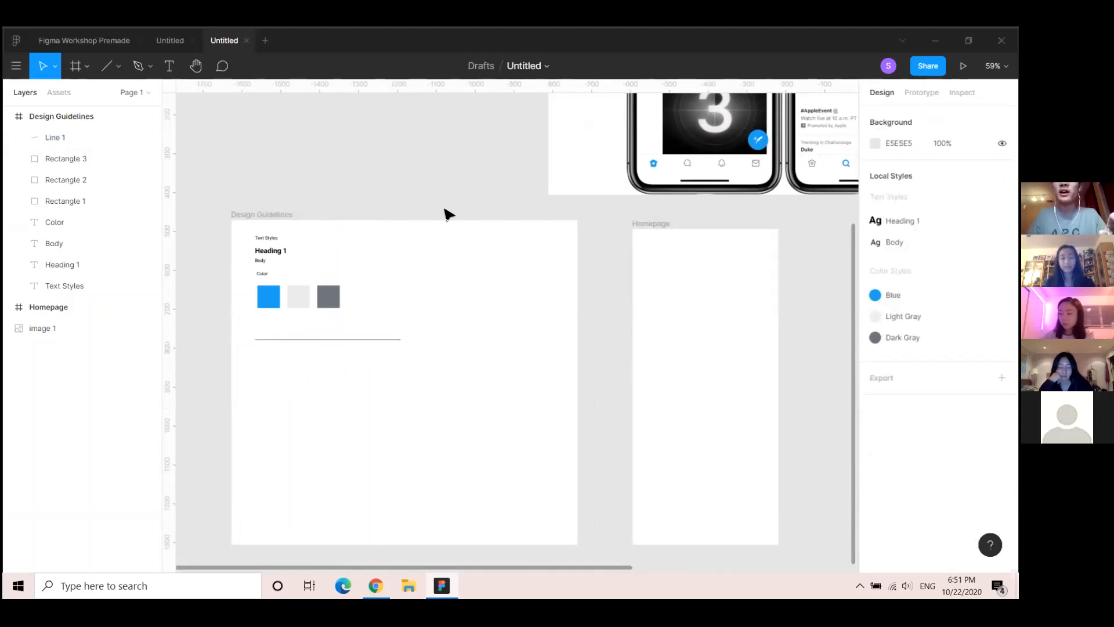
{"action": "scroll", "coordinate": [447, 215], "scroll_direction": "up", "scroll_amount": 2}
{"action": "scroll", "coordinate": [675, 193], "scroll_direction": "up", "scroll_amount": 4}
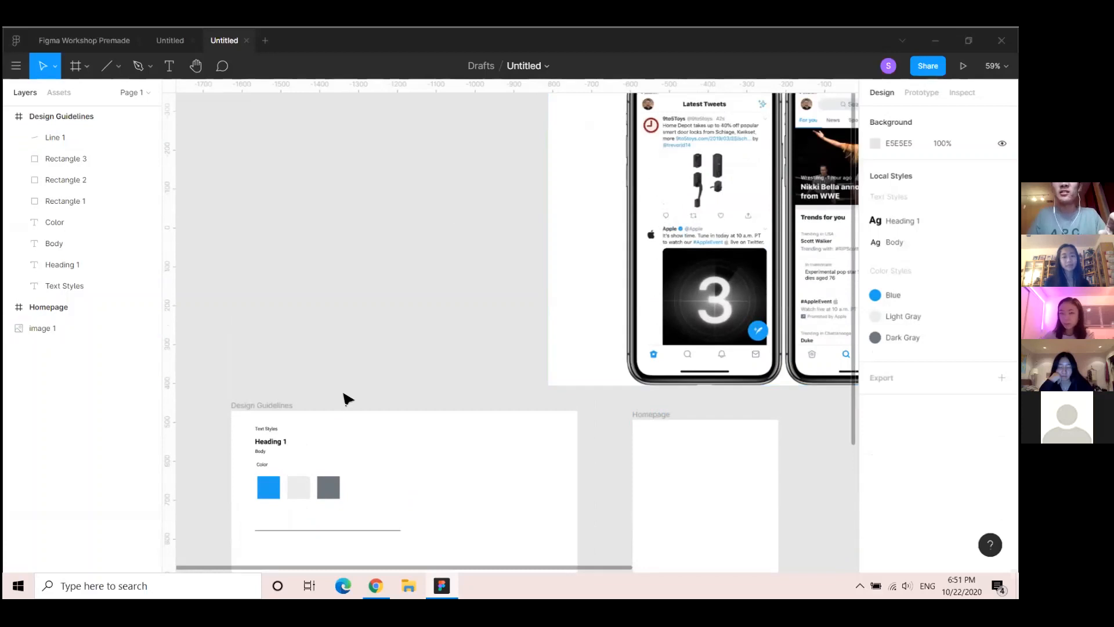
Apply the Light Gray colour style as the stroke of Line 1 in Design Guidelines
{"action": "scroll", "coordinate": [346, 395], "scroll_direction": "down", "scroll_amount": 6}
{"action": "left_click", "coordinate": [341, 341]}
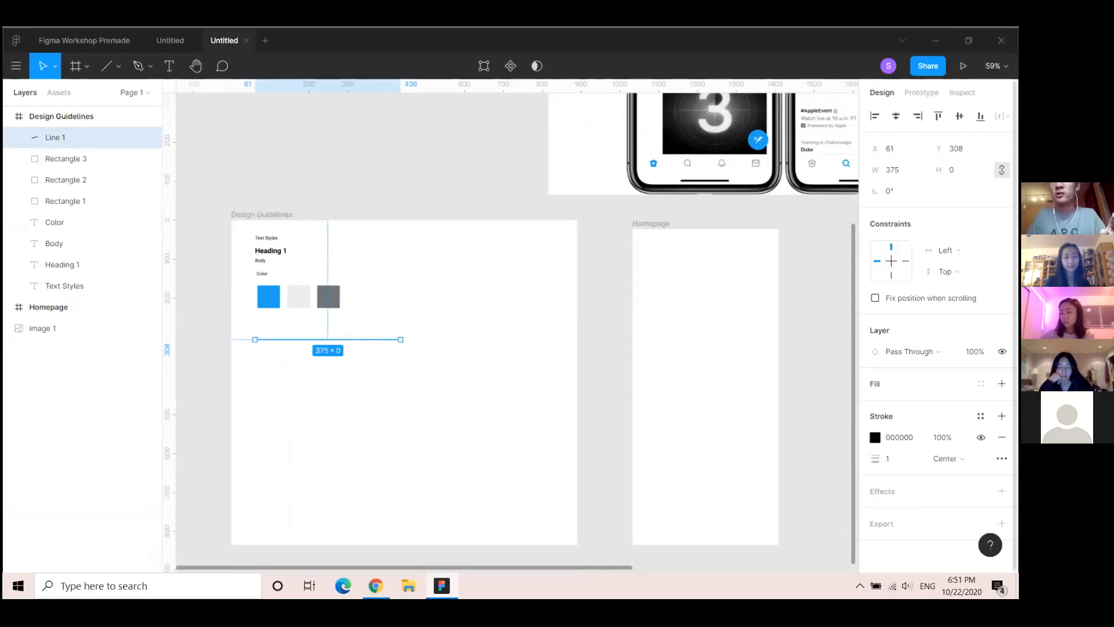
{"action": "left_click", "coordinate": [980, 416]}
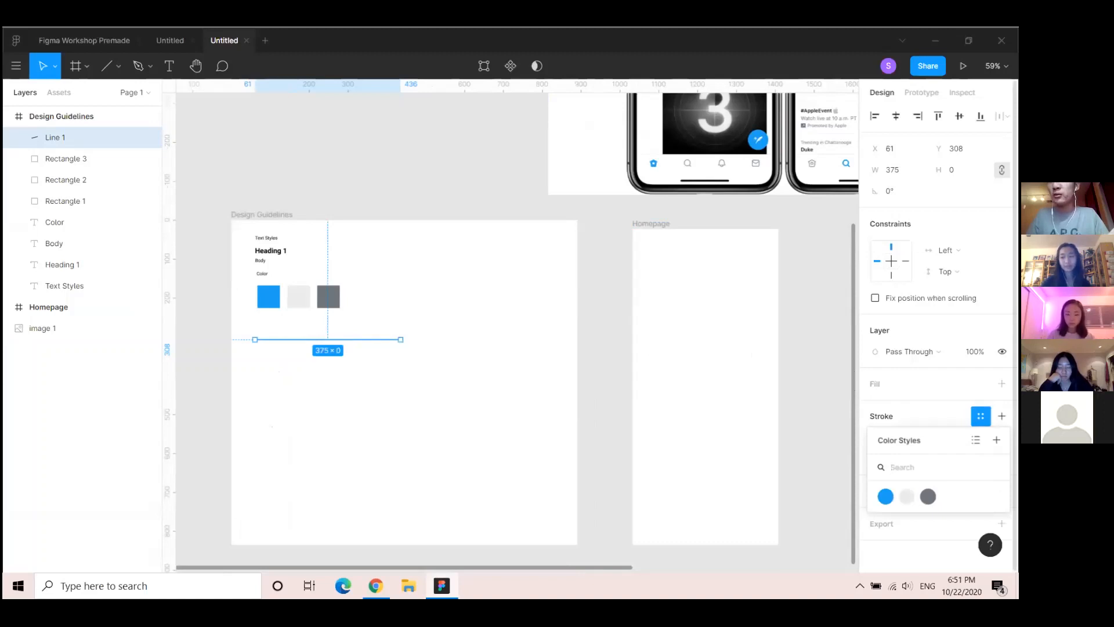
{"action": "left_click", "coordinate": [906, 496]}
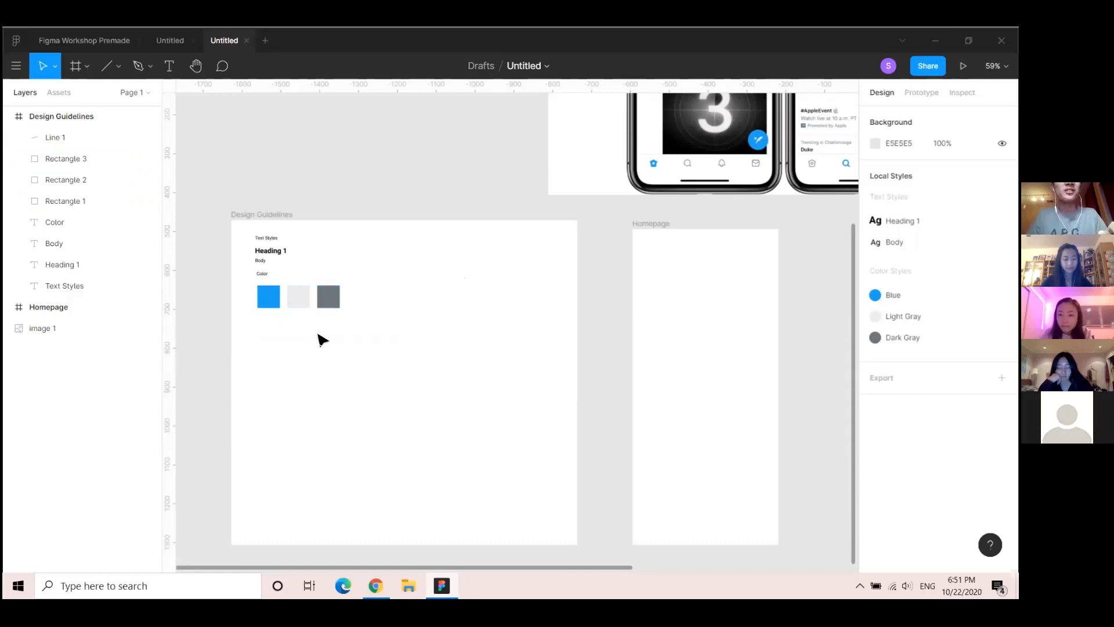
{"action": "left_click", "coordinate": [325, 340]}
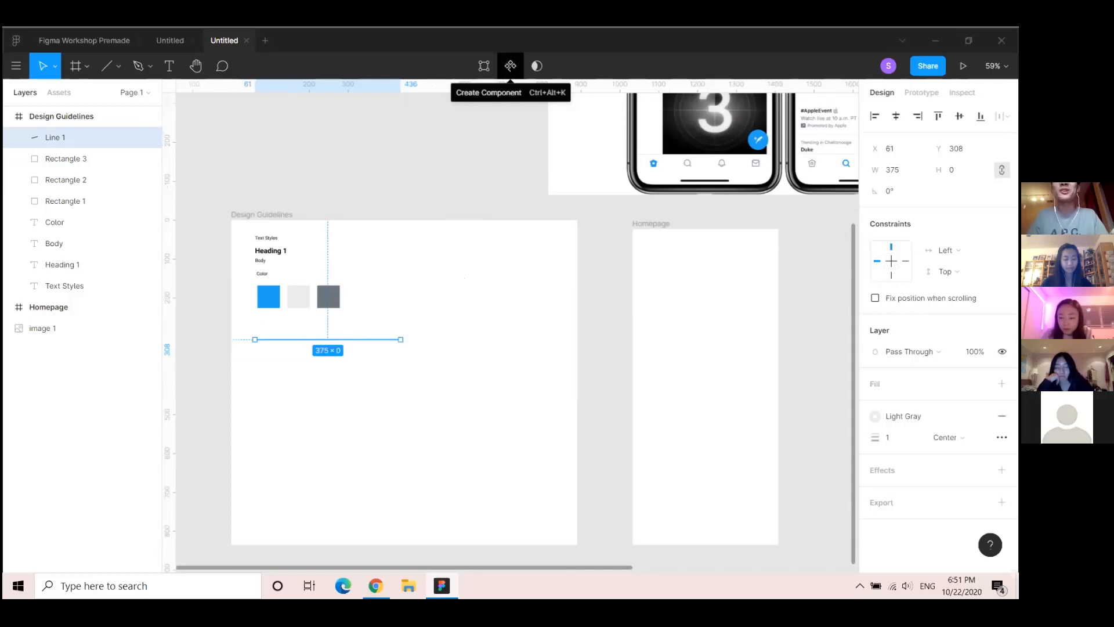
Make the Light Gray line a component and rename its layer Divider
{"action": "left_click", "coordinate": [510, 66]}
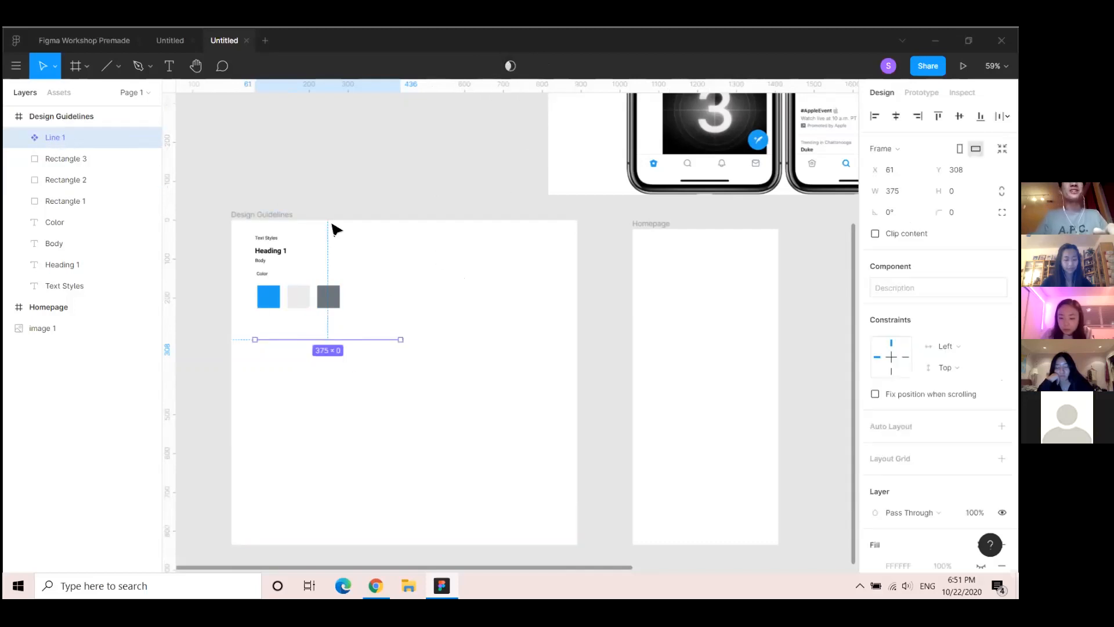
{"action": "double_click", "coordinate": [58, 138]}
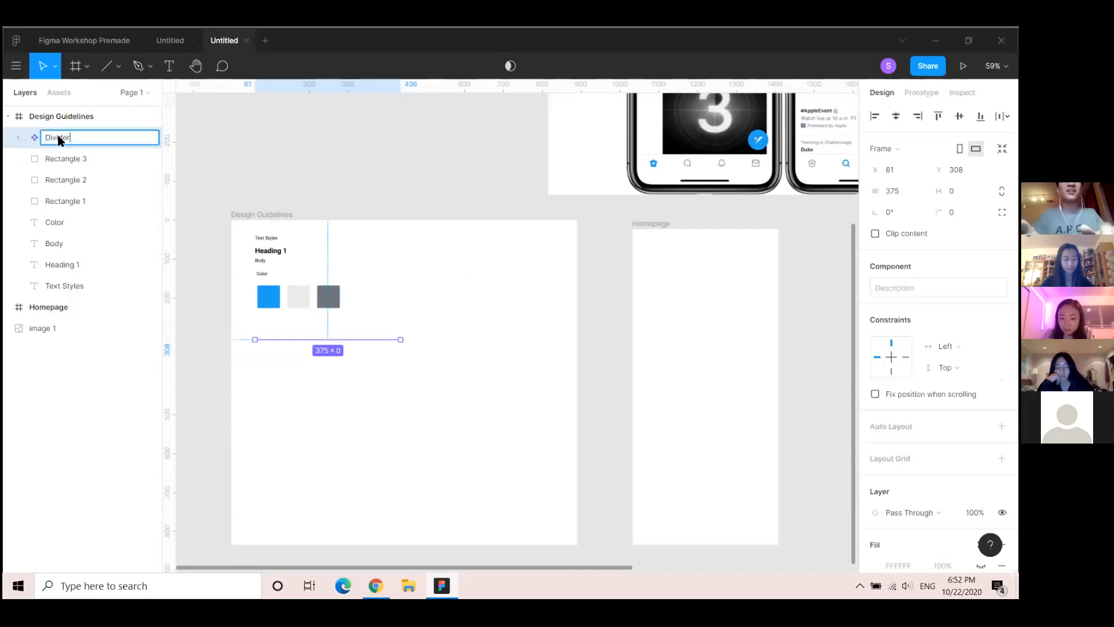
{"action": "key", "text": "Return"}
{"action": "left_click", "coordinate": [341, 154]}
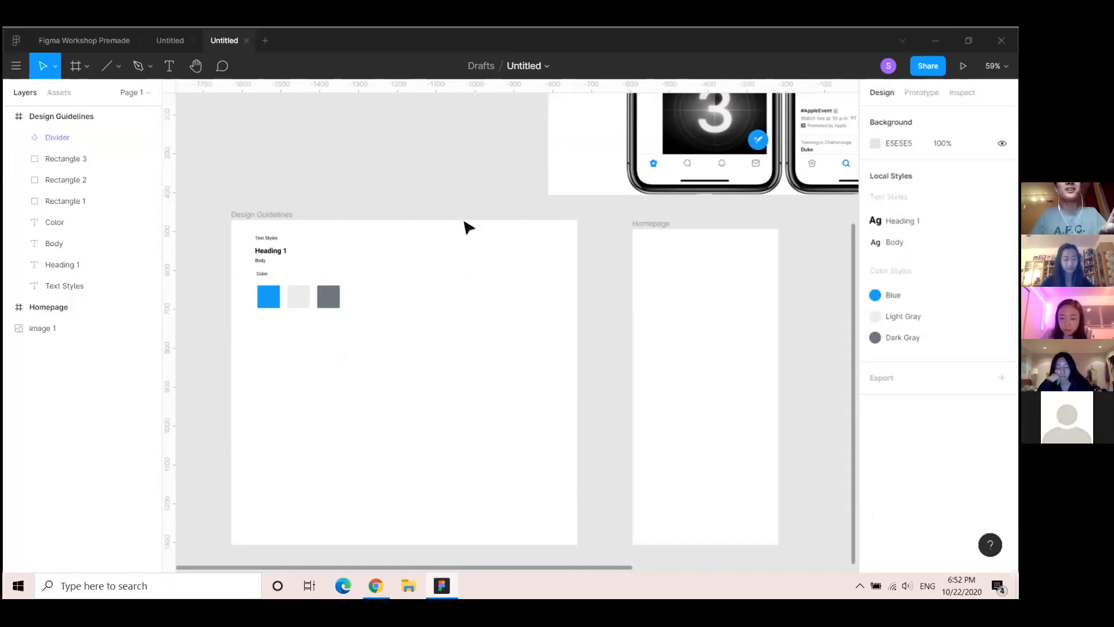
{"action": "left_click", "coordinate": [660, 226]}
{"action": "left_click_drag", "start_coordinate": [624, 229], "coordinate": [569, 209]}
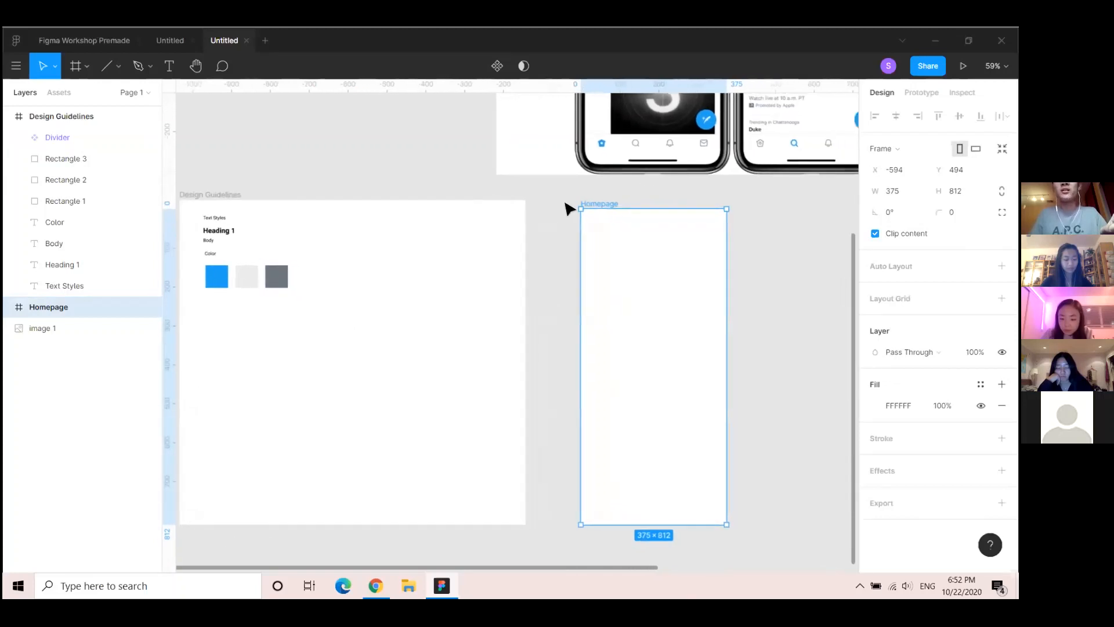
From the Assets panel's Design Guidelines components, drop one Divider near Homepage's top and another near its bottom
{"action": "left_click", "coordinate": [60, 93]}
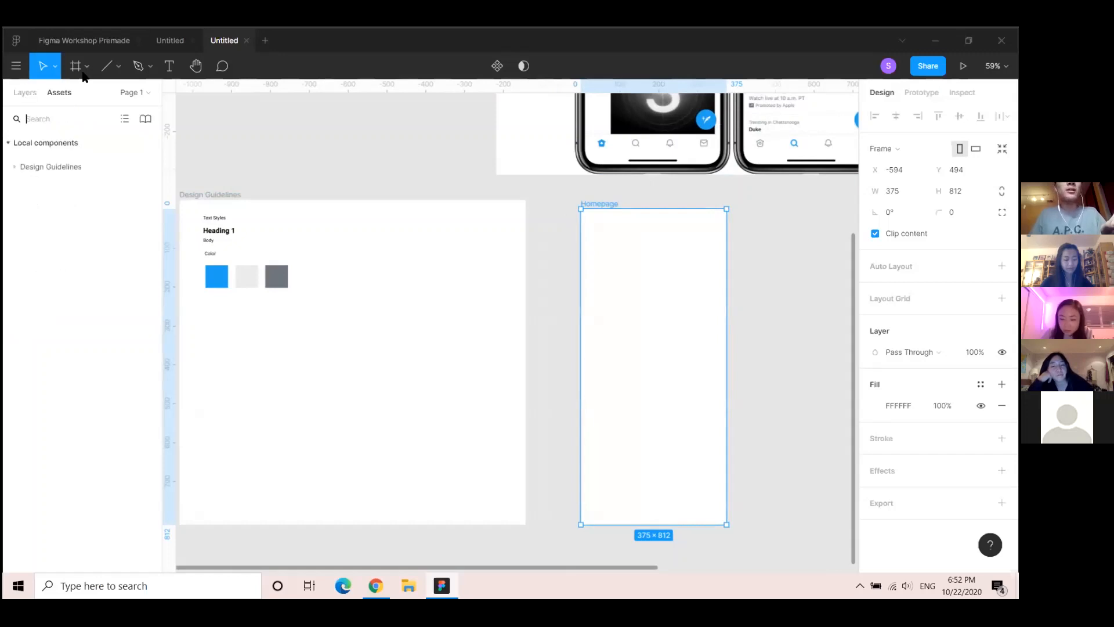
{"action": "left_click", "coordinate": [13, 168]}
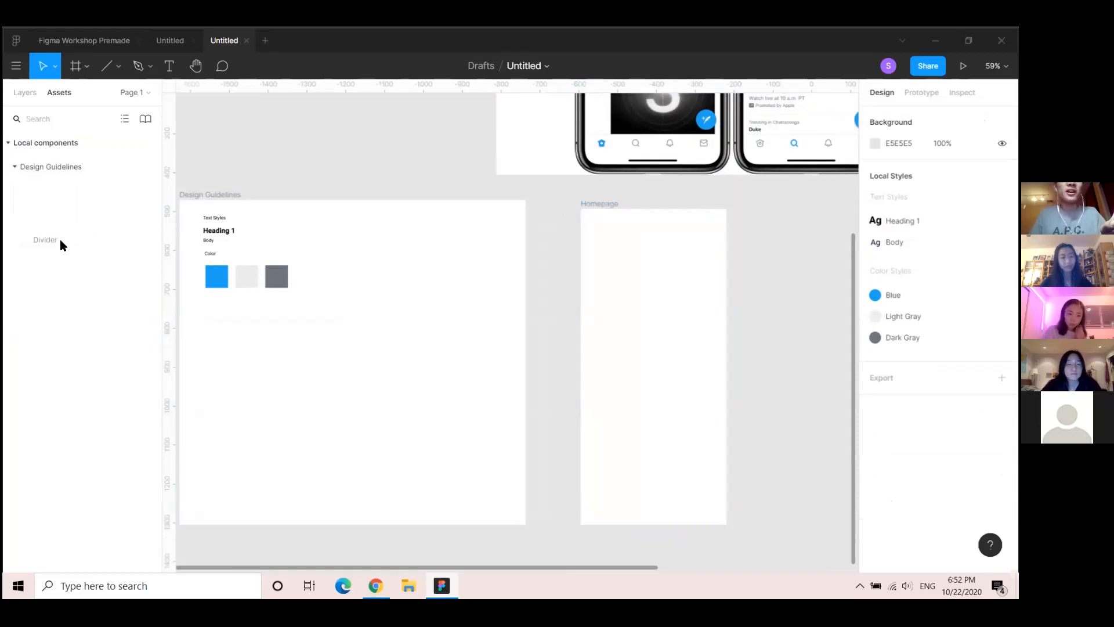
{"action": "left_click_drag", "start_coordinate": [47, 213], "coordinate": [665, 244]}
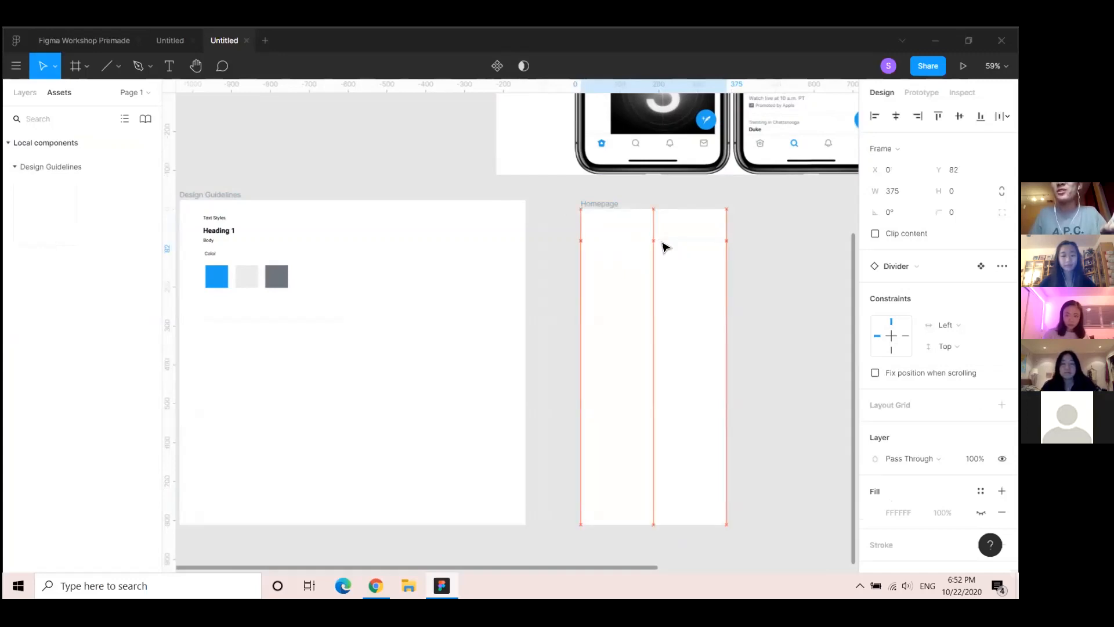
{"action": "left_click_drag", "start_coordinate": [663, 246], "coordinate": [661, 243]}
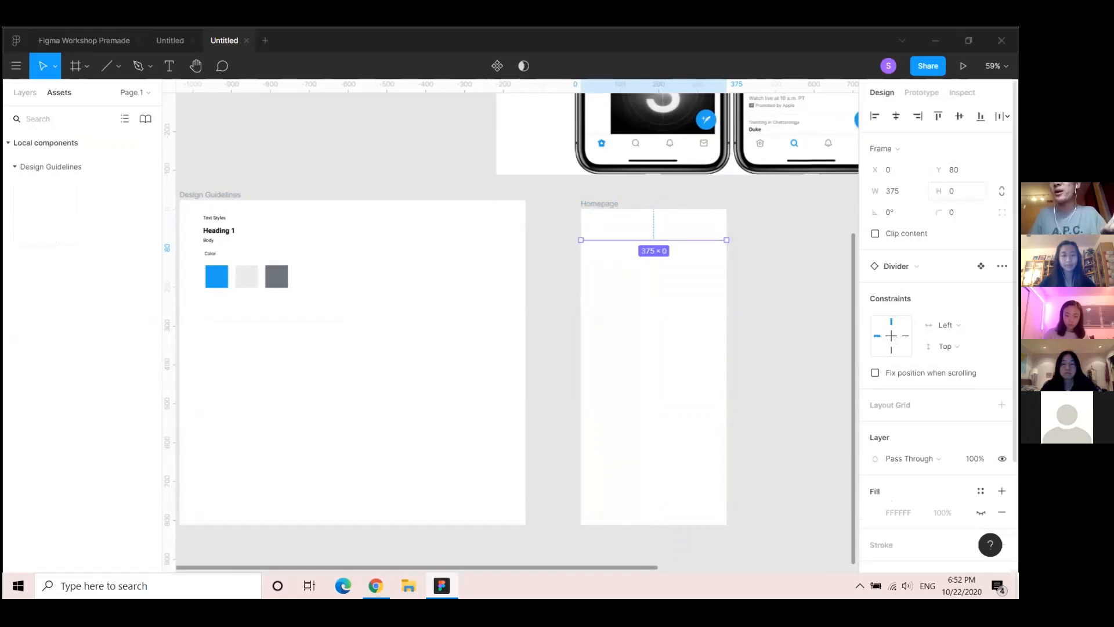
{"action": "left_click", "coordinate": [52, 206]}
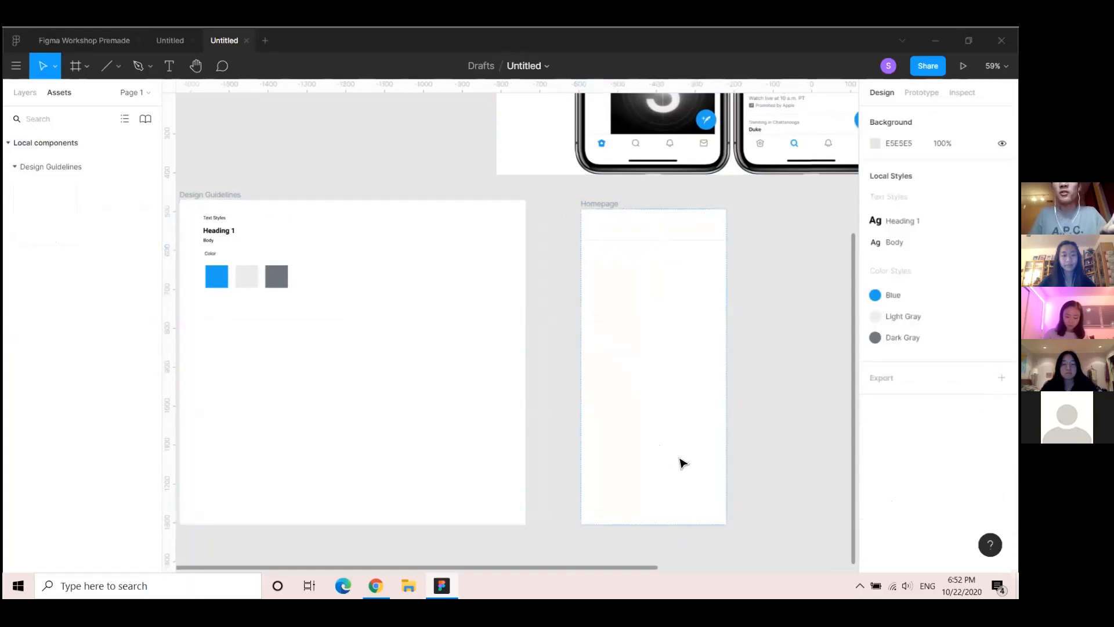
{"action": "left_click_drag", "start_coordinate": [683, 463], "coordinate": [694, 492]}
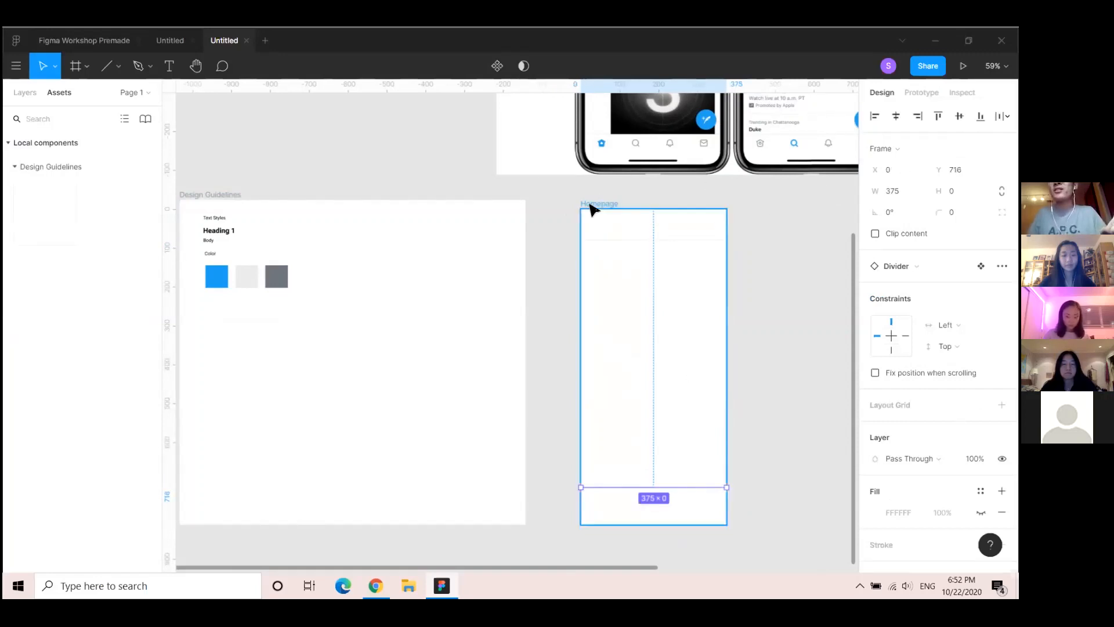
{"action": "left_click_drag", "start_coordinate": [764, 299], "coordinate": [724, 231]}
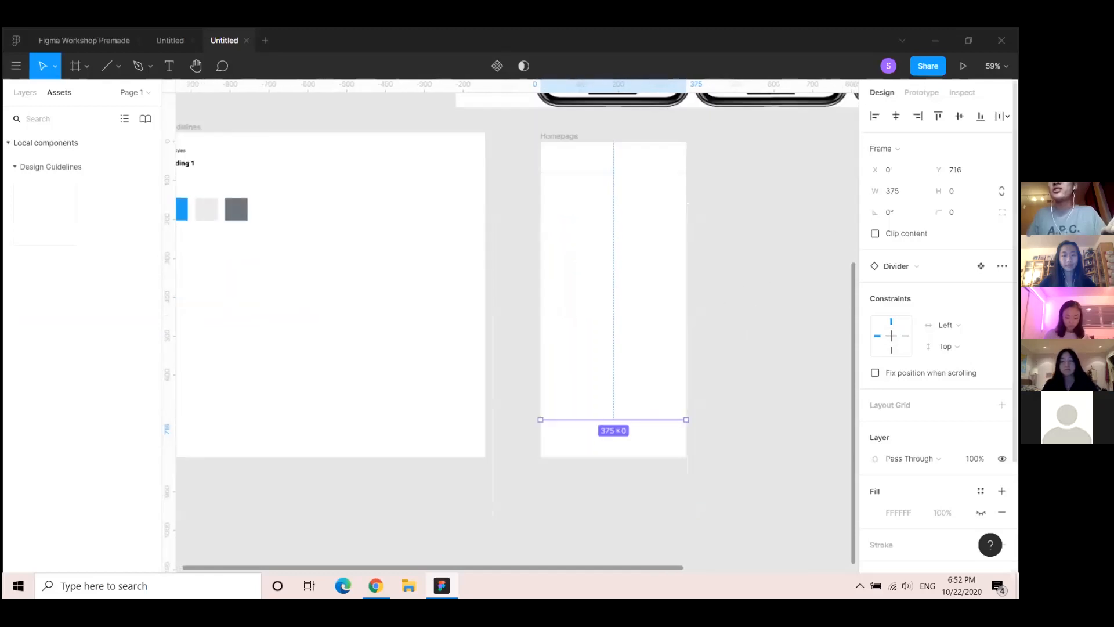
{"action": "left_click_drag", "start_coordinate": [724, 179], "coordinate": [702, 245]}
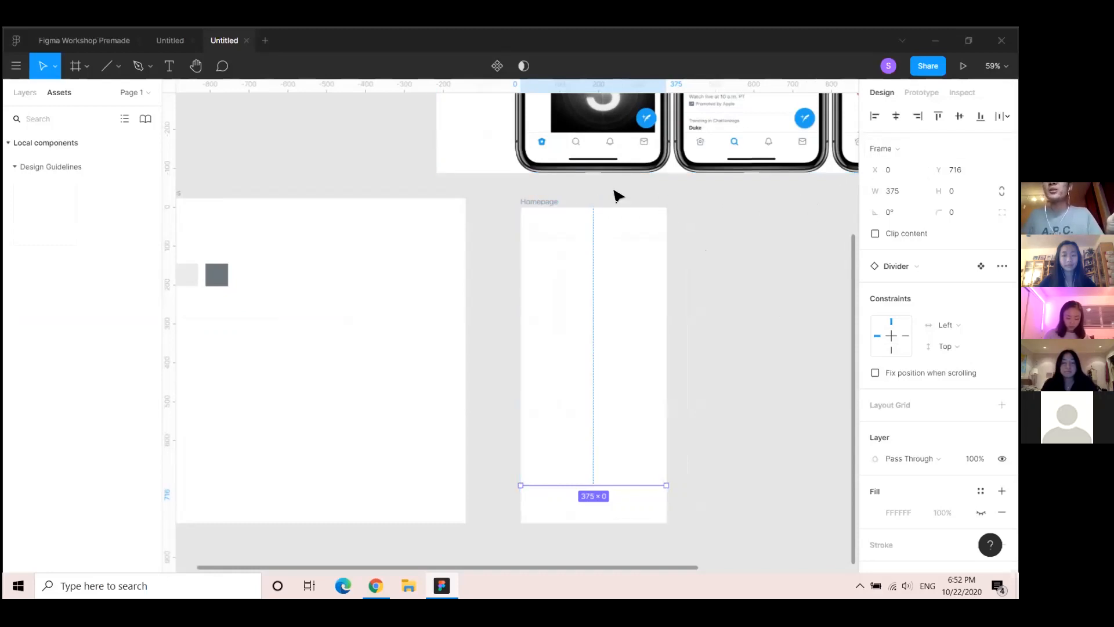
{"action": "left_click", "coordinate": [554, 200]}
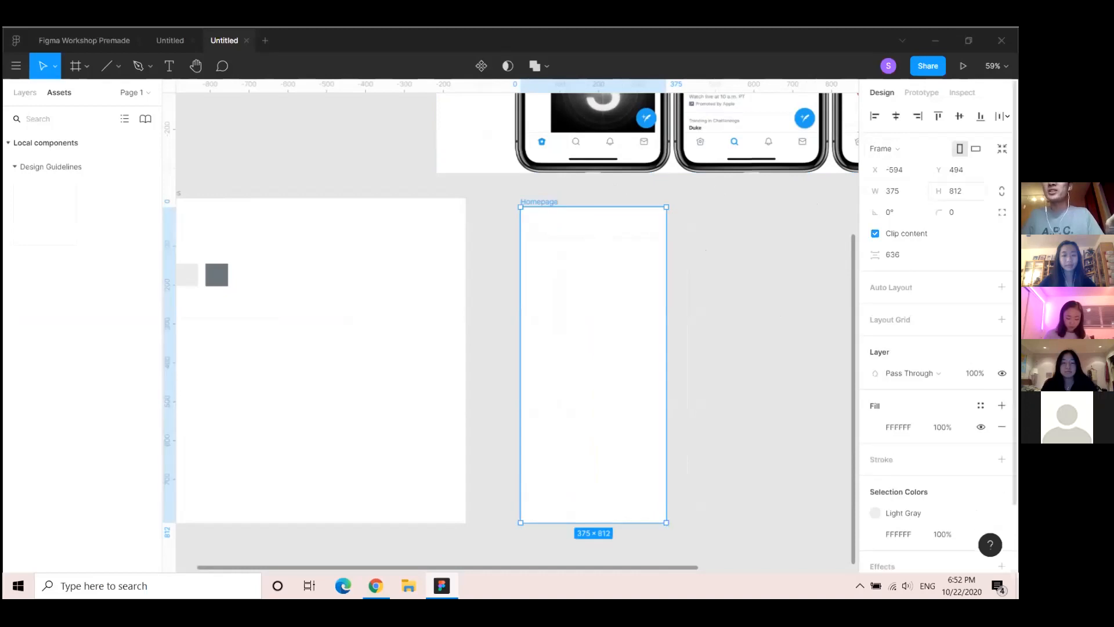
Set the lower Divider's Y position to 812-80, placing it at 732
{"action": "left_click", "coordinate": [621, 487]}
{"action": "left_click", "coordinate": [956, 169]}
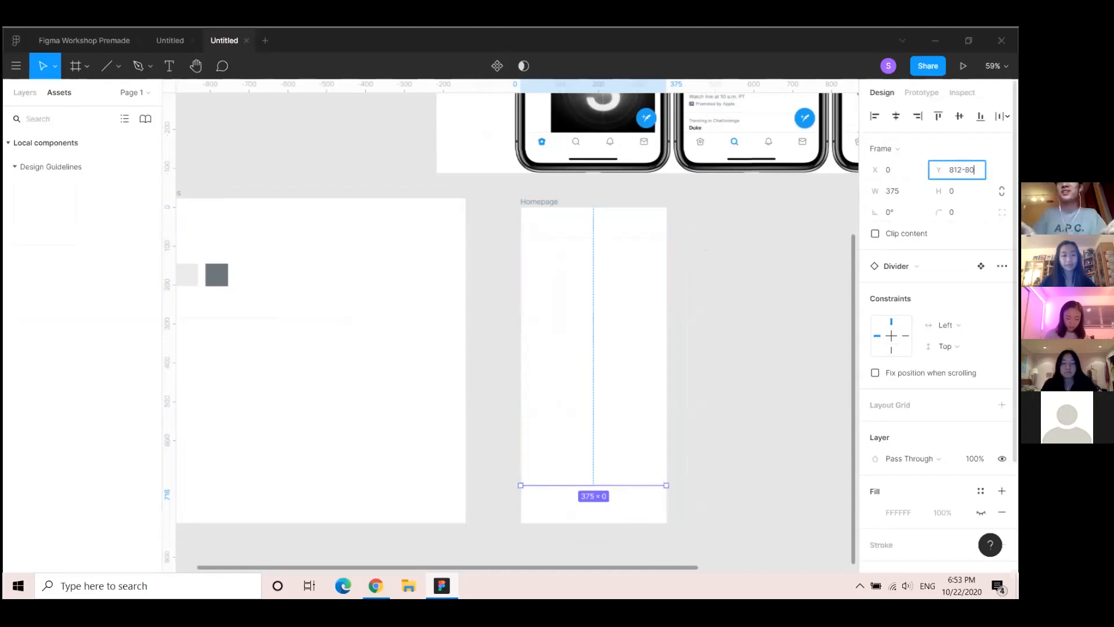
{"action": "key", "text": "Return"}
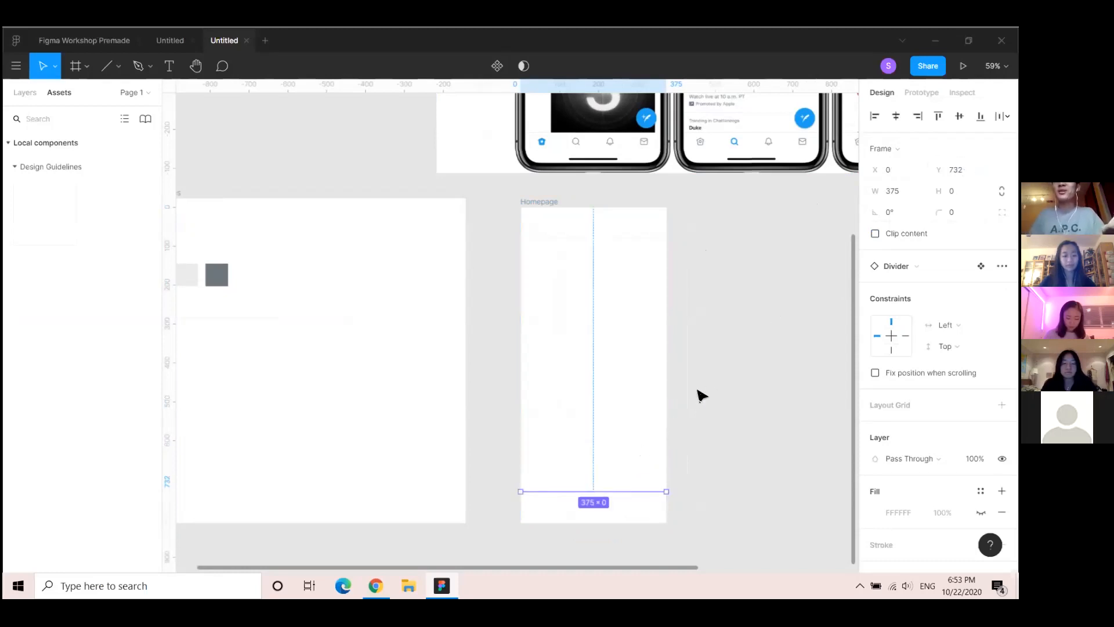
{"action": "scroll", "coordinate": [454, 410], "scroll_direction": "left", "scroll_amount": 5}
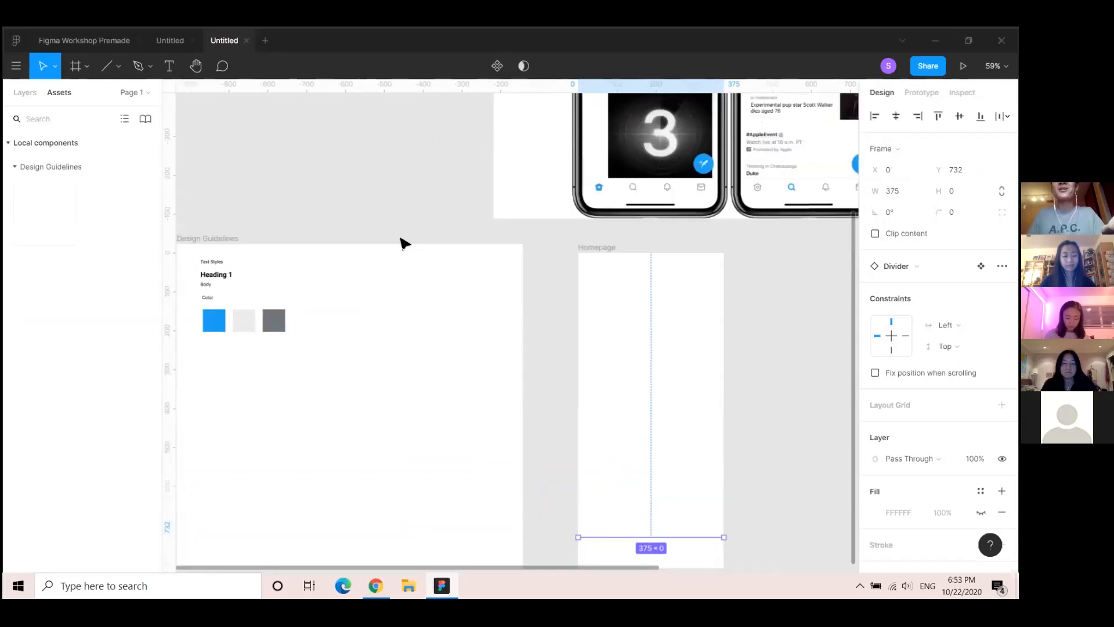
{"action": "left_click_drag", "start_coordinate": [504, 480], "coordinate": [481, 443]}
{"action": "left_click_drag", "start_coordinate": [776, 238], "coordinate": [678, 265]}
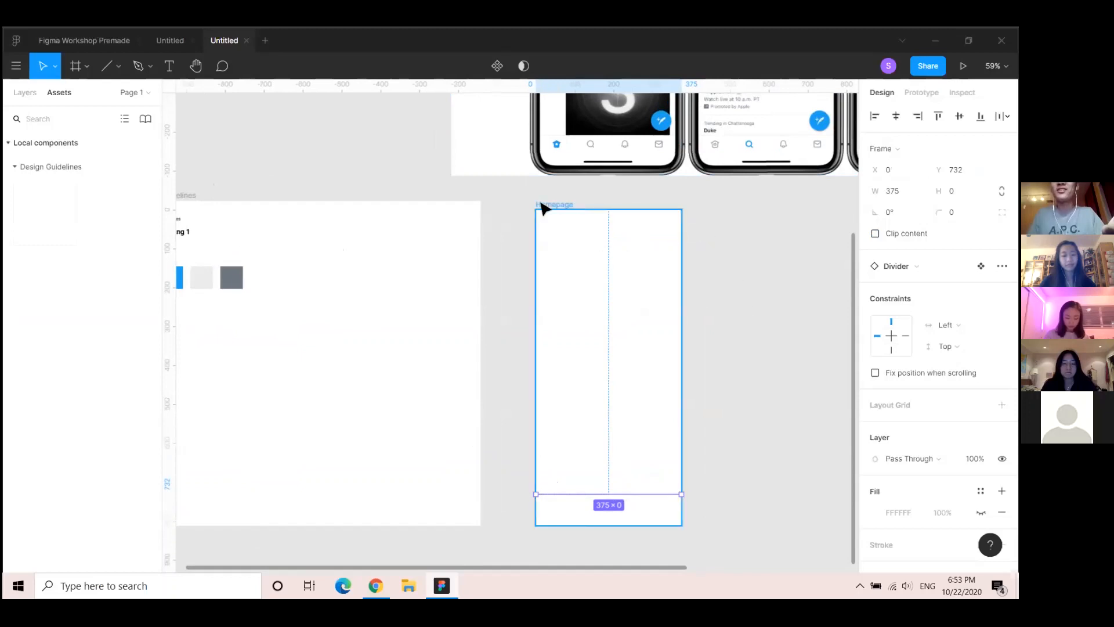
{"action": "scroll", "coordinate": [487, 305], "scroll_direction": "down", "scroll_amount": 3}
{"action": "left_click_drag", "start_coordinate": [413, 184], "coordinate": [416, 263]}
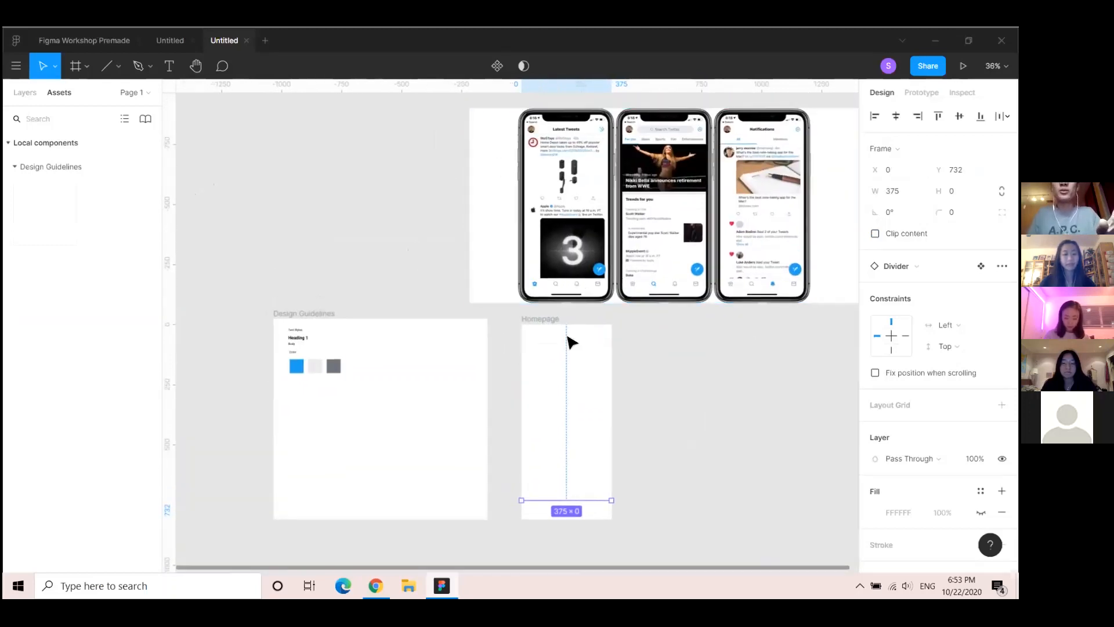
{"action": "scroll", "coordinate": [577, 329], "scroll_direction": "up", "scroll_amount": 3}
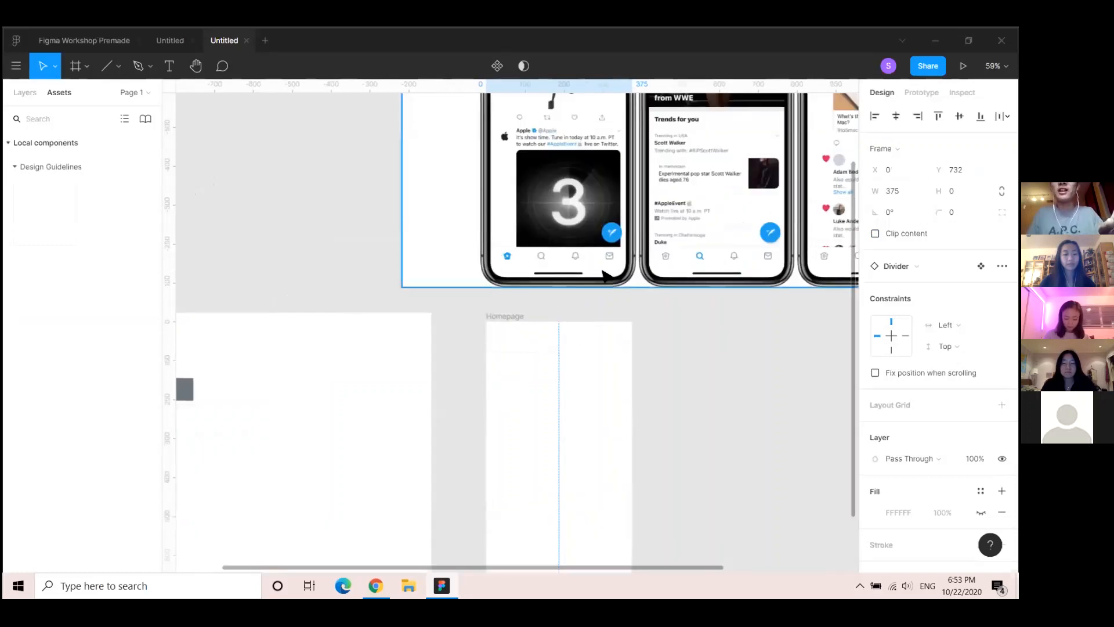
{"action": "scroll", "coordinate": [459, 352], "scroll_direction": "down", "scroll_amount": 3}
{"action": "left_click_drag", "start_coordinate": [368, 325], "coordinate": [404, 309]}
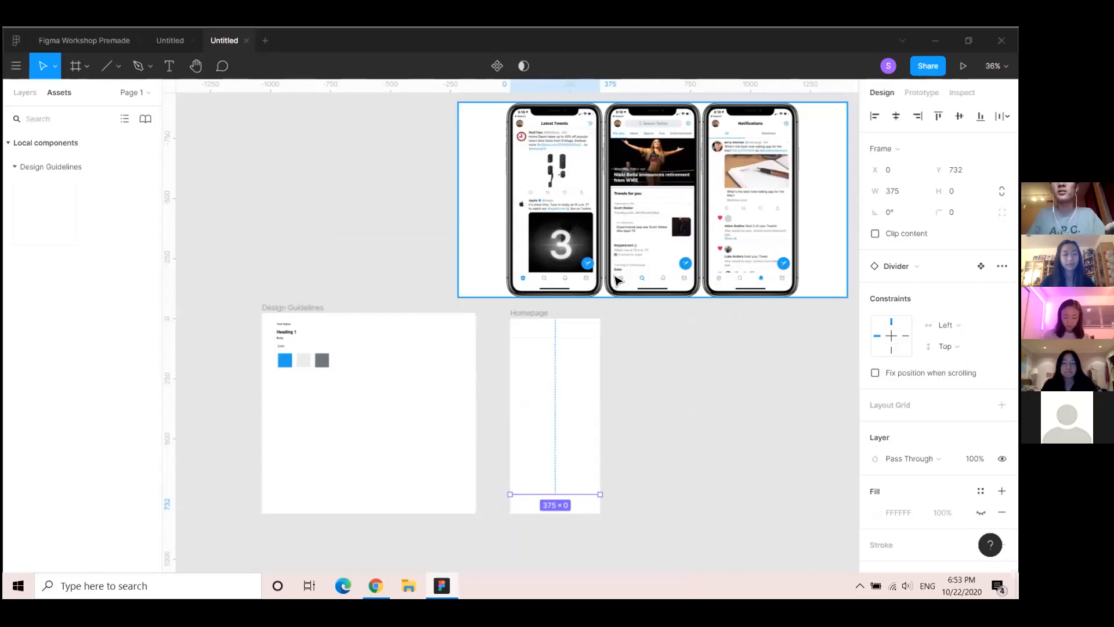
{"action": "left_click", "coordinate": [418, 264]}
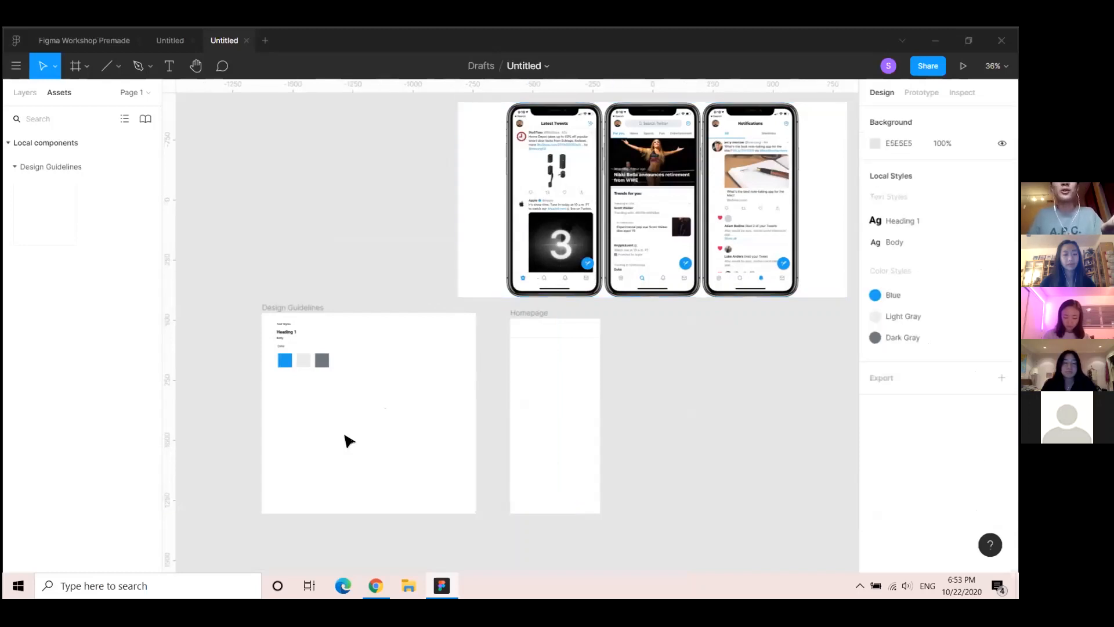
{"action": "scroll", "coordinate": [428, 413], "scroll_direction": "up", "scroll_amount": 5}
{"action": "left_click_drag", "start_coordinate": [387, 370], "coordinate": [423, 338]}
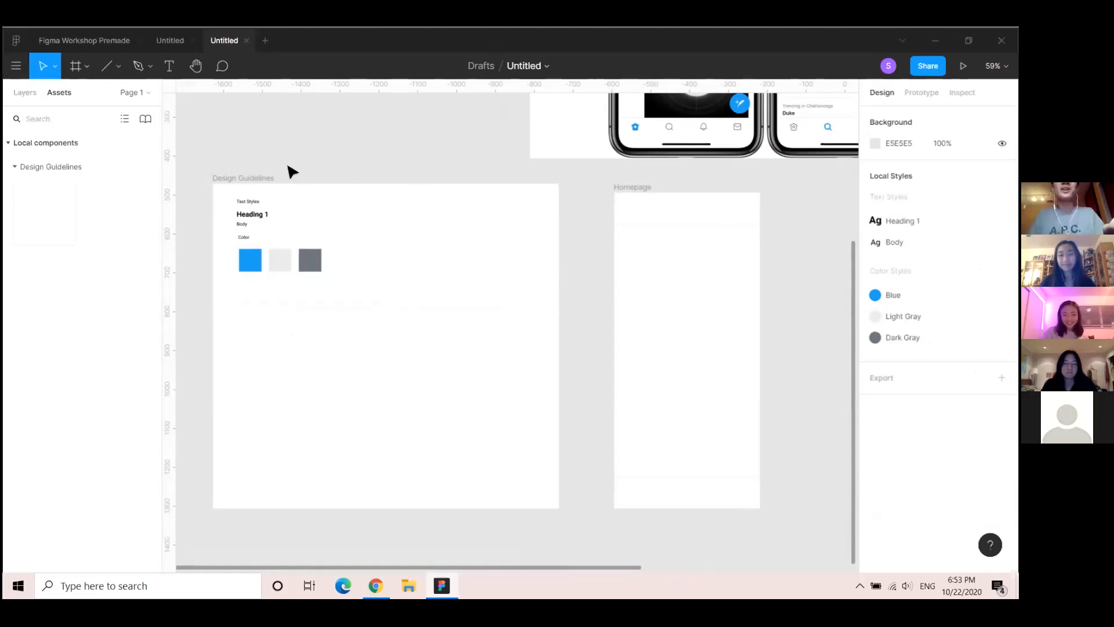
Go from the file to Figma Community and browse the plugins list
{"action": "left_click", "coordinate": [16, 42]}
{"action": "left_click", "coordinate": [48, 133]}
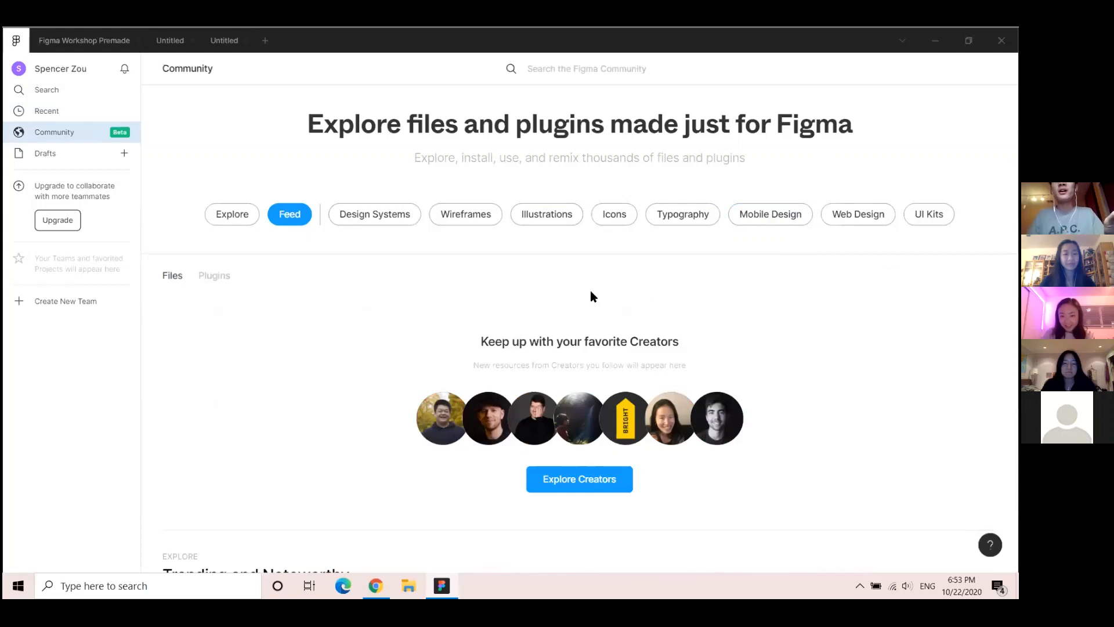
{"action": "scroll", "coordinate": [418, 316], "scroll_direction": "down", "scroll_amount": 4}
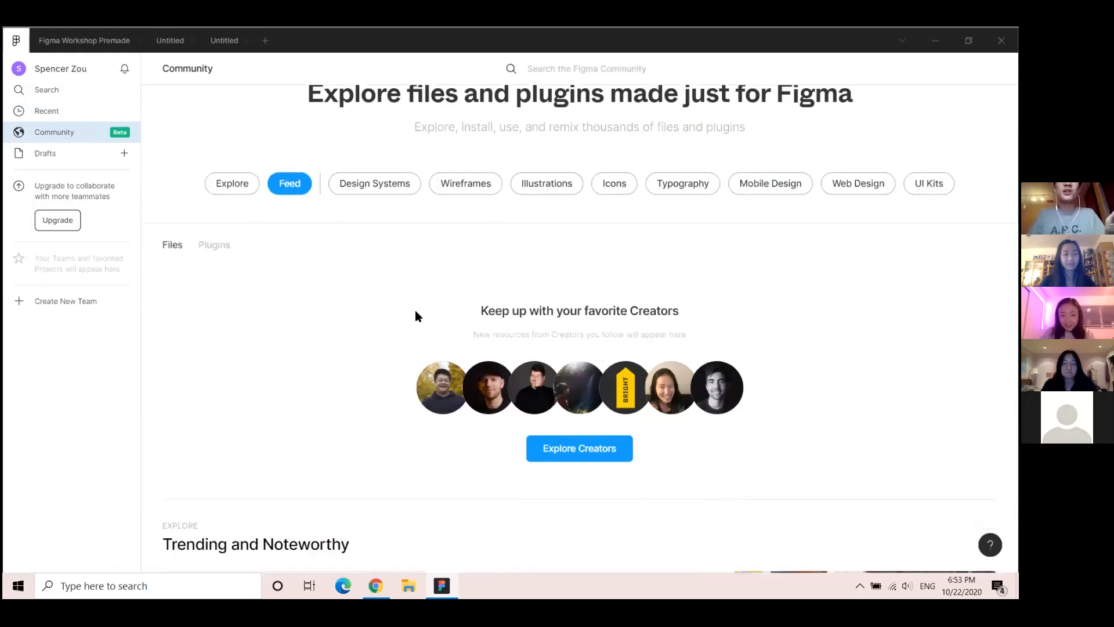
{"action": "scroll", "coordinate": [210, 216], "scroll_direction": "up", "scroll_amount": 2}
{"action": "left_click", "coordinate": [210, 216]}
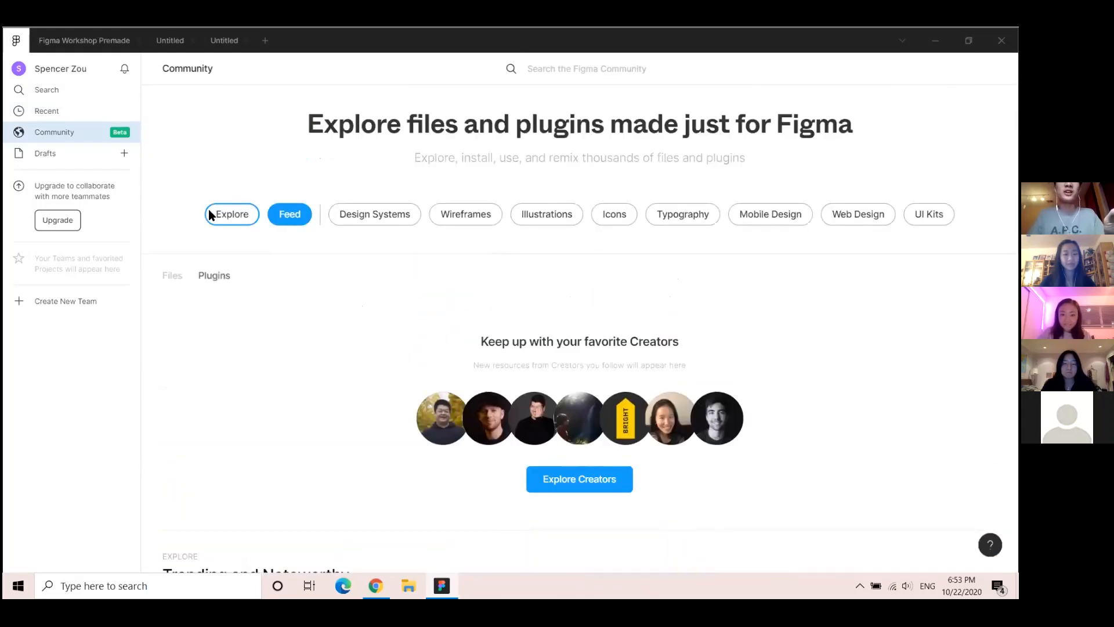
{"action": "scroll", "coordinate": [348, 325], "scroll_direction": "down", "scroll_amount": 4}
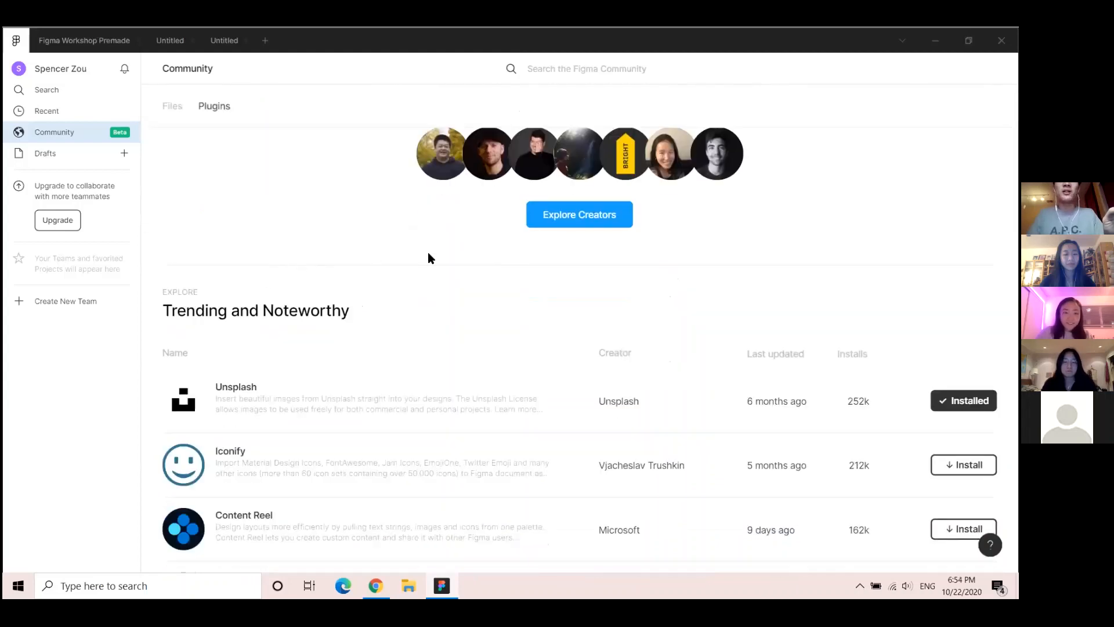
{"action": "scroll", "coordinate": [427, 255], "scroll_direction": "down", "scroll_amount": 2}
{"action": "scroll", "coordinate": [450, 258], "scroll_direction": "down", "scroll_amount": 1}
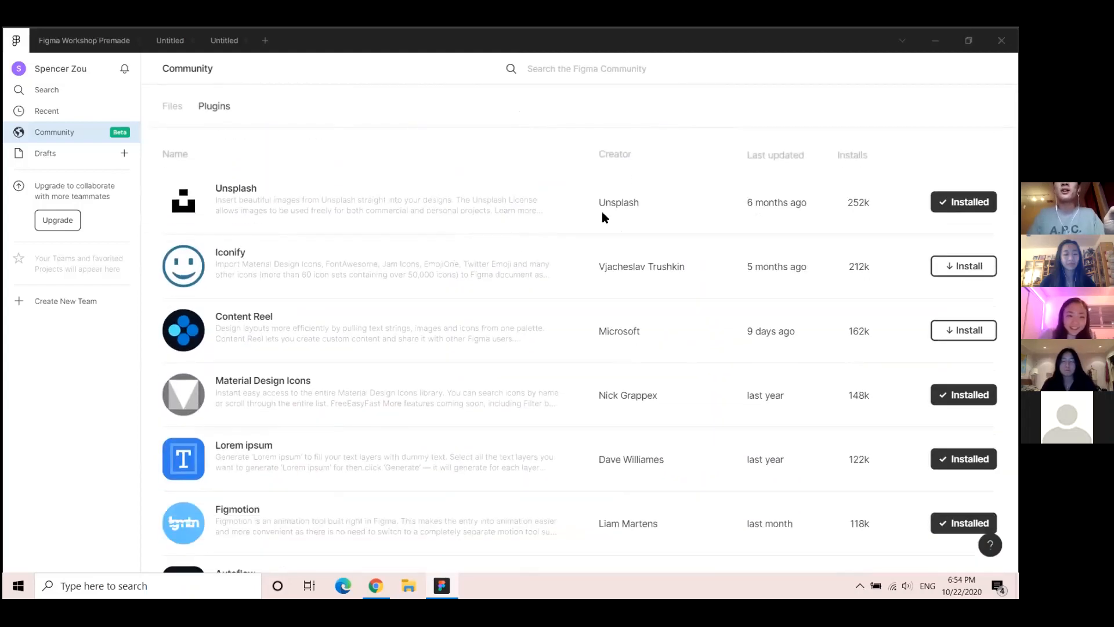
{"action": "scroll", "coordinate": [276, 256], "scroll_direction": "down", "scroll_amount": 1}
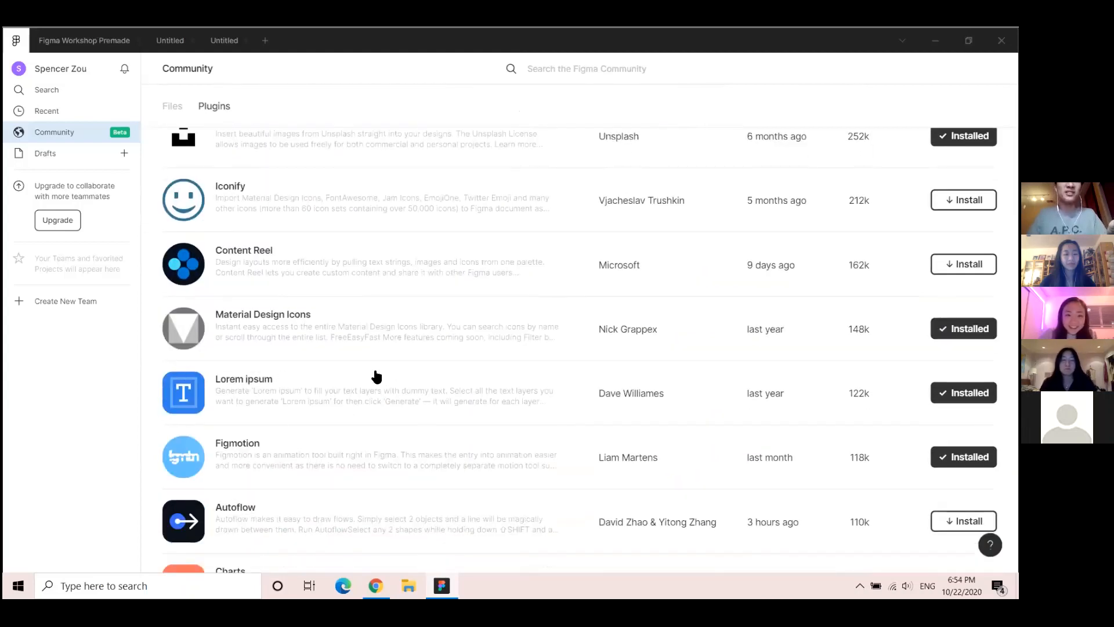
{"action": "scroll", "coordinate": [250, 301], "scroll_direction": "up", "scroll_amount": 2}
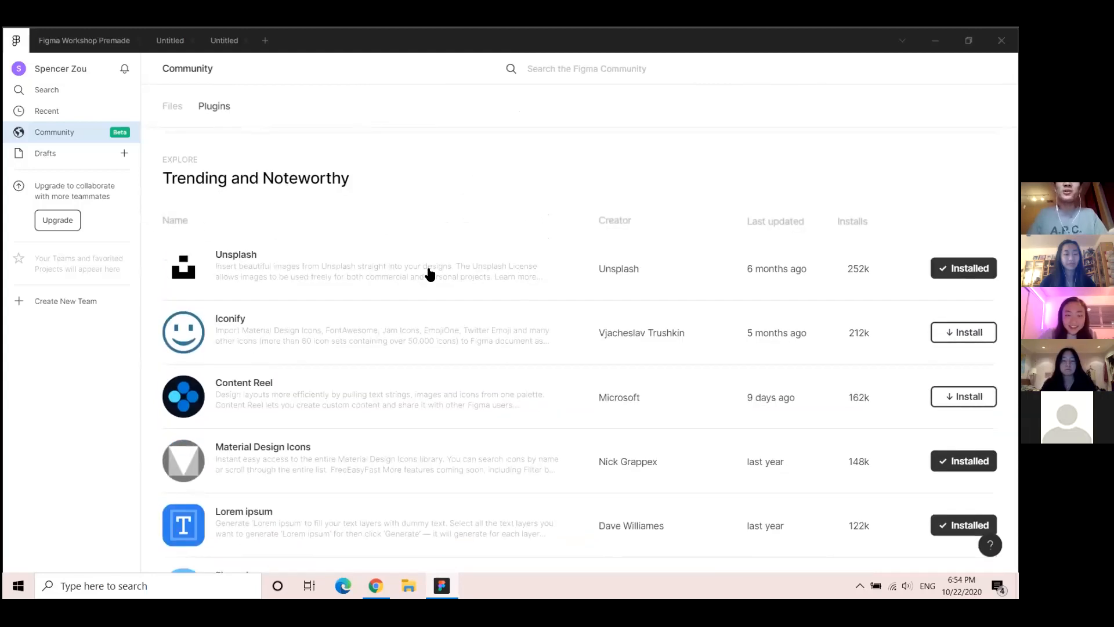
View the Unsplash plugin's details page and return to the plugins list
{"action": "left_click", "coordinate": [506, 278]}
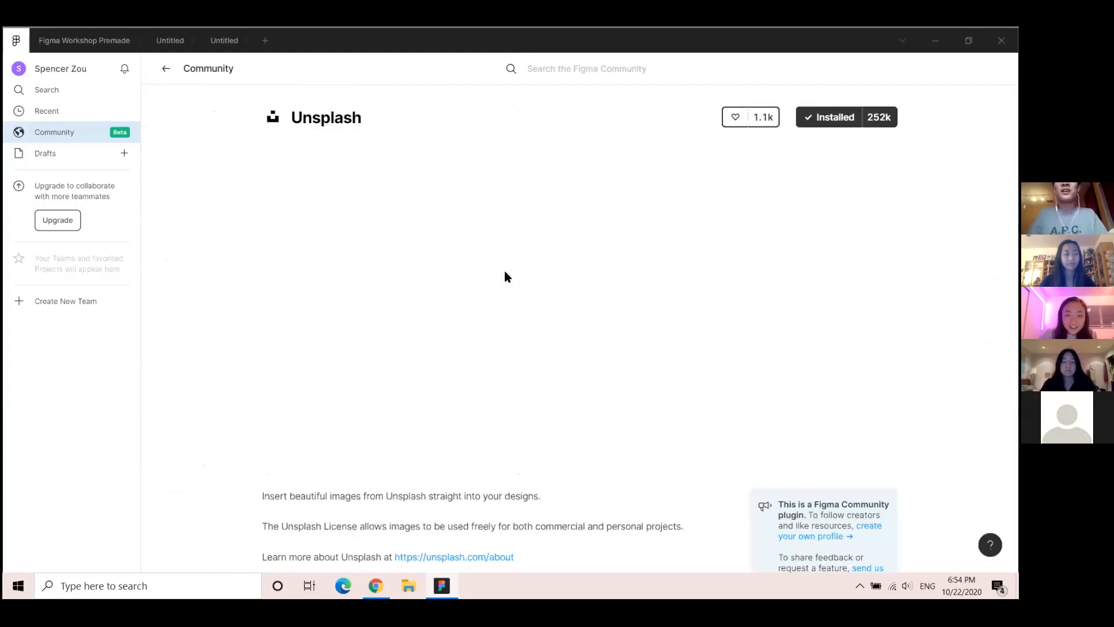
{"action": "scroll", "coordinate": [509, 316], "scroll_direction": "down", "scroll_amount": 3}
{"action": "scroll", "coordinate": [457, 261], "scroll_direction": "down", "scroll_amount": 4}
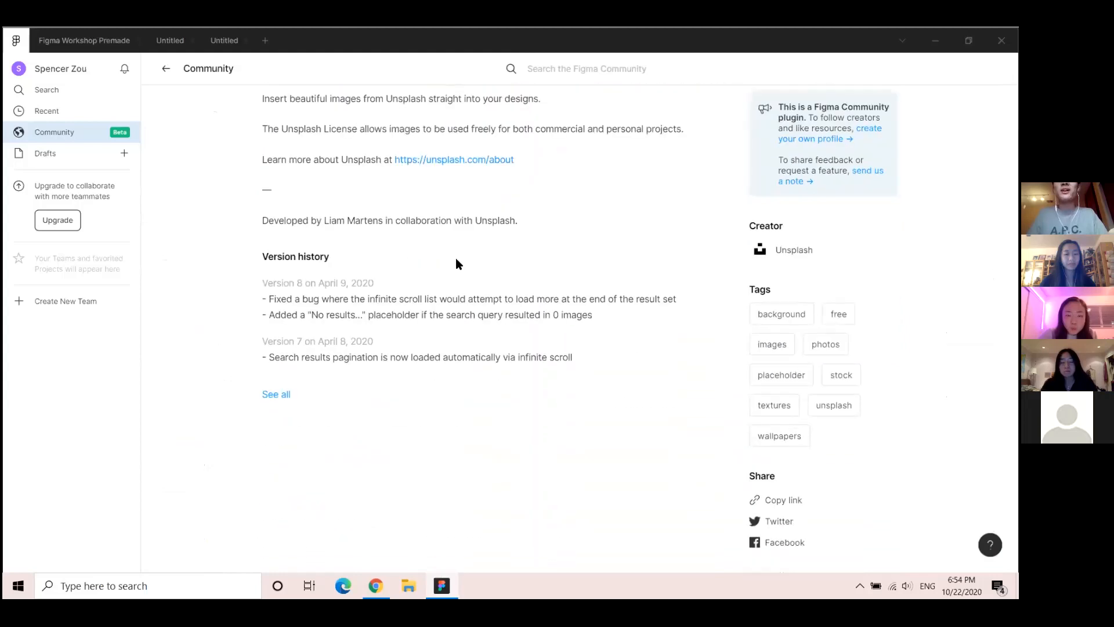
{"action": "scroll", "coordinate": [557, 271], "scroll_direction": "up", "scroll_amount": 4}
{"action": "scroll", "coordinate": [715, 284], "scroll_direction": "up", "scroll_amount": 1}
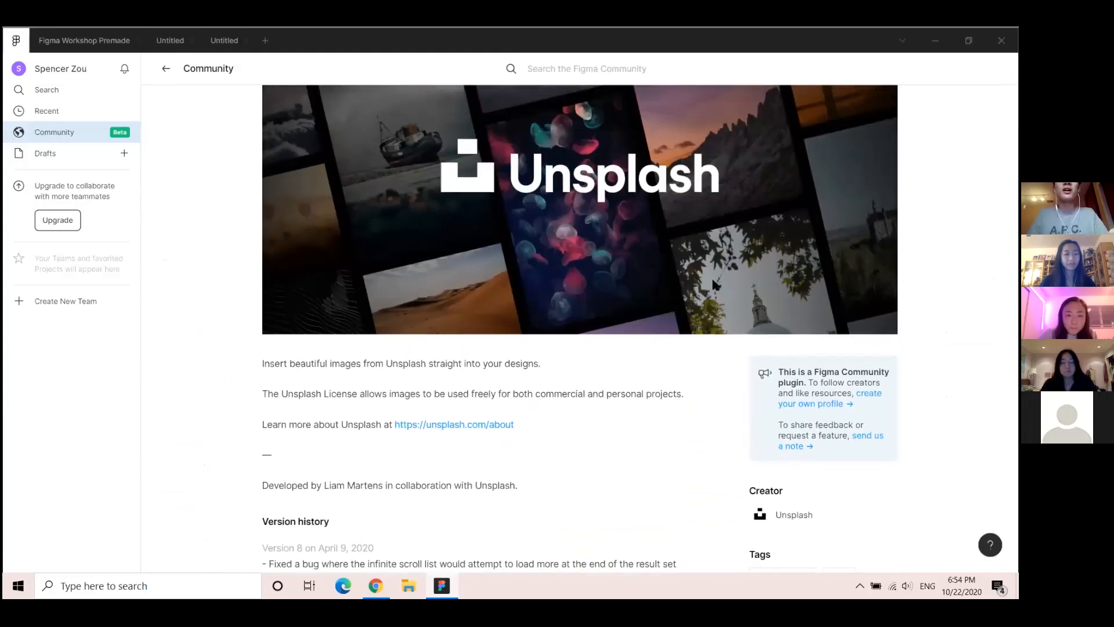
{"action": "left_click", "coordinate": [165, 69]}
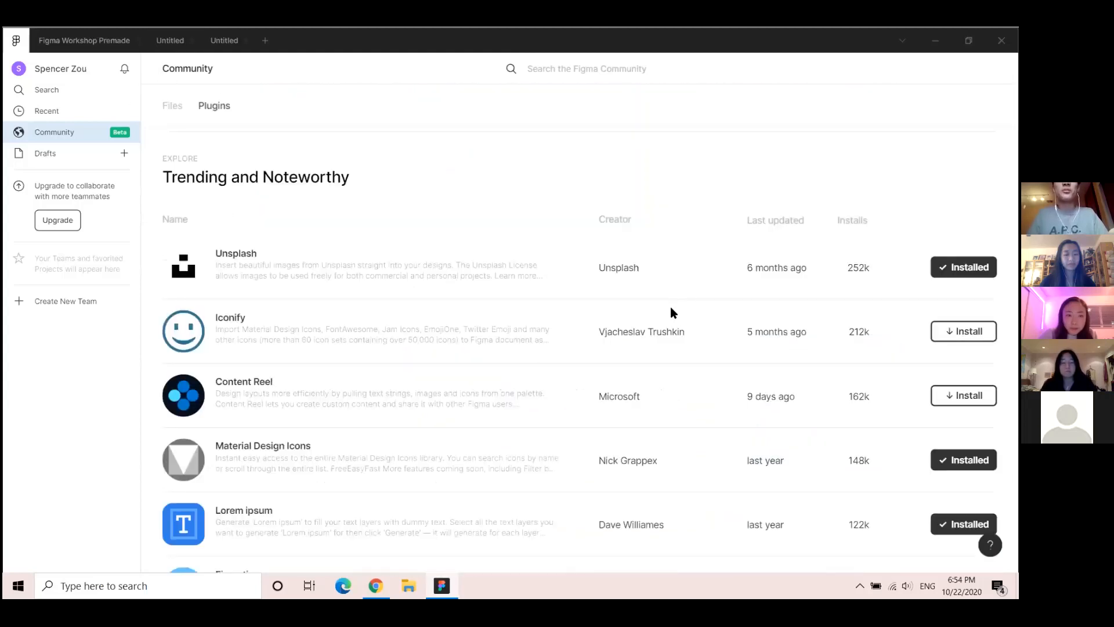
Install the Feather Icons plugin from its Community page
{"action": "scroll", "coordinate": [364, 294], "scroll_direction": "down", "scroll_amount": 4}
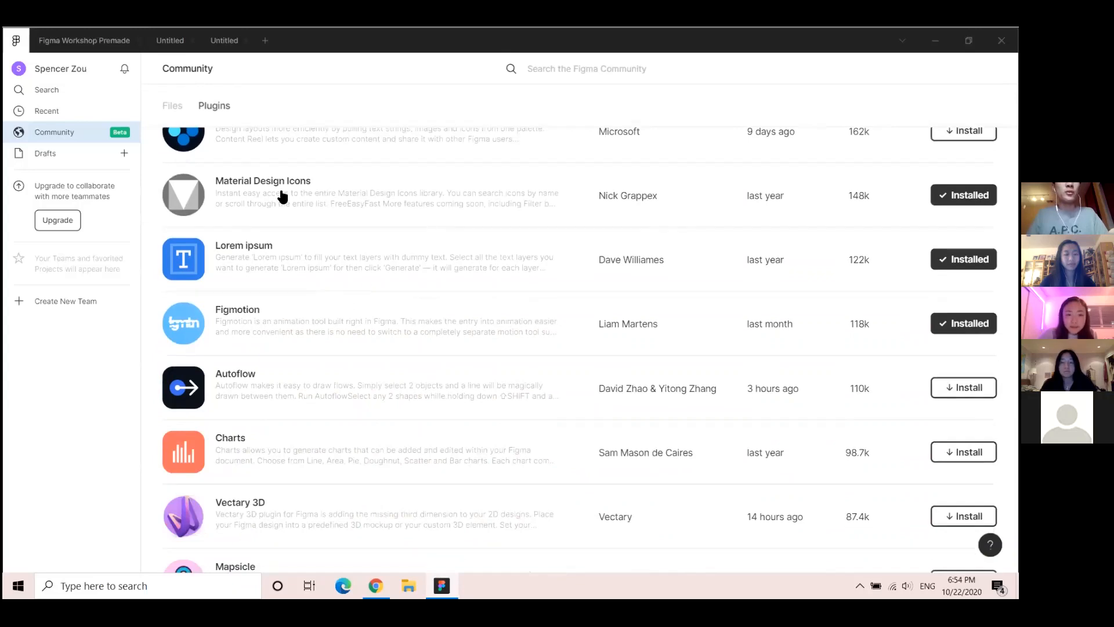
{"action": "scroll", "coordinate": [282, 198], "scroll_direction": "down", "scroll_amount": 6}
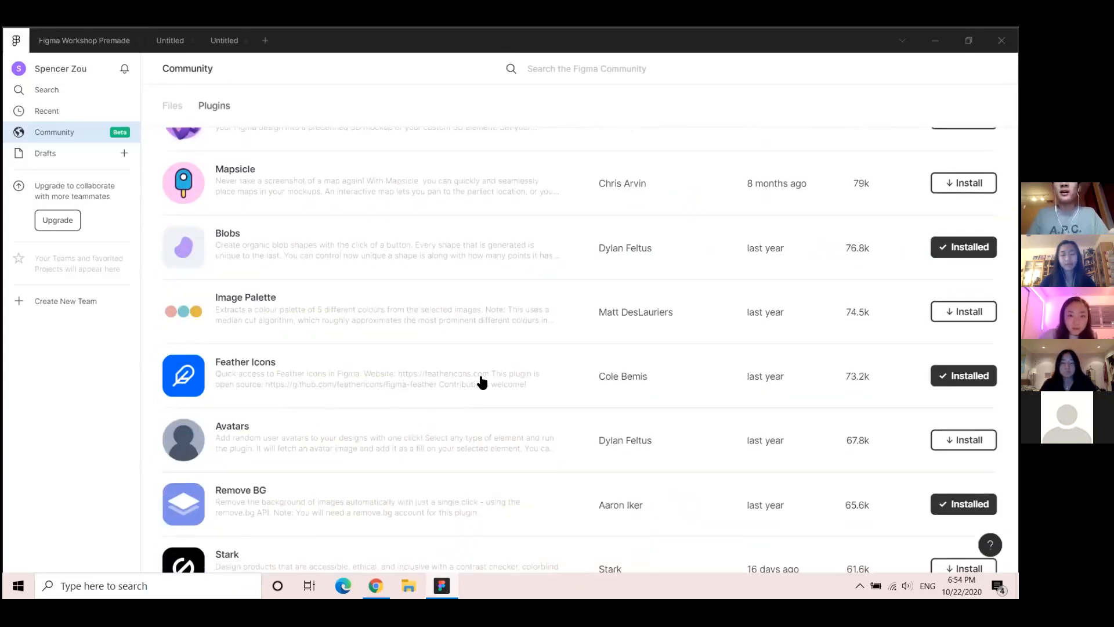
{"action": "left_click", "coordinate": [481, 383]}
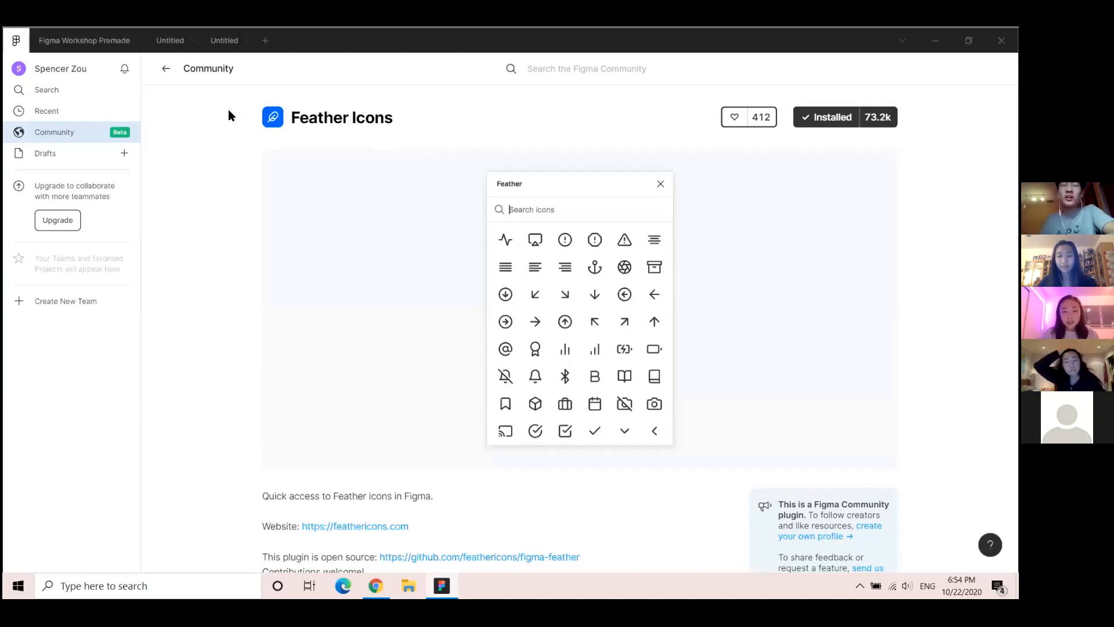
{"action": "left_click", "coordinate": [165, 68]}
Switch back to the Untitled design file via the Workshop Premade file
{"action": "left_click", "coordinate": [66, 41]}
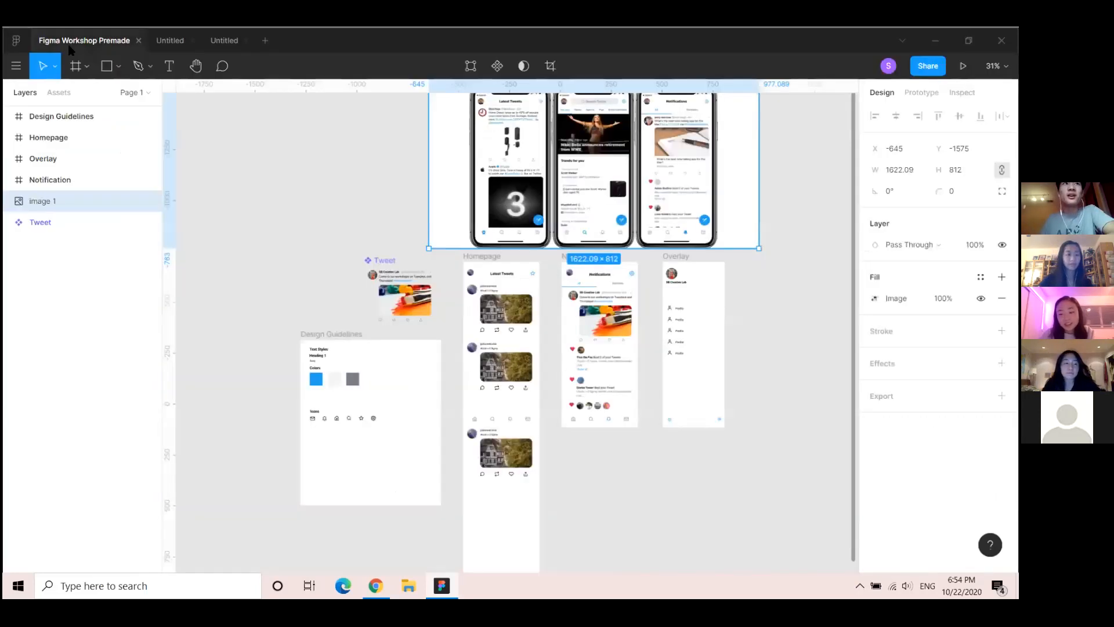
{"action": "left_click", "coordinate": [224, 40]}
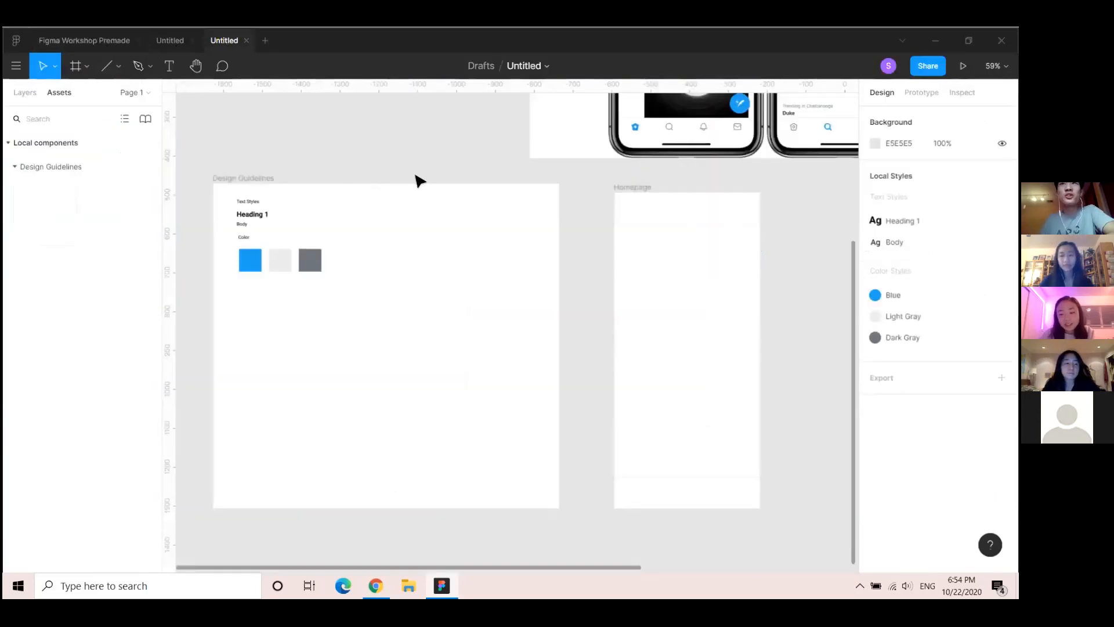
{"action": "scroll", "coordinate": [417, 182], "scroll_direction": "up", "scroll_amount": 2}
{"action": "scroll", "coordinate": [419, 181], "scroll_direction": "down", "scroll_amount": 2}
Add an export setting to the Homepage frame and change its format from PNG to SVG
{"action": "scroll", "coordinate": [422, 186], "scroll_direction": "down", "scroll_amount": 1}
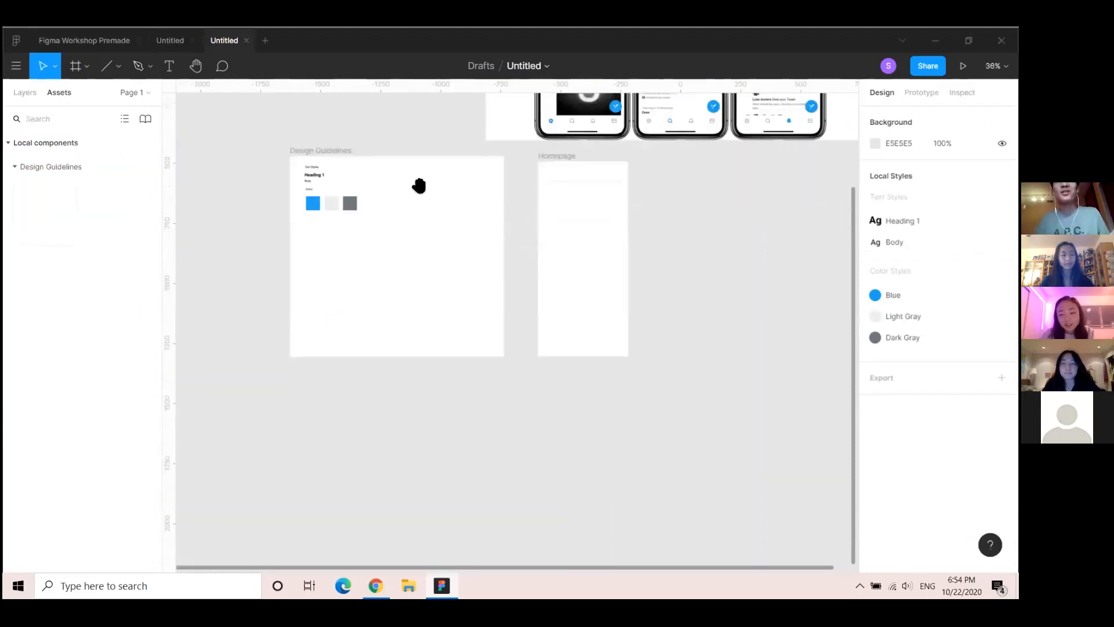
{"action": "left_click_drag", "start_coordinate": [420, 187], "coordinate": [372, 329]}
{"action": "left_click_drag", "start_coordinate": [327, 254], "coordinate": [319, 285]}
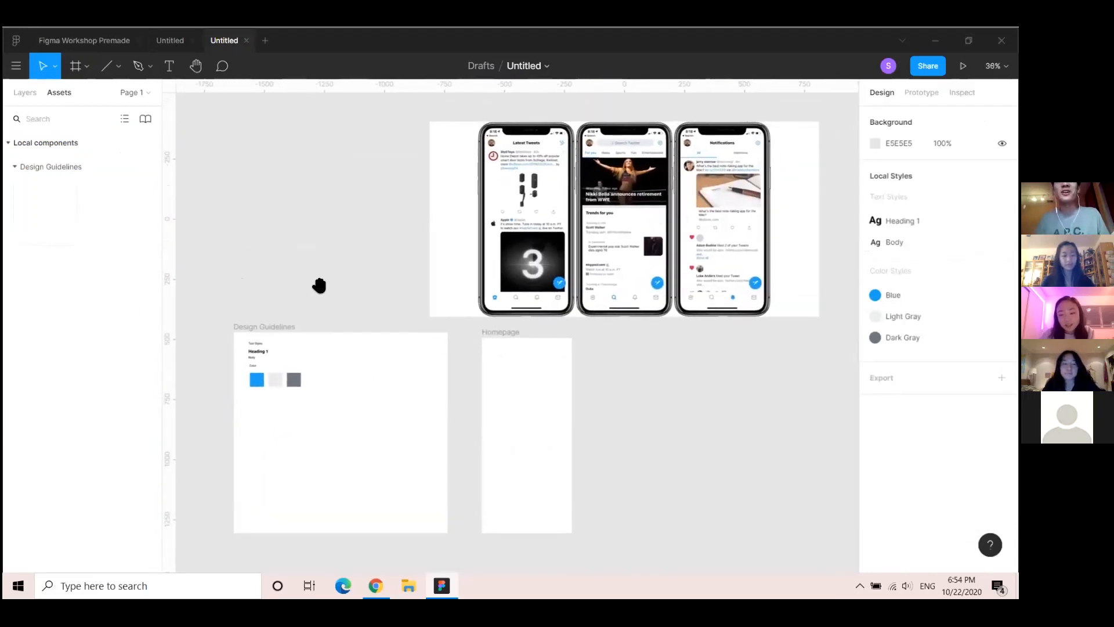
{"action": "left_click_drag", "start_coordinate": [456, 345], "coordinate": [420, 289]}
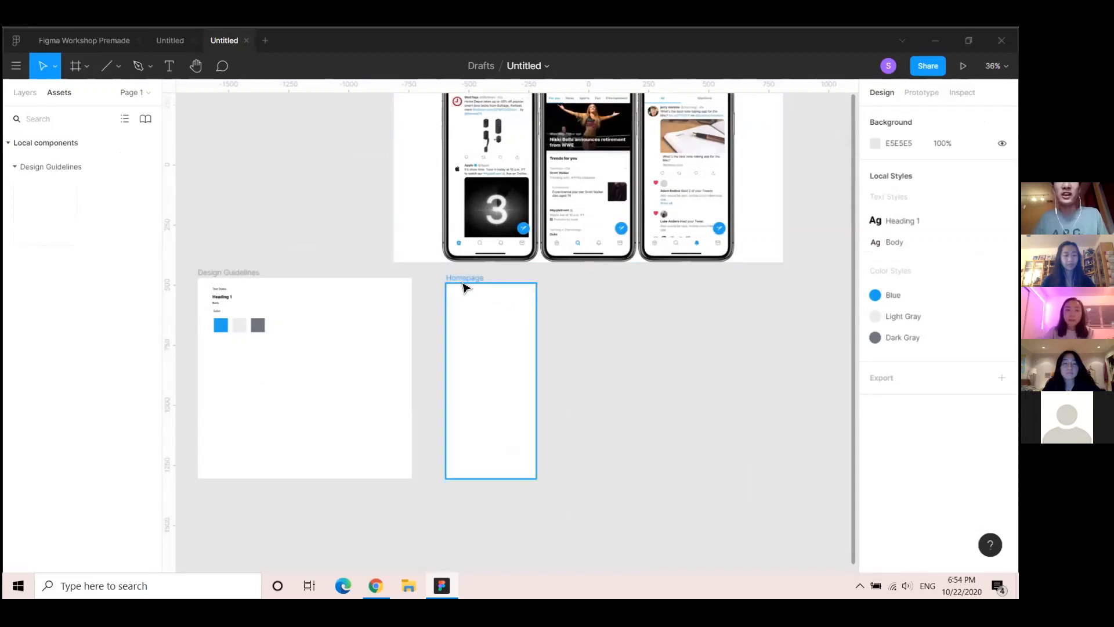
{"action": "left_click", "coordinate": [467, 280]}
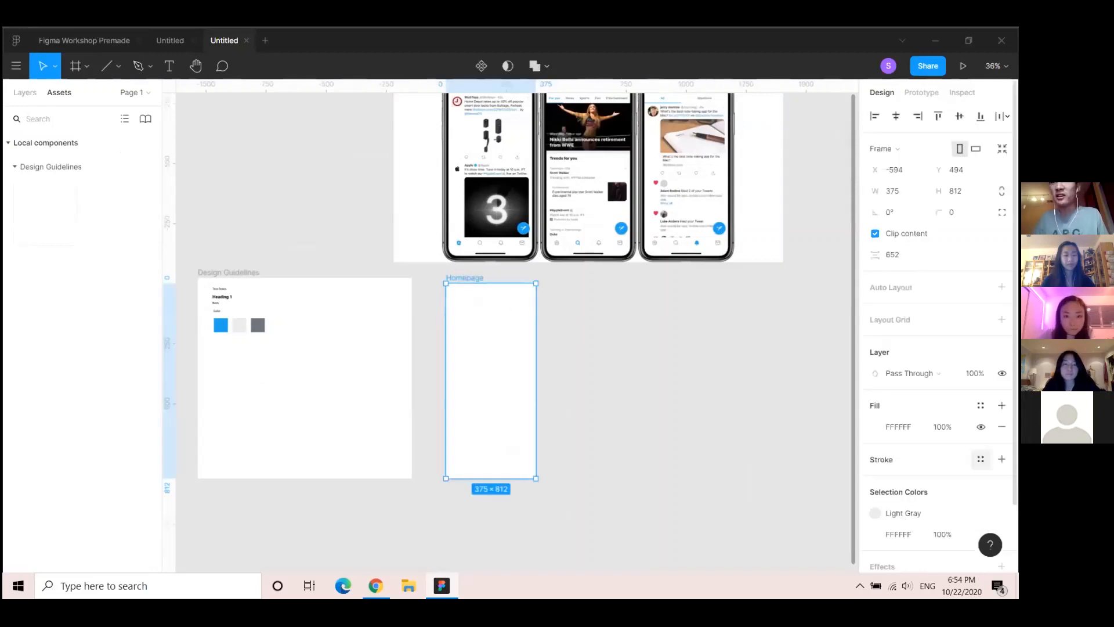
{"action": "scroll", "coordinate": [937, 348], "scroll_direction": "down", "scroll_amount": 2}
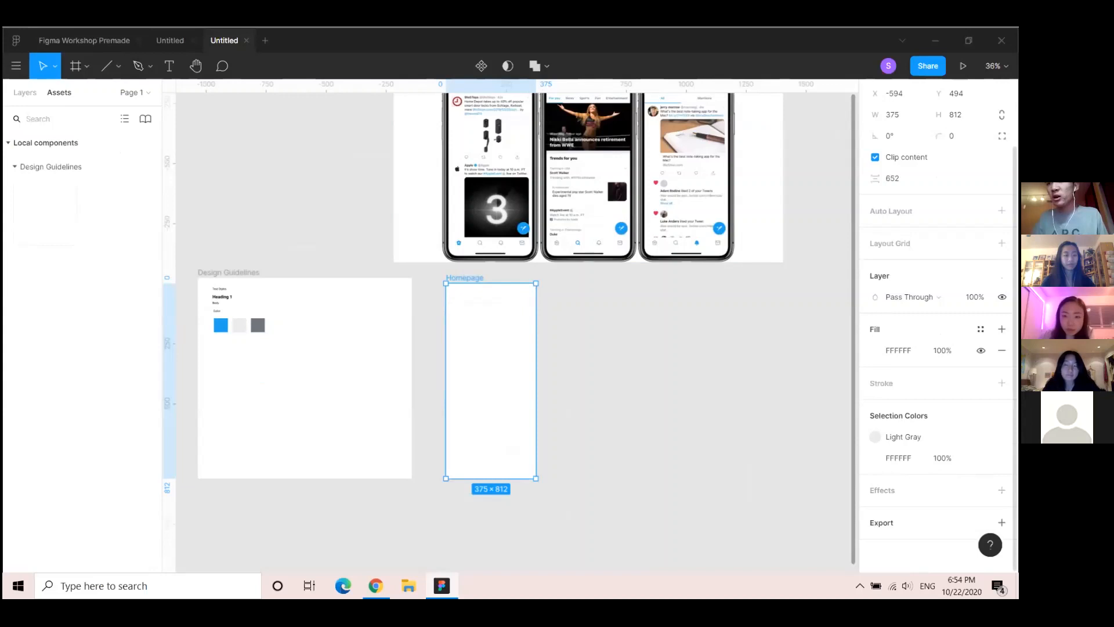
{"action": "left_click", "coordinate": [1001, 522]}
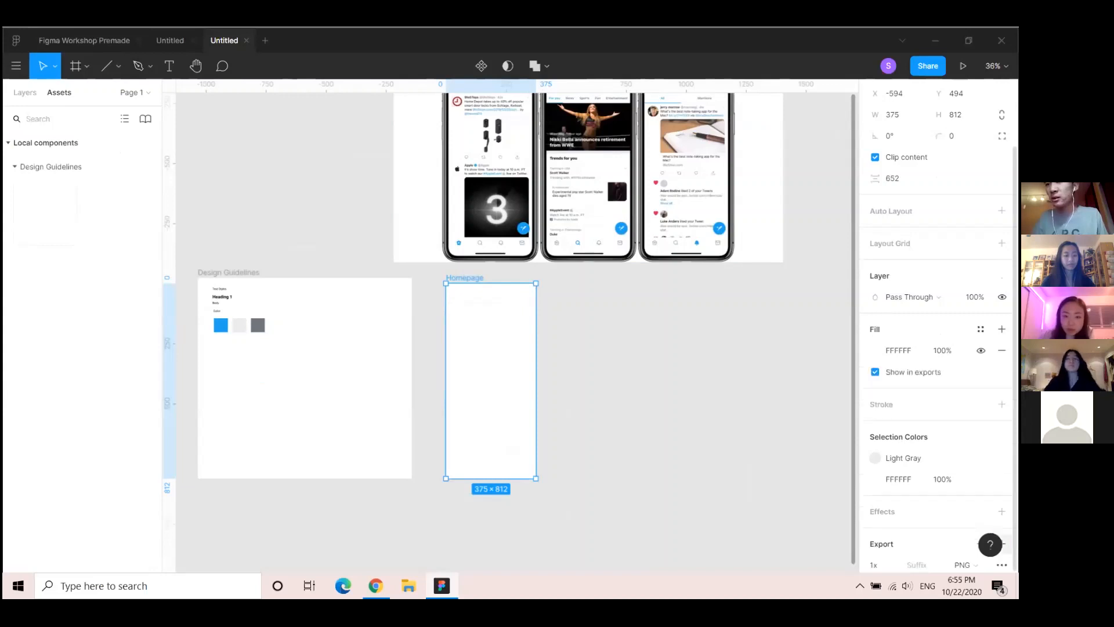
{"action": "scroll", "coordinate": [1000, 516], "scroll_direction": "down", "scroll_amount": 2}
{"action": "left_click", "coordinate": [973, 470]}
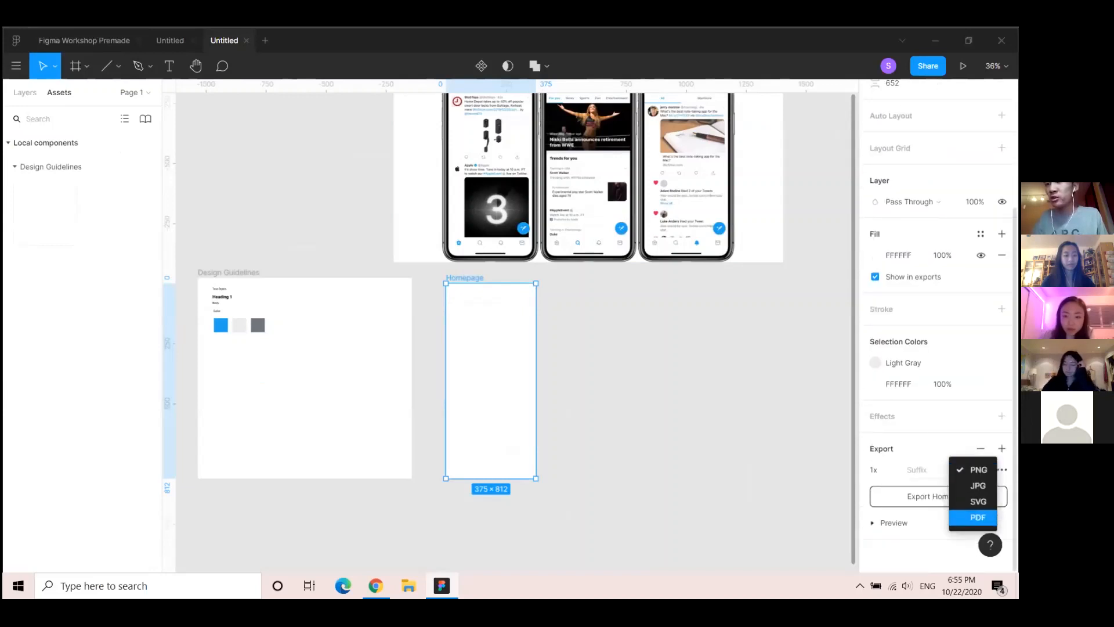
{"action": "left_click", "coordinate": [978, 501]}
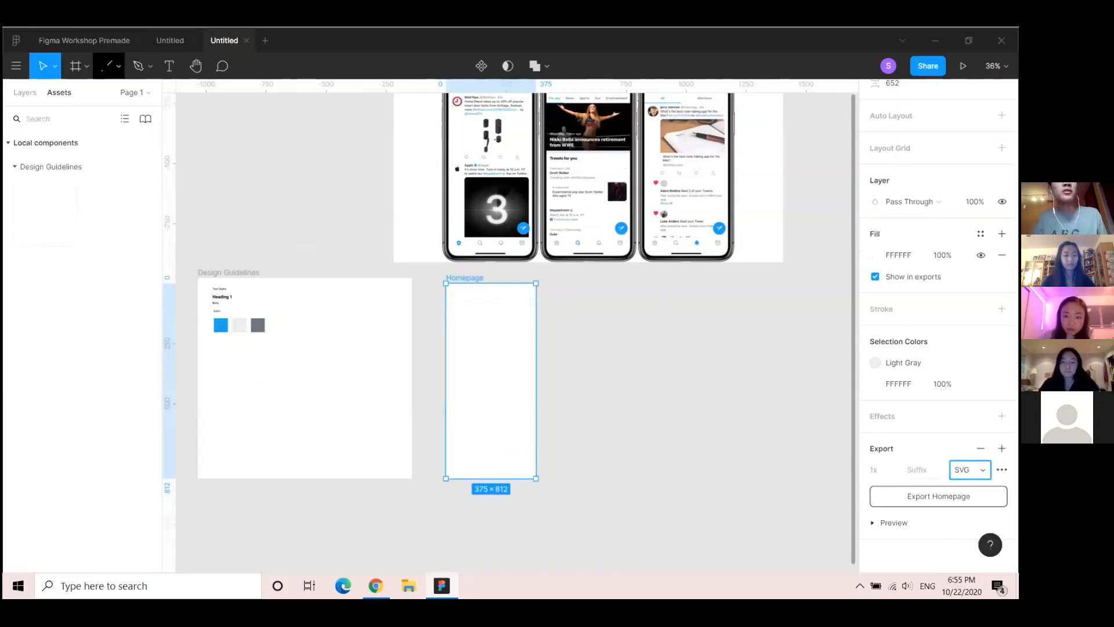
Look through the toolbar's shape and pen/pencil options without choosing one
{"action": "left_click", "coordinate": [121, 70]}
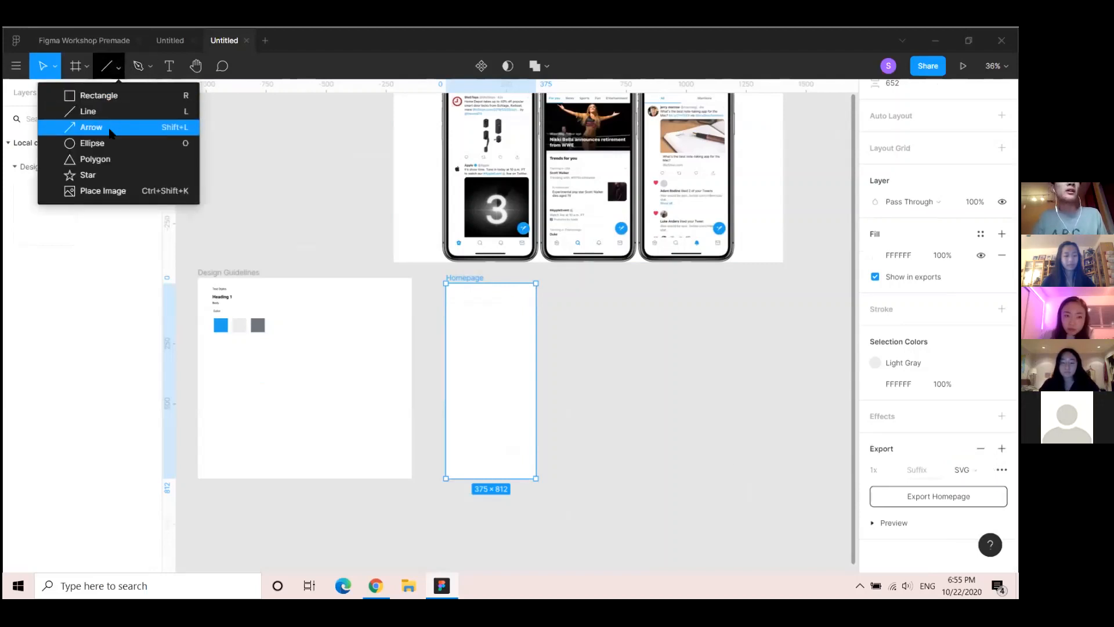
{"action": "left_click", "coordinate": [149, 66]}
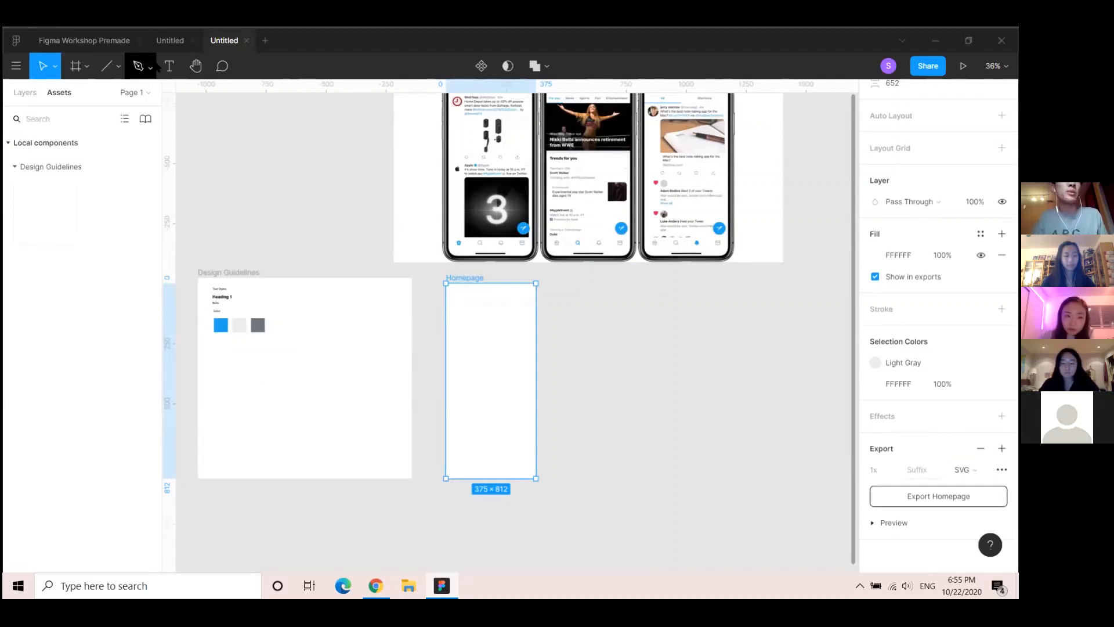
{"action": "left_click", "coordinate": [149, 66]}
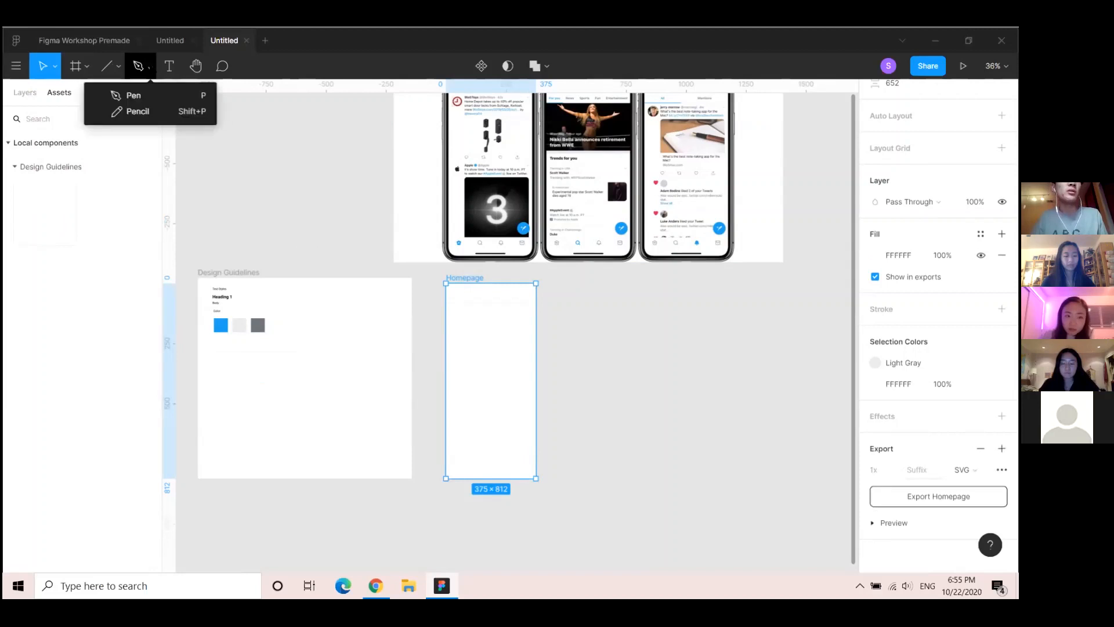
{"action": "left_click", "coordinate": [150, 79]}
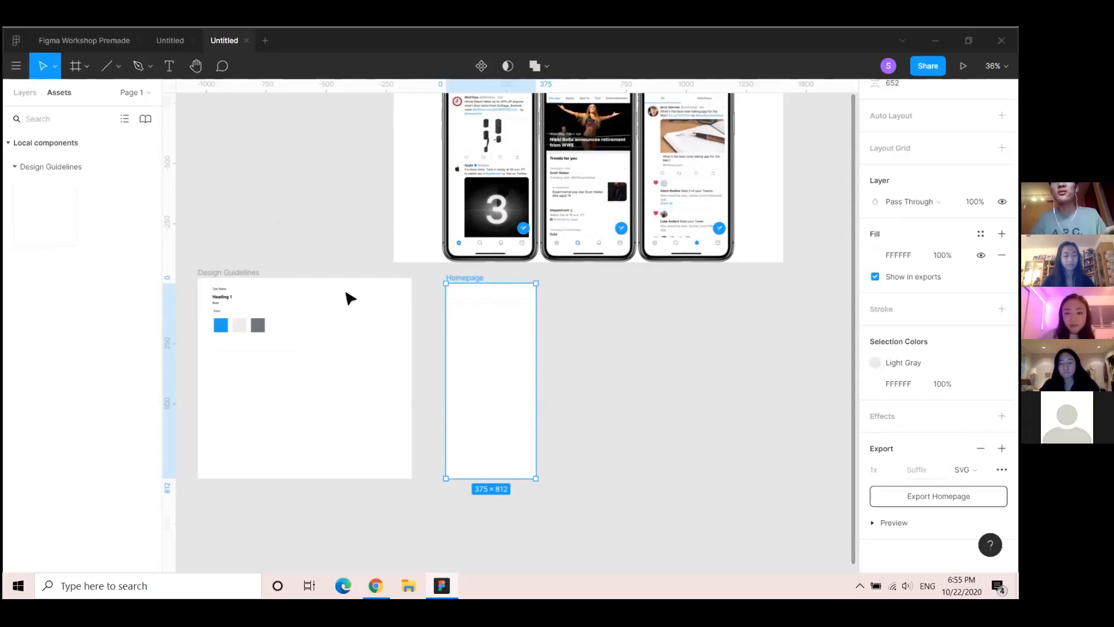
{"action": "scroll", "coordinate": [297, 222], "scroll_direction": "down", "scroll_amount": 5}
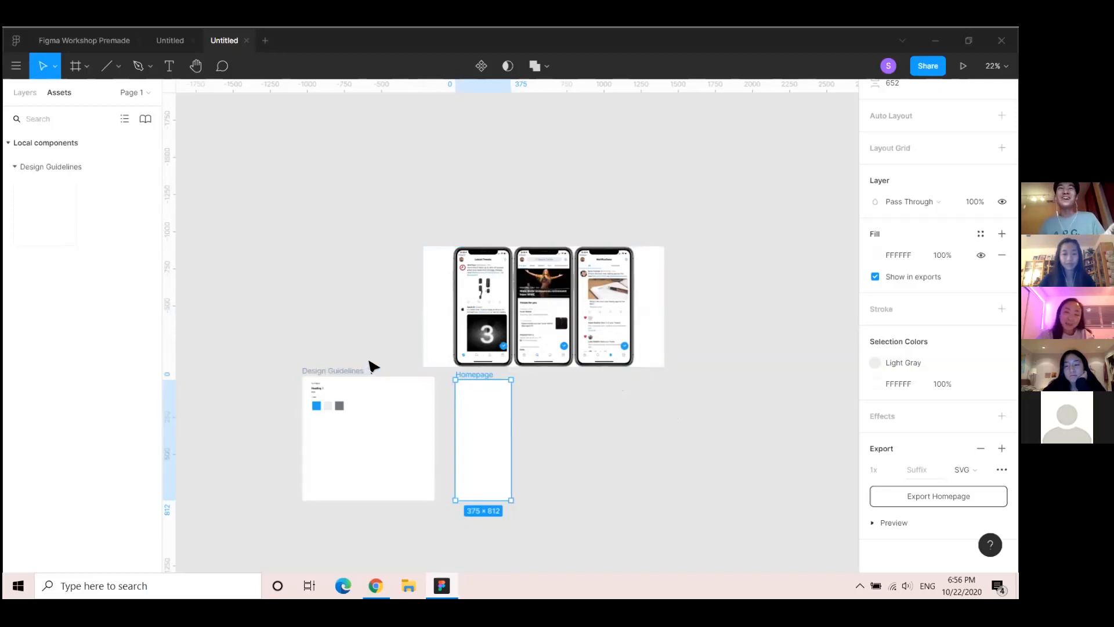
{"action": "scroll", "coordinate": [368, 365], "scroll_direction": "up", "scroll_amount": 3}
{"action": "scroll", "coordinate": [644, 388], "scroll_direction": "down", "scroll_amount": 2}
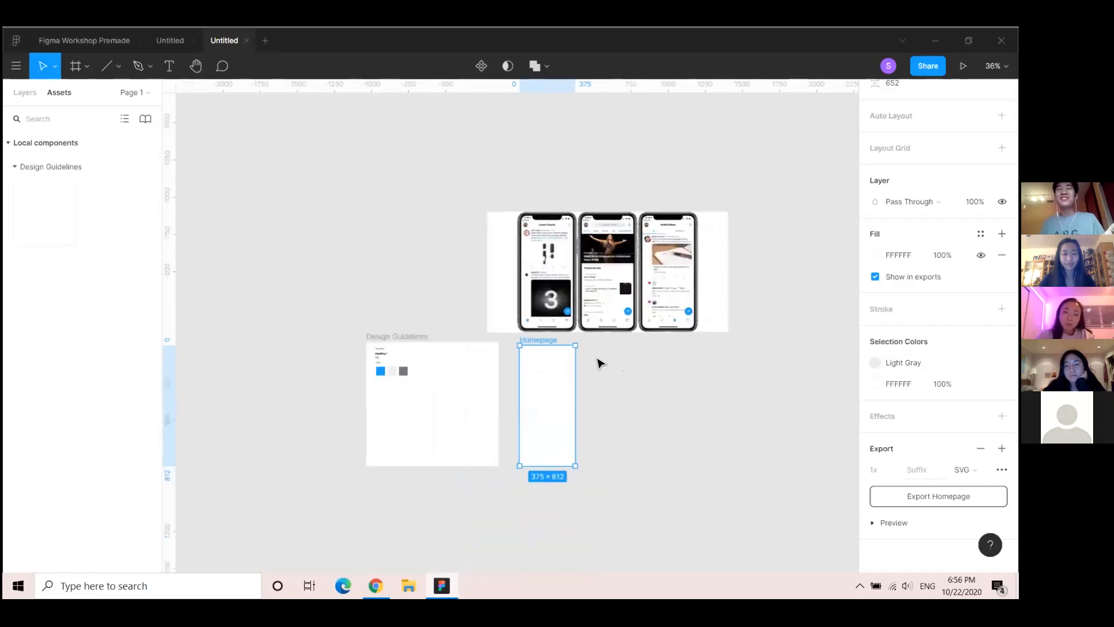
{"action": "left_click_drag", "start_coordinate": [406, 320], "coordinate": [343, 301]}
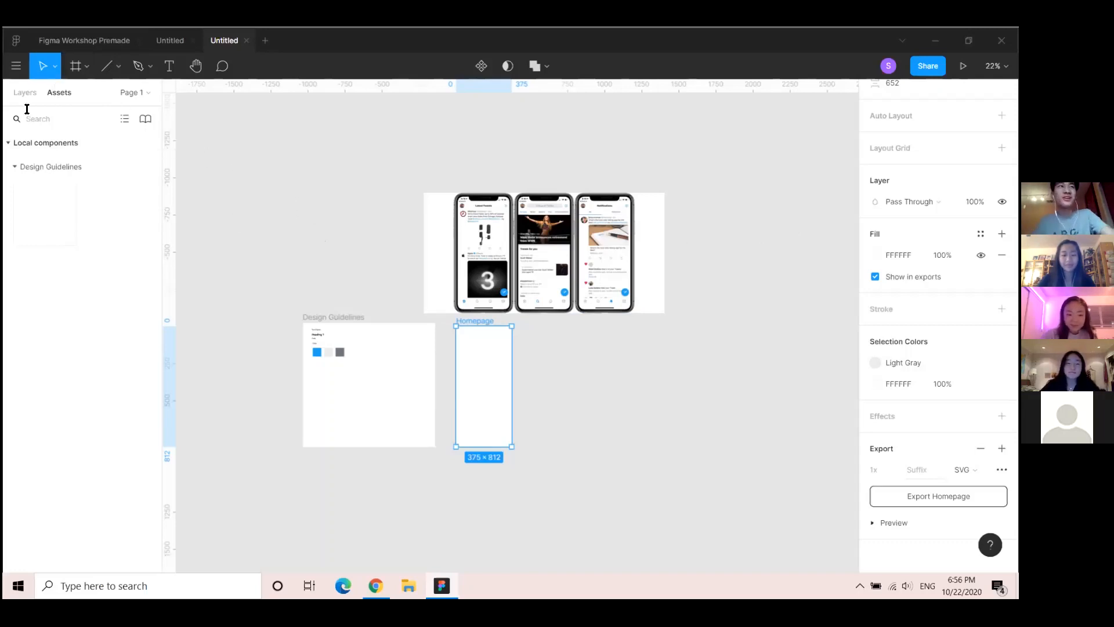
Go to the Figma home screen, then return to the Untitled file via the Workshop Premade file
{"action": "left_click", "coordinate": [12, 49]}
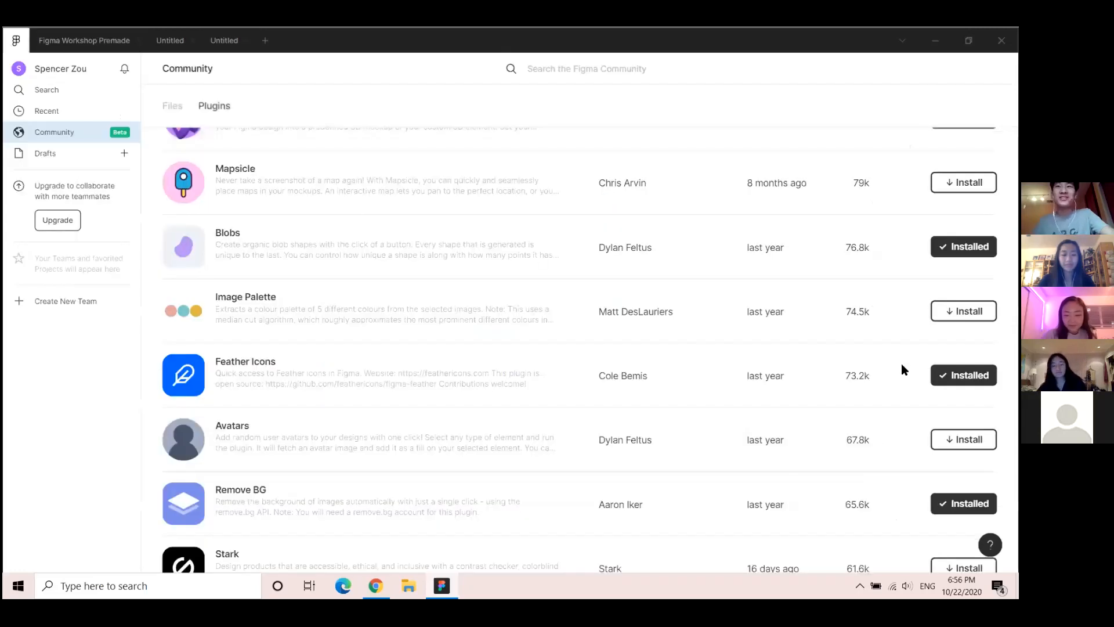
{"action": "scroll", "coordinate": [468, 347], "scroll_direction": "up", "scroll_amount": 1}
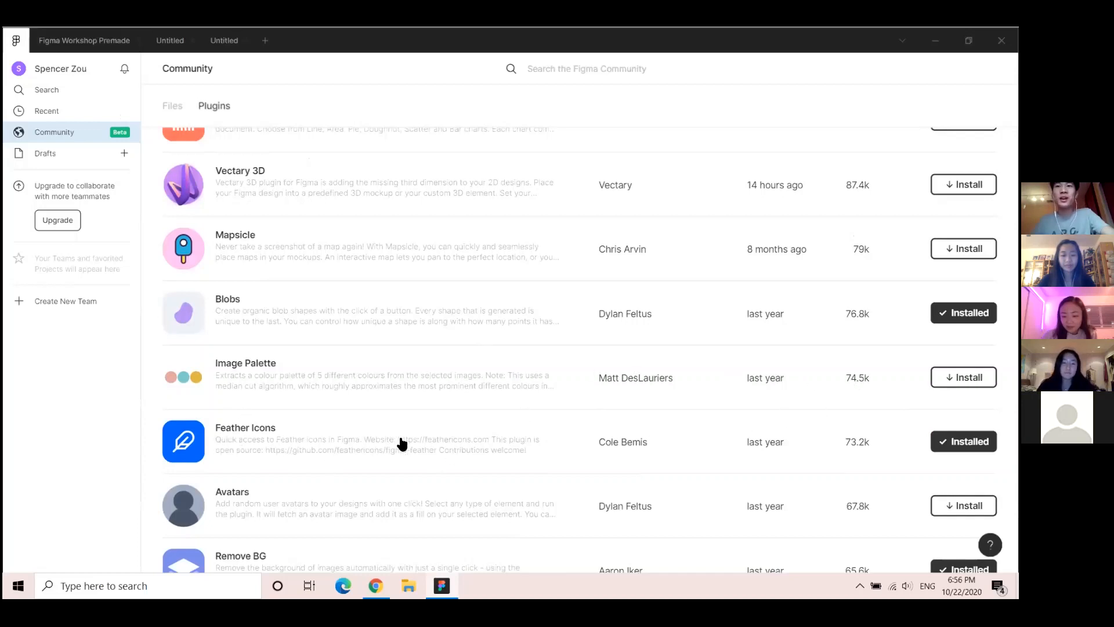
{"action": "left_click", "coordinate": [75, 40]}
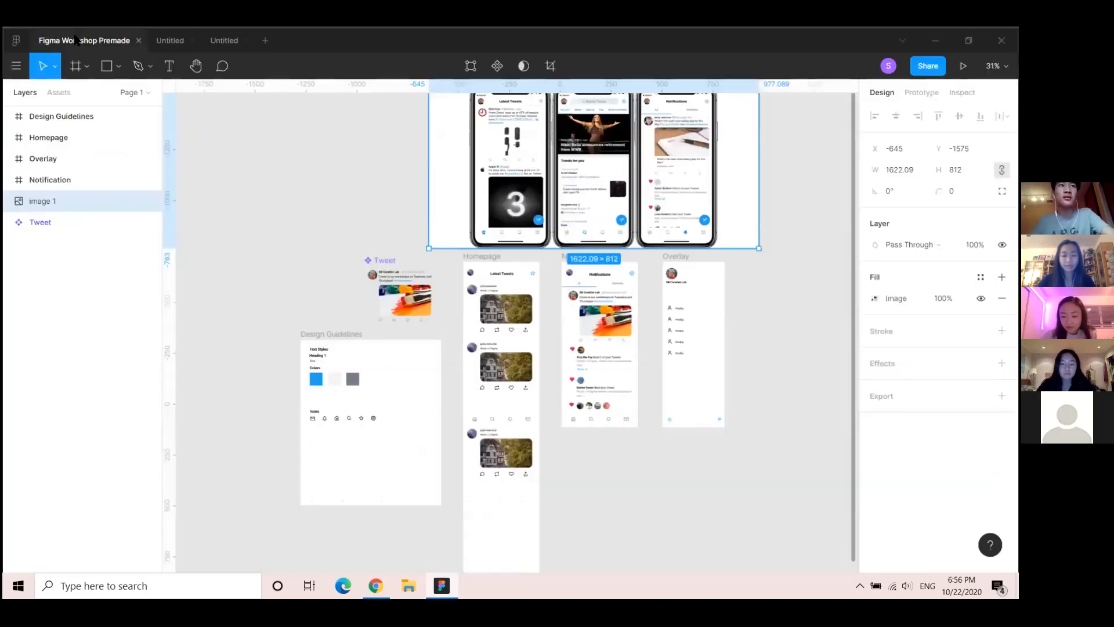
{"action": "left_click", "coordinate": [215, 45]}
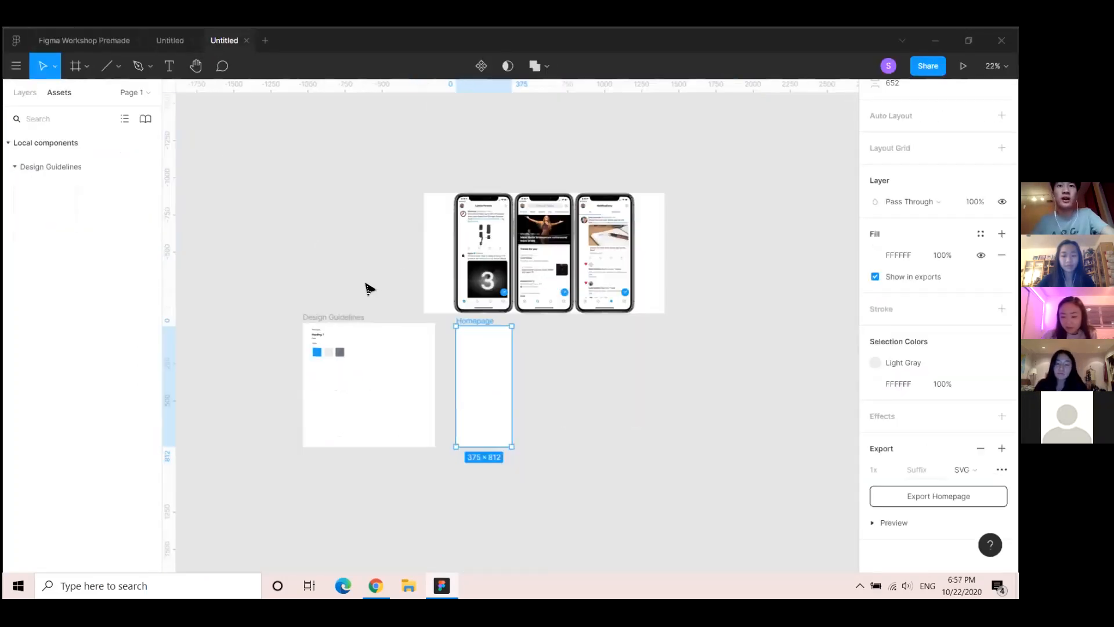
Select the Design Guidelines frame and run Plugins > Feather Icons from its context menu
{"action": "right_click", "coordinate": [548, 370]}
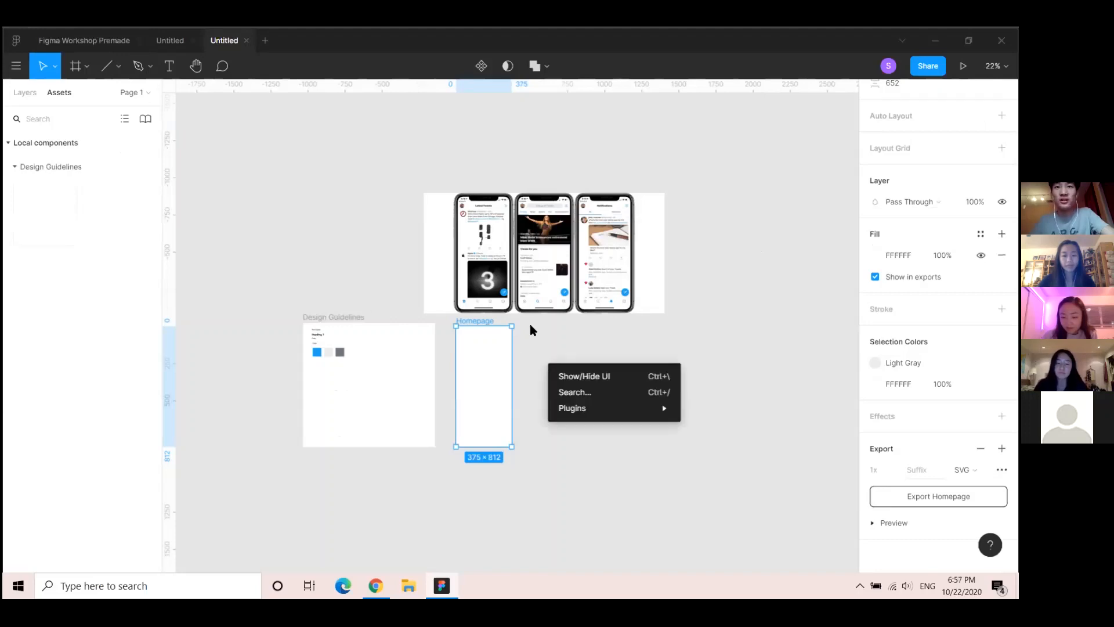
{"action": "mouse_move", "coordinate": [577, 422]}
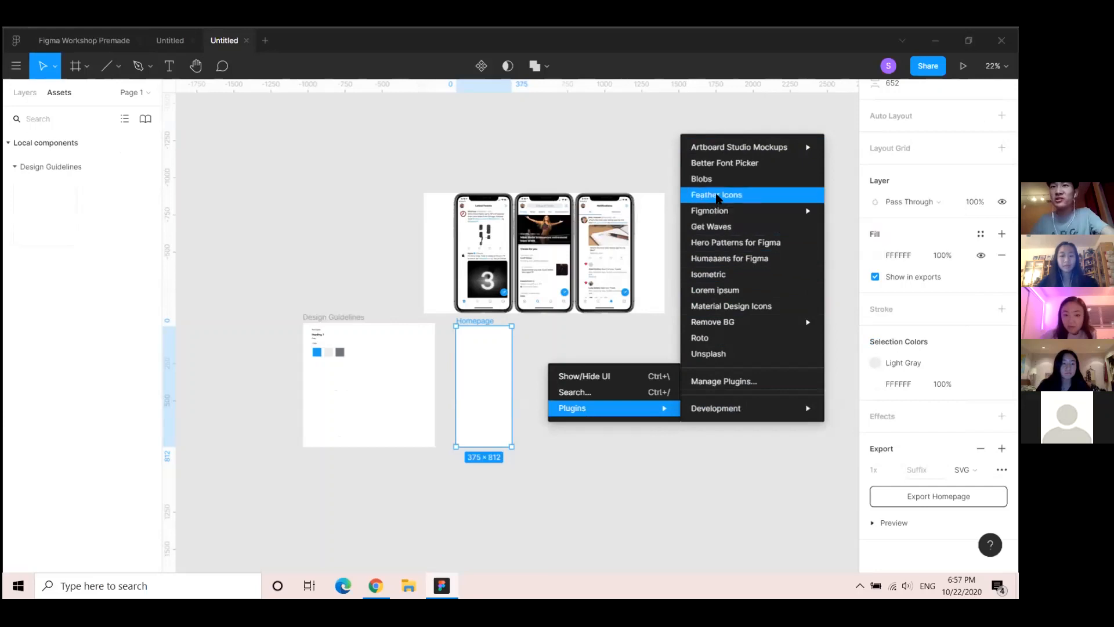
{"action": "mouse_move", "coordinate": [710, 211]}
{"action": "left_click", "coordinate": [352, 342]}
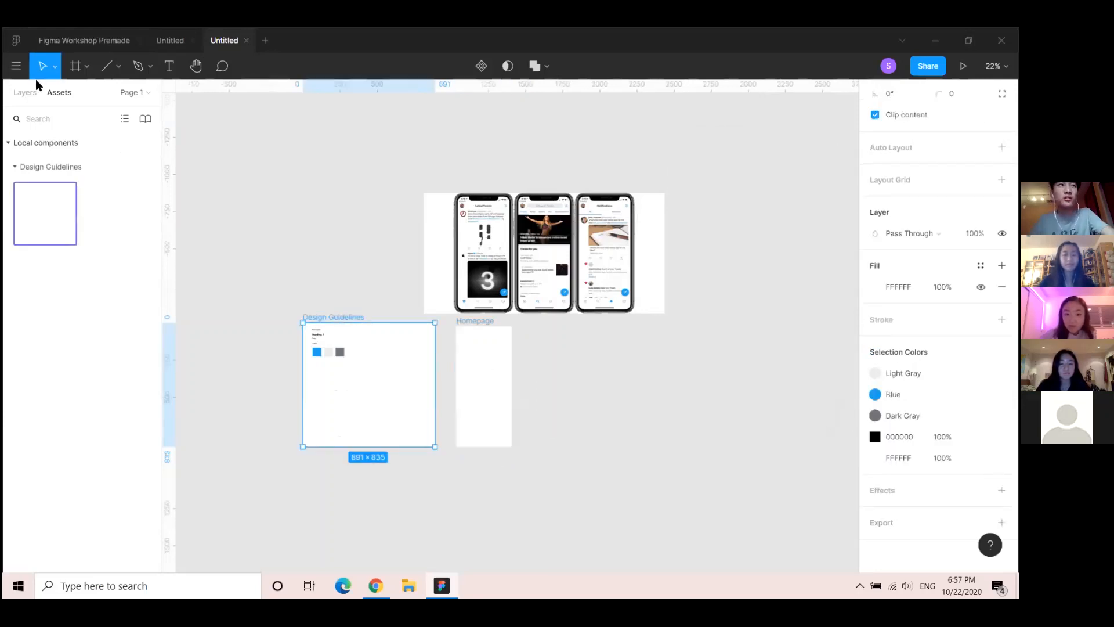
{"action": "left_click", "coordinate": [26, 93]}
{"action": "right_click", "coordinate": [380, 365]}
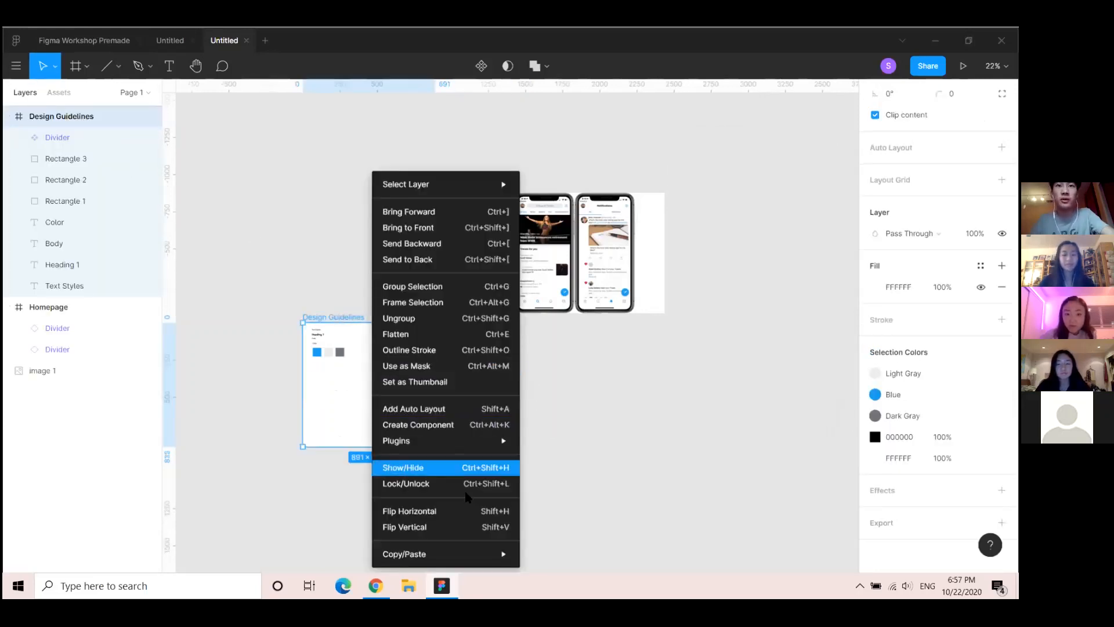
{"action": "mouse_move", "coordinate": [492, 446]}
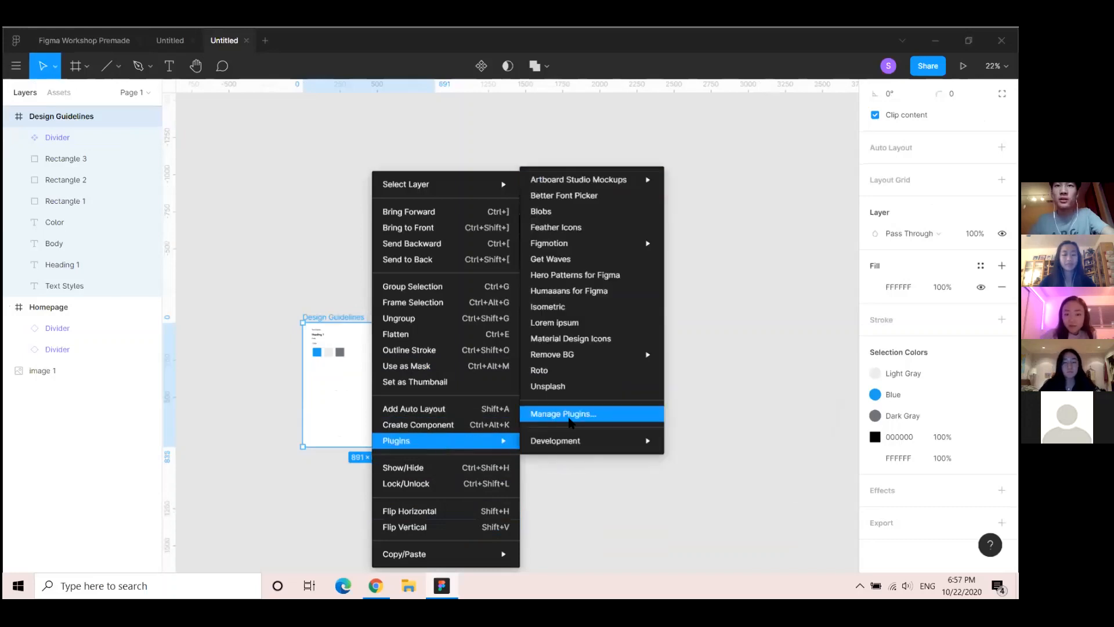
{"action": "left_click", "coordinate": [565, 231]}
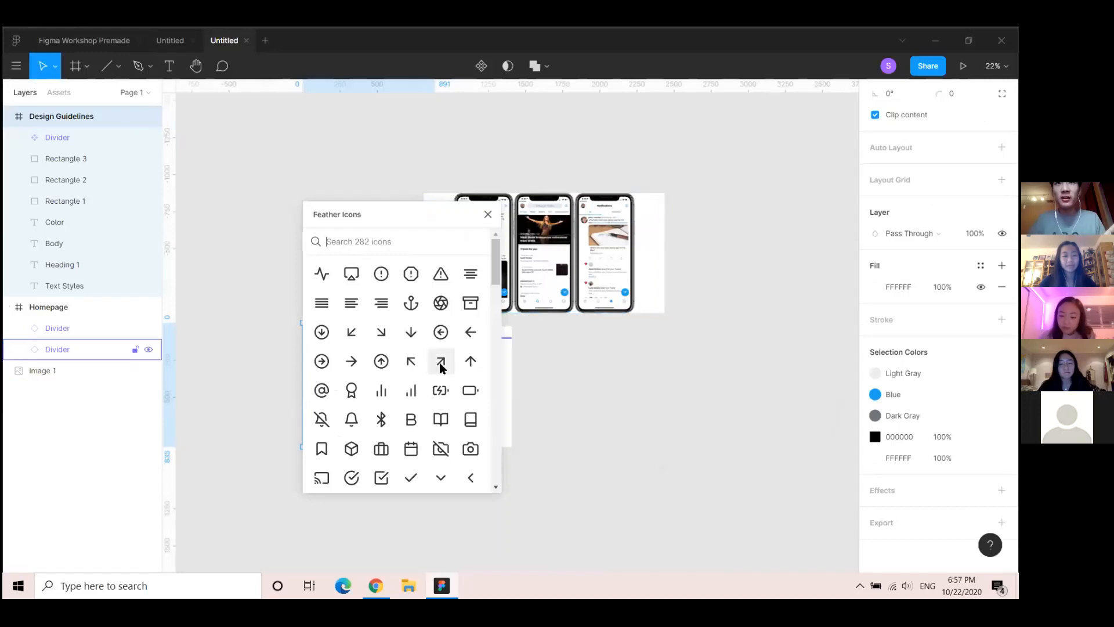
Search Feather Icons for 'home' and 'searc' and insert the house and magnifier icons
{"action": "scroll", "coordinate": [538, 353], "scroll_direction": "up", "scroll_amount": 5}
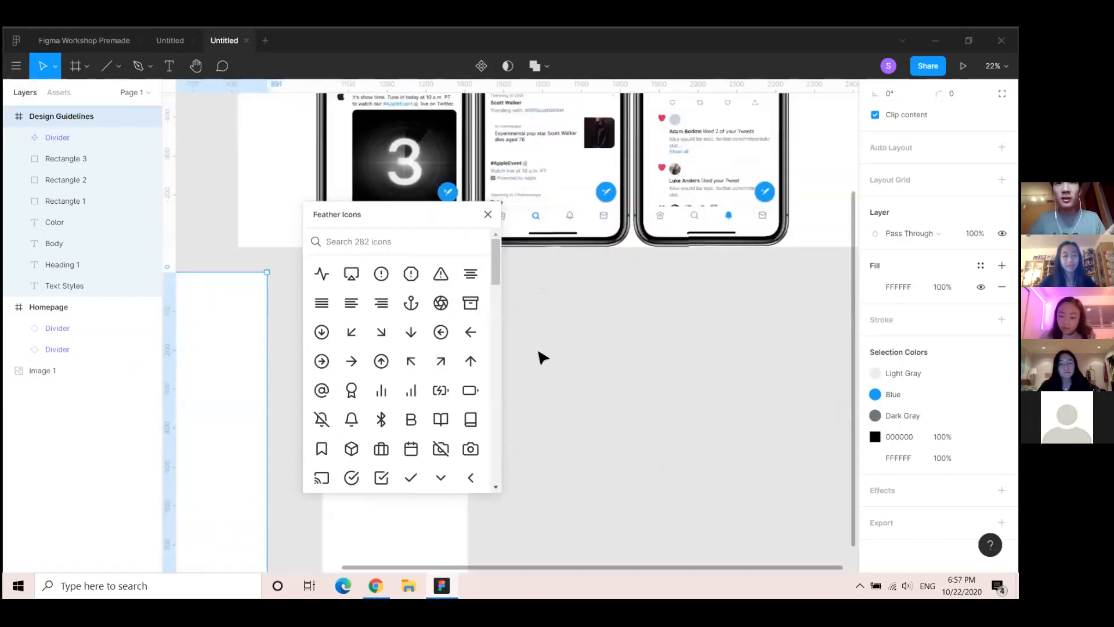
{"action": "left_click", "coordinate": [373, 241]}
{"action": "type", "text": "home"}
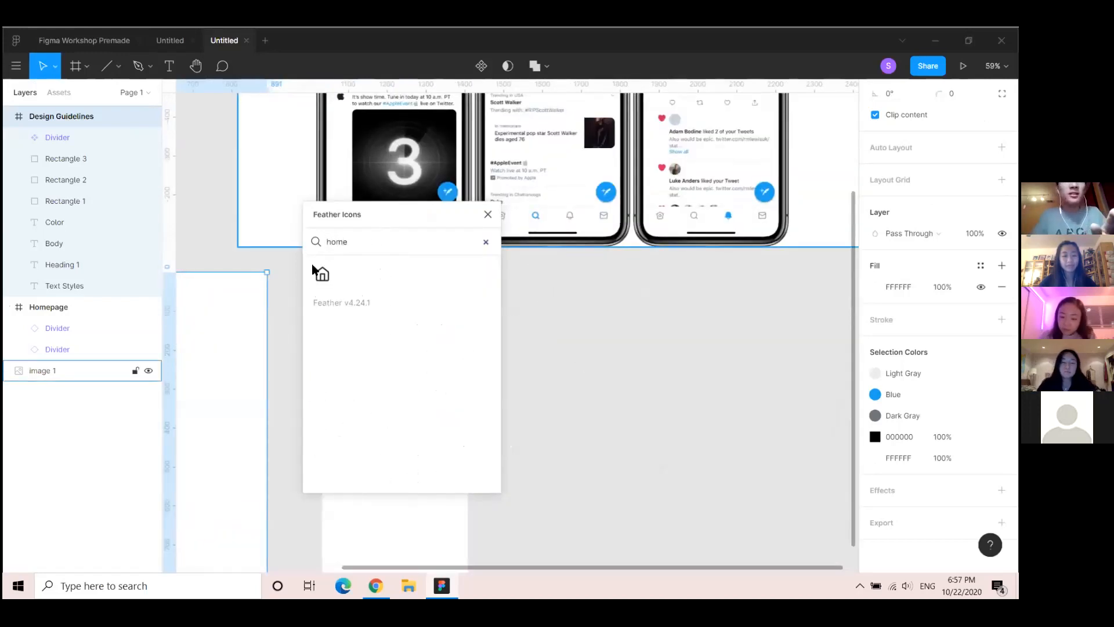
{"action": "left_click", "coordinate": [319, 272]}
{"action": "double_click", "coordinate": [368, 232]}
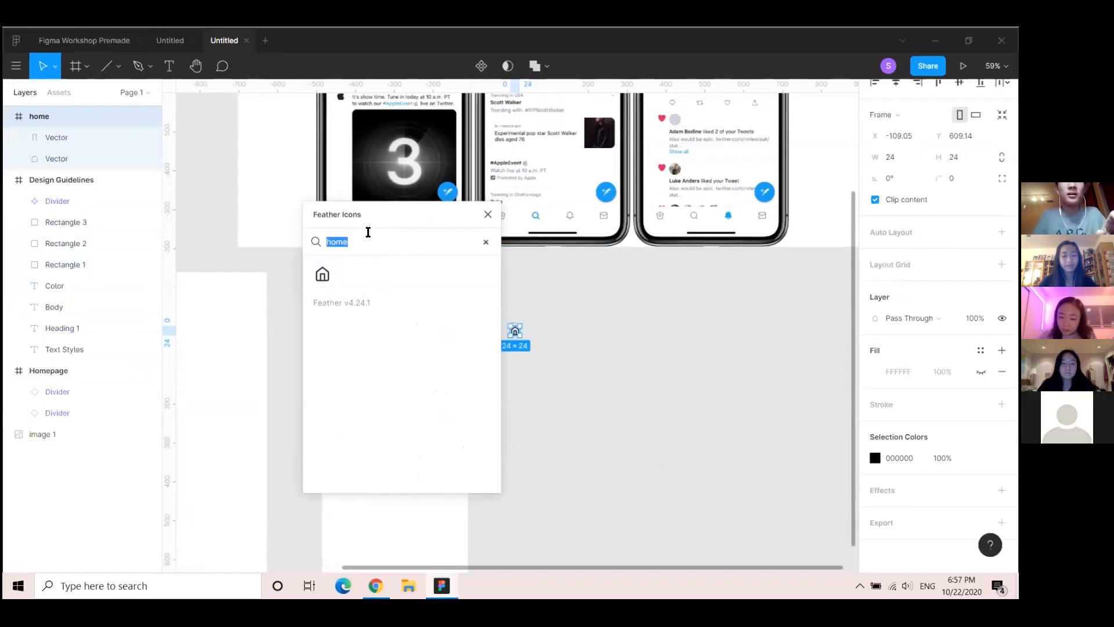
{"action": "type", "text": "searc"}
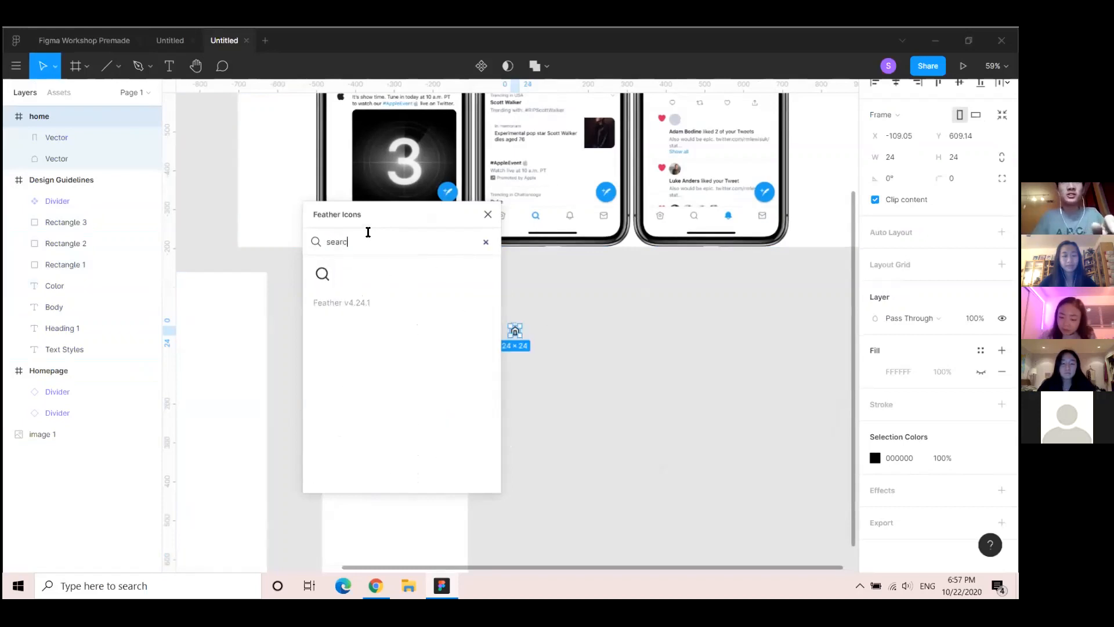
{"action": "left_click", "coordinate": [322, 274]}
Insert the bell ('notif') and mail icons, then clear the search and browse all icons
{"action": "double_click", "coordinate": [402, 230]}
{"action": "type", "text": "notif"}
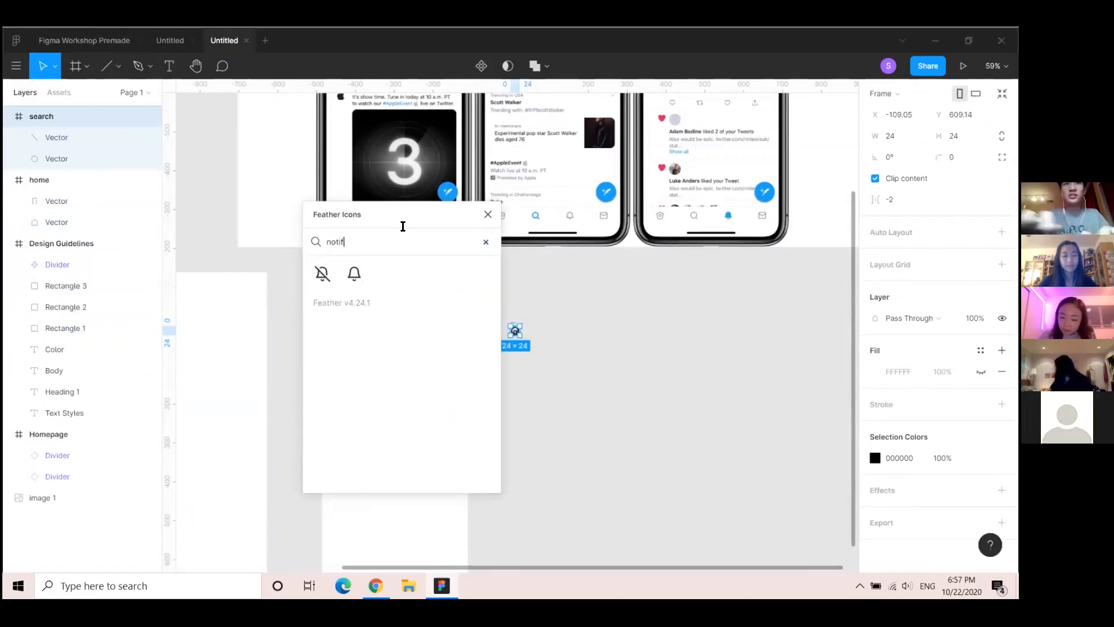
{"action": "left_click", "coordinate": [354, 274]}
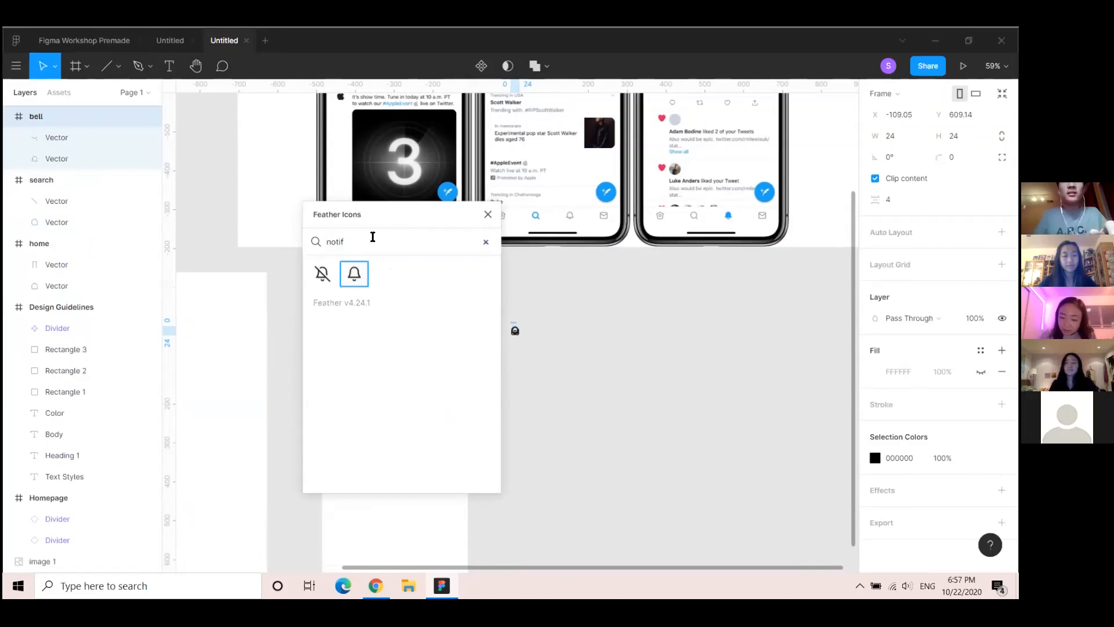
{"action": "type", "text": "mail"}
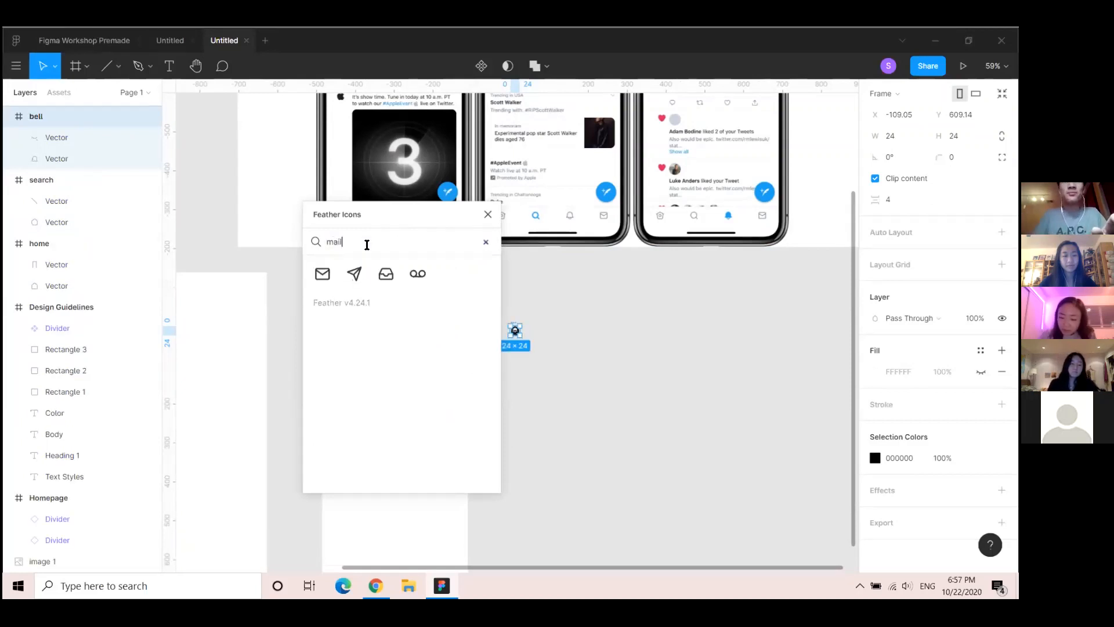
{"action": "left_click", "coordinate": [322, 273]}
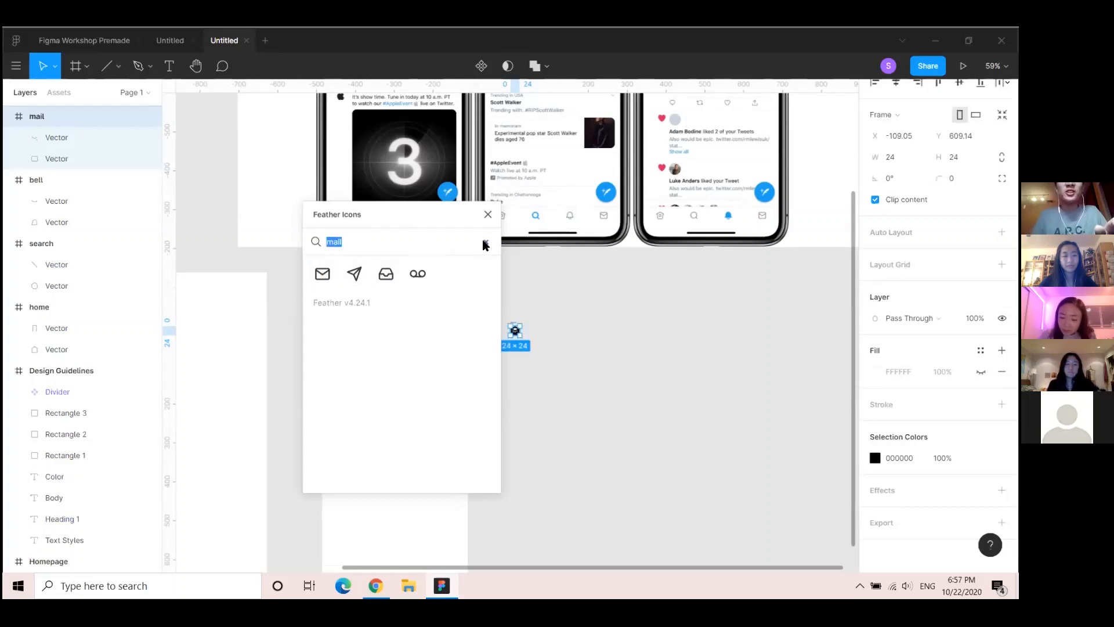
{"action": "left_click", "coordinate": [485, 243]}
{"action": "scroll", "coordinate": [447, 333], "scroll_direction": "down", "scroll_amount": 5}
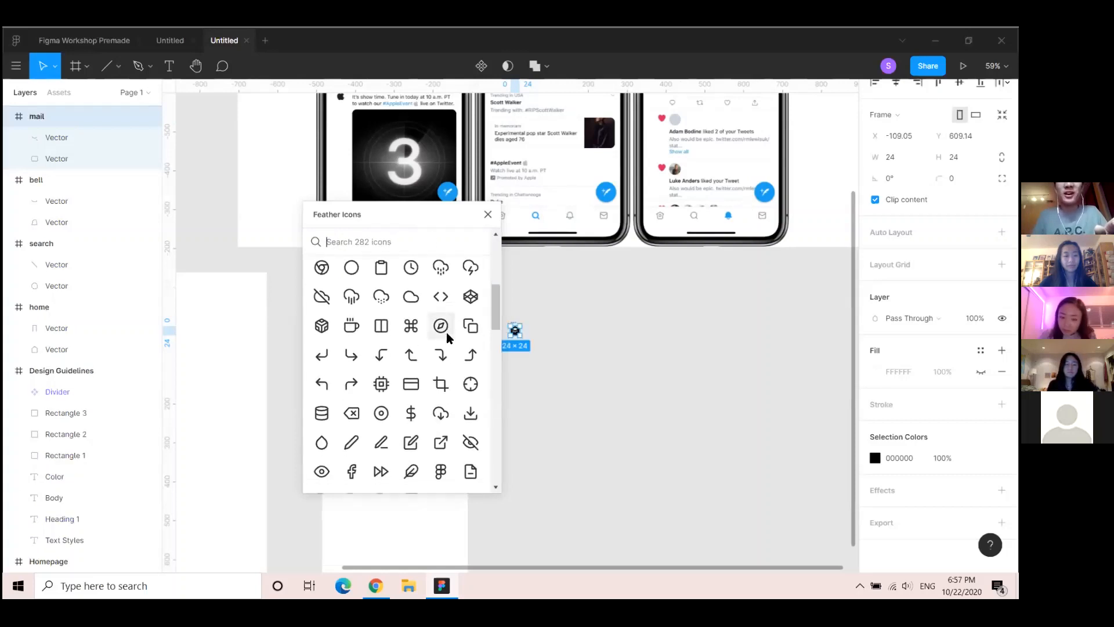
{"action": "scroll", "coordinate": [447, 335], "scroll_direction": "down", "scroll_amount": 10}
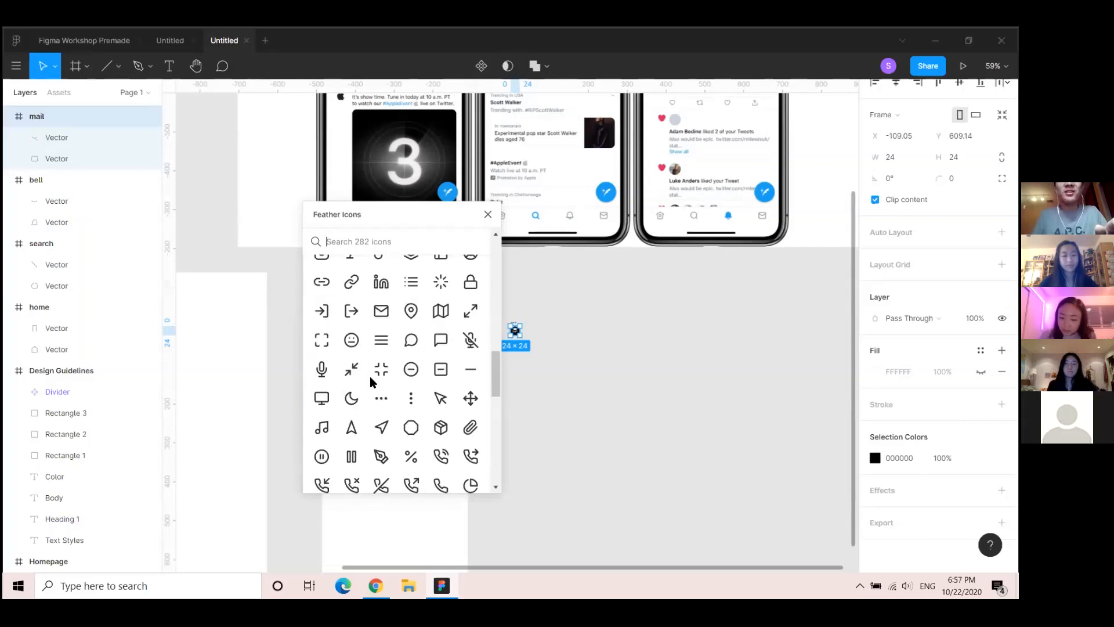
{"action": "scroll", "coordinate": [422, 375], "scroll_direction": "up", "scroll_amount": 15}
{"action": "scroll", "coordinate": [365, 403], "scroll_direction": "down", "scroll_amount": 10}
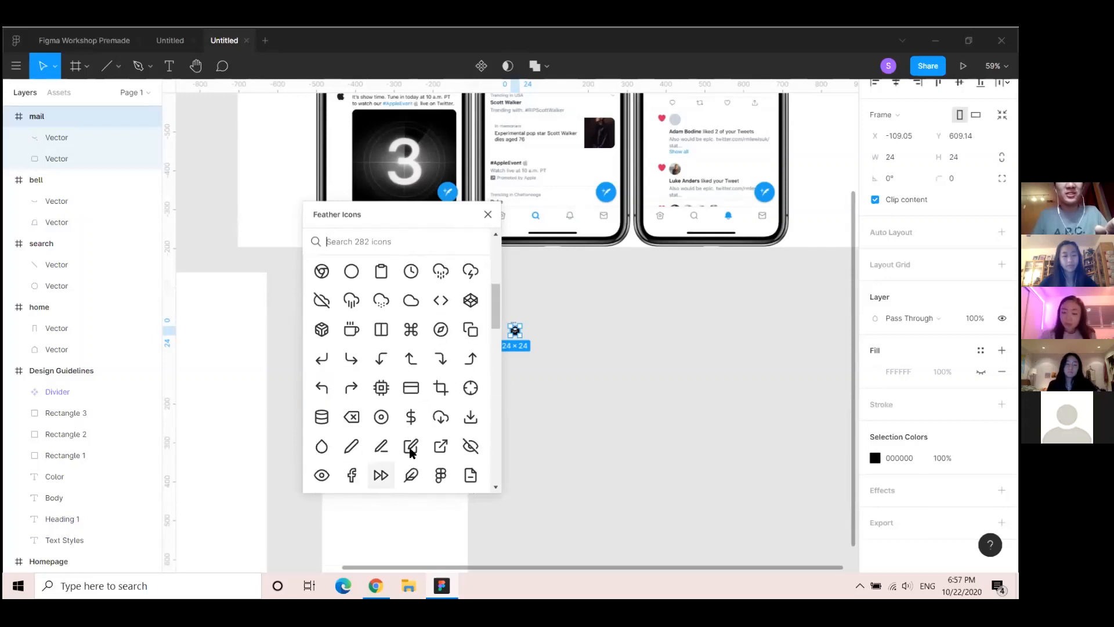
{"action": "scroll", "coordinate": [411, 453], "scroll_direction": "down", "scroll_amount": 5}
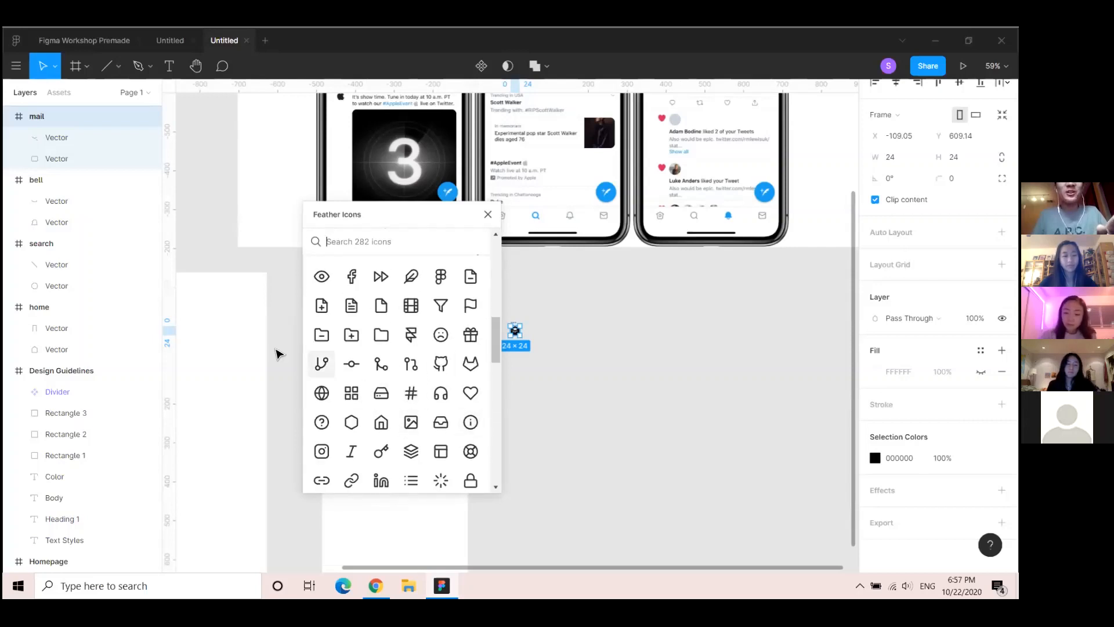
Close the plugin and move the mail icon into the Design Guidelines frame
{"action": "left_click", "coordinate": [488, 214]}
{"action": "left_click_drag", "start_coordinate": [348, 364], "coordinate": [590, 304]}
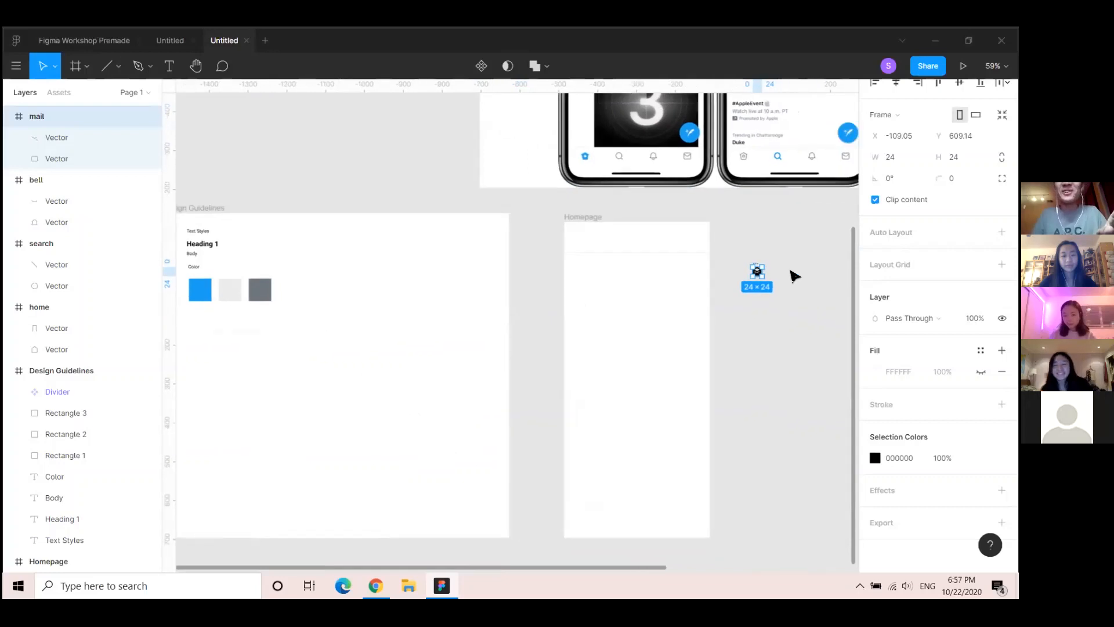
{"action": "scroll", "coordinate": [246, 348], "scroll_direction": "up", "scroll_amount": 3}
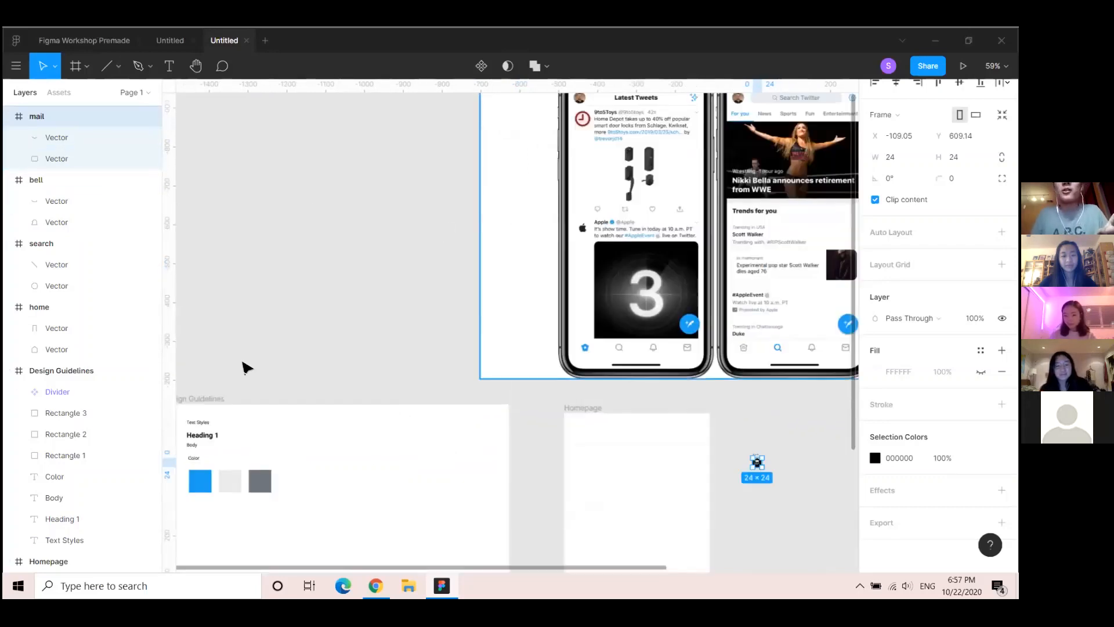
{"action": "scroll", "coordinate": [426, 277], "scroll_direction": "down", "scroll_amount": 4}
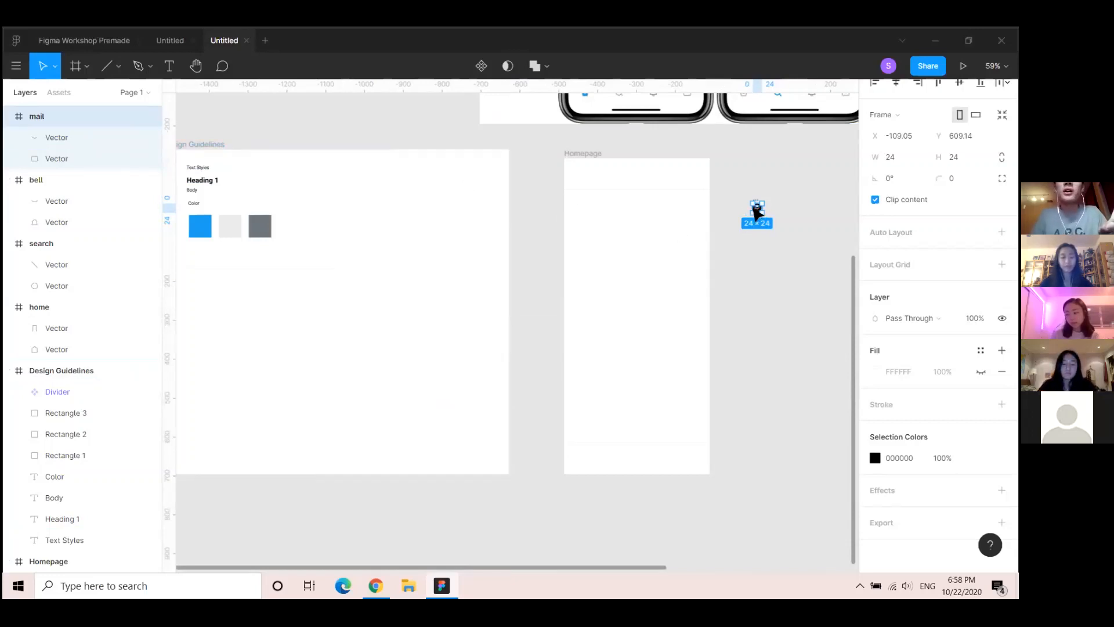
{"action": "left_click_drag", "start_coordinate": [757, 208], "coordinate": [110, 280]}
{"action": "left_click_drag", "start_coordinate": [402, 296], "coordinate": [362, 292]}
{"action": "left_click_drag", "start_coordinate": [489, 298], "coordinate": [357, 311]}
Line up the home, search and bell icons in a row beside the mail icon
{"action": "left_click", "coordinate": [772, 218]}
{"action": "left_click_drag", "start_coordinate": [609, 274], "coordinate": [779, 241]}
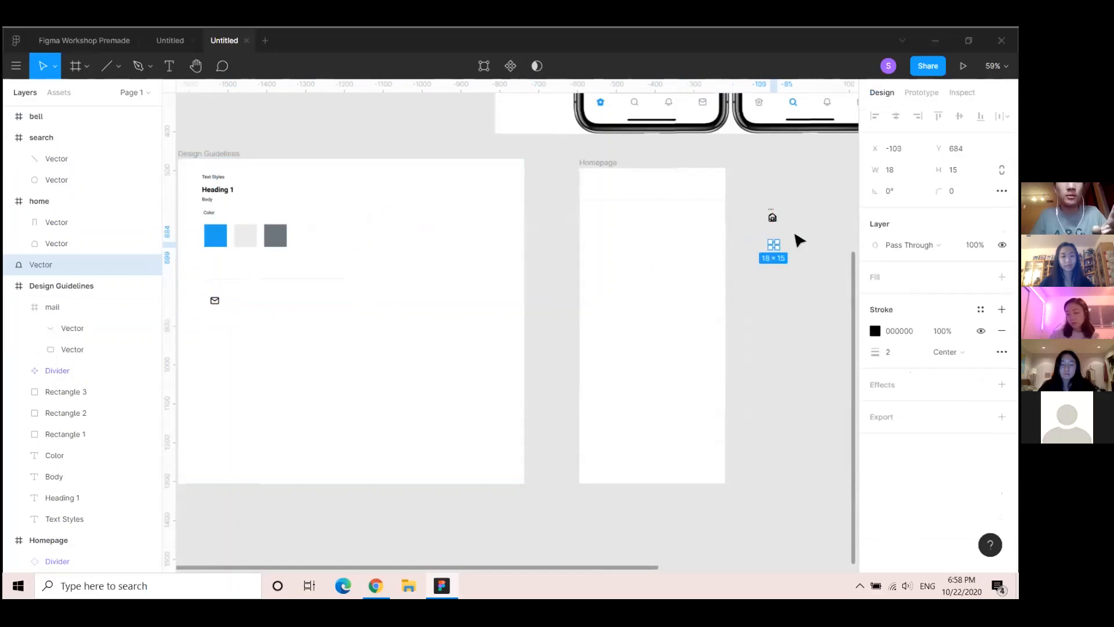
{"action": "key", "text": "ctrl+z"}
{"action": "left_click", "coordinate": [45, 222]}
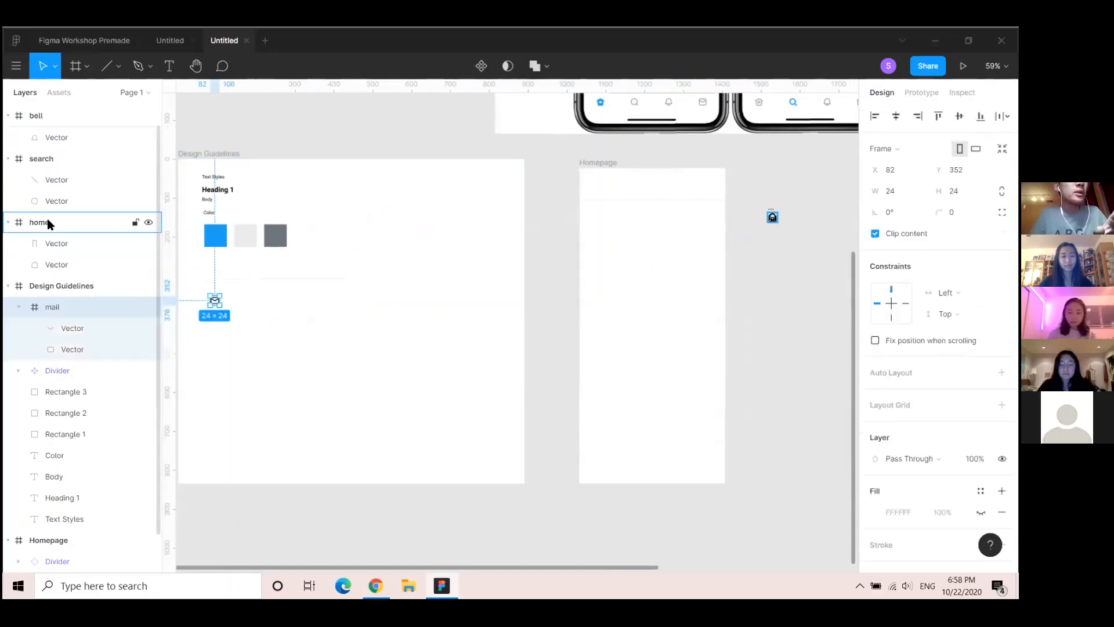
{"action": "left_click_drag", "start_coordinate": [772, 217], "coordinate": [240, 300]}
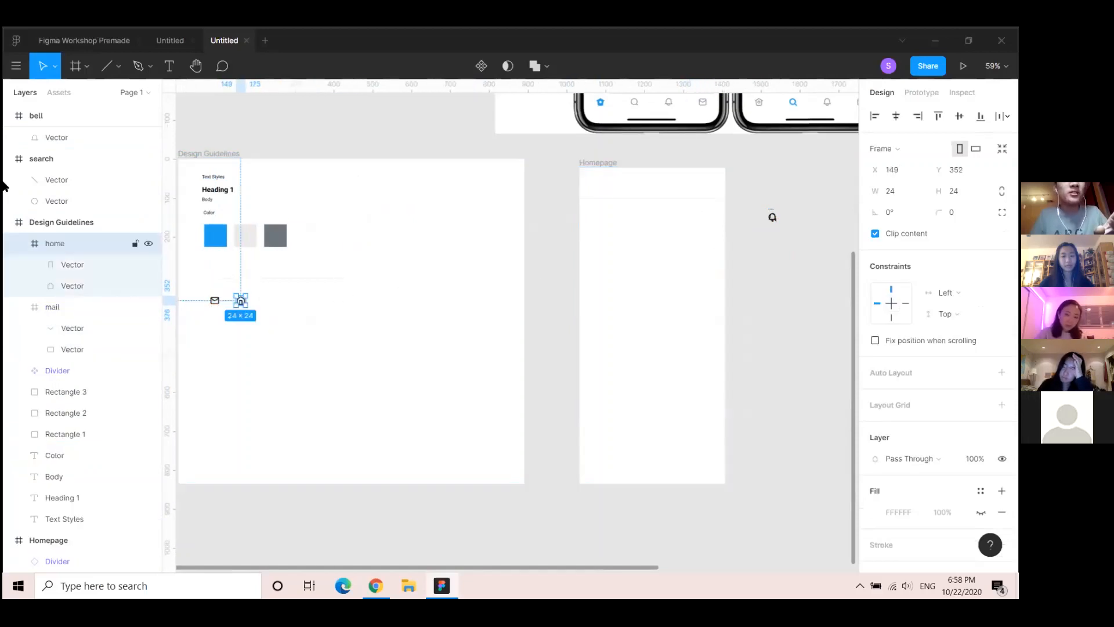
{"action": "left_click", "coordinate": [47, 181]}
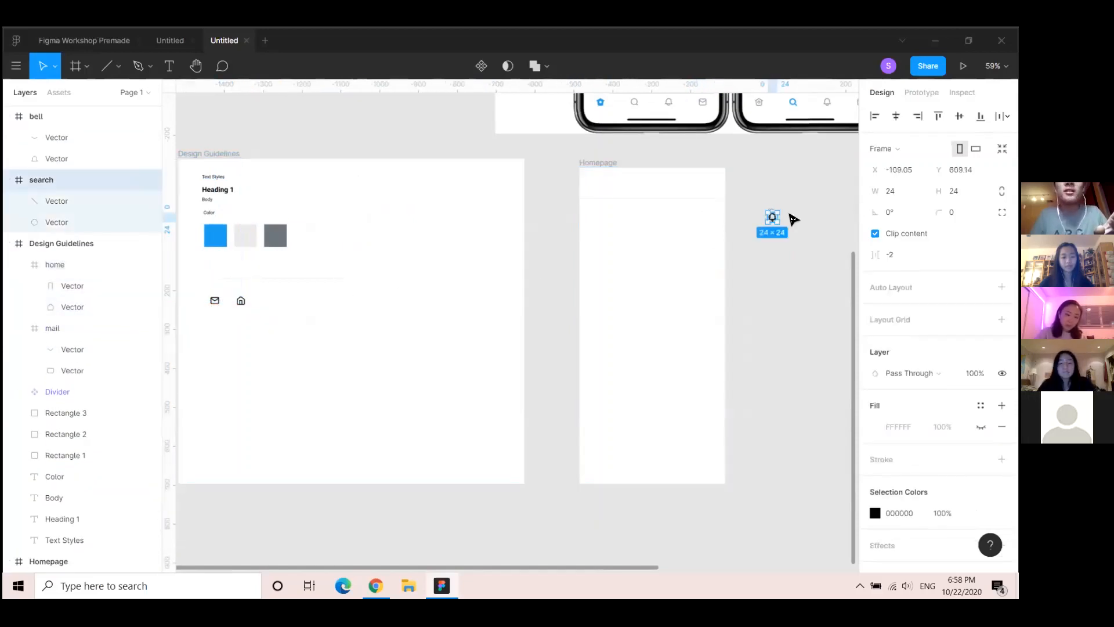
{"action": "left_click_drag", "start_coordinate": [772, 218], "coordinate": [268, 305]}
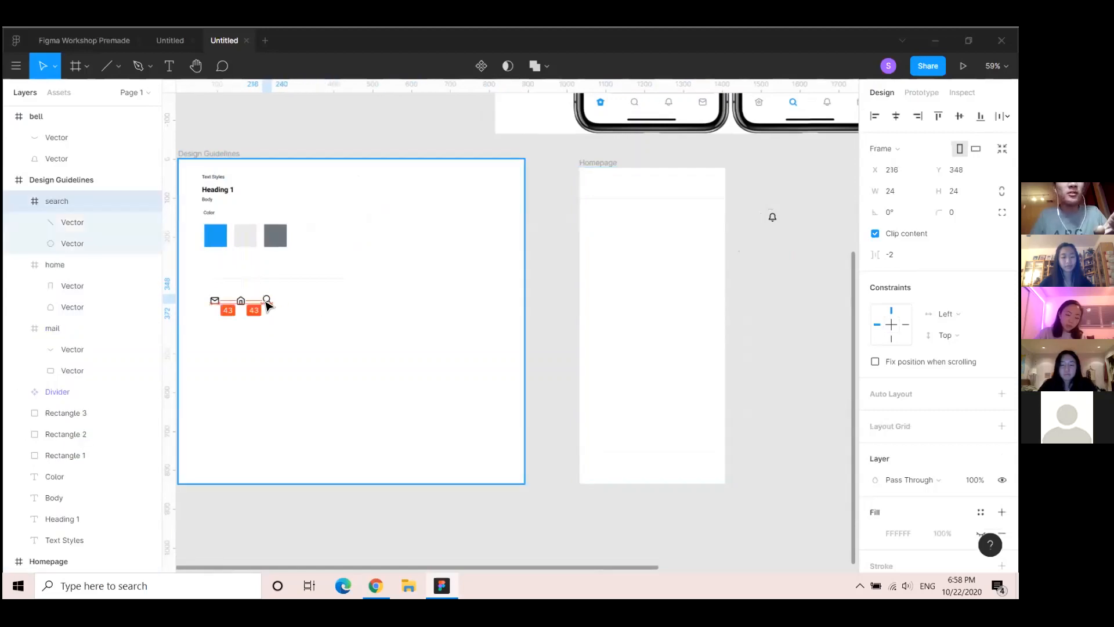
{"action": "left_click", "coordinate": [51, 117]}
{"action": "left_click_drag", "start_coordinate": [766, 222], "coordinate": [291, 301]}
{"action": "left_click_drag", "start_coordinate": [262, 366], "coordinate": [317, 375]}
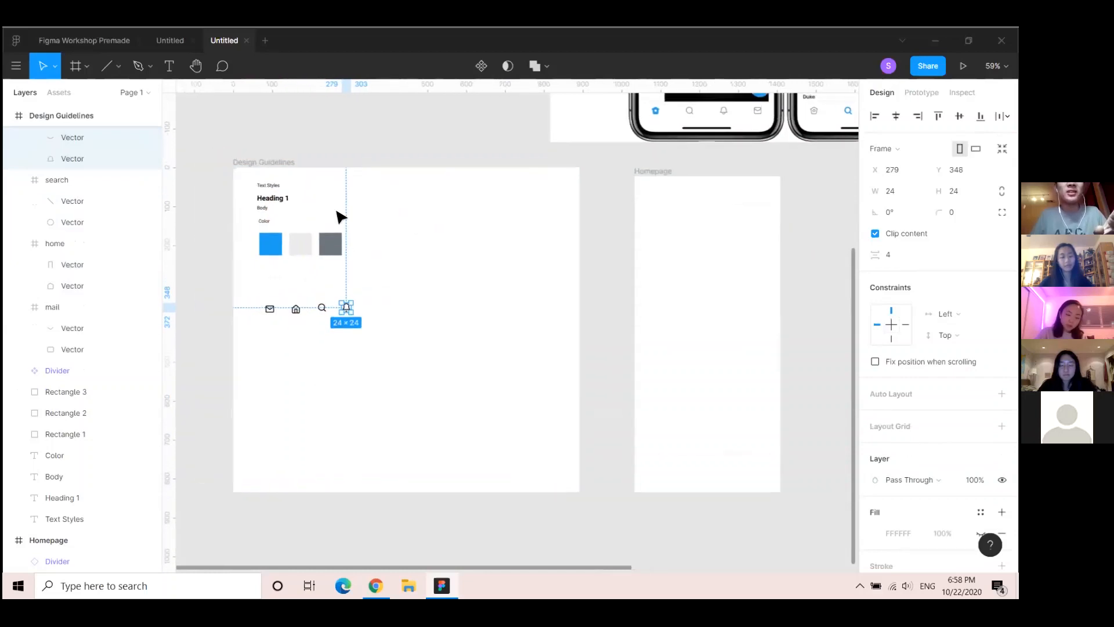
{"action": "left_click_drag", "start_coordinate": [342, 193], "coordinate": [336, 276]}
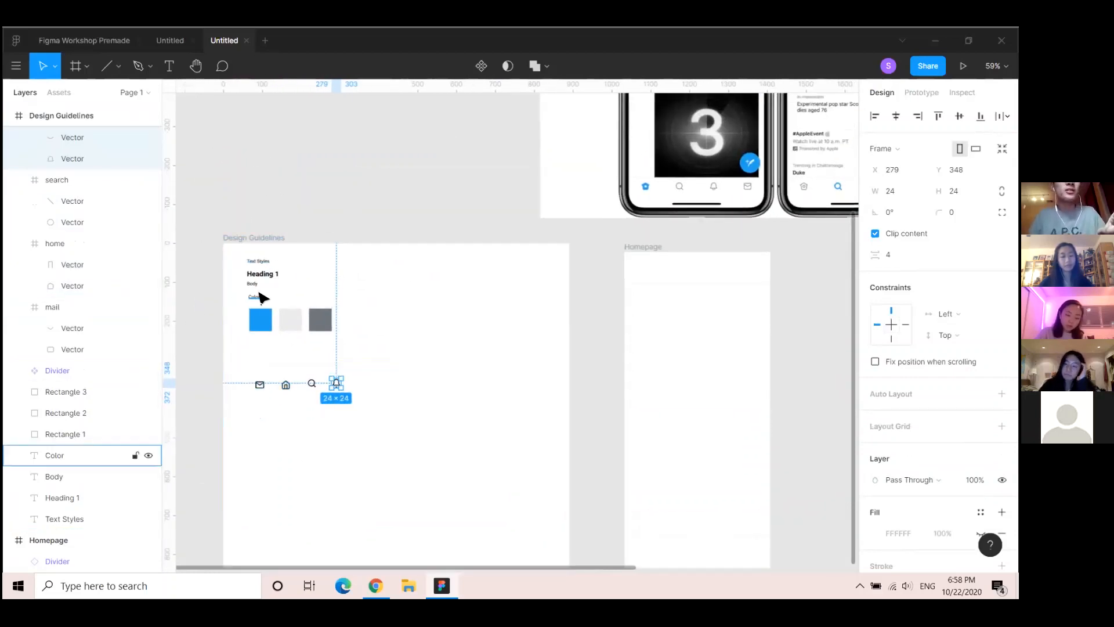
Create components from the bell, search, home and mail icons
{"action": "left_click", "coordinate": [481, 65]}
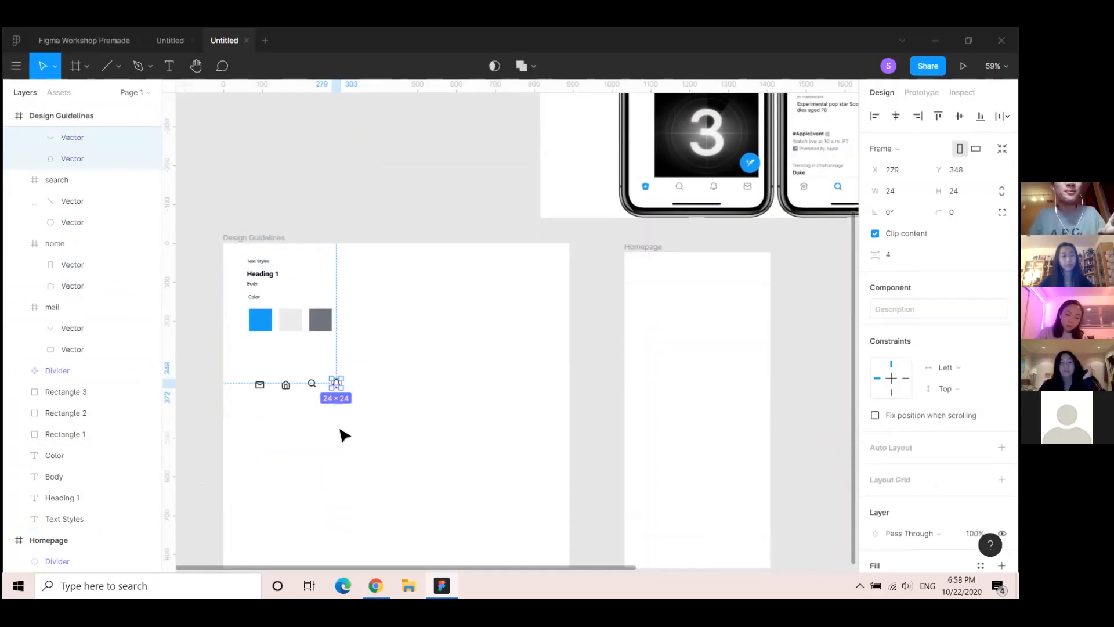
{"action": "left_click", "coordinate": [313, 383]}
{"action": "left_click", "coordinate": [481, 66]}
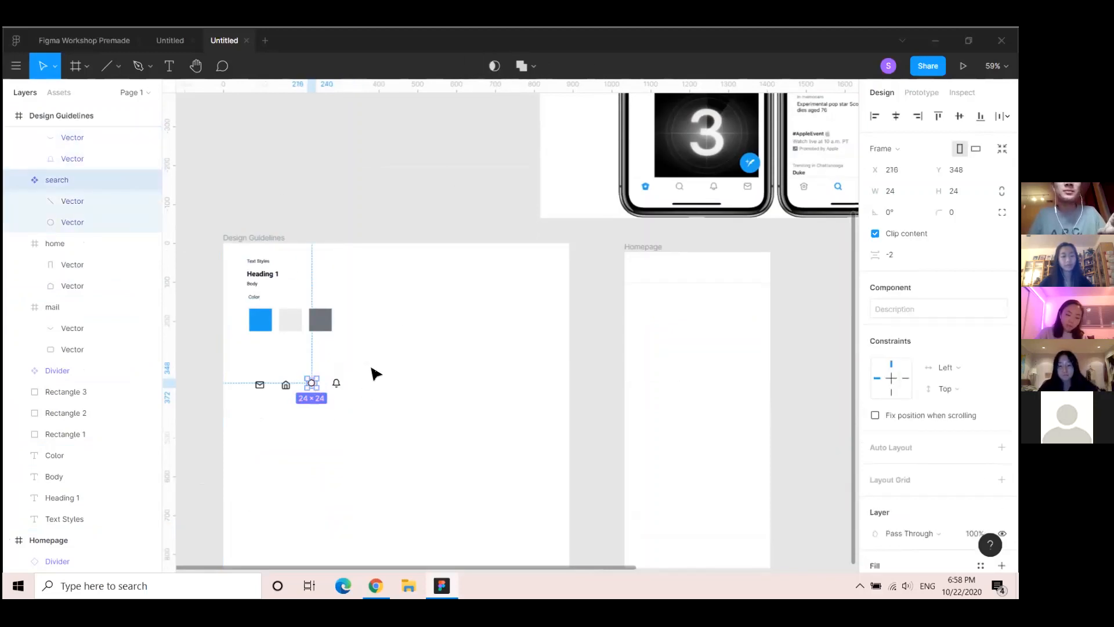
{"action": "left_click", "coordinate": [286, 385]}
{"action": "left_click", "coordinate": [482, 66]}
{"action": "left_click", "coordinate": [259, 384]}
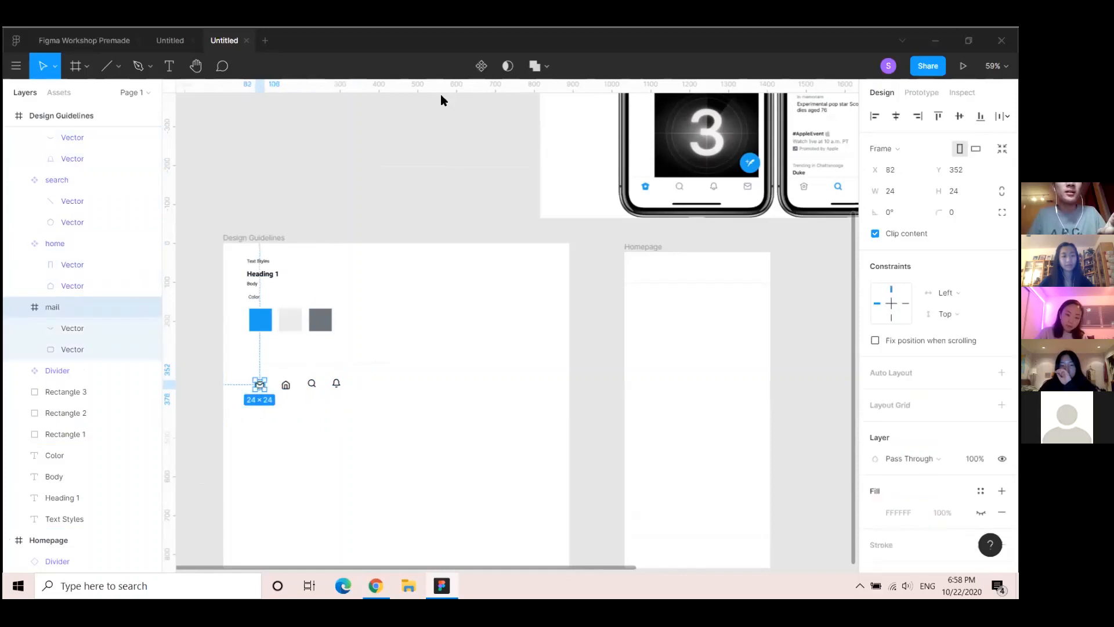
{"action": "left_click", "coordinate": [482, 66]}
{"action": "scroll", "coordinate": [142, 339], "scroll_direction": "up", "scroll_amount": 1}
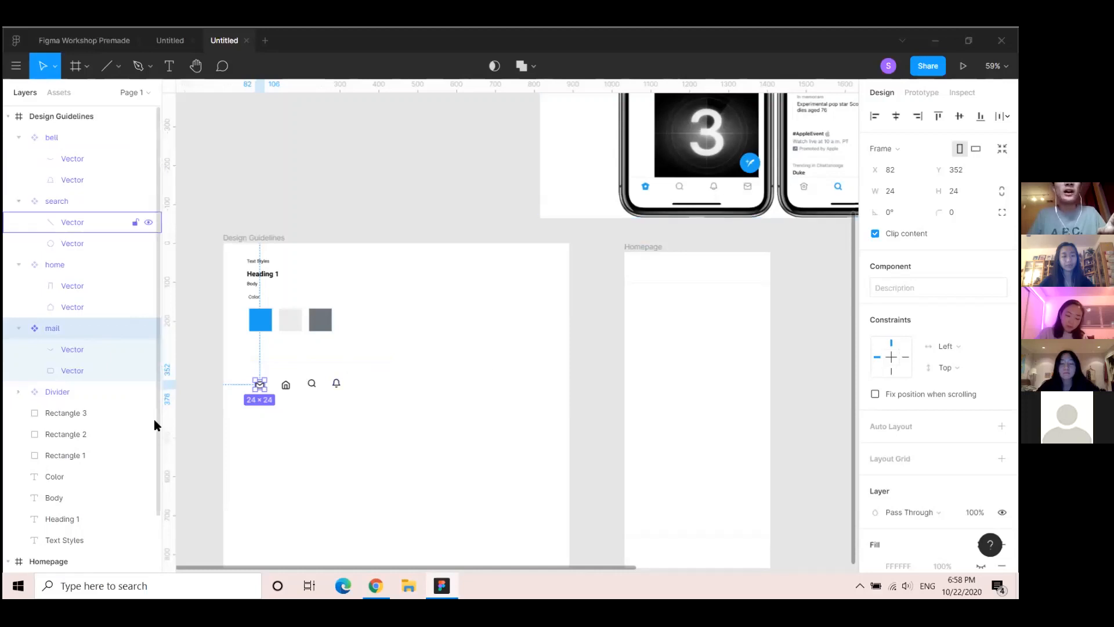
{"action": "left_click", "coordinate": [641, 249]}
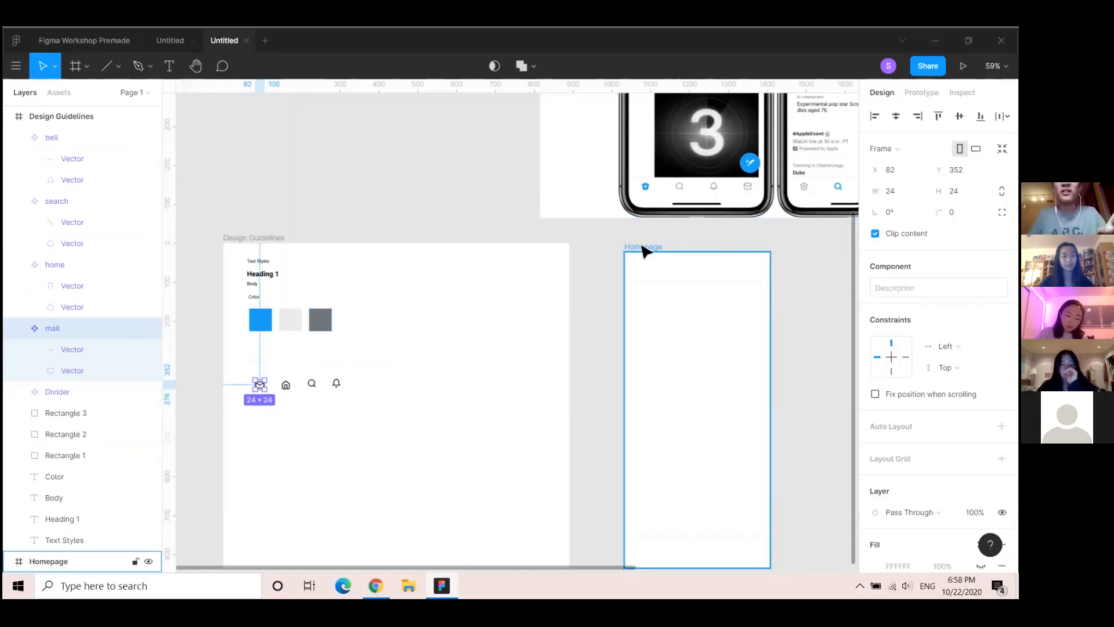
{"action": "left_click_drag", "start_coordinate": [577, 336], "coordinate": [523, 293]}
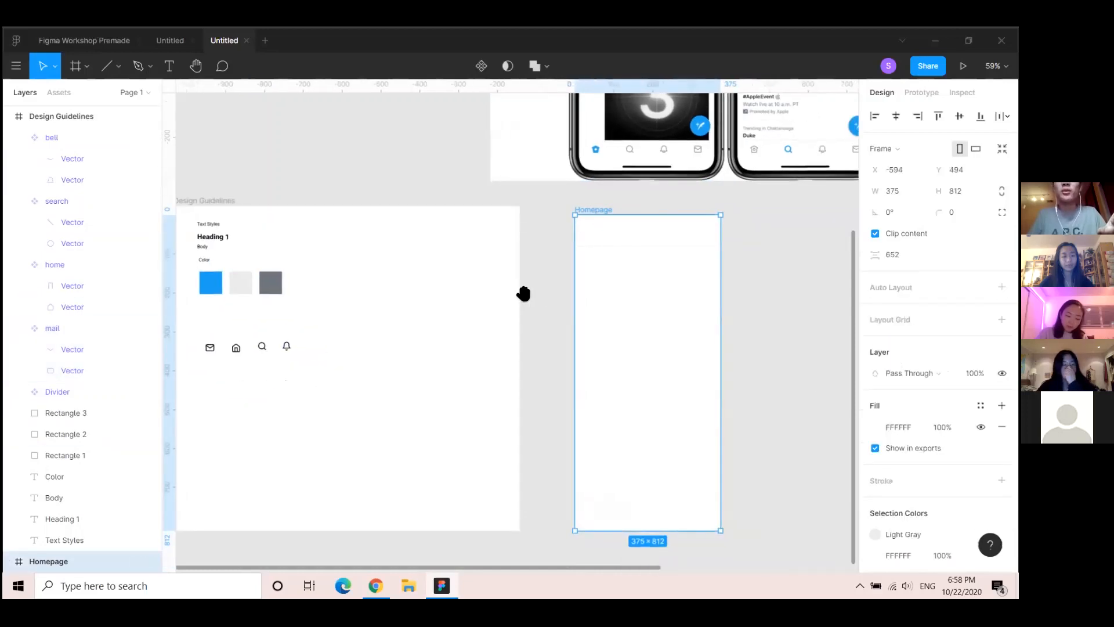
Drag home, search, mail and bell icon instances into a row along Homepage's bottom, then select all four
{"action": "left_click", "coordinate": [49, 93]}
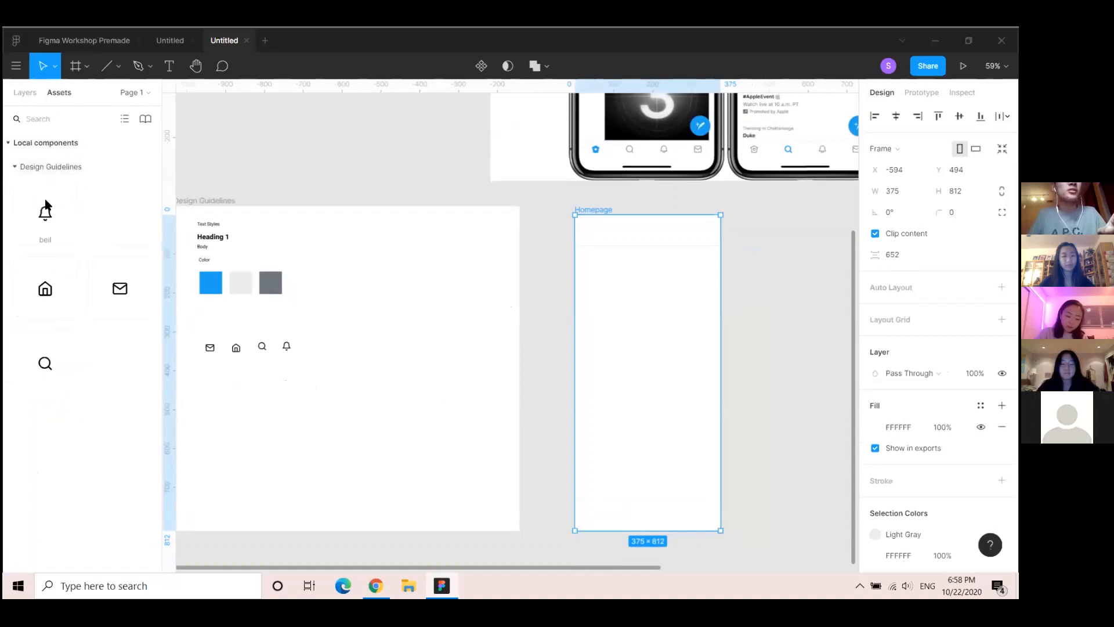
{"action": "left_click_drag", "start_coordinate": [45, 294], "coordinate": [598, 509]}
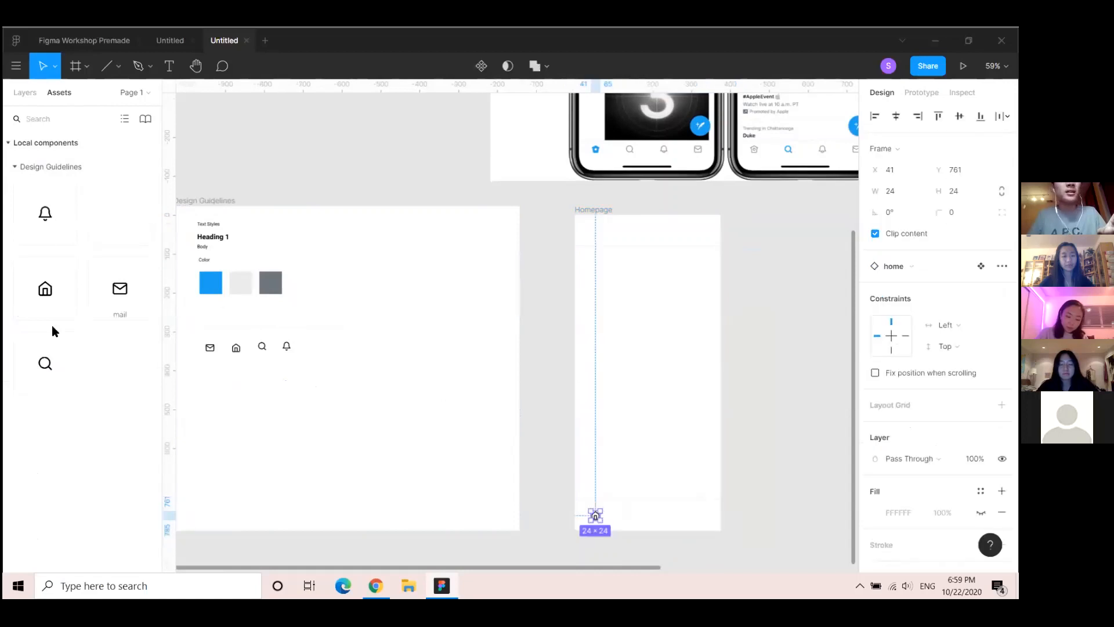
{"action": "left_click_drag", "start_coordinate": [45, 363], "coordinate": [627, 519]}
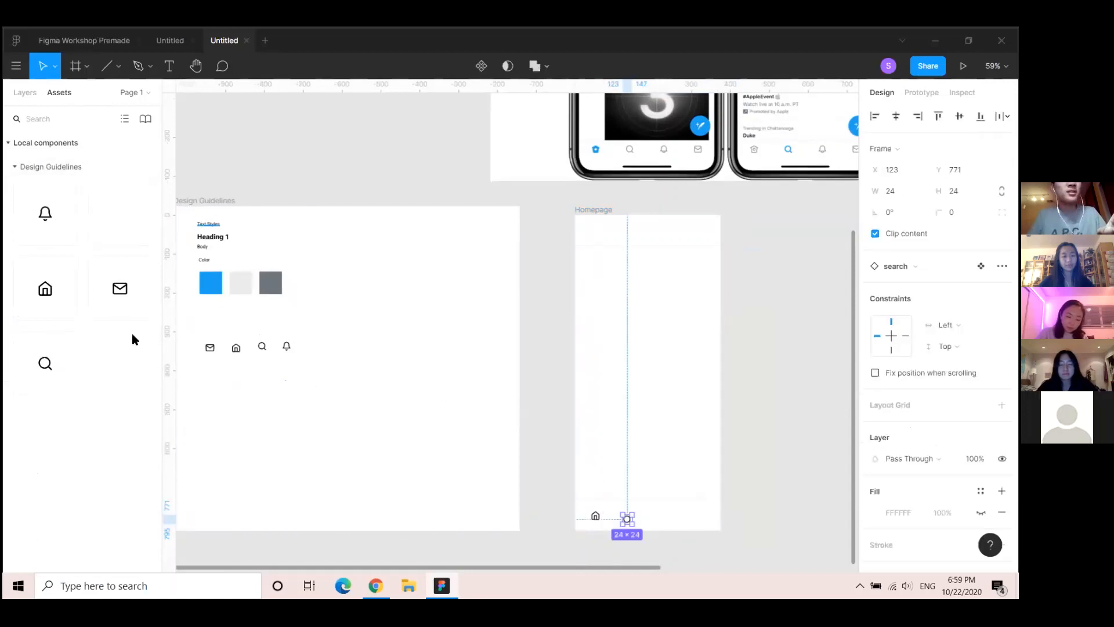
{"action": "mouse_move", "coordinate": [54, 225]}
{"action": "left_mouse_down"}
{"action": "mouse_move", "coordinate": [55, 241]}
{"action": "mouse_move", "coordinate": [50, 222]}
{"action": "left_mouse_up"}
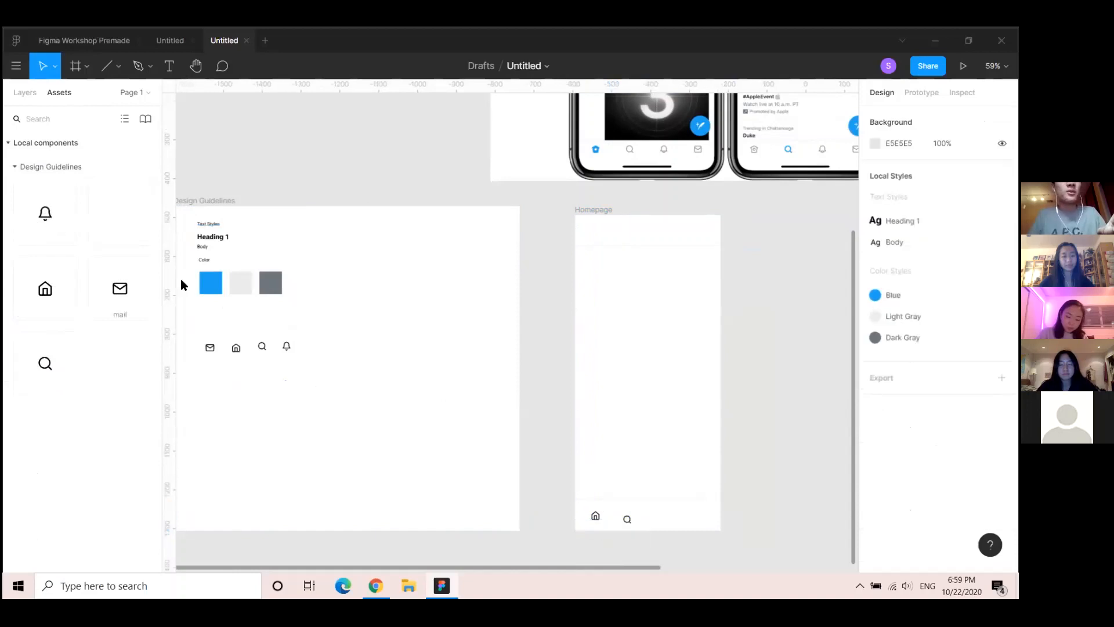
{"action": "left_click_drag", "start_coordinate": [181, 283], "coordinate": [647, 514]}
{"action": "left_click_drag", "start_coordinate": [301, 249], "coordinate": [672, 513]}
{"action": "left_click_drag", "start_coordinate": [749, 452], "coordinate": [552, 435]}
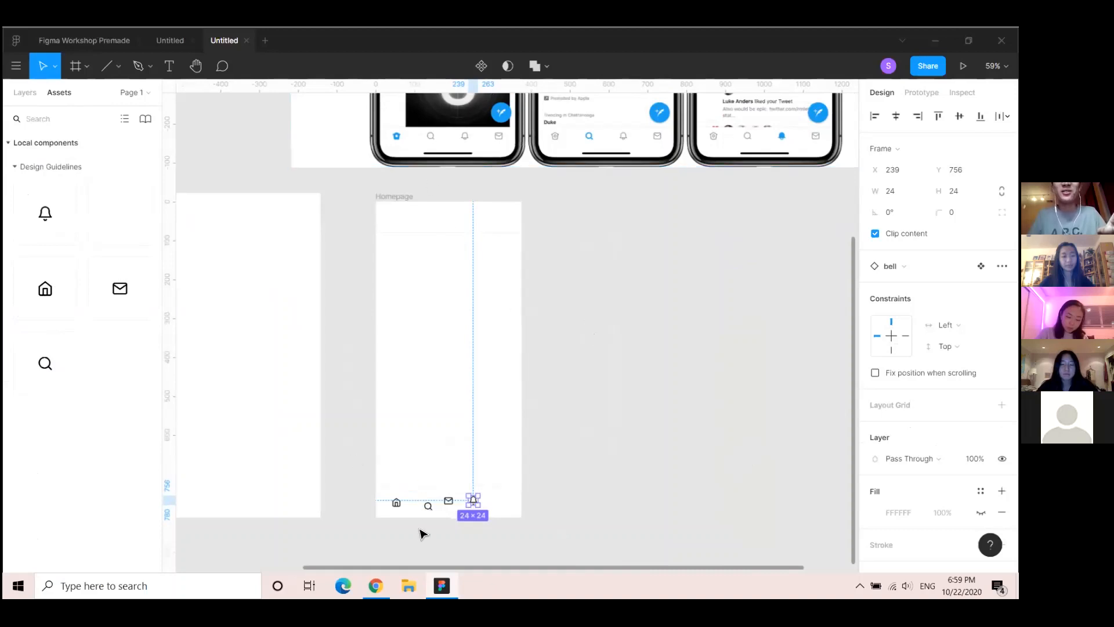
{"action": "left_click", "coordinate": [656, 464]}
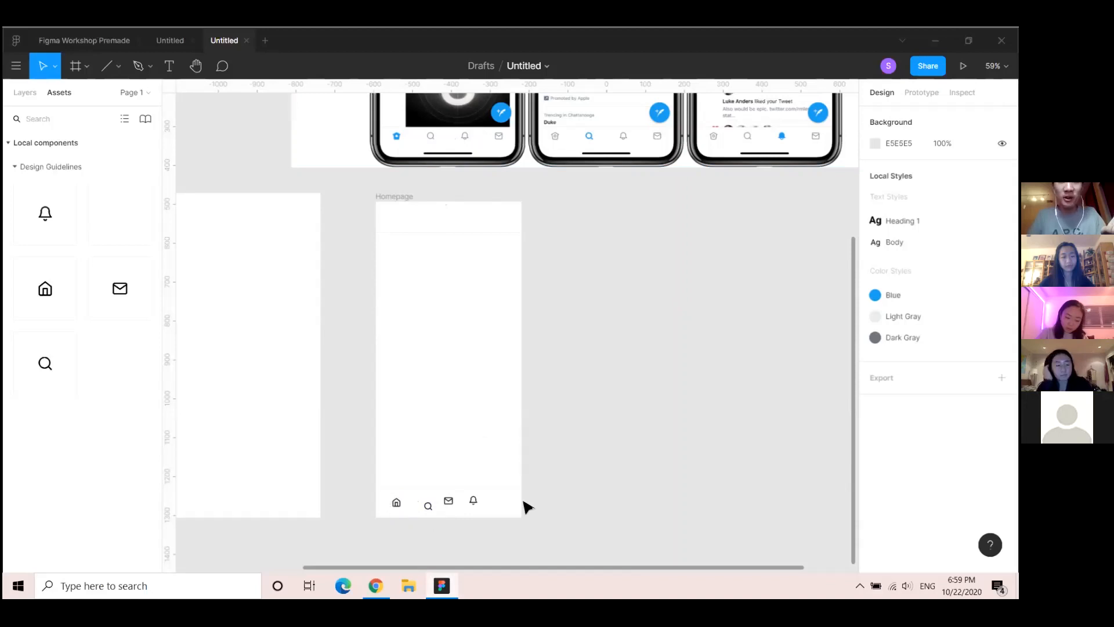
{"action": "left_click_drag", "start_coordinate": [381, 494], "coordinate": [500, 522]}
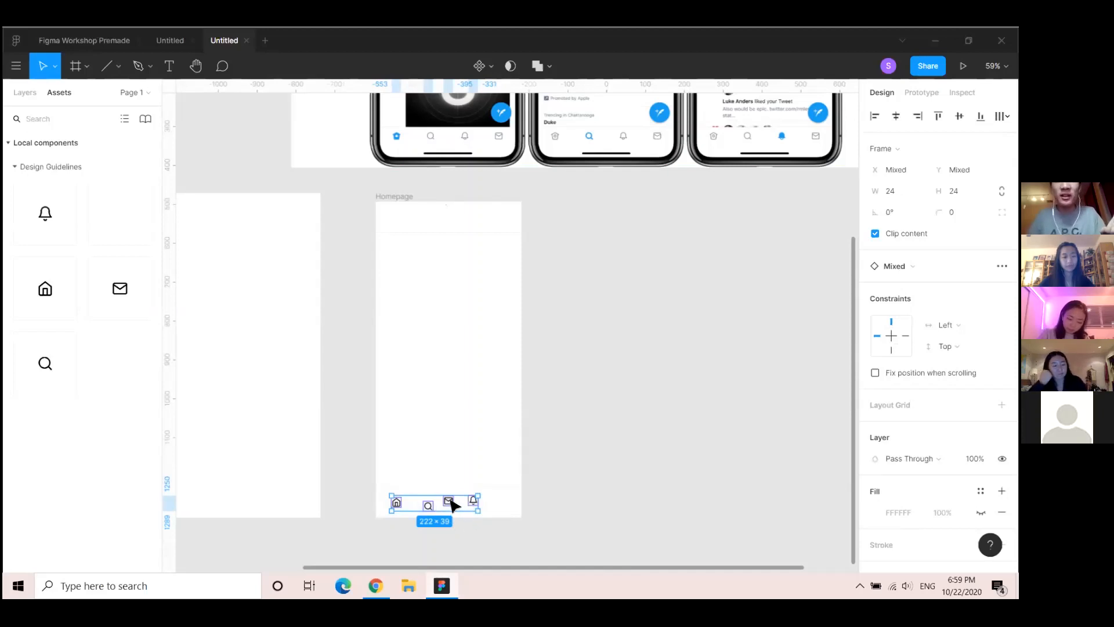
Wrap the four selected icons in an auto-layout row that hugs their height
{"action": "right_click", "coordinate": [452, 505]}
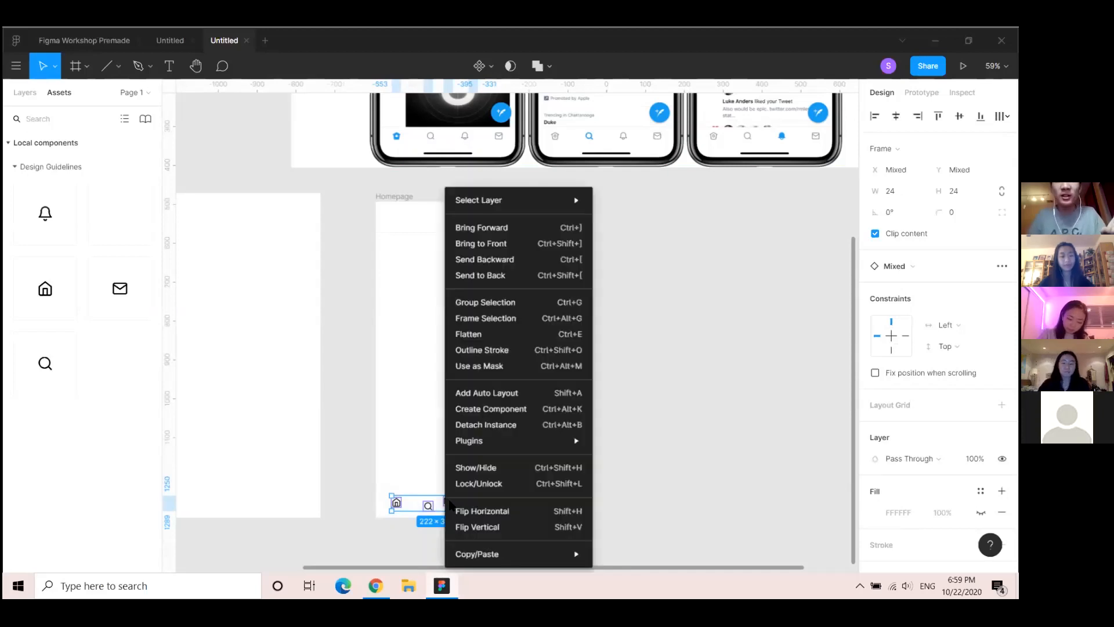
{"action": "left_click", "coordinate": [531, 394]}
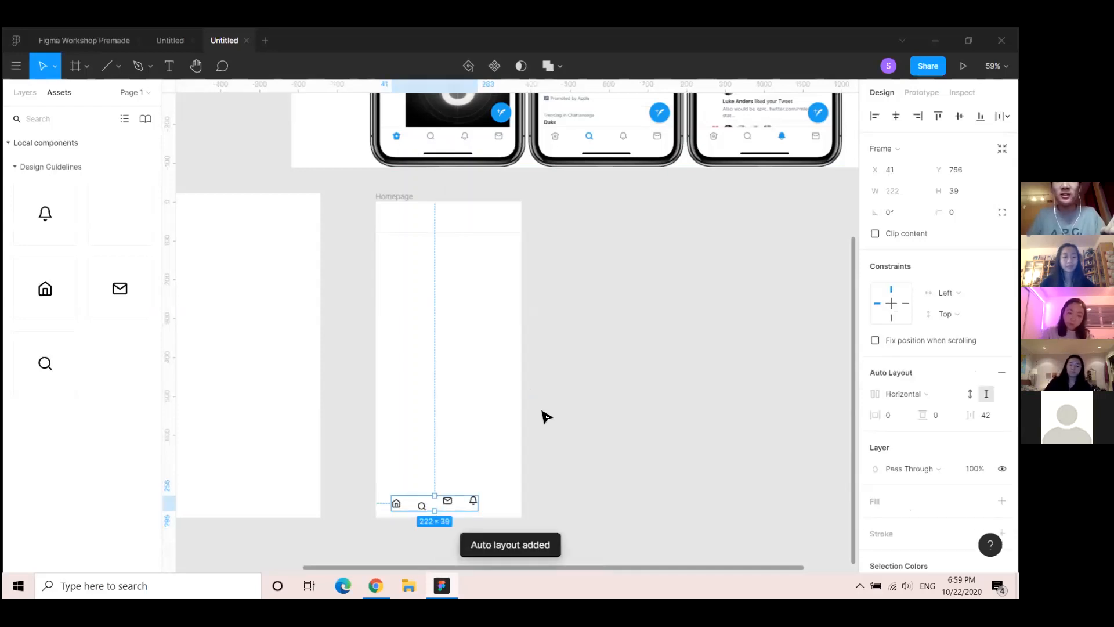
{"action": "scroll", "coordinate": [937, 324], "scroll_direction": "down", "scroll_amount": 1}
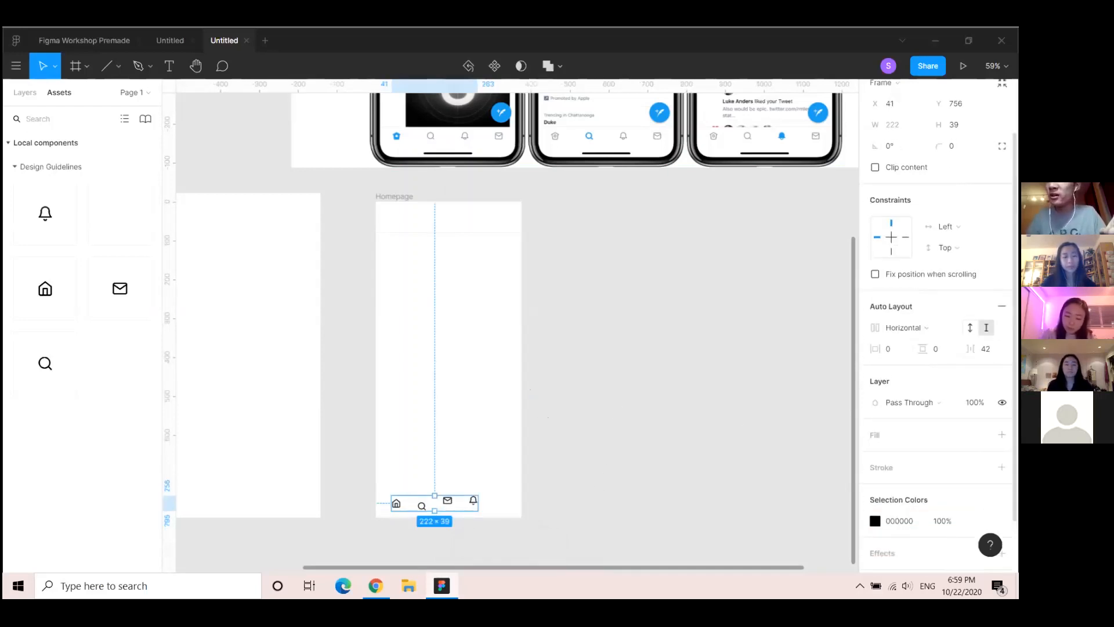
{"action": "left_click", "coordinate": [970, 328]}
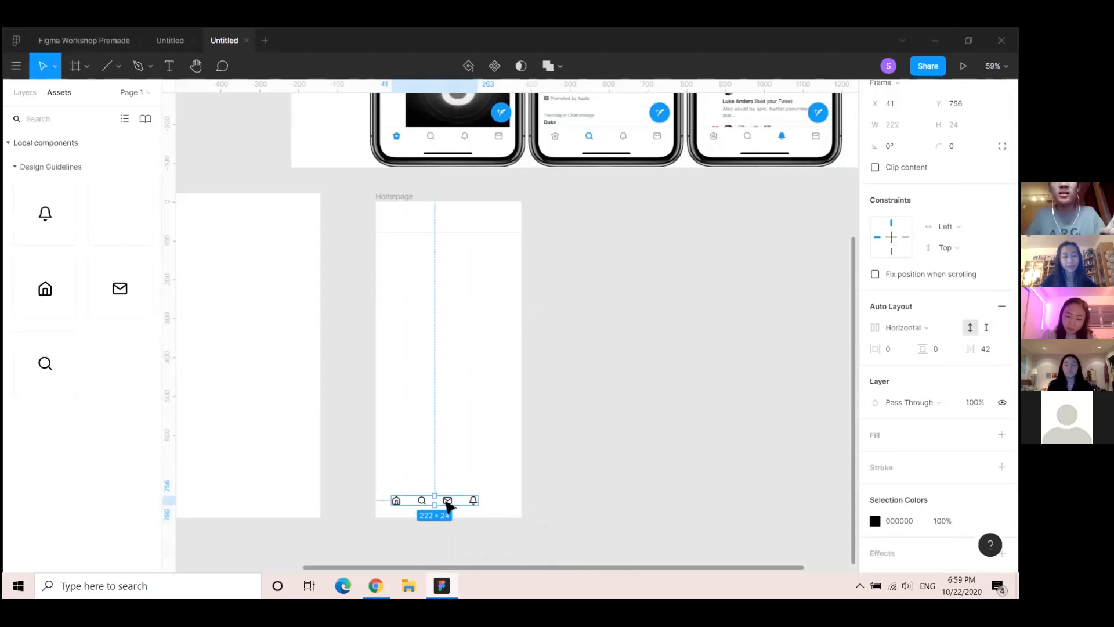
{"action": "mouse_move", "coordinate": [447, 502]}
{"action": "left_mouse_down"}
{"action": "mouse_move", "coordinate": [459, 502]}
{"action": "mouse_move", "coordinate": [450, 505]}
{"action": "left_mouse_up"}
{"action": "scroll", "coordinate": [450, 507], "scroll_direction": "up", "scroll_amount": 3}
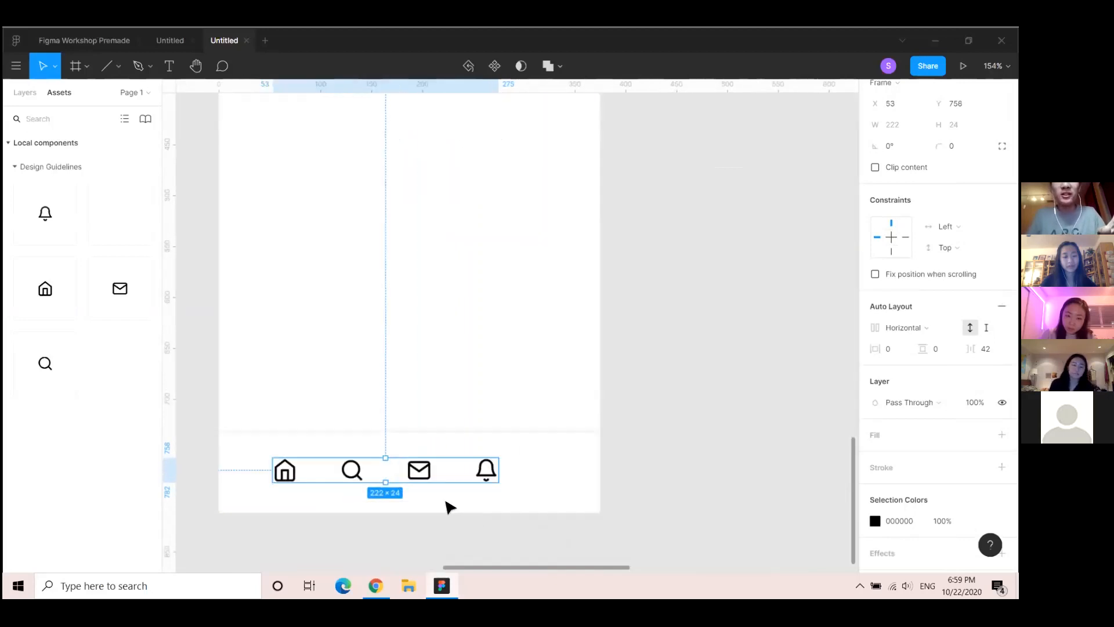
{"action": "scroll", "coordinate": [428, 483], "scroll_direction": "down", "scroll_amount": 3}
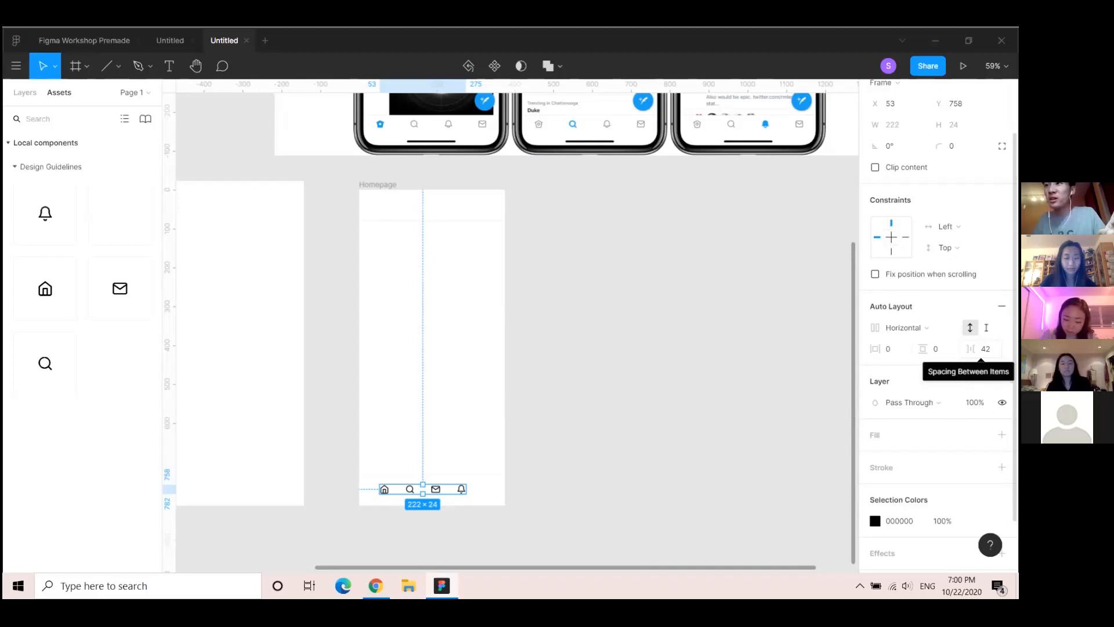
Set the icon spacing to 63 and centre the nav bar horizontally in Homepage
{"action": "left_click_drag", "start_coordinate": [970, 348], "coordinate": [994, 353]}
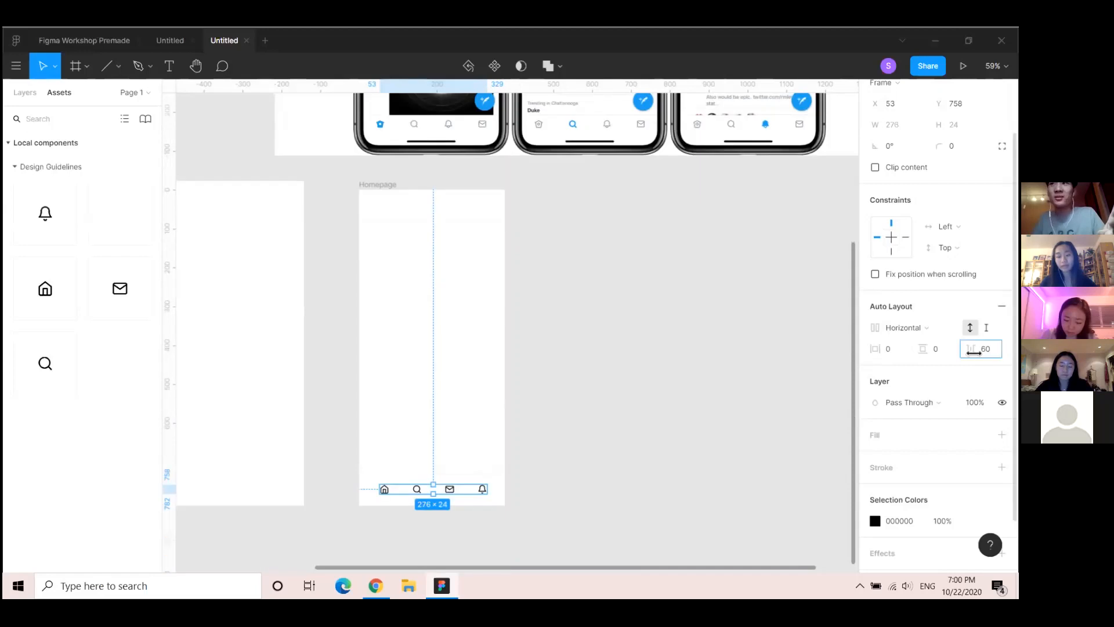
{"action": "left_click_drag", "start_coordinate": [986, 349], "coordinate": [989, 349]}
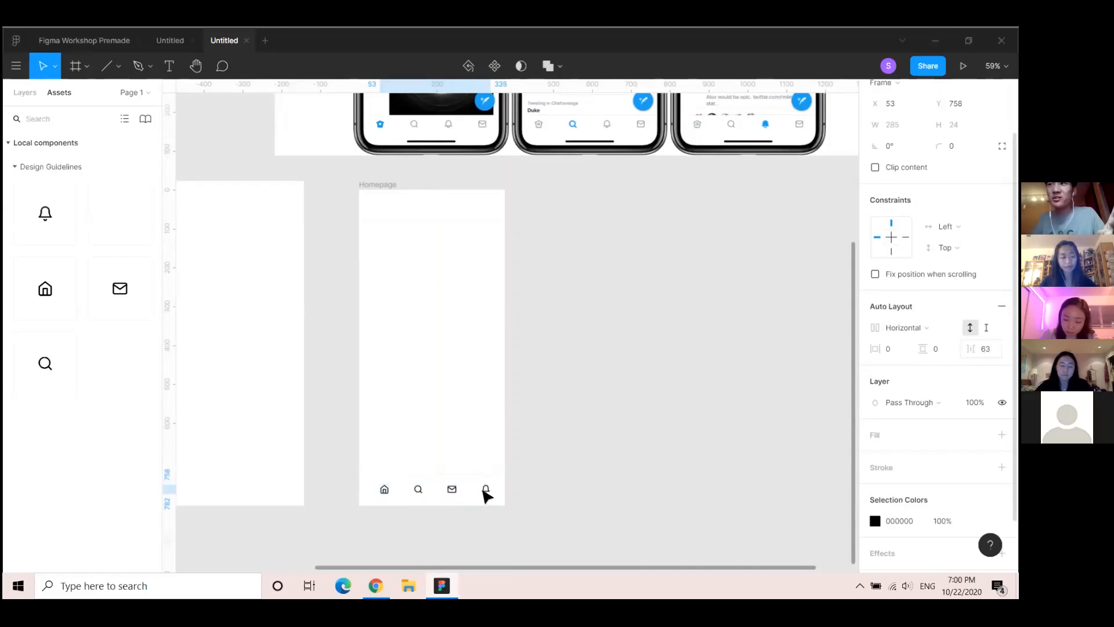
{"action": "left_click_drag", "start_coordinate": [481, 487], "coordinate": [481, 491]}
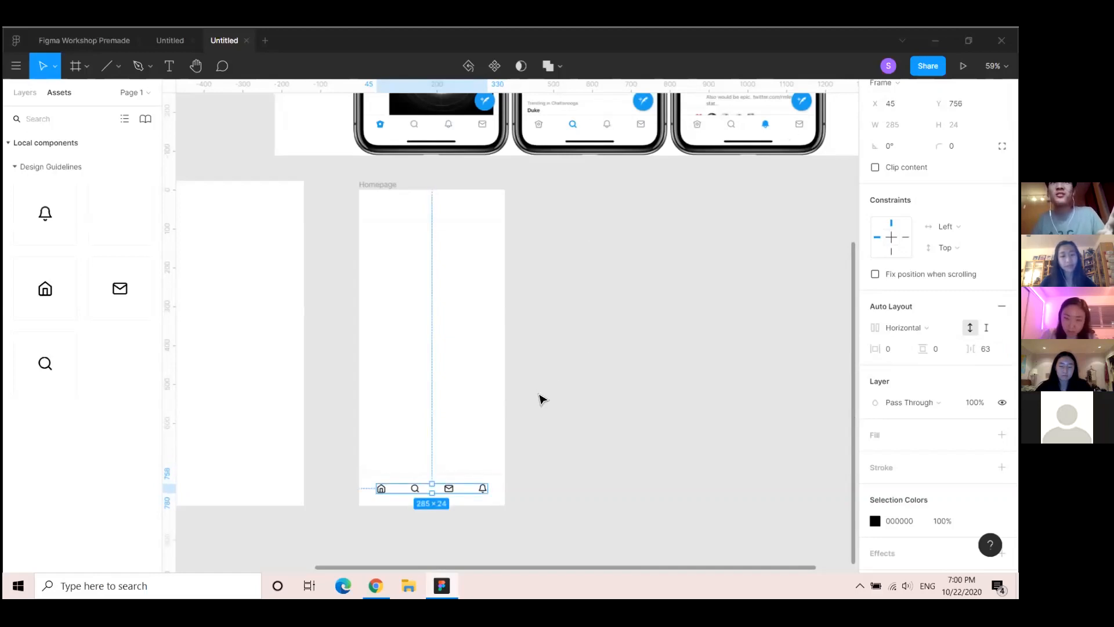
{"action": "scroll", "coordinate": [415, 120], "scroll_direction": "up", "scroll_amount": 2}
{"action": "scroll", "coordinate": [440, 217], "scroll_direction": "down", "scroll_amount": 2}
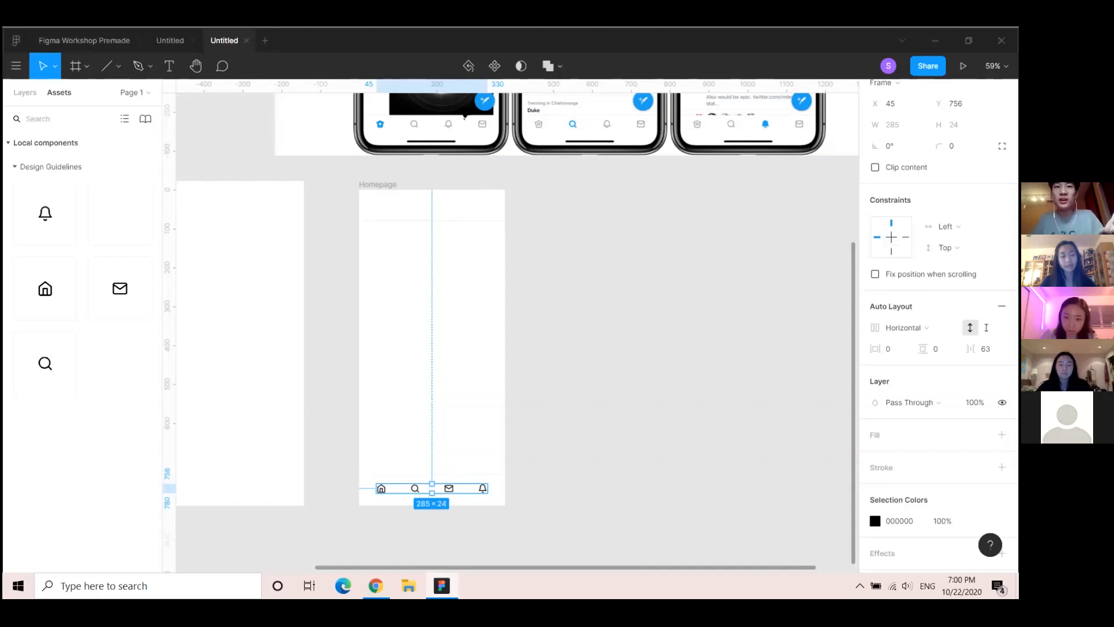
Move the mail icon to the end of the row and recentre the row at Homepage's bottom
{"action": "left_click", "coordinate": [450, 489]}
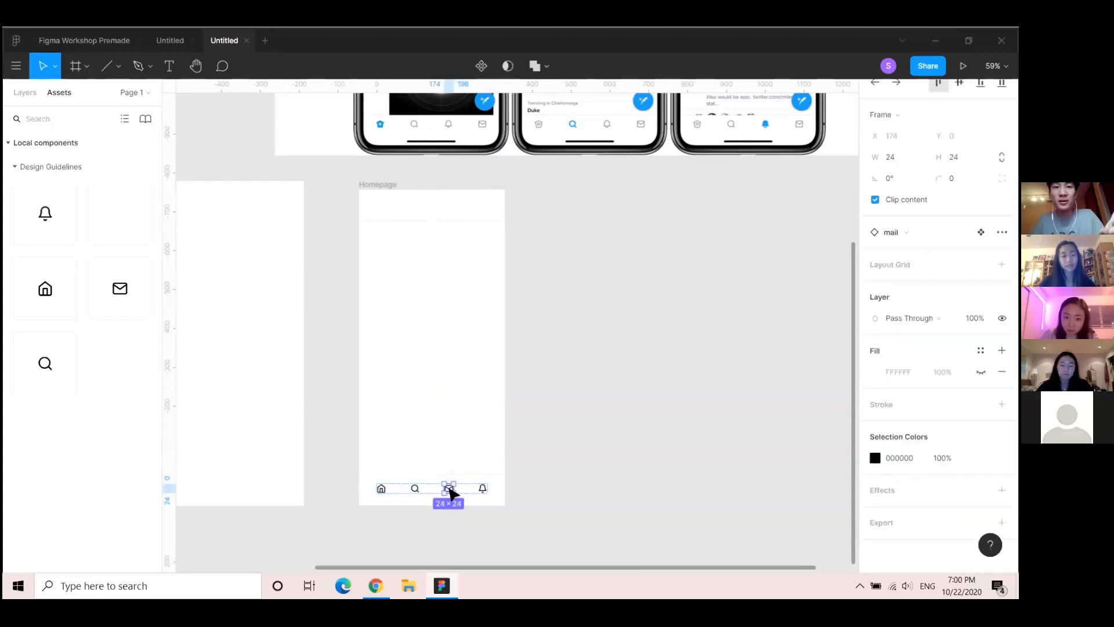
{"action": "left_click_drag", "start_coordinate": [449, 486], "coordinate": [484, 493]}
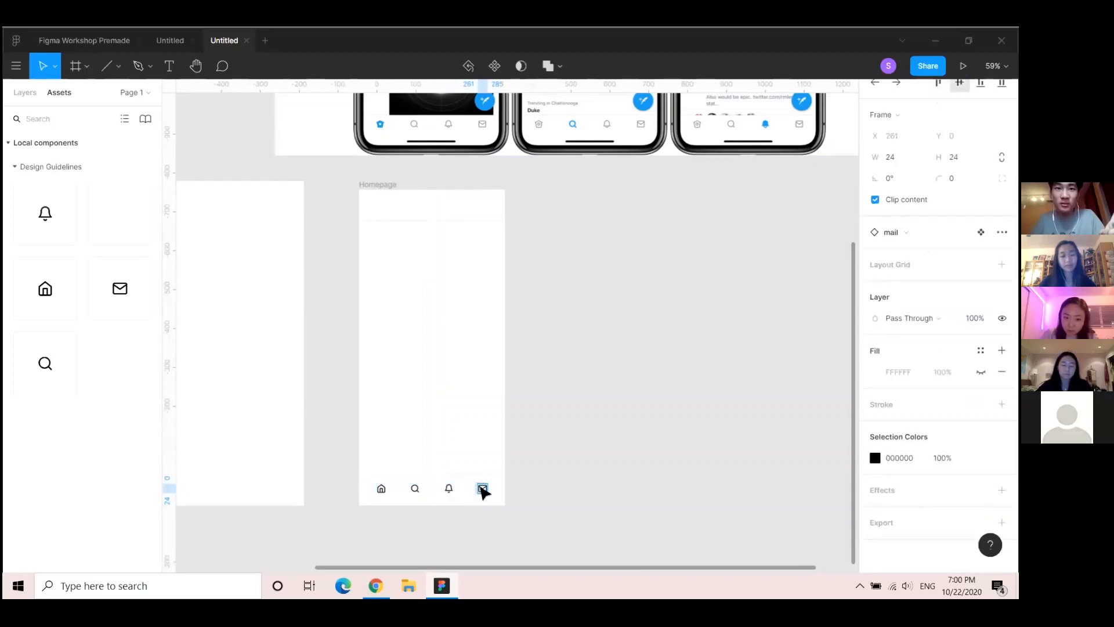
{"action": "left_click", "coordinate": [482, 490]}
{"action": "left_click", "coordinate": [552, 422]}
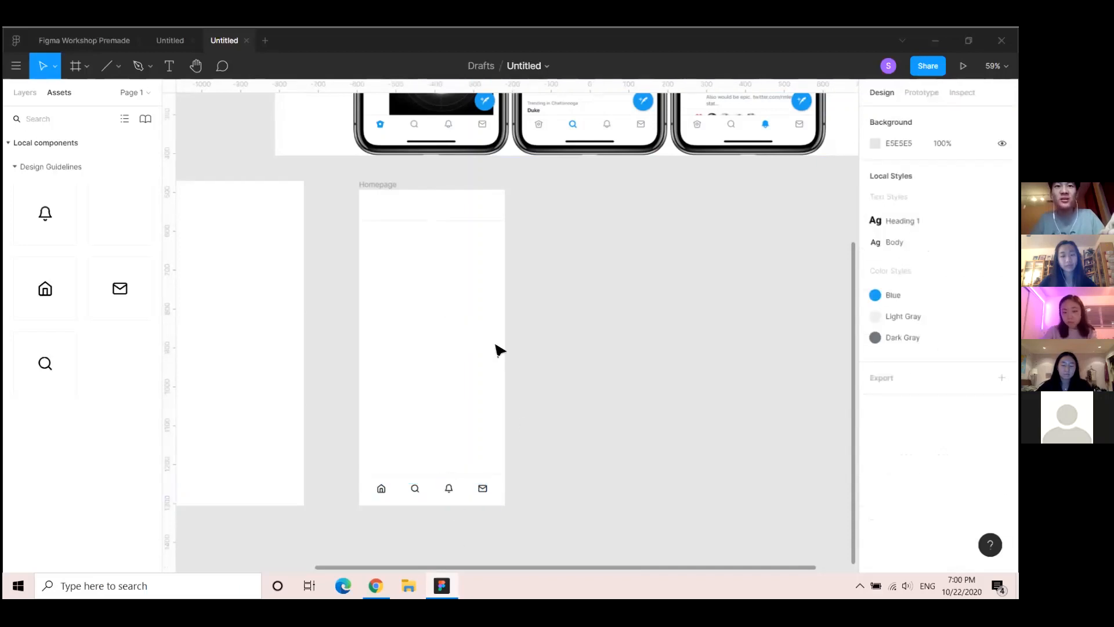
{"action": "scroll", "coordinate": [607, 358], "scroll_direction": "up", "scroll_amount": 3}
{"action": "scroll", "coordinate": [603, 357], "scroll_direction": "down", "scroll_amount": 3}
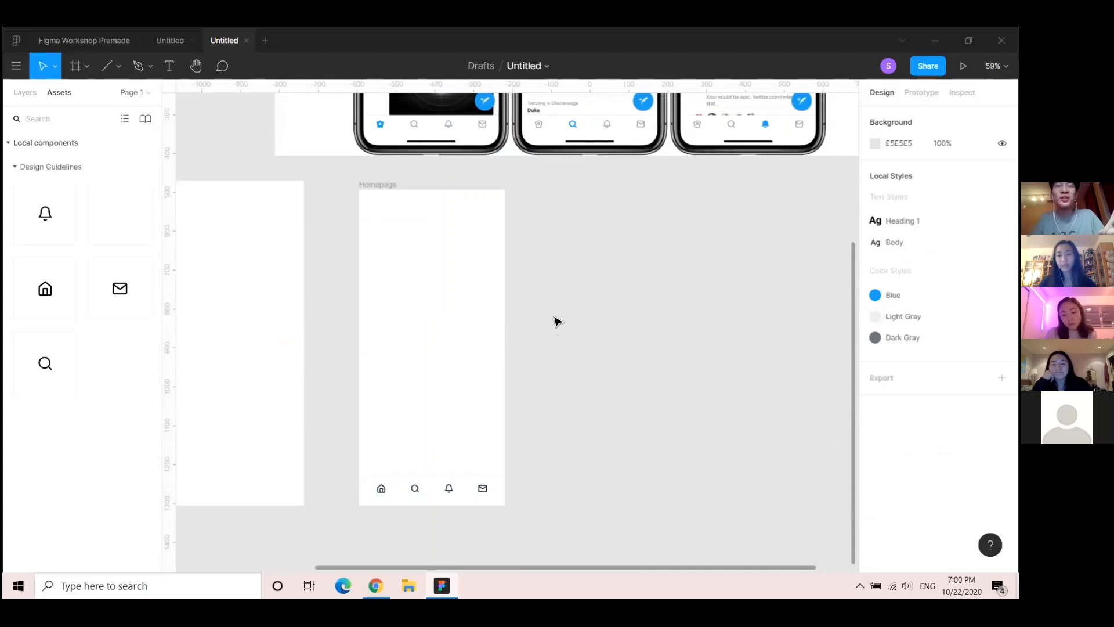
{"action": "left_click_drag", "start_coordinate": [402, 274], "coordinate": [400, 338]}
{"action": "scroll", "coordinate": [425, 341], "scroll_direction": "down", "scroll_amount": 3}
{"action": "mouse_move", "coordinate": [599, 452]}
{"action": "left_mouse_down"}
{"action": "mouse_move", "coordinate": [582, 475]}
{"action": "mouse_move", "coordinate": [600, 473]}
{"action": "left_mouse_up"}
{"action": "scroll", "coordinate": [533, 506], "scroll_direction": "up", "scroll_amount": 3}
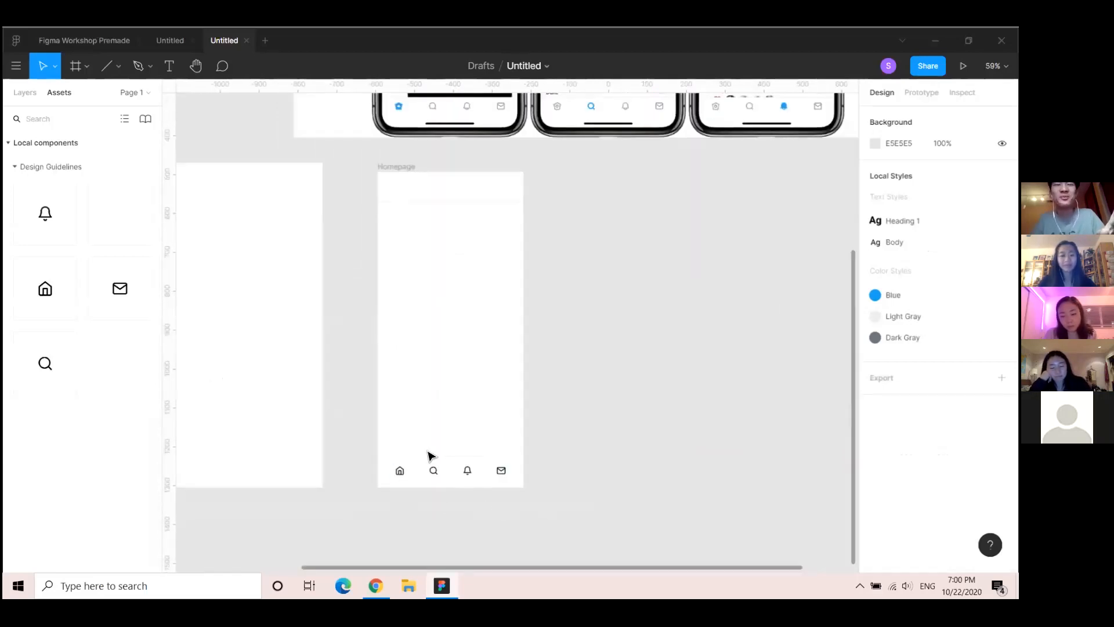
{"action": "left_click_drag", "start_coordinate": [447, 475], "coordinate": [447, 478]}
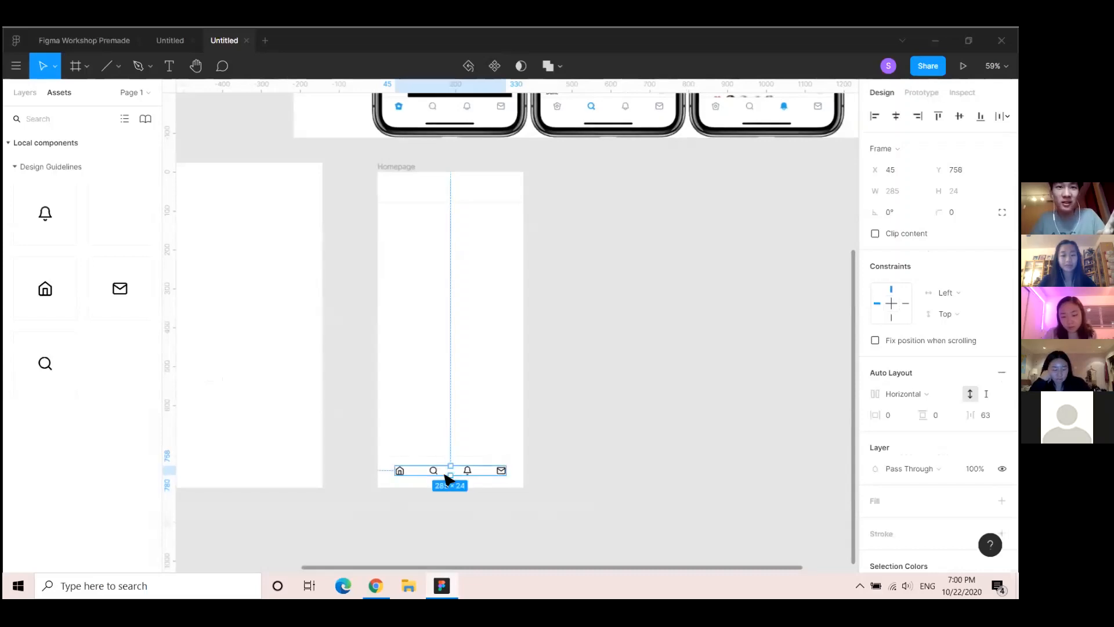
Draw a 375×79 rectangle across the bottom of Homepage and fill it white (FFFFFF)
{"action": "left_click", "coordinate": [18, 93]}
{"action": "left_click", "coordinate": [119, 66]}
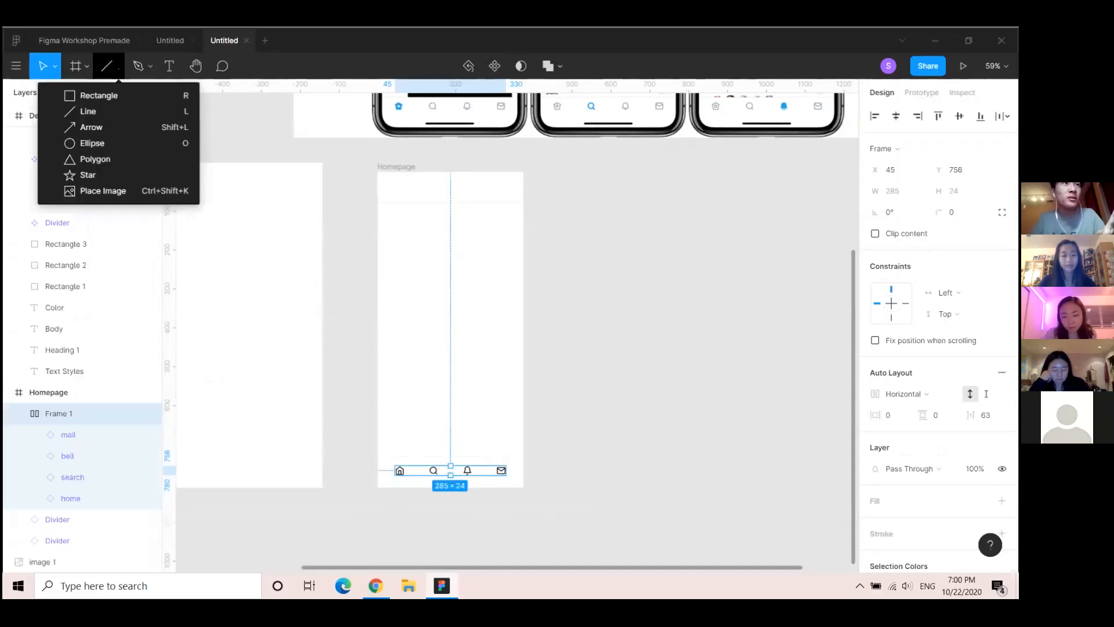
{"action": "left_click", "coordinate": [100, 96]}
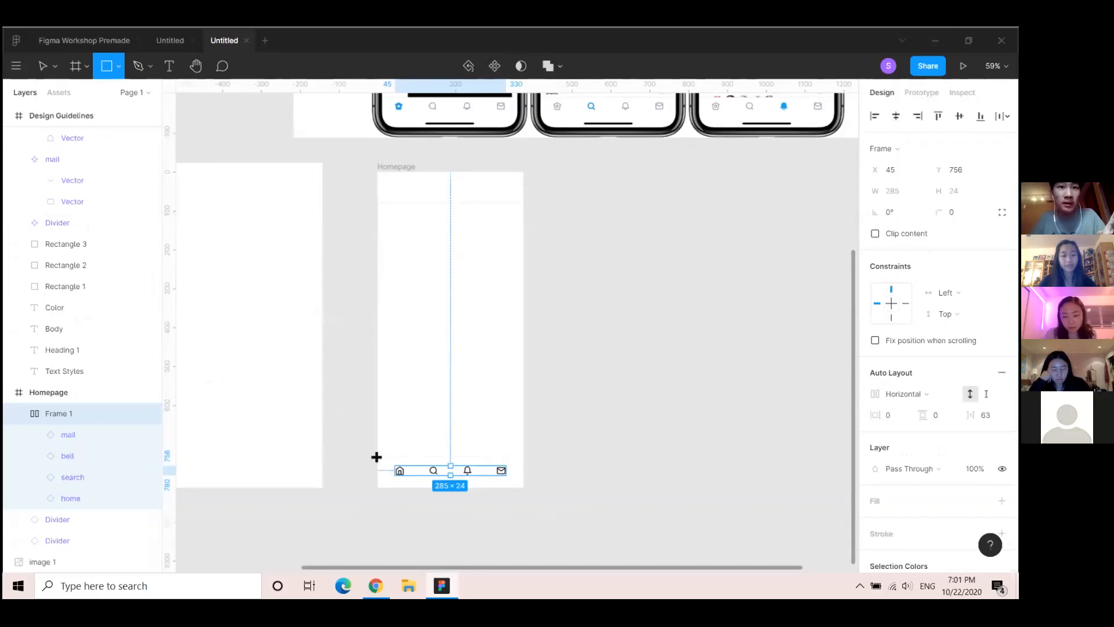
{"action": "left_click_drag", "start_coordinate": [377, 457], "coordinate": [524, 488]}
{"action": "left_click", "coordinate": [875, 406]}
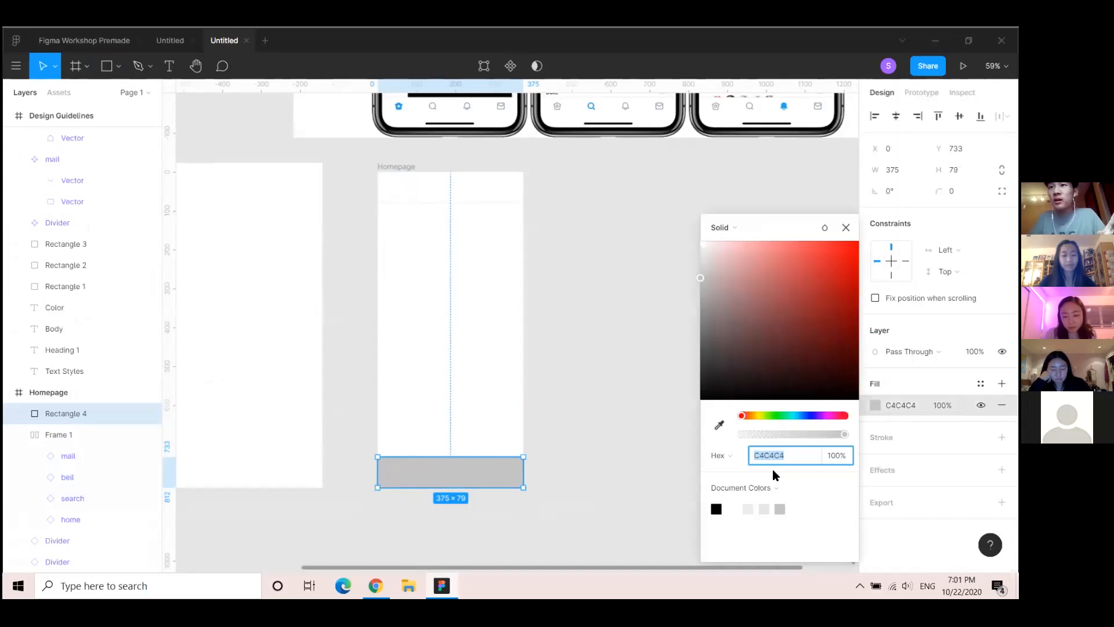
{"action": "left_click", "coordinate": [748, 509]}
{"action": "left_click", "coordinate": [846, 227]}
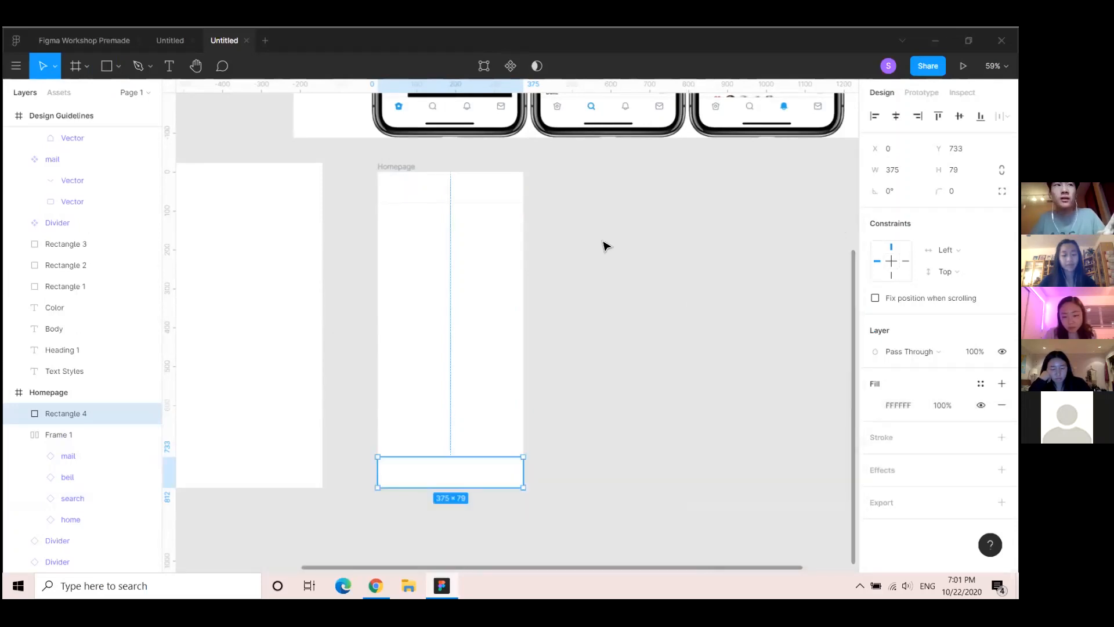
Move Rectangle 4 below the nav icons in the layer order
{"action": "scroll", "coordinate": [69, 412], "scroll_direction": "down", "scroll_amount": 1}
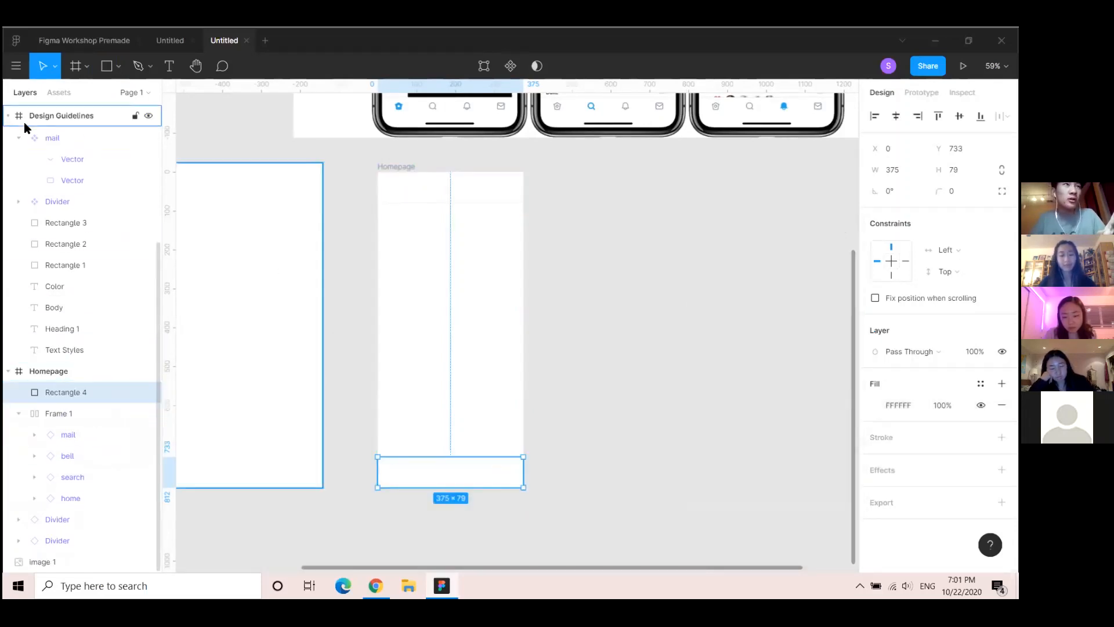
{"action": "left_click_drag", "start_coordinate": [69, 391], "coordinate": [41, 550]}
{"action": "left_click_drag", "start_coordinate": [64, 485], "coordinate": [55, 546]}
{"action": "left_click", "coordinate": [701, 447]}
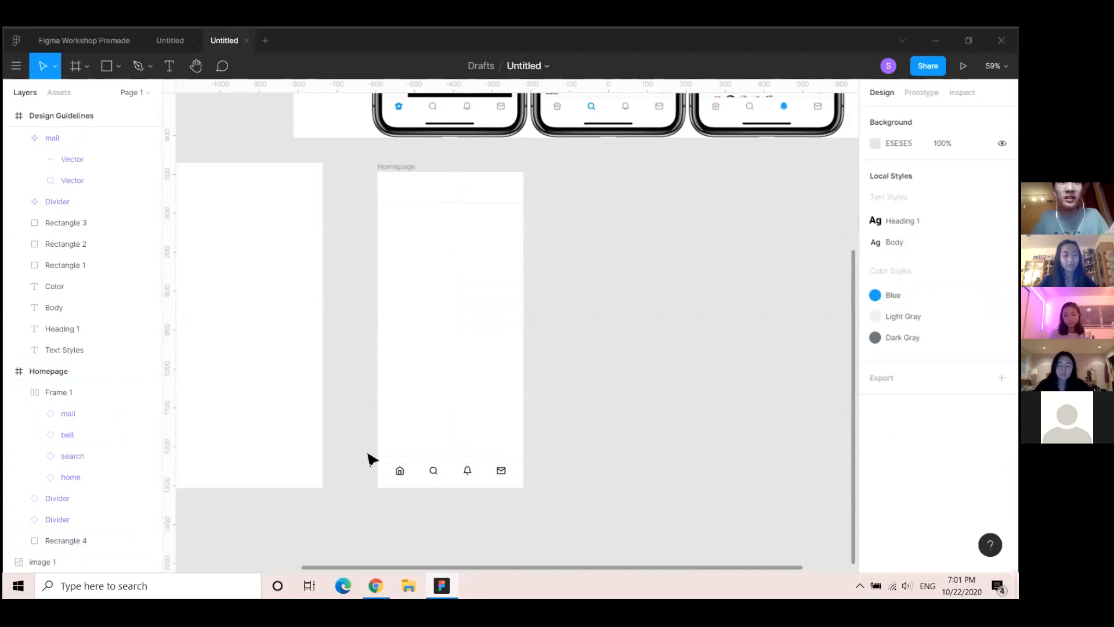
Select the nav icons, divider and white background together and make them a component
{"action": "left_click_drag", "start_coordinate": [367, 452], "coordinate": [521, 497]}
{"action": "left_click_drag", "start_coordinate": [571, 499], "coordinate": [569, 498]}
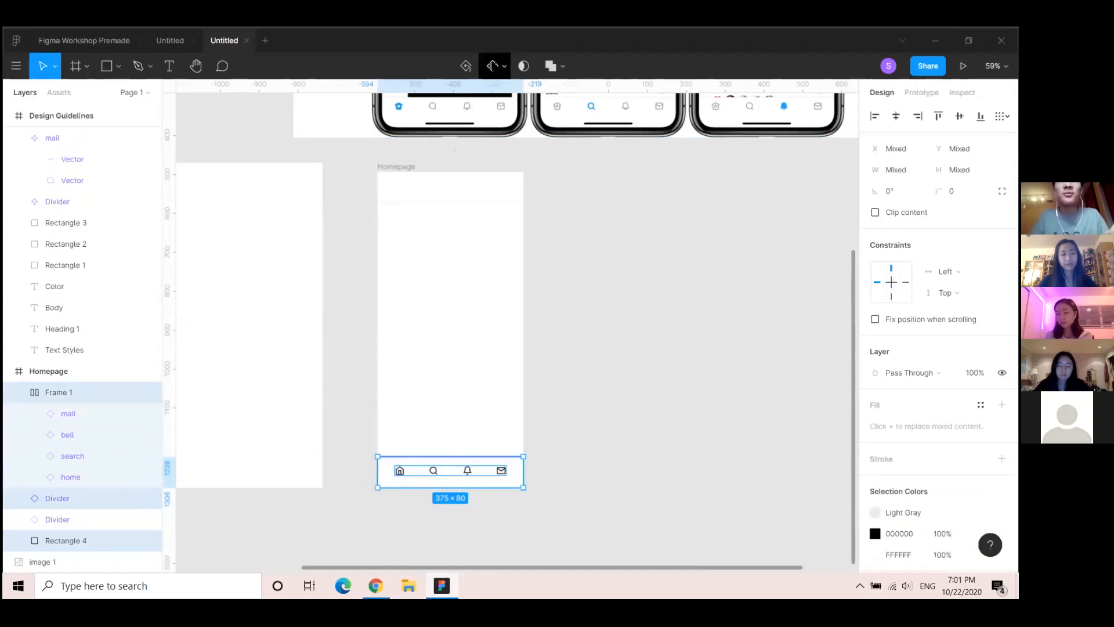
{"action": "left_click", "coordinate": [492, 65]}
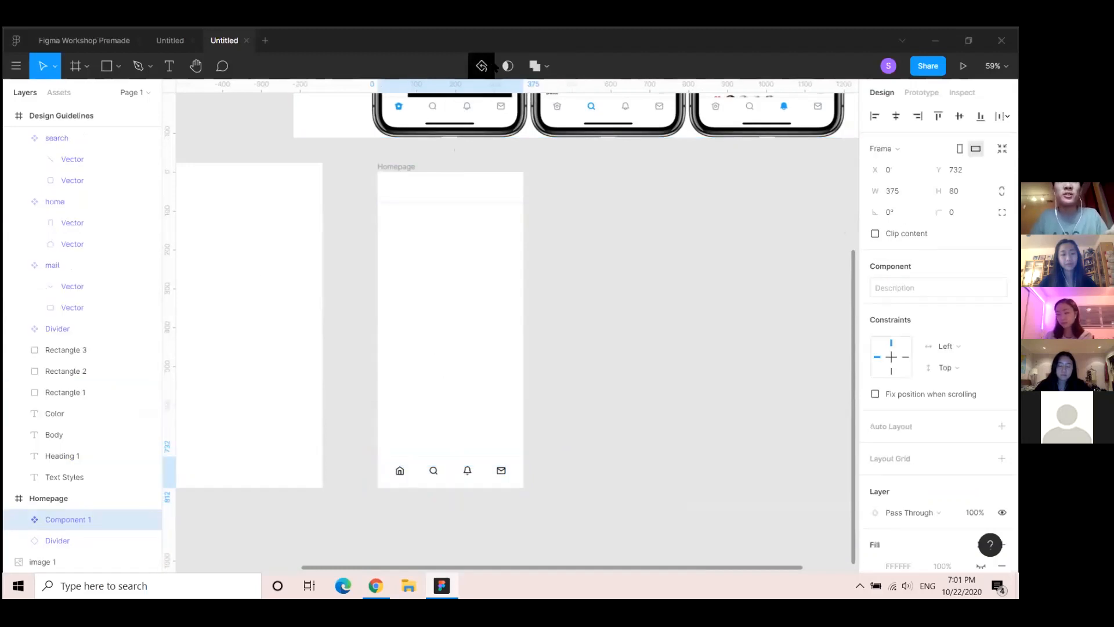
Rename the new component 'Footer Nav'
{"action": "double_click", "coordinate": [77, 521]}
{"action": "type", "text": "Fo"}
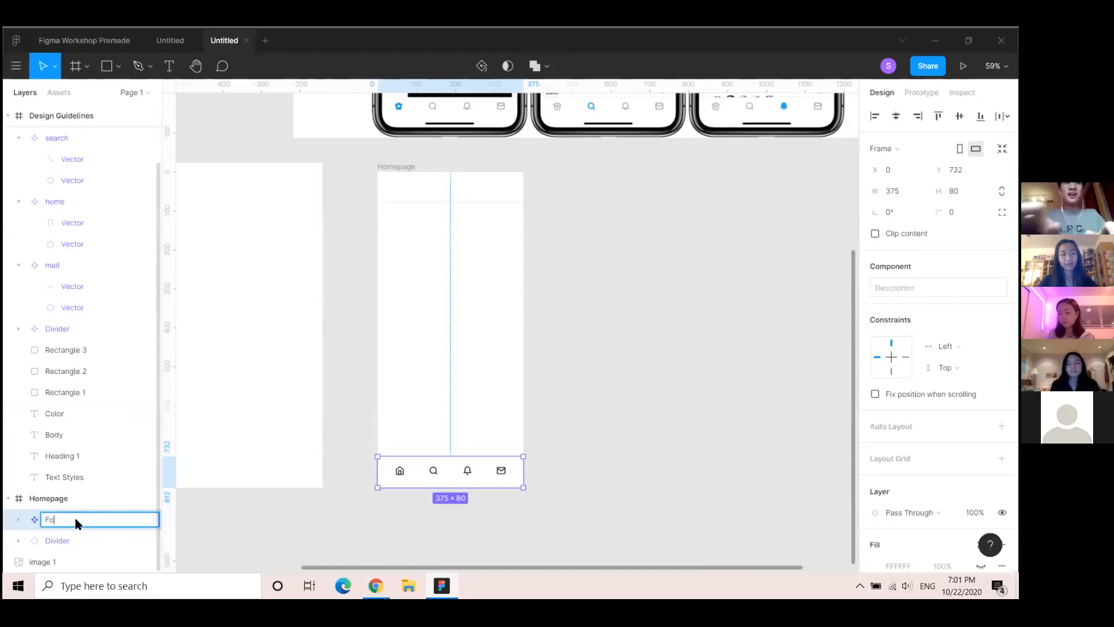
{"action": "type", "text": "oter Nav"}
{"action": "key", "text": "Return"}
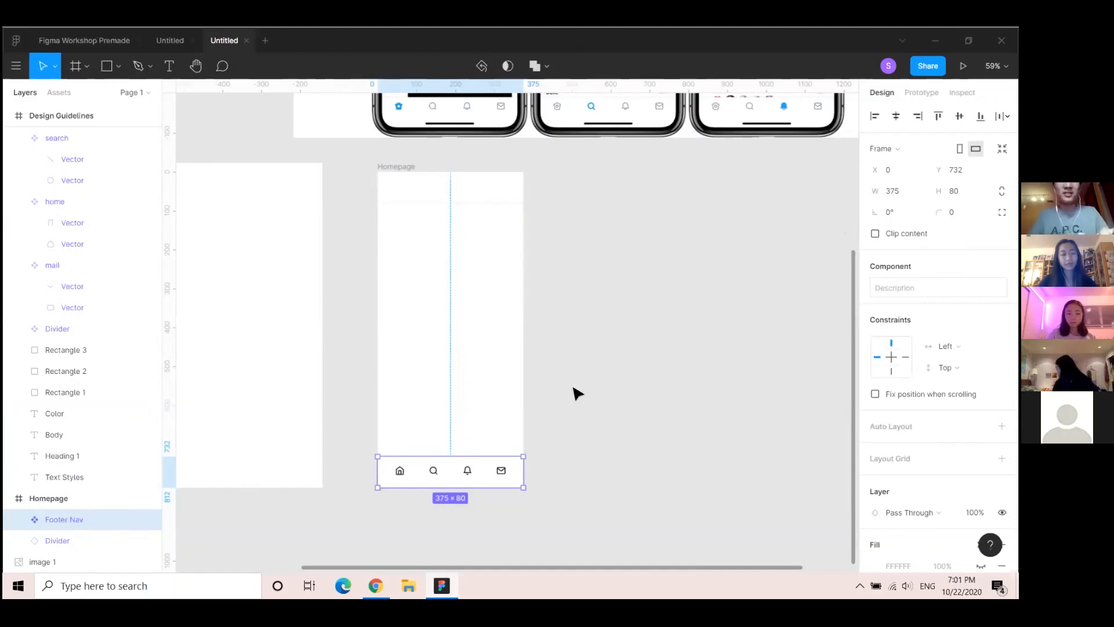
{"action": "left_click_drag", "start_coordinate": [498, 519], "coordinate": [601, 549]}
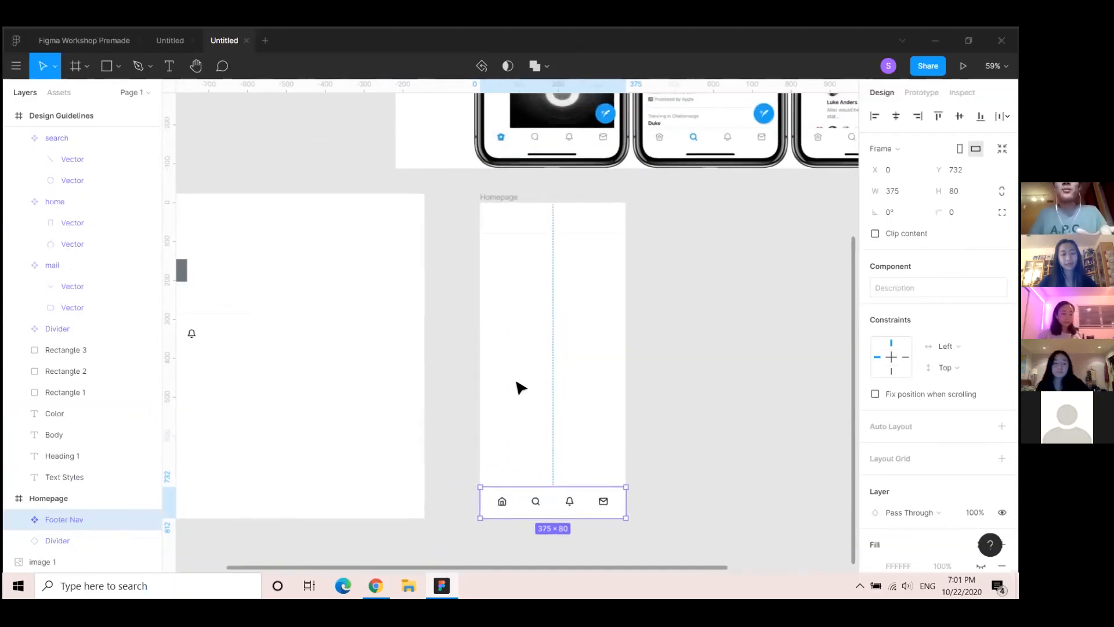
Paste a Footer Nav instance in place and drag the main component into Design Guidelines
{"action": "scroll", "coordinate": [516, 385], "scroll_direction": "down", "scroll_amount": 5}
{"action": "scroll", "coordinate": [540, 441], "scroll_direction": "up", "scroll_amount": 3}
{"action": "scroll", "coordinate": [449, 401], "scroll_direction": "up", "scroll_amount": 1}
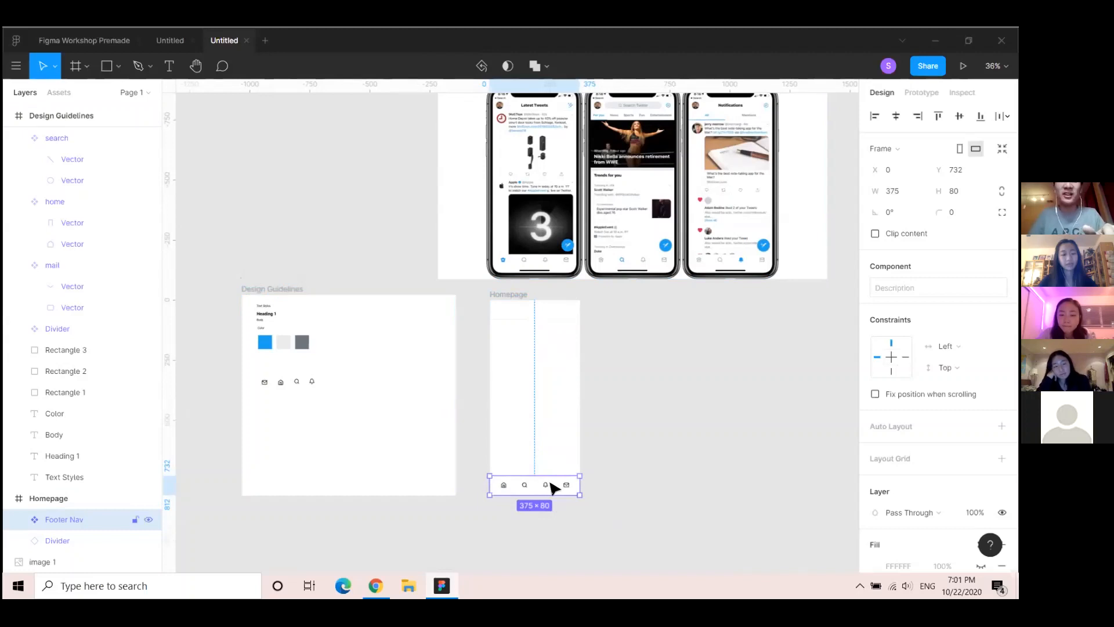
{"action": "key", "text": "ctrl+v"}
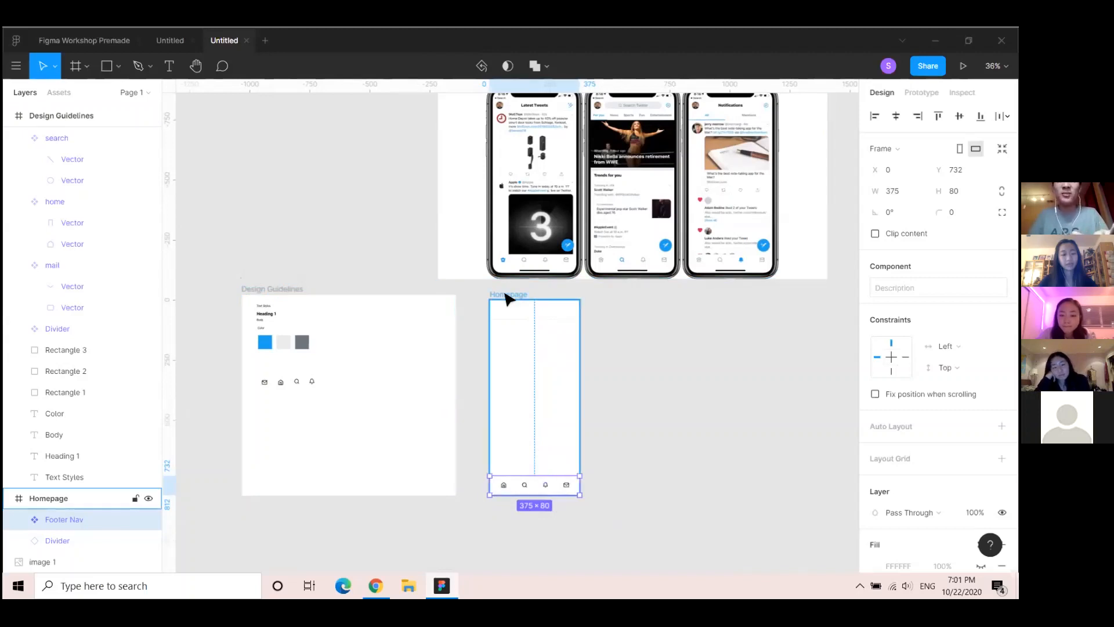
{"action": "scroll", "coordinate": [89, 533], "scroll_direction": "down", "scroll_amount": 1}
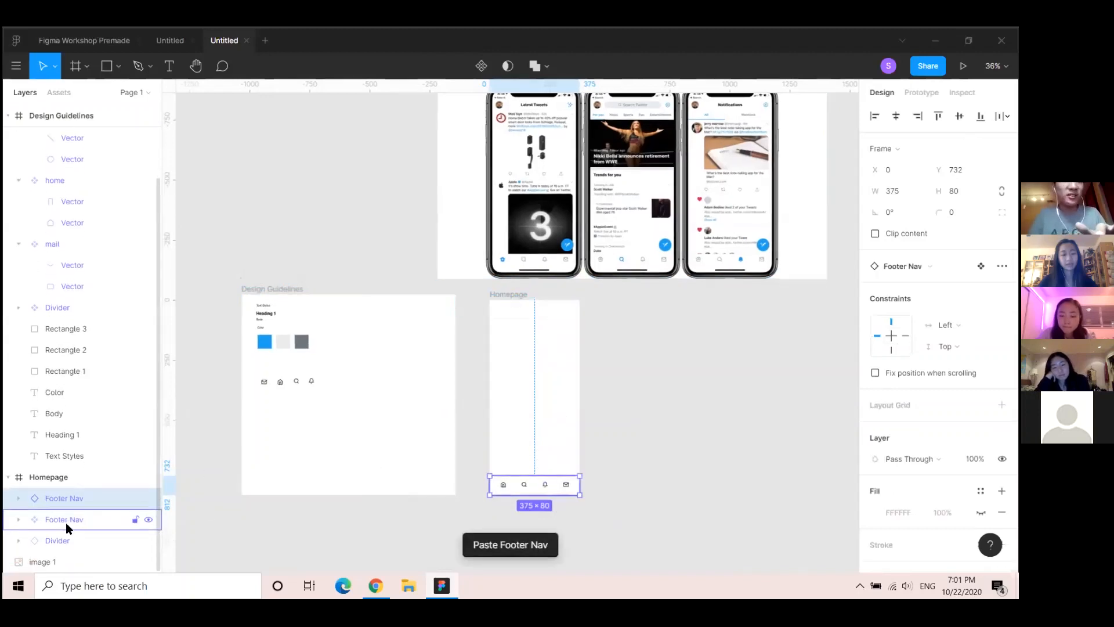
{"action": "left_click", "coordinate": [65, 522]}
{"action": "left_click_drag", "start_coordinate": [539, 490], "coordinate": [301, 415]}
{"action": "left_click", "coordinate": [510, 294]}
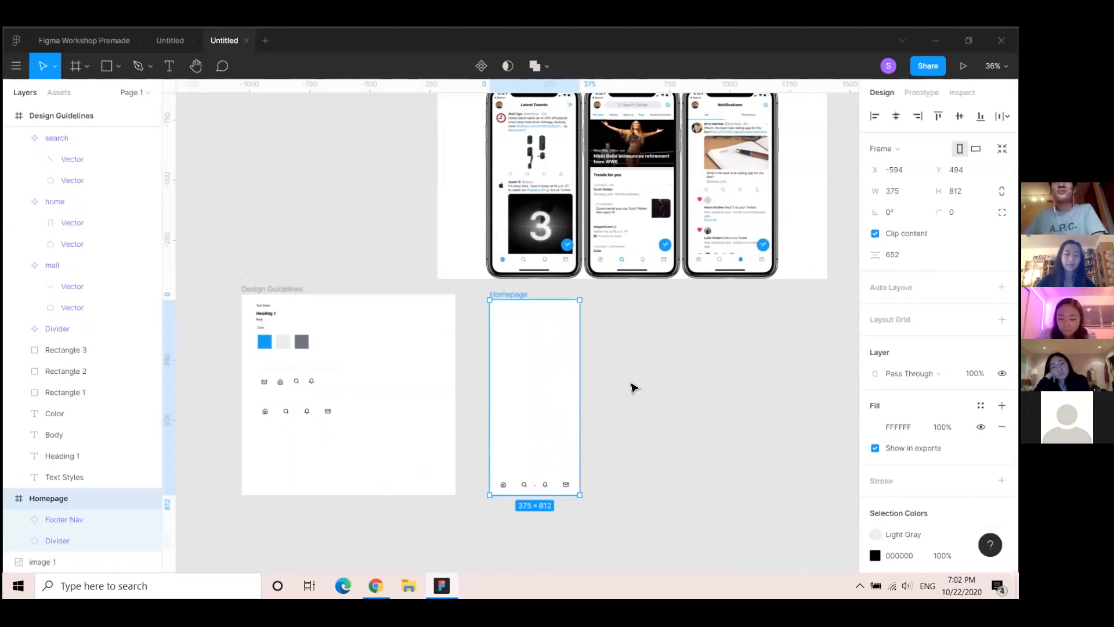
{"action": "scroll", "coordinate": [608, 288], "scroll_direction": "down", "scroll_amount": 2}
{"action": "scroll", "coordinate": [553, 269], "scroll_direction": "up", "scroll_amount": 4}
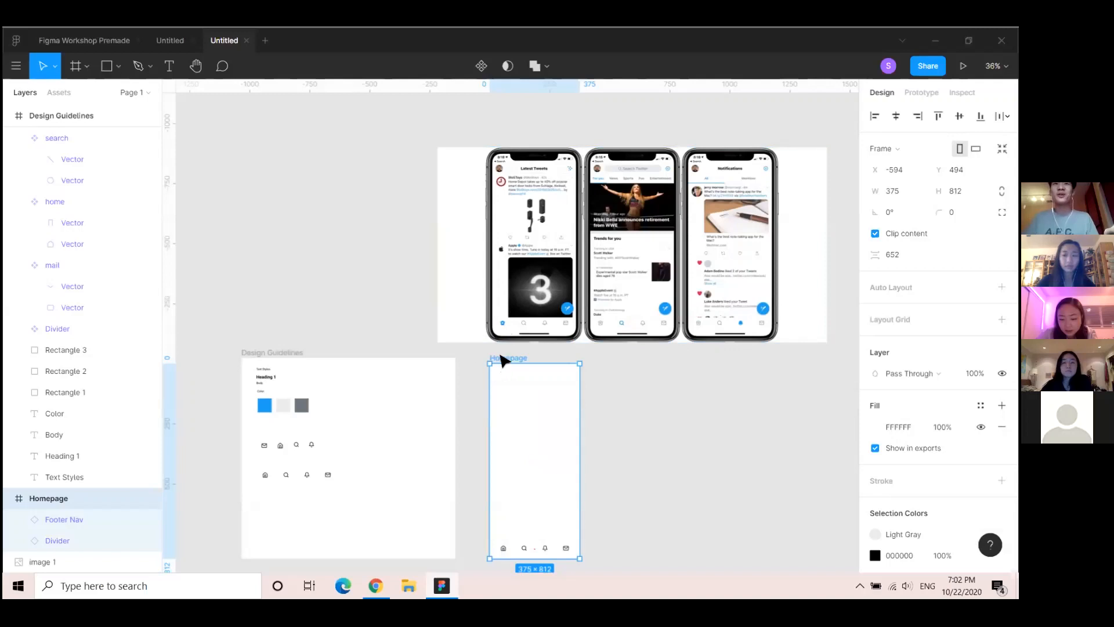
{"action": "left_click_drag", "start_coordinate": [447, 503], "coordinate": [455, 353]}
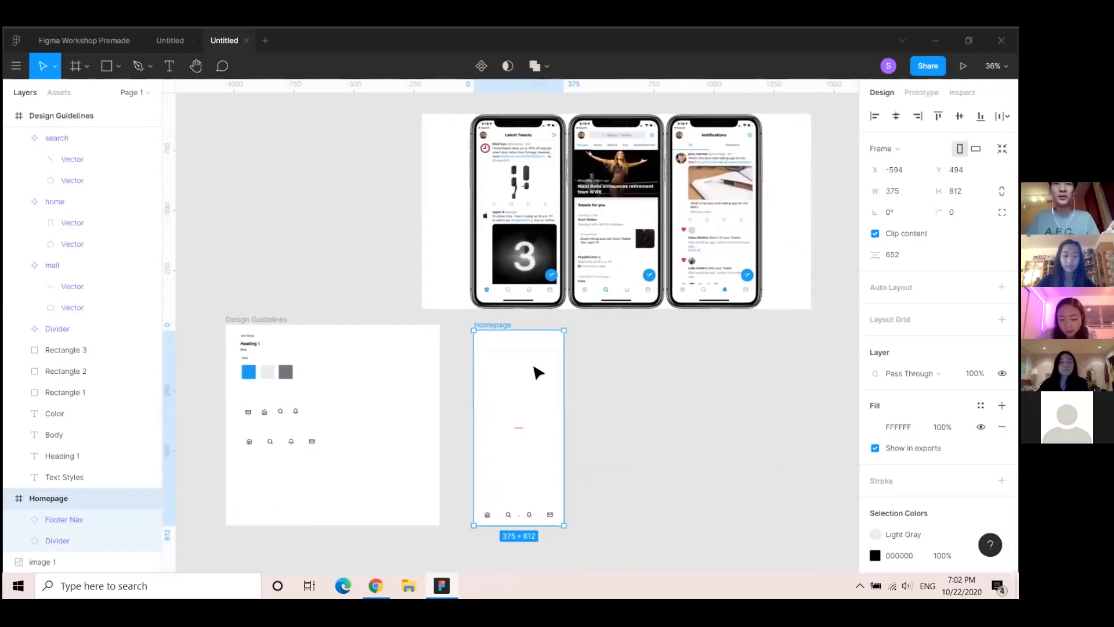
{"action": "scroll", "coordinate": [533, 367], "scroll_direction": "up", "scroll_amount": 3}
{"action": "left_click_drag", "start_coordinate": [582, 388], "coordinate": [547, 588]}
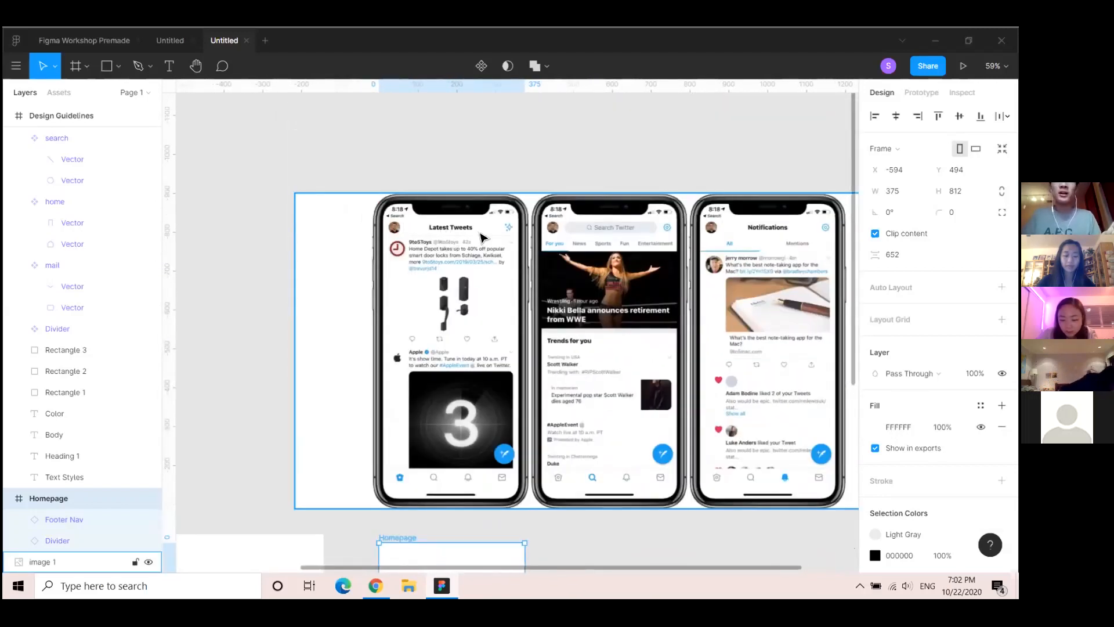
{"action": "scroll", "coordinate": [511, 208], "scroll_direction": "down", "scroll_amount": 3}
{"action": "scroll", "coordinate": [504, 189], "scroll_direction": "up", "scroll_amount": 1}
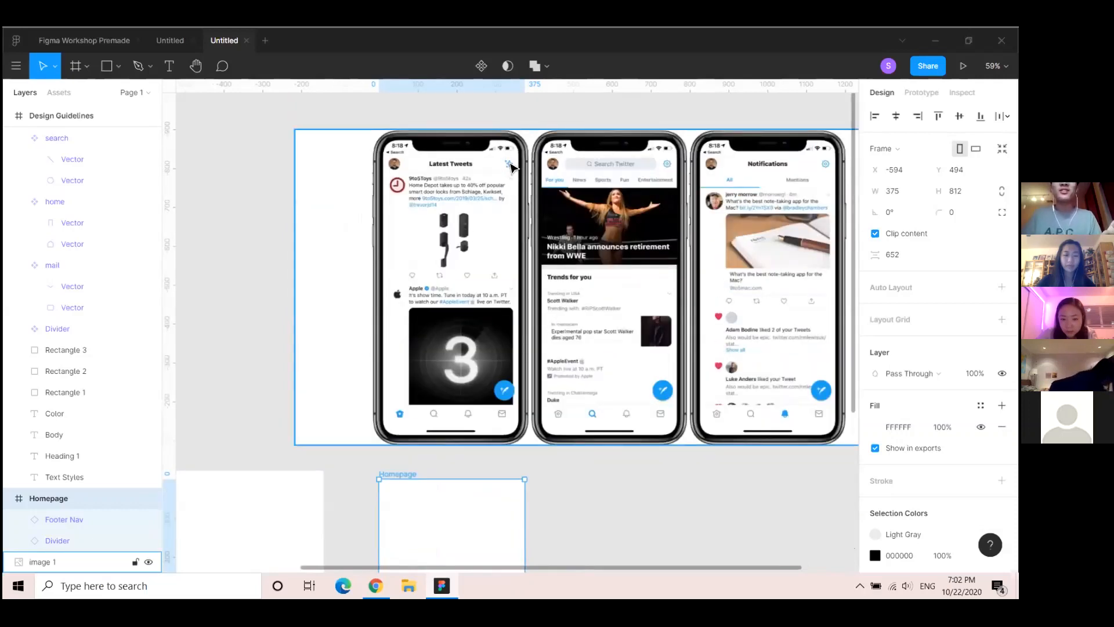
{"action": "scroll", "coordinate": [486, 365], "scroll_direction": "down", "scroll_amount": 3}
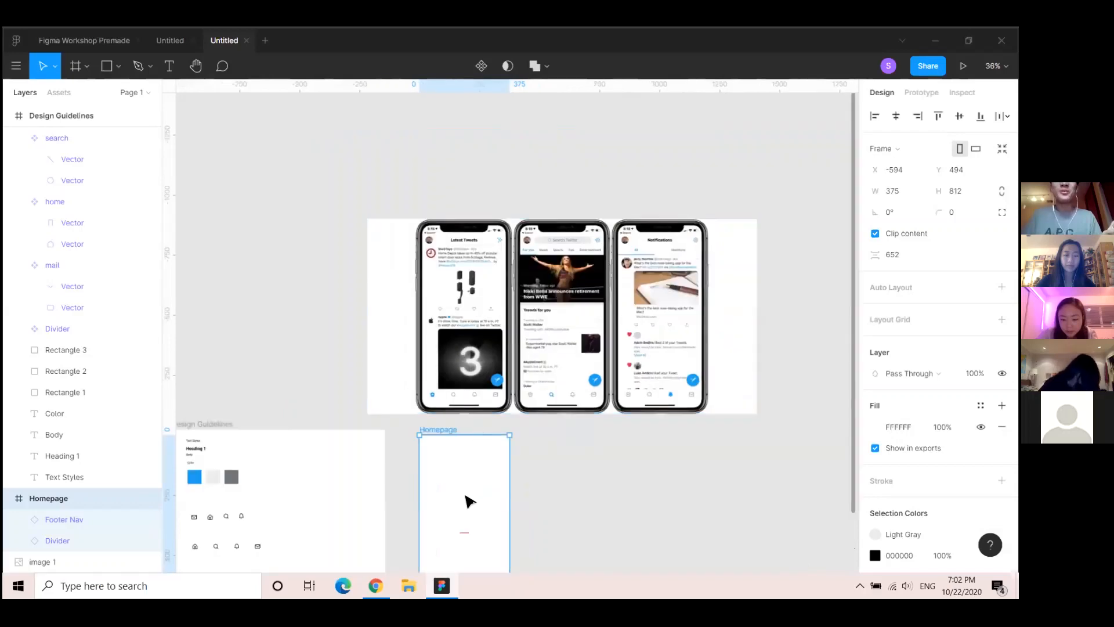
{"action": "left_click_drag", "start_coordinate": [463, 480], "coordinate": [456, 365]}
{"action": "scroll", "coordinate": [502, 348], "scroll_direction": "up", "scroll_amount": 3}
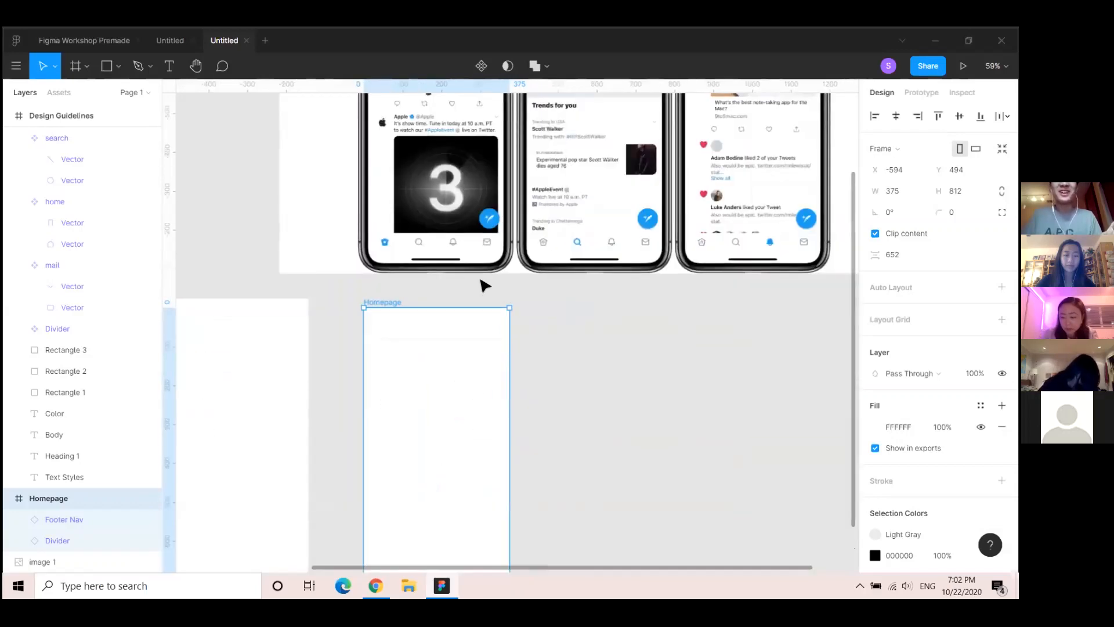
{"action": "scroll", "coordinate": [409, 302], "scroll_direction": "up", "scroll_amount": 3}
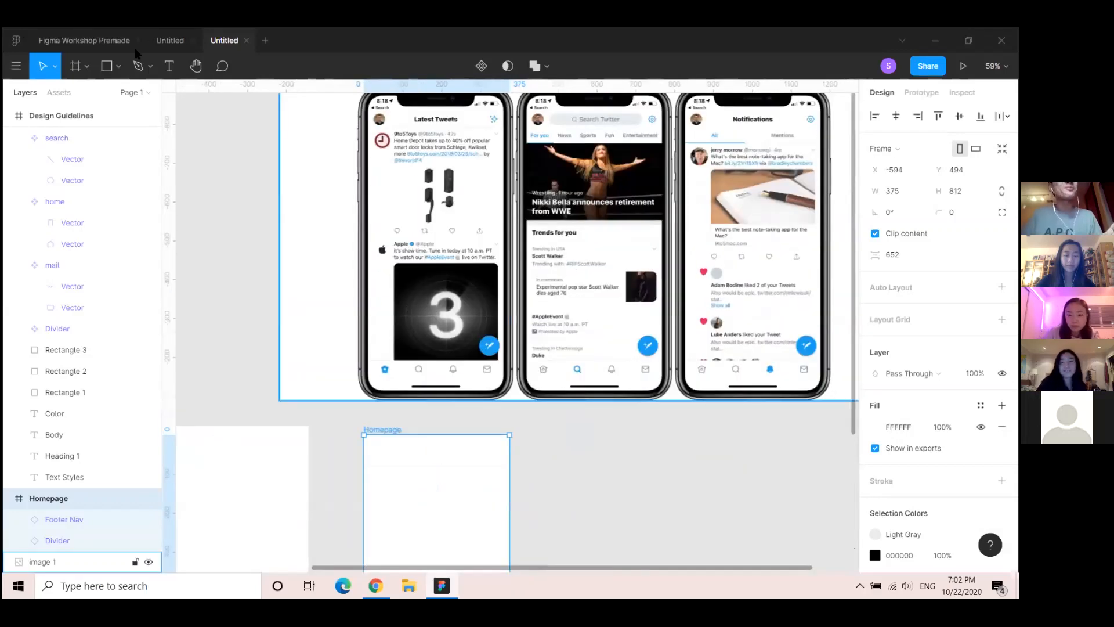
Draw an ellipse at Homepage's top-left and size it 36×36 with proportions locked
{"action": "left_click", "coordinate": [117, 66]}
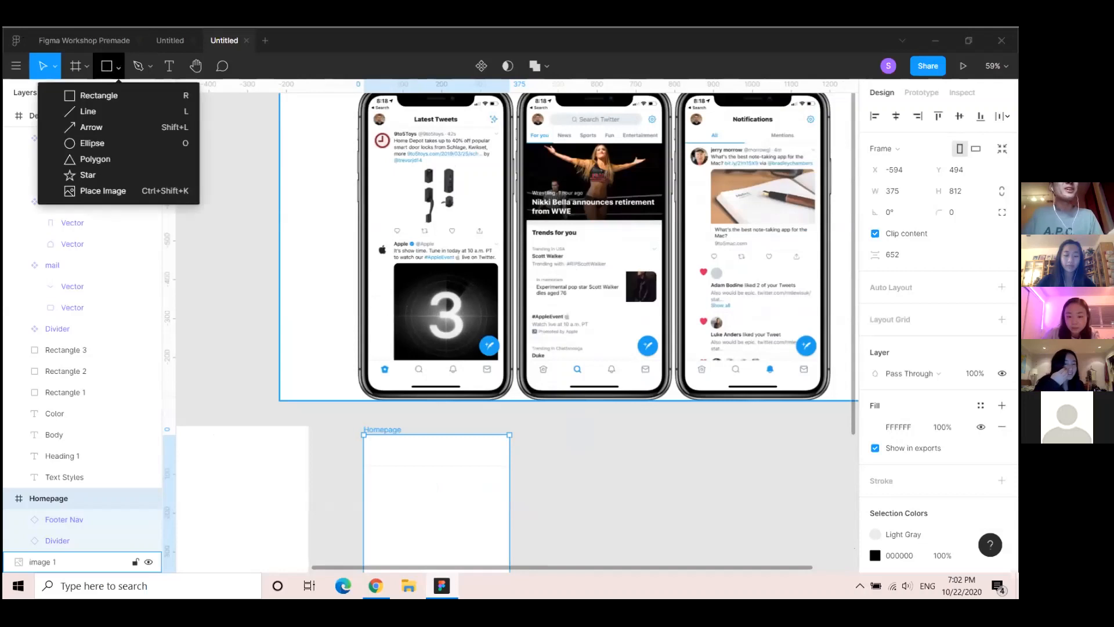
{"action": "left_click", "coordinate": [95, 143]}
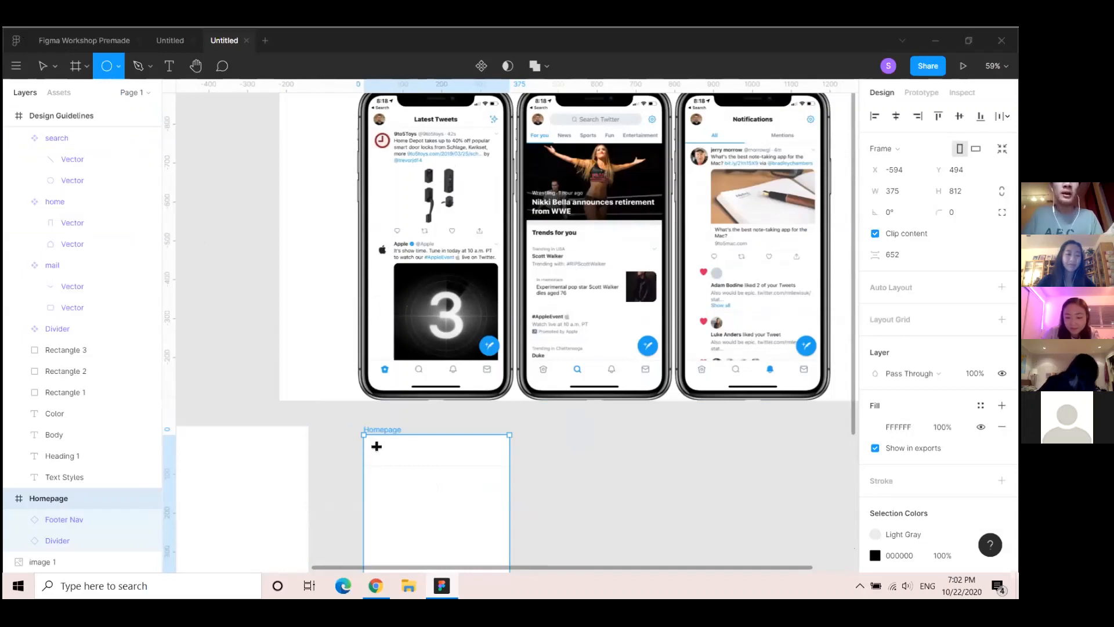
{"action": "left_click_drag", "start_coordinate": [371, 445], "coordinate": [386, 456]}
{"action": "left_click", "coordinate": [892, 170]}
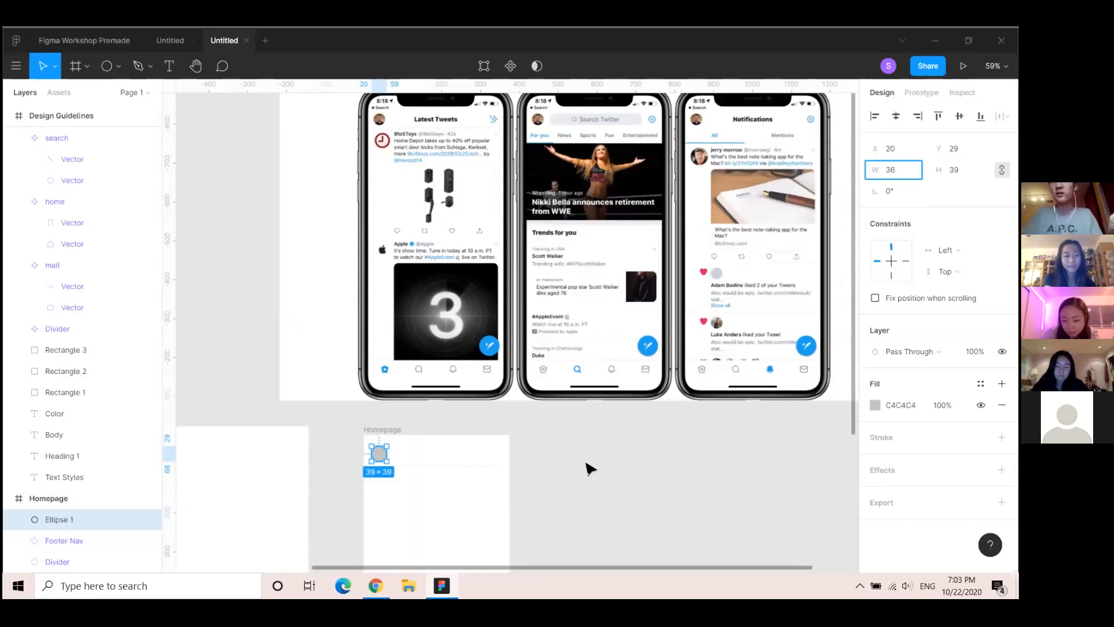
{"action": "key", "text": "Return"}
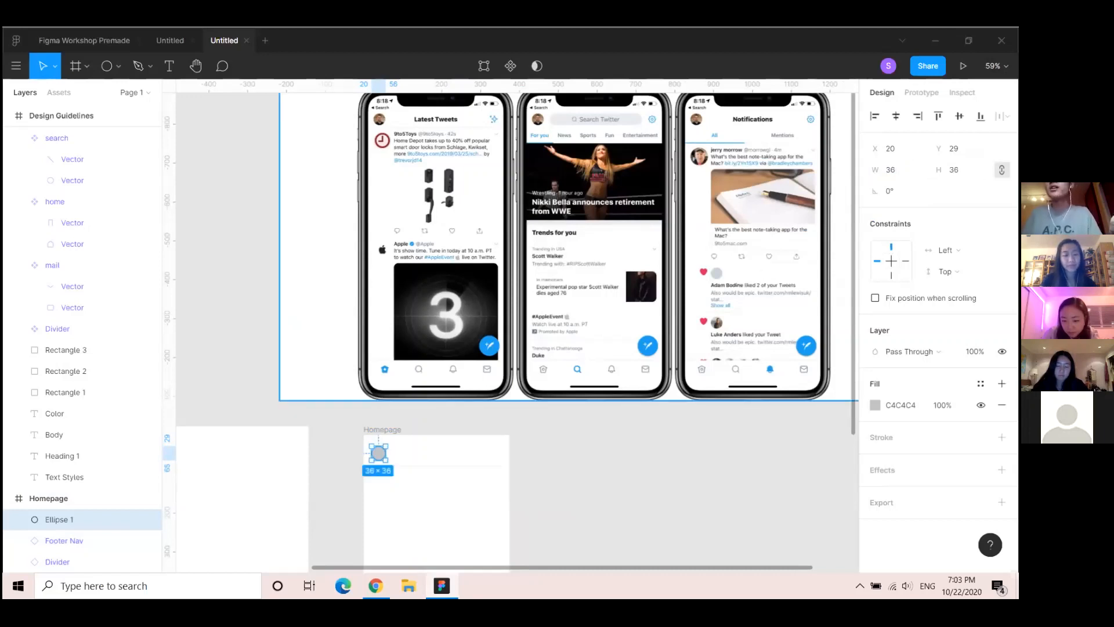
{"action": "left_click", "coordinate": [1001, 170]}
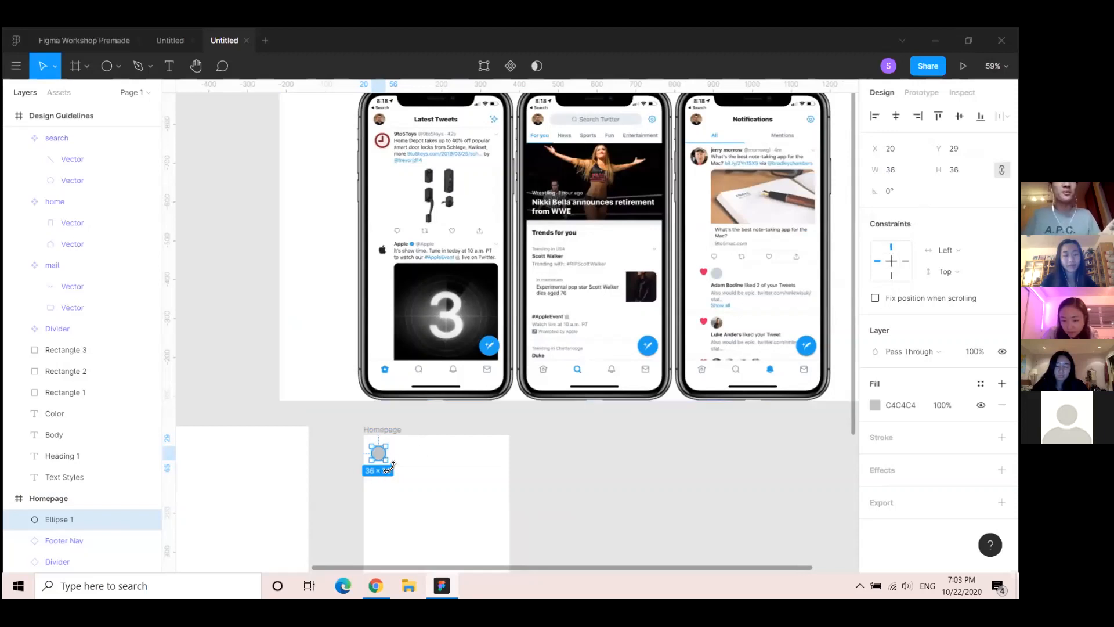
Nudge the circle to X 23, Y 29 above the top divider
{"action": "scroll", "coordinate": [429, 466], "scroll_direction": "up", "scroll_amount": 3}
{"action": "left_click_drag", "start_coordinate": [351, 445], "coordinate": [354, 451]}
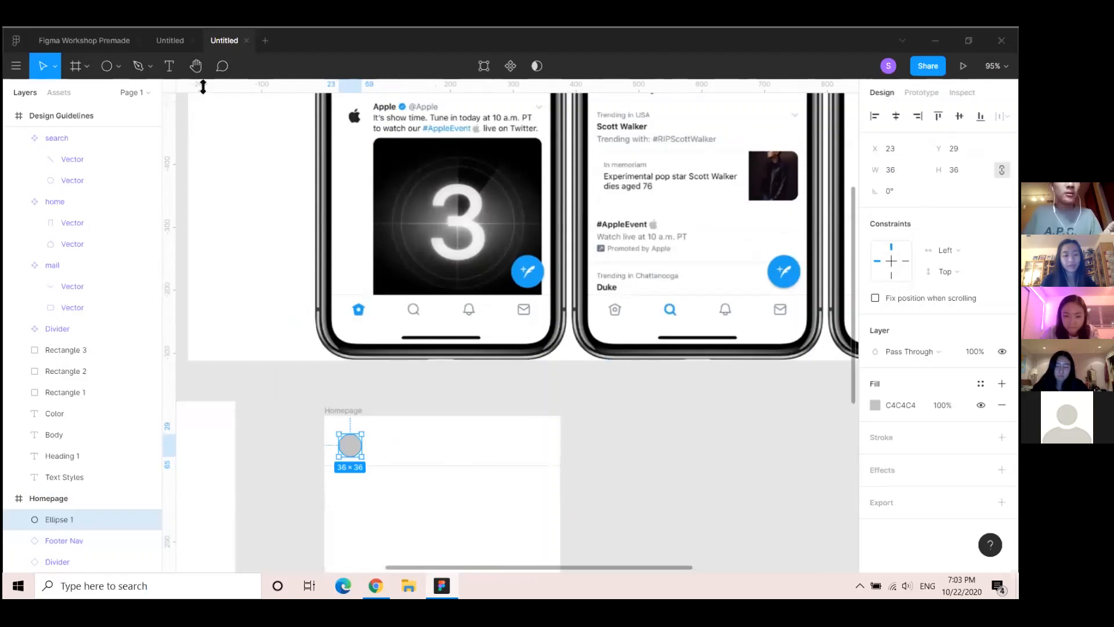
{"action": "scroll", "coordinate": [380, 261], "scroll_direction": "up", "scroll_amount": 5}
{"action": "scroll", "coordinate": [380, 261], "scroll_direction": "down", "scroll_amount": 1}
{"action": "scroll", "coordinate": [380, 261], "scroll_direction": "up", "scroll_amount": 1}
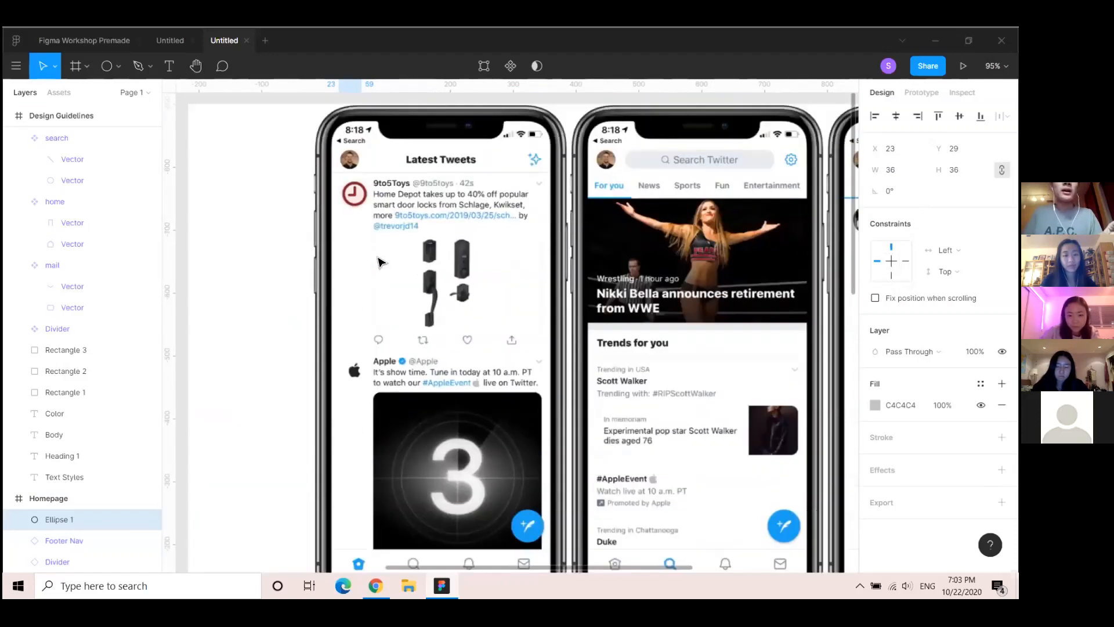
{"action": "scroll", "coordinate": [380, 261], "scroll_direction": "down", "scroll_amount": 3}
{"action": "scroll", "coordinate": [380, 262], "scroll_direction": "down", "scroll_amount": 4}
{"action": "scroll", "coordinate": [407, 368], "scroll_direction": "up", "scroll_amount": 3}
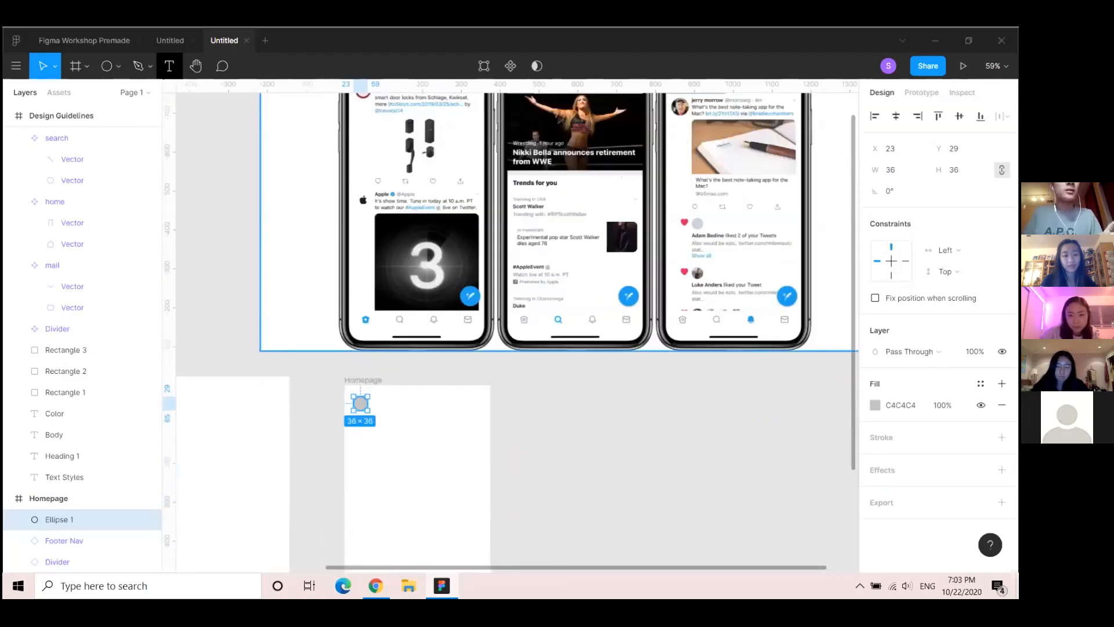
Create a text layer reading 'Latest Tweets' beside the avatar circle
{"action": "left_click", "coordinate": [168, 66]}
{"action": "left_click", "coordinate": [399, 401]}
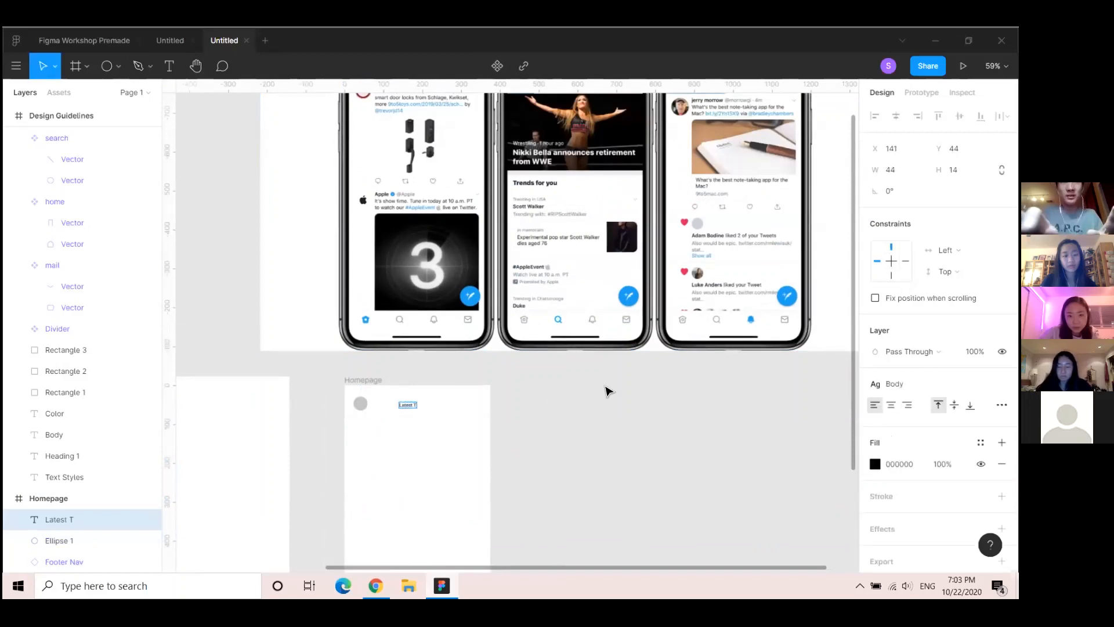
{"action": "key", "text": "Escape"}
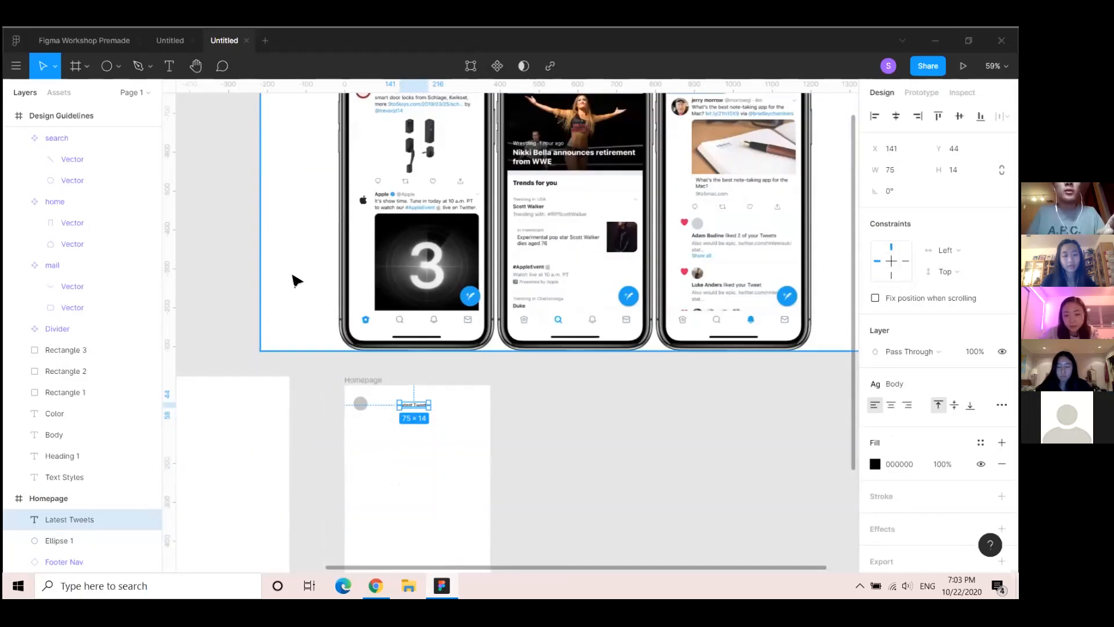
Apply the Heading 1 text style to the Latest Tweets title
{"action": "scroll", "coordinate": [747, 432], "scroll_direction": "up", "scroll_amount": 2}
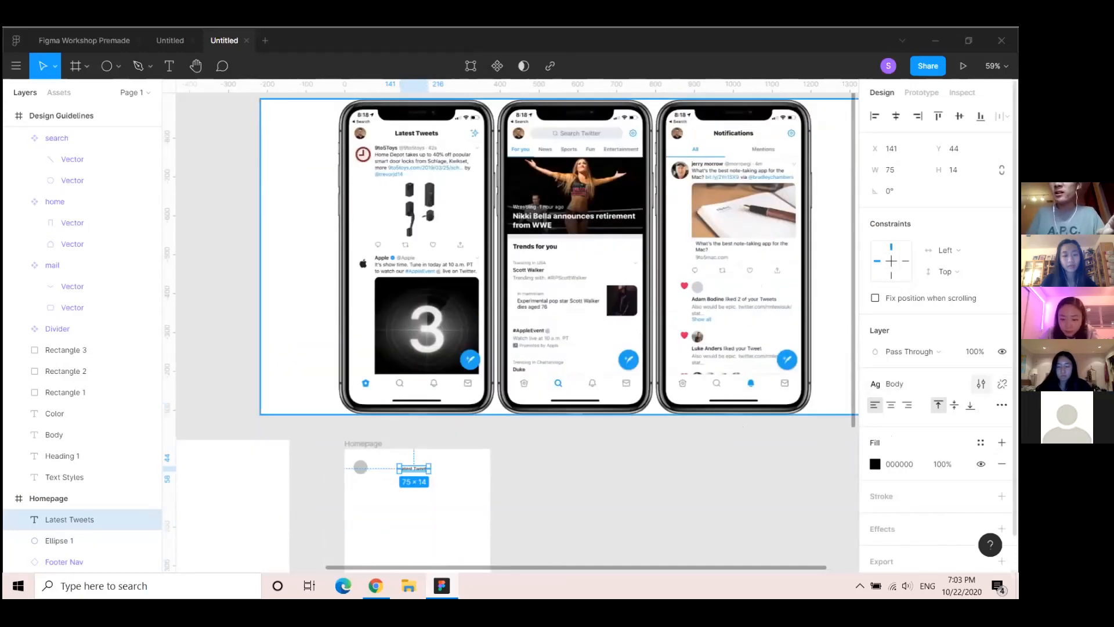
{"action": "left_click", "coordinate": [981, 384]}
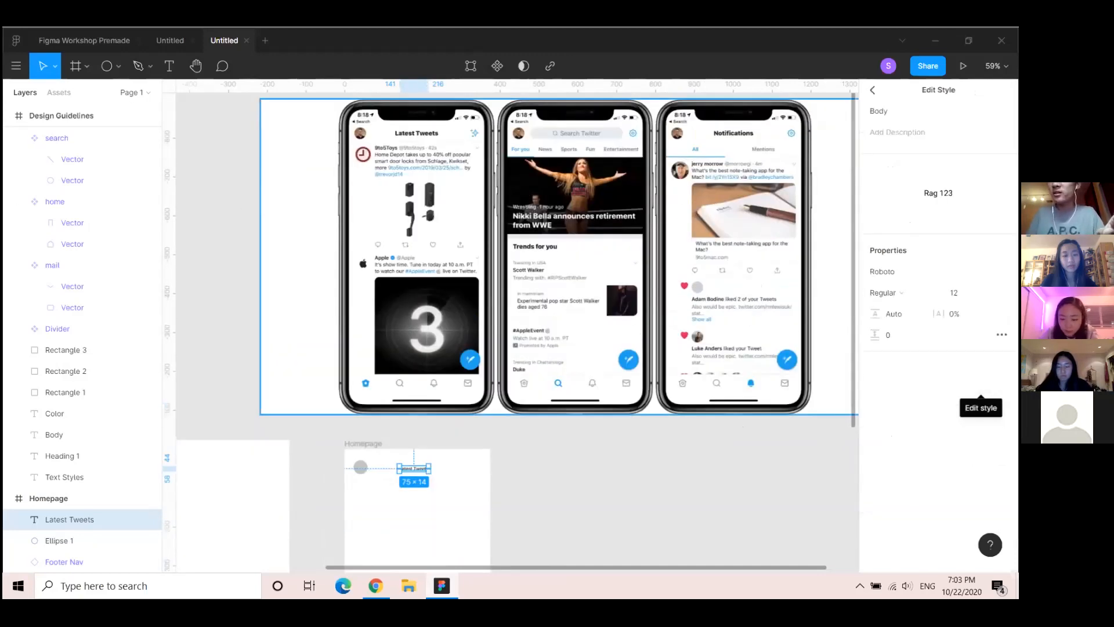
{"action": "left_click", "coordinate": [874, 91]}
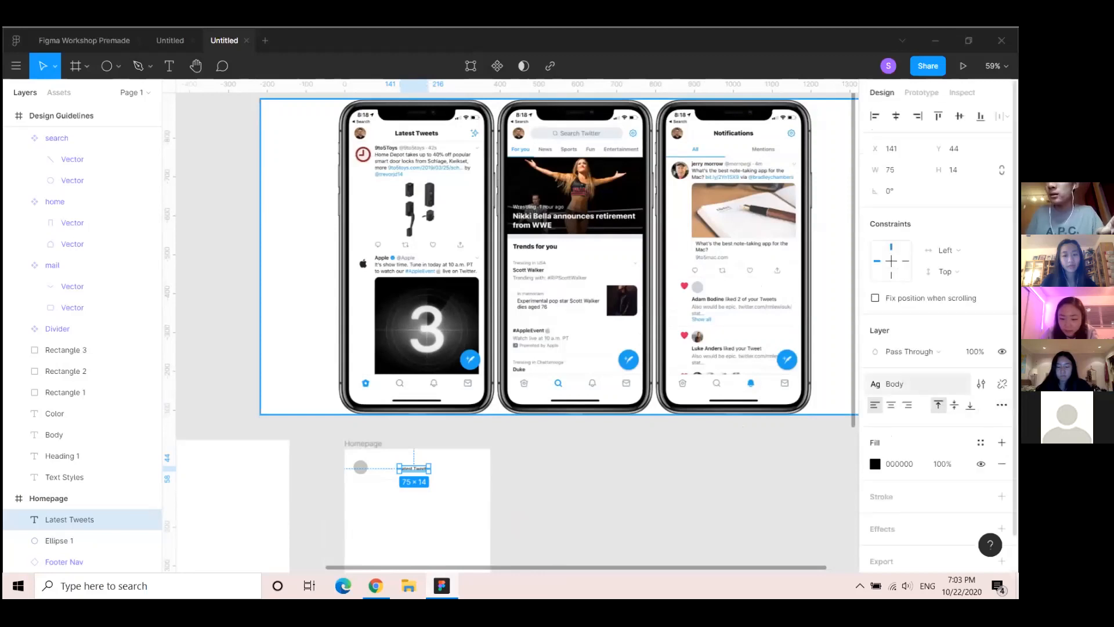
{"action": "left_click", "coordinate": [894, 383]}
{"action": "left_click", "coordinate": [923, 464]}
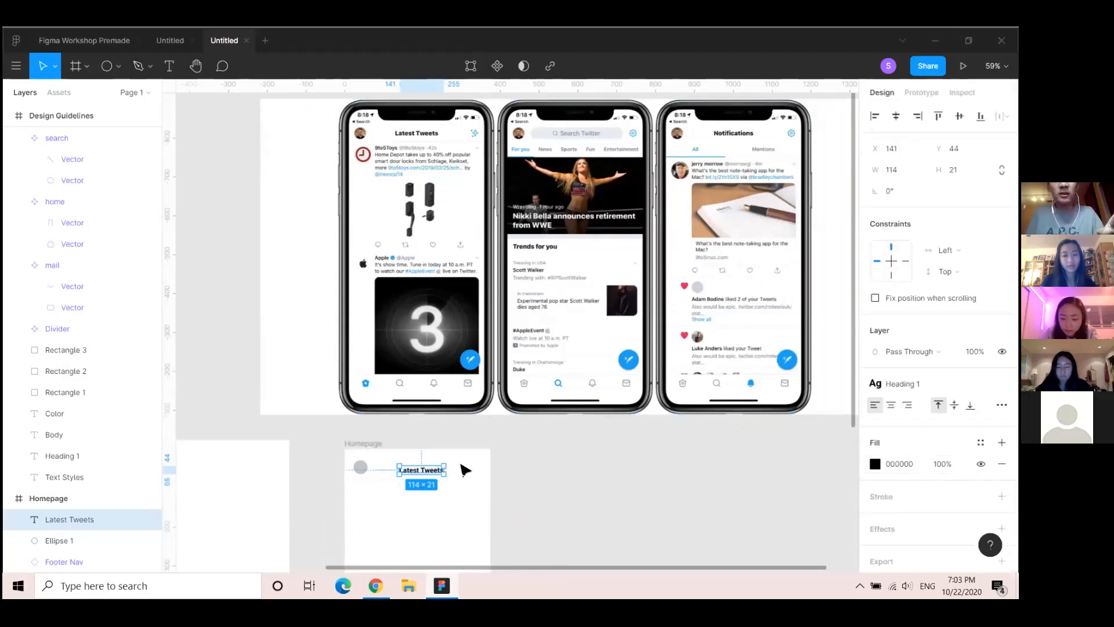
{"action": "left_click", "coordinate": [574, 472]}
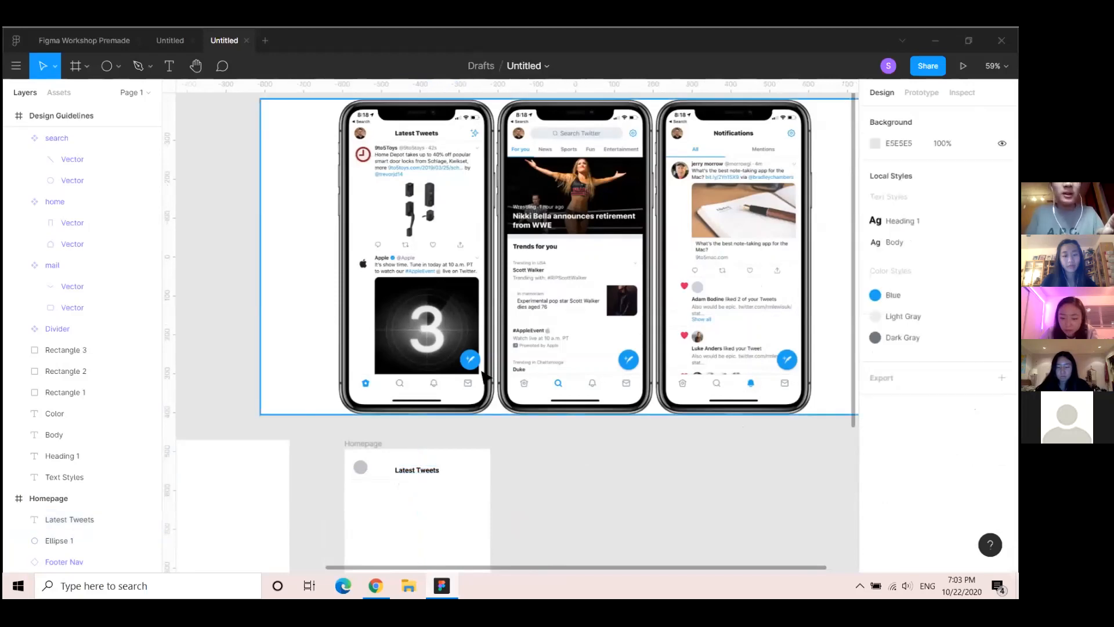
Insert a 'star' icon from the Feather Icons plugin and place it below the nav icons in Design Guidelines
{"action": "left_click_drag", "start_coordinate": [321, 202], "coordinate": [215, 294]}
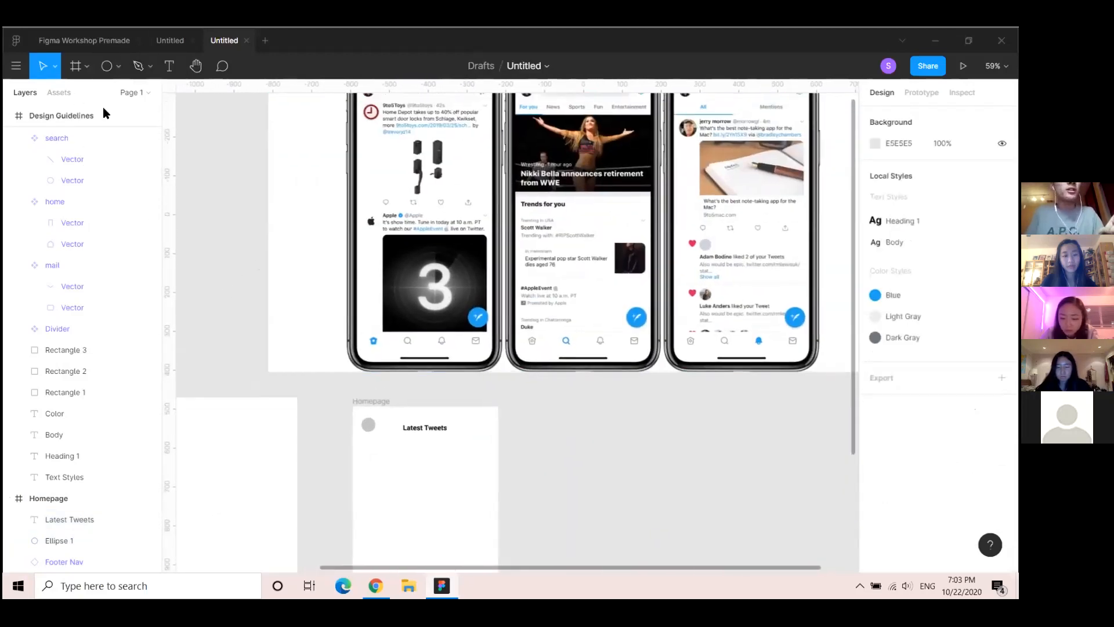
{"action": "right_click", "coordinate": [486, 424]}
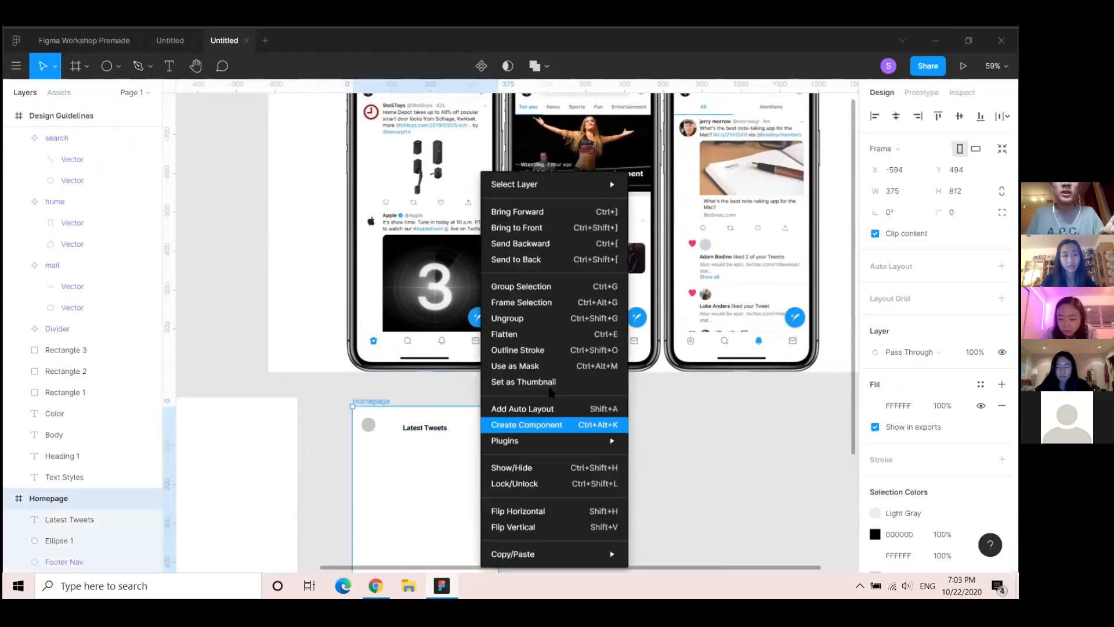
{"action": "mouse_move", "coordinate": [550, 447]}
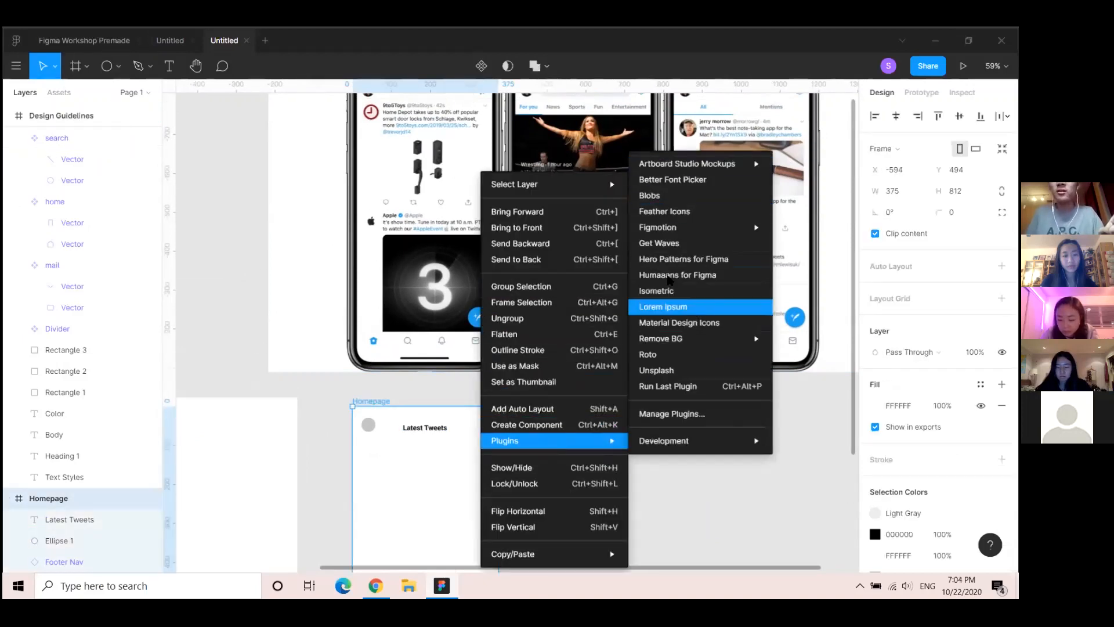
{"action": "left_click", "coordinate": [669, 213]}
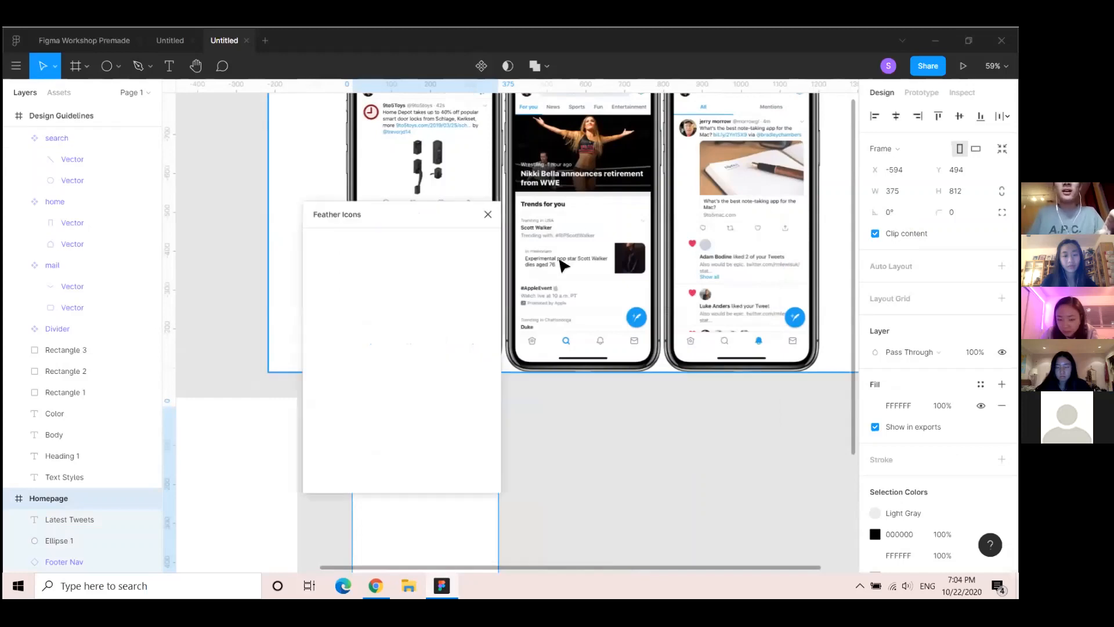
{"action": "scroll", "coordinate": [600, 288], "scroll_direction": "up", "scroll_amount": 3}
{"action": "scroll", "coordinate": [599, 289], "scroll_direction": "down", "scroll_amount": 2}
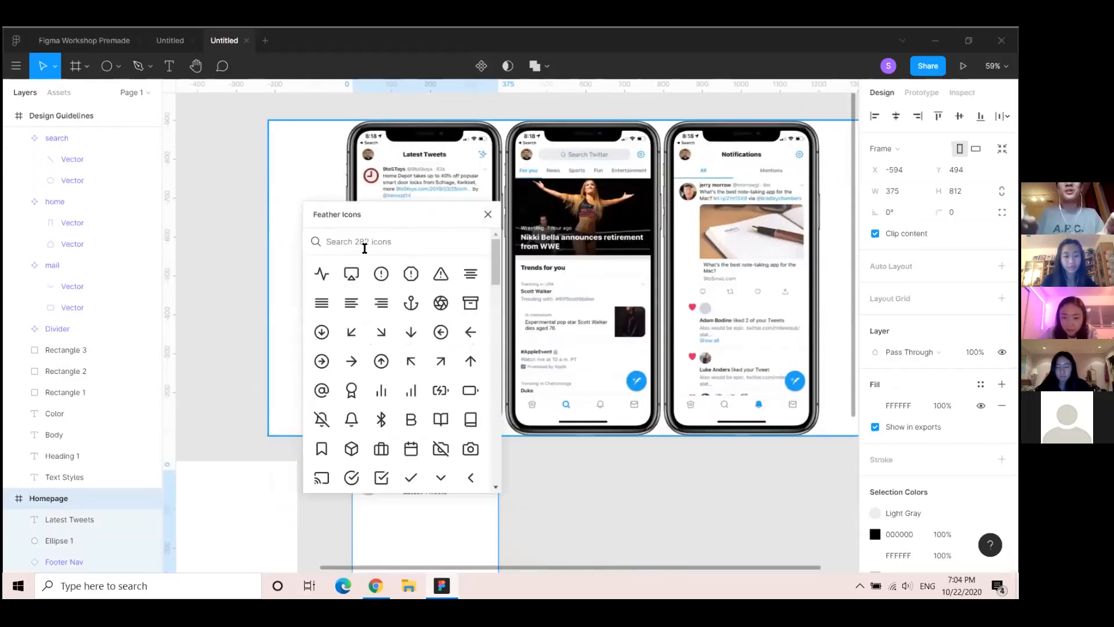
{"action": "type", "text": "star"}
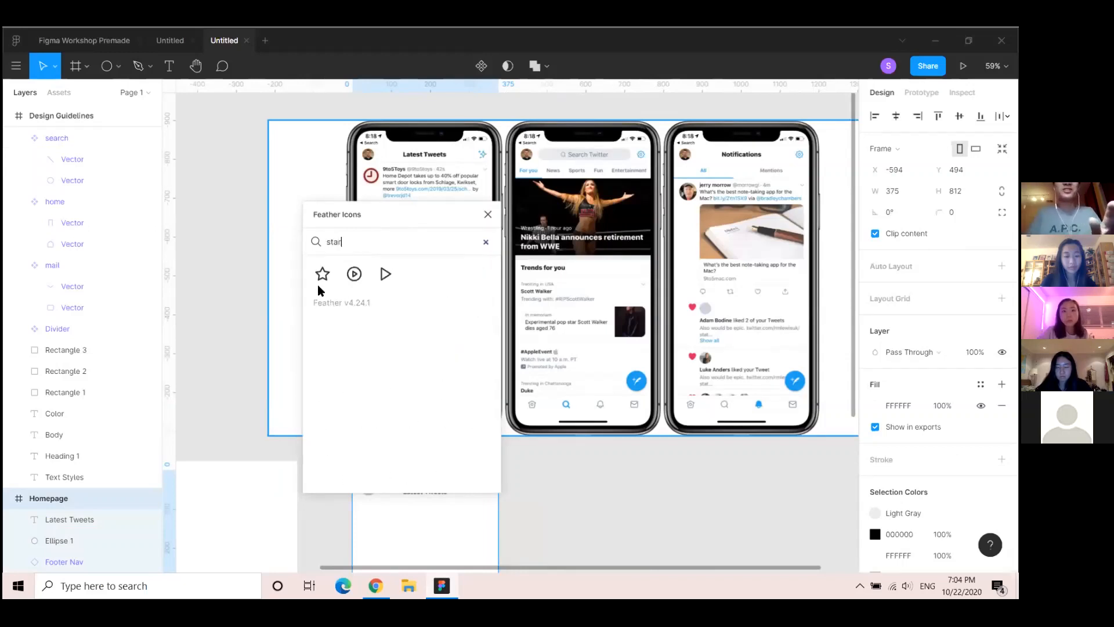
{"action": "left_click", "coordinate": [316, 281]}
{"action": "left_click", "coordinate": [487, 214]}
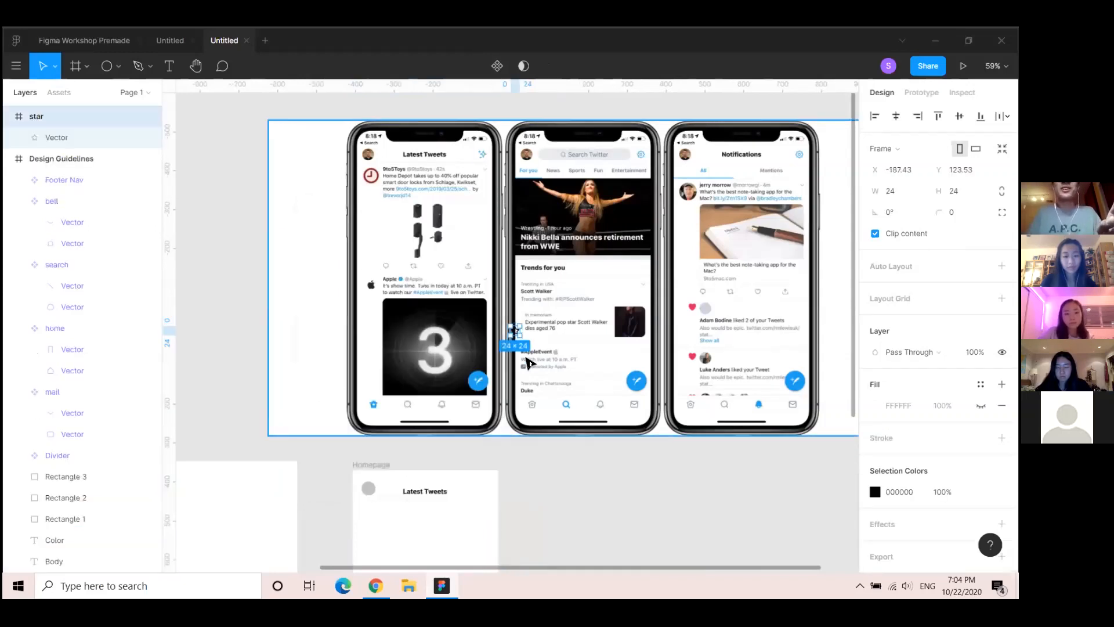
{"action": "left_click_drag", "start_coordinate": [520, 338], "coordinate": [323, 466]}
Select the Latest Tweets title and show its text style list with Heading 1 applied
{"action": "scroll", "coordinate": [513, 231], "scroll_direction": "right", "scroll_amount": 10}
{"action": "scroll", "coordinate": [514, 230], "scroll_direction": "up", "scroll_amount": 8}
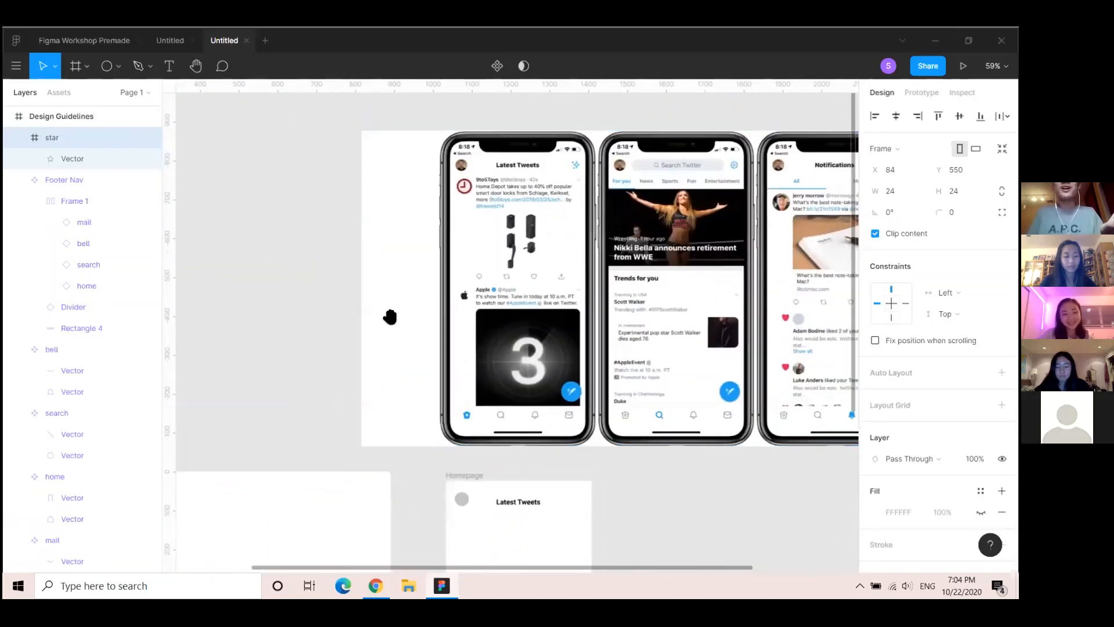
{"action": "scroll", "coordinate": [441, 255], "scroll_direction": "down", "scroll_amount": 3}
{"action": "scroll", "coordinate": [455, 263], "scroll_direction": "up", "scroll_amount": 5}
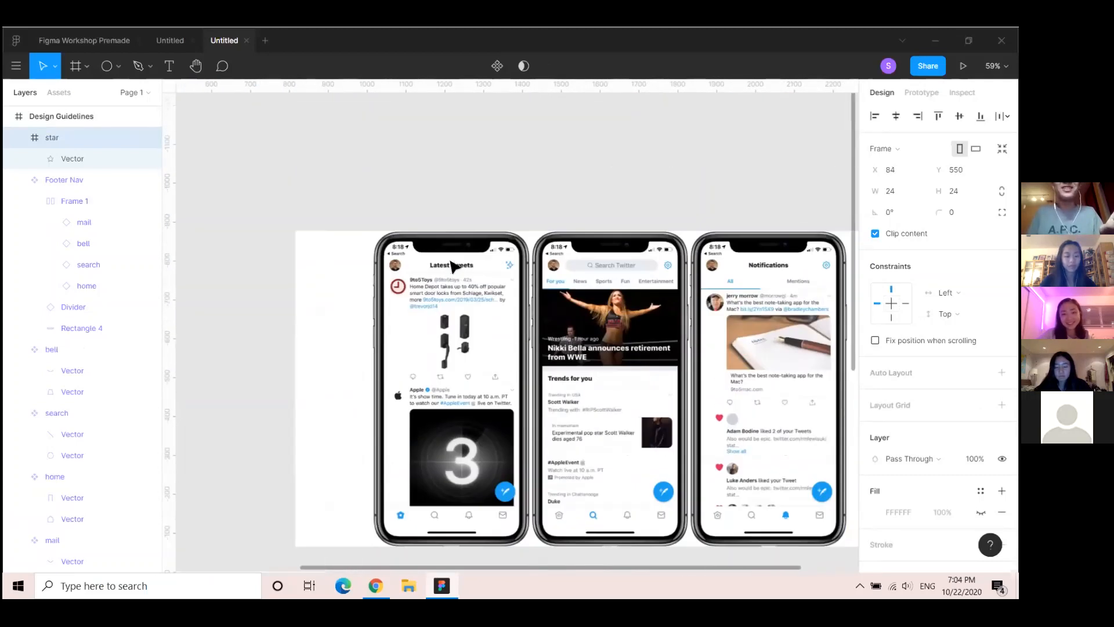
{"action": "scroll", "coordinate": [453, 279], "scroll_direction": "up", "scroll_amount": 5}
{"action": "scroll", "coordinate": [454, 273], "scroll_direction": "down", "scroll_amount": 3}
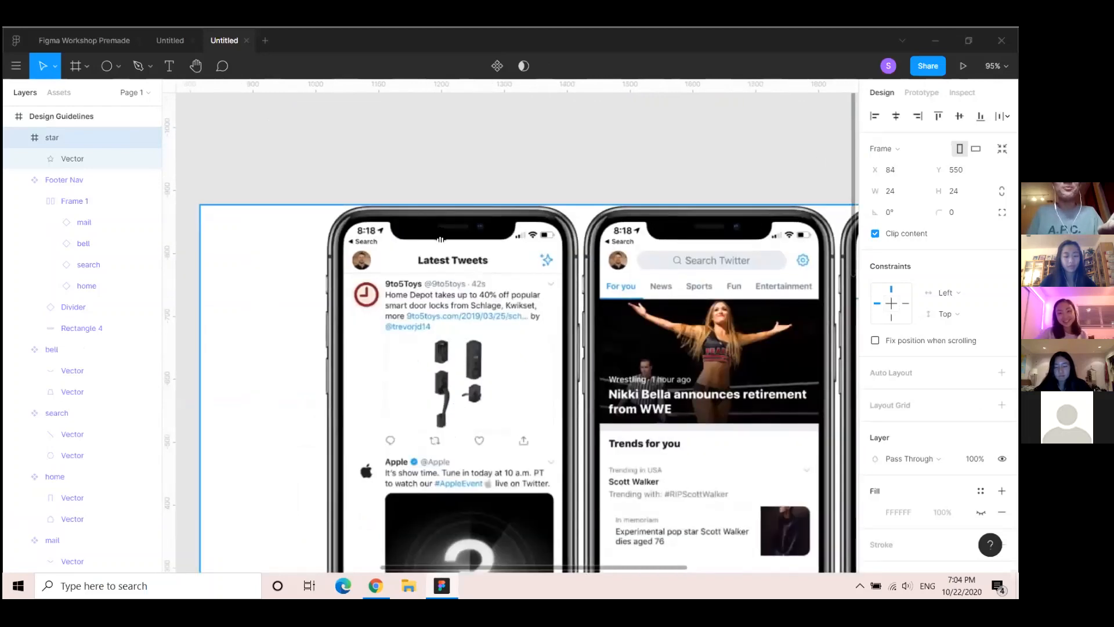
{"action": "scroll", "coordinate": [427, 340], "scroll_direction": "down", "scroll_amount": 4}
{"action": "scroll", "coordinate": [427, 340], "scroll_direction": "down", "scroll_amount": 5}
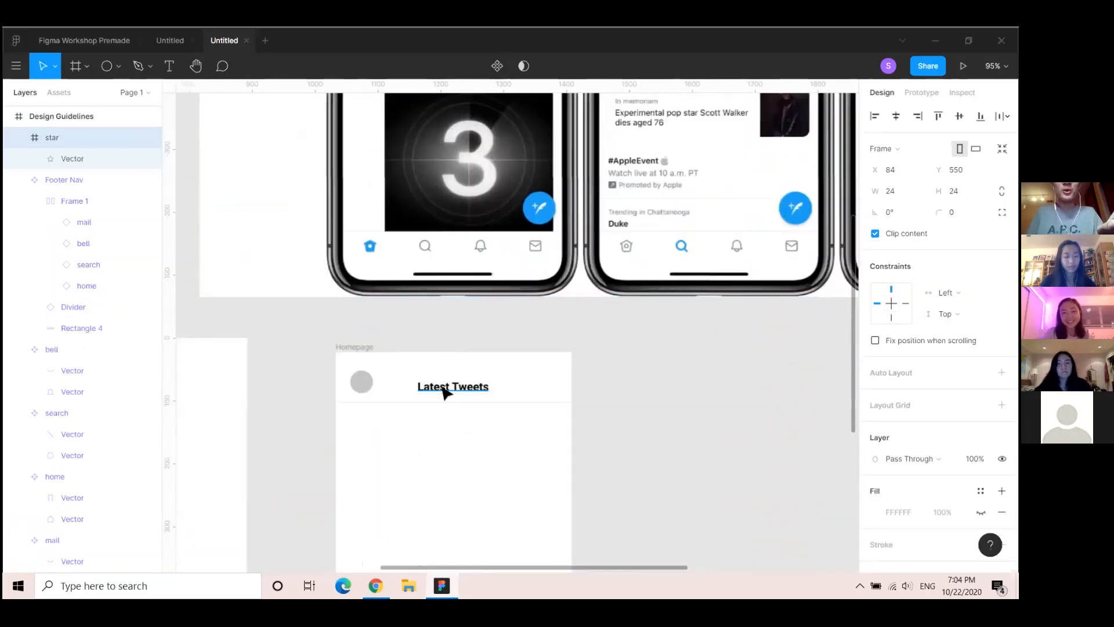
{"action": "left_click", "coordinate": [455, 384]}
{"action": "scroll", "coordinate": [903, 492], "scroll_direction": "down", "scroll_amount": 1}
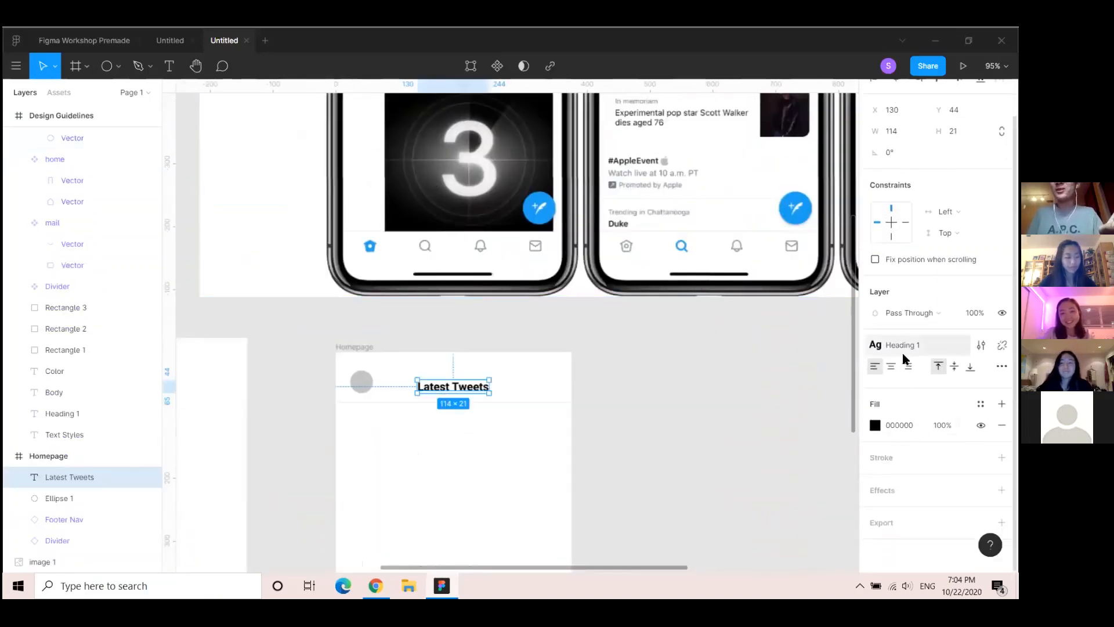
{"action": "left_click", "coordinate": [900, 345]}
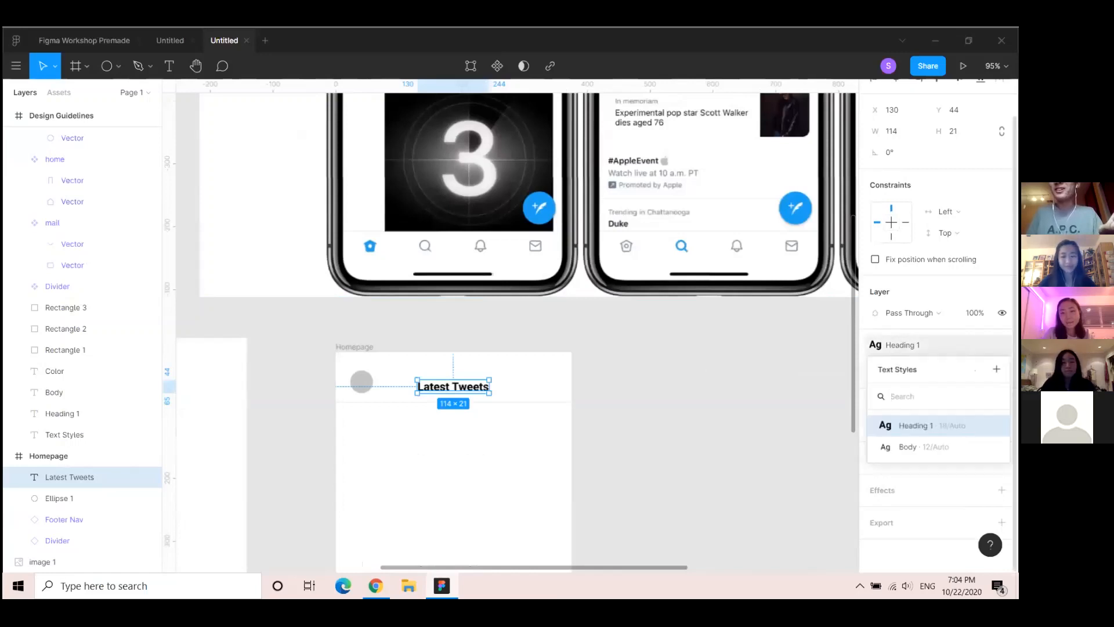
{"action": "scroll", "coordinate": [452, 339], "scroll_direction": "up", "scroll_amount": 6}
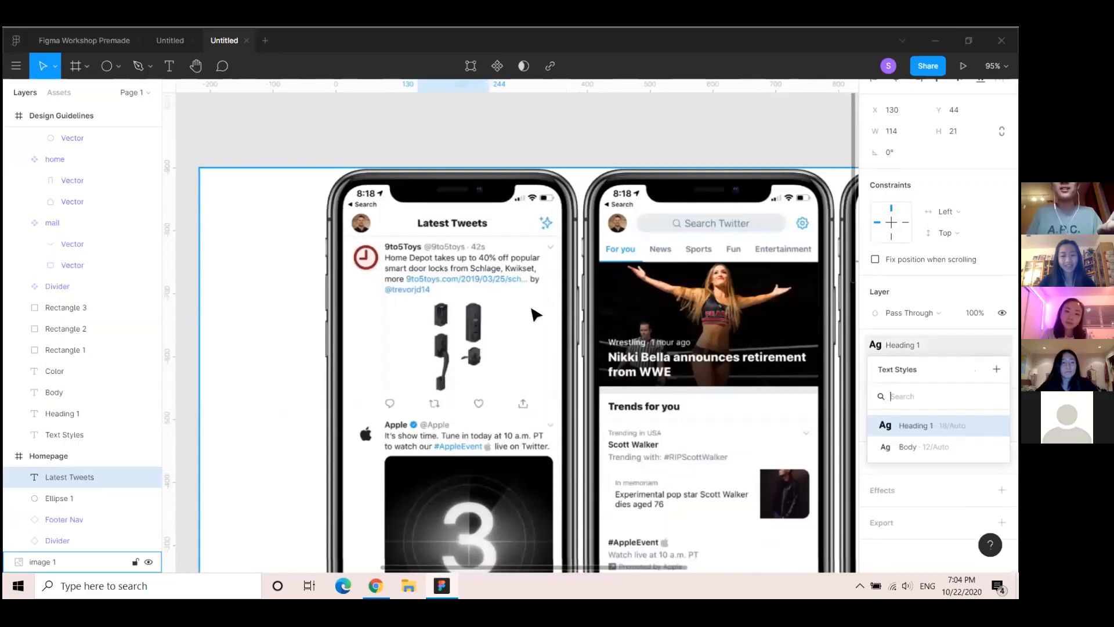
{"action": "scroll", "coordinate": [528, 302], "scroll_direction": "down", "scroll_amount": 4}
{"action": "scroll", "coordinate": [511, 406], "scroll_direction": "down", "scroll_amount": 3, "text": "ctrl"}
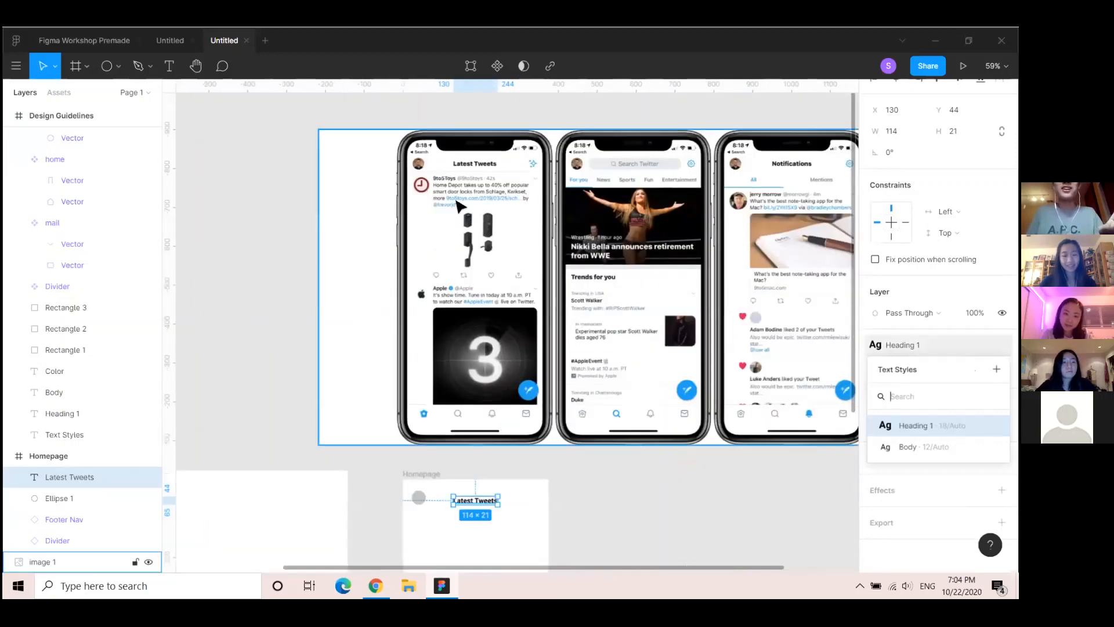
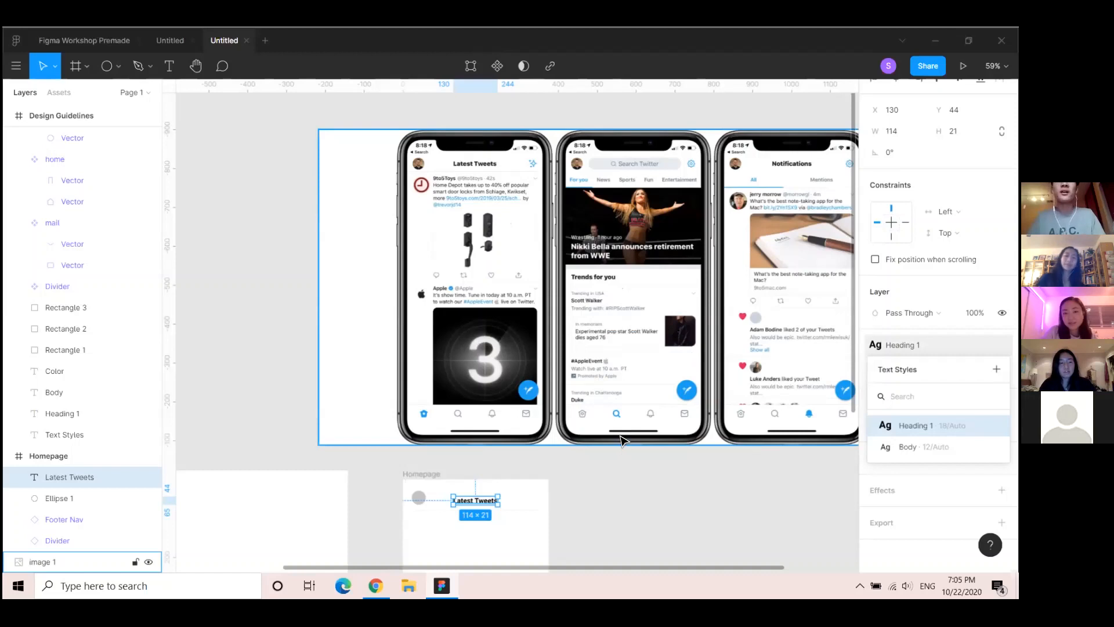
Clear the selection and pan down to the Design Guidelines and Homepage frames below the mockups
{"action": "left_click", "coordinate": [654, 498]}
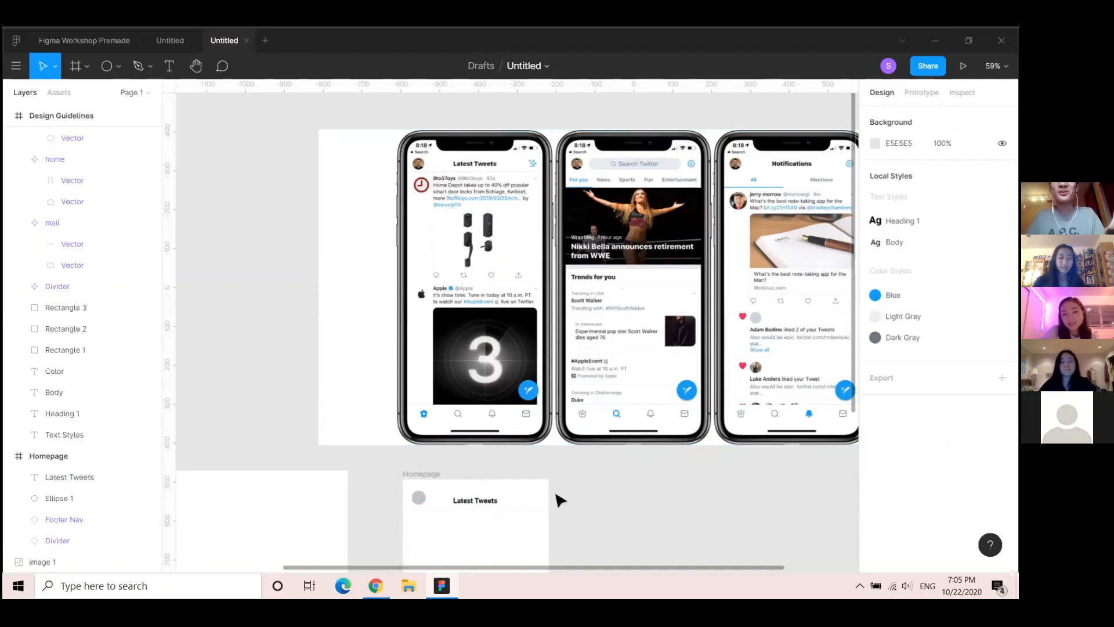
{"action": "scroll", "coordinate": [520, 467], "scroll_direction": "right", "scroll_amount": 3}
{"action": "scroll", "coordinate": [520, 468], "scroll_direction": "down", "scroll_amount": 2}
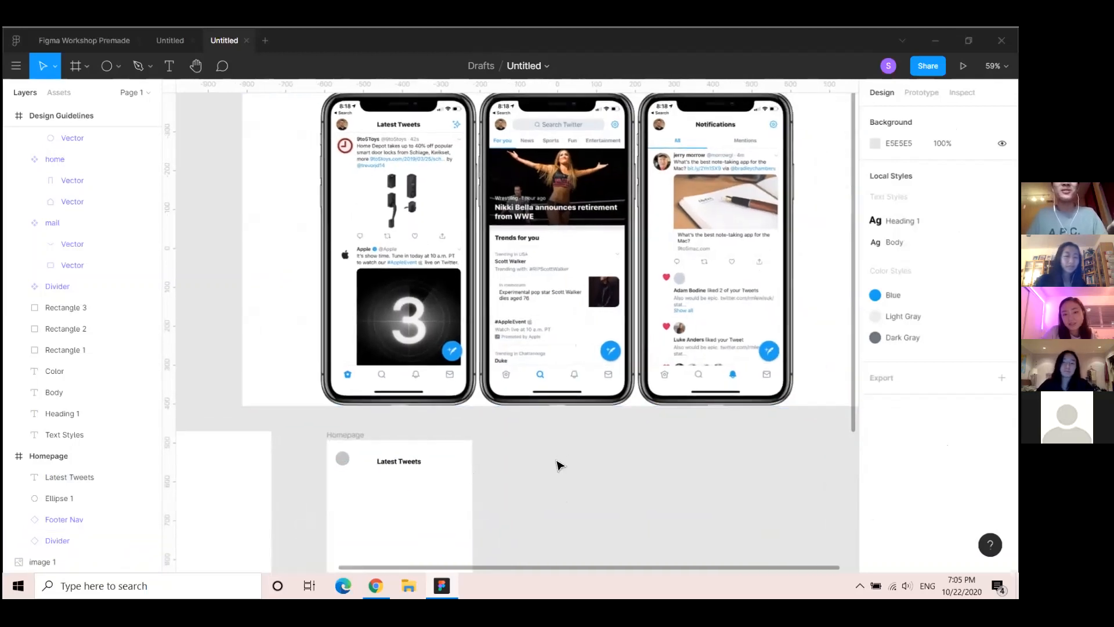
{"action": "left_click_drag", "start_coordinate": [330, 507], "coordinate": [537, 368]}
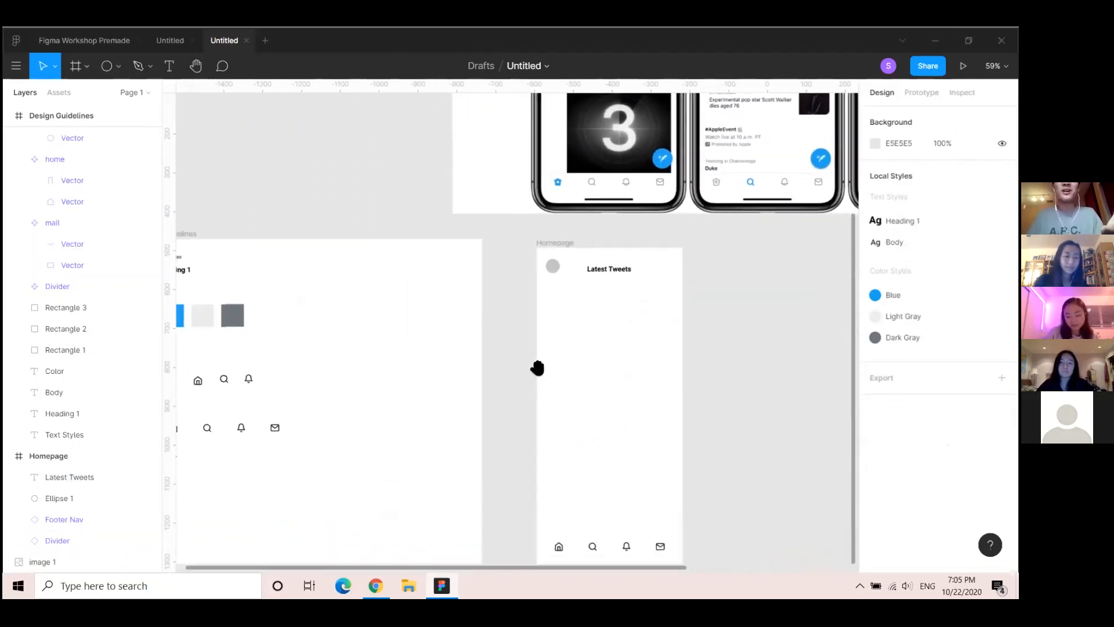
{"action": "scroll", "coordinate": [263, 441], "scroll_direction": "down", "scroll_amount": 5}
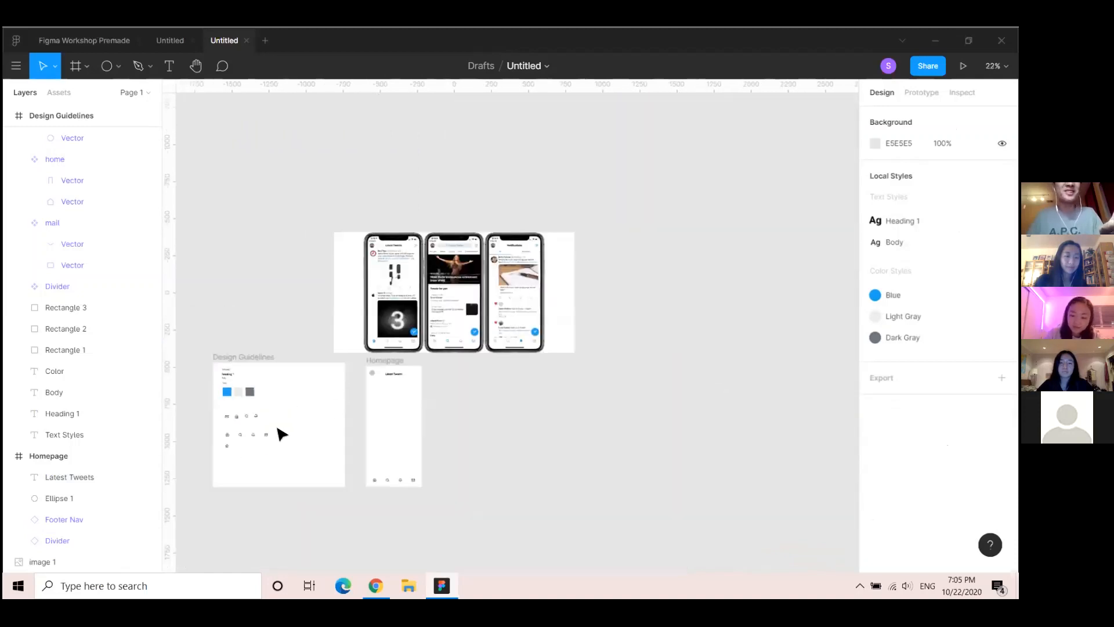
{"action": "scroll", "coordinate": [228, 448], "scroll_direction": "up", "scroll_amount": 5}
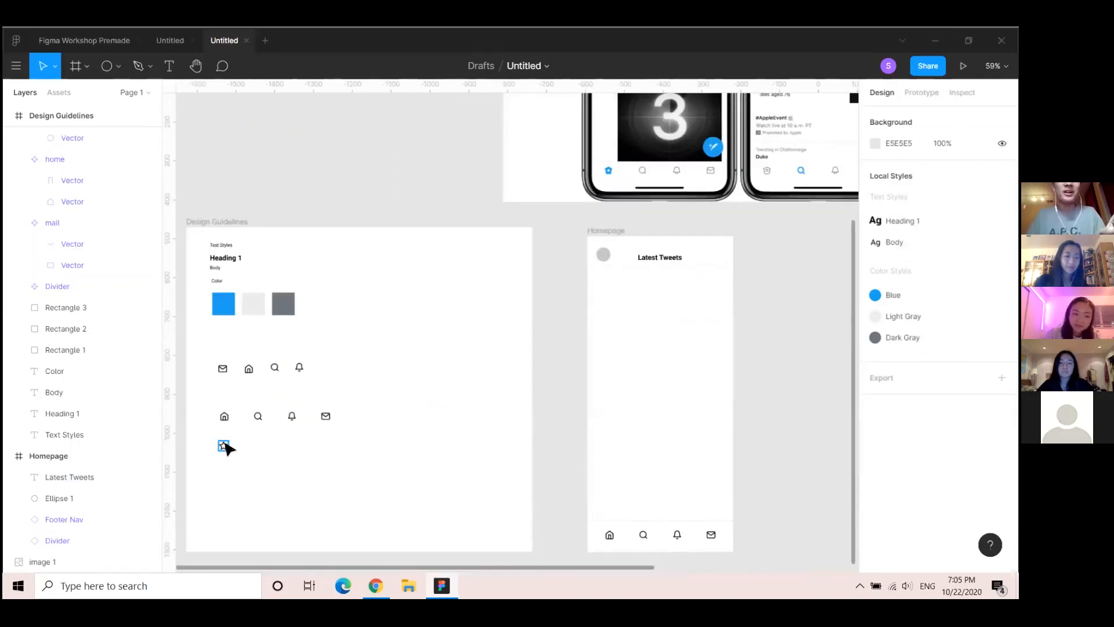
Make the star icon frame in Design Guidelines a component with Create Component
{"action": "left_click", "coordinate": [224, 446]}
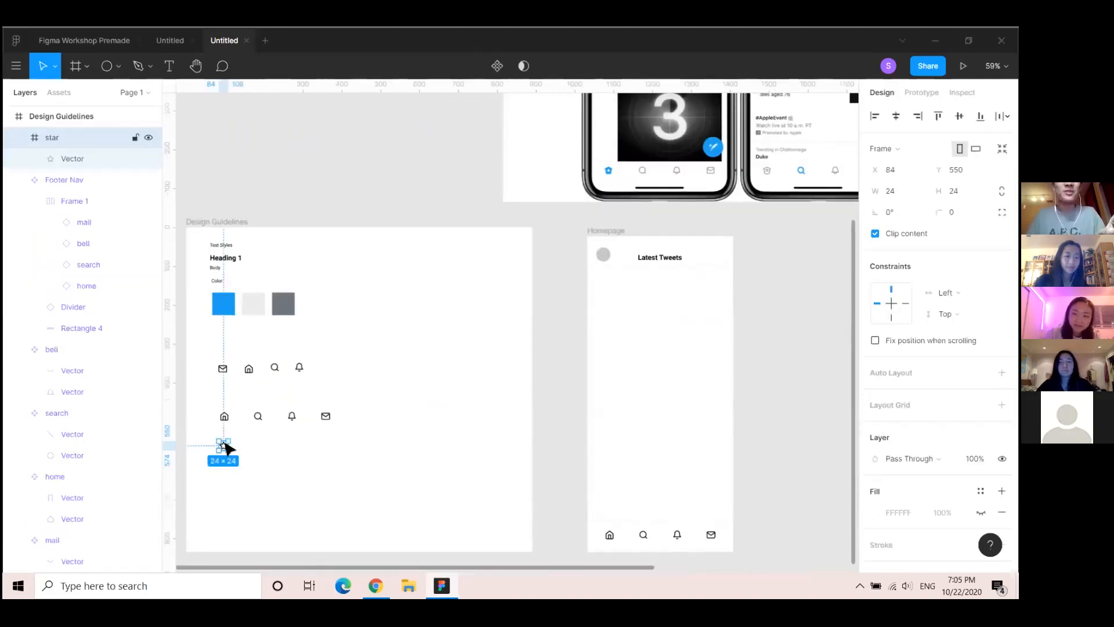
{"action": "left_click", "coordinate": [388, 194]}
{"action": "left_click_drag", "start_coordinate": [460, 399], "coordinate": [237, 569]}
{"action": "left_click_drag", "start_coordinate": [452, 218], "coordinate": [408, 395]}
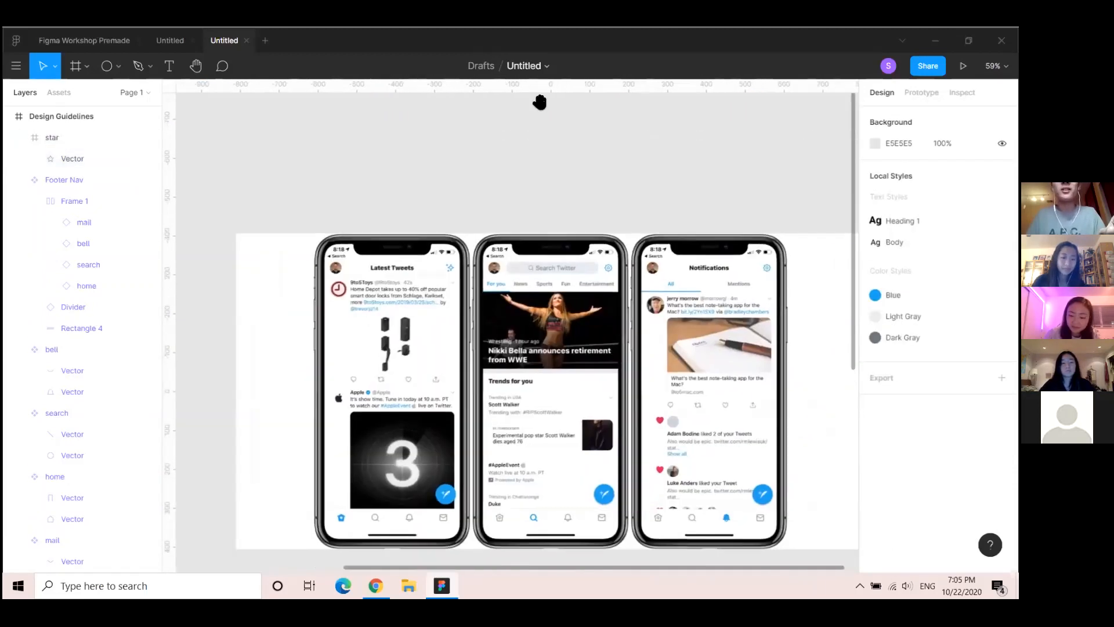
{"action": "scroll", "coordinate": [391, 331], "scroll_direction": "down", "scroll_amount": 10}
{"action": "left_click", "coordinate": [308, 356]}
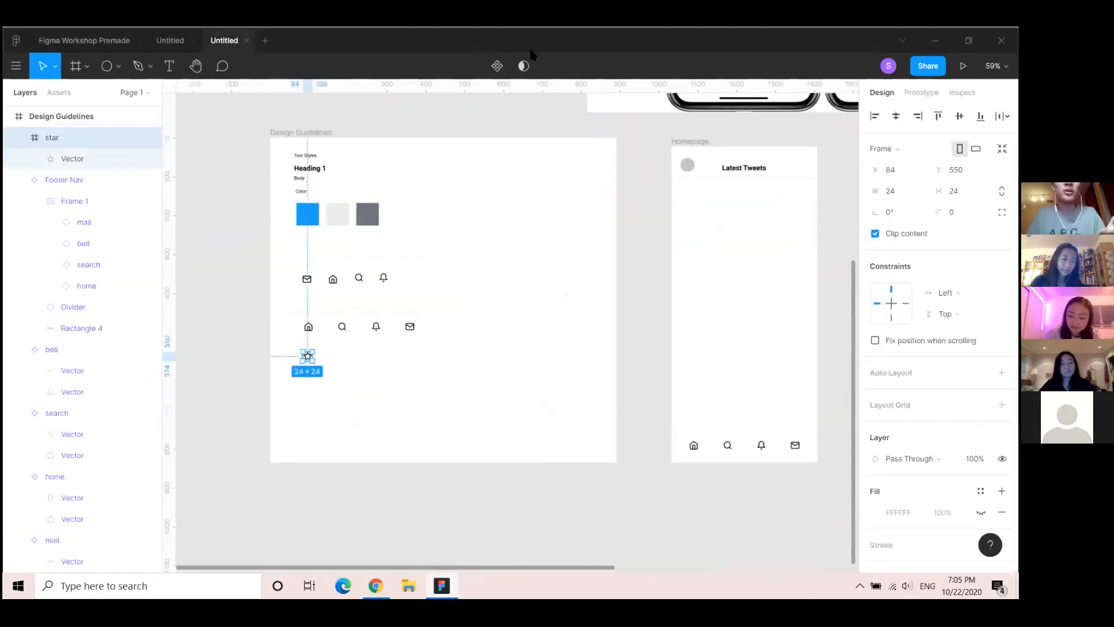
{"action": "left_click", "coordinate": [497, 66]}
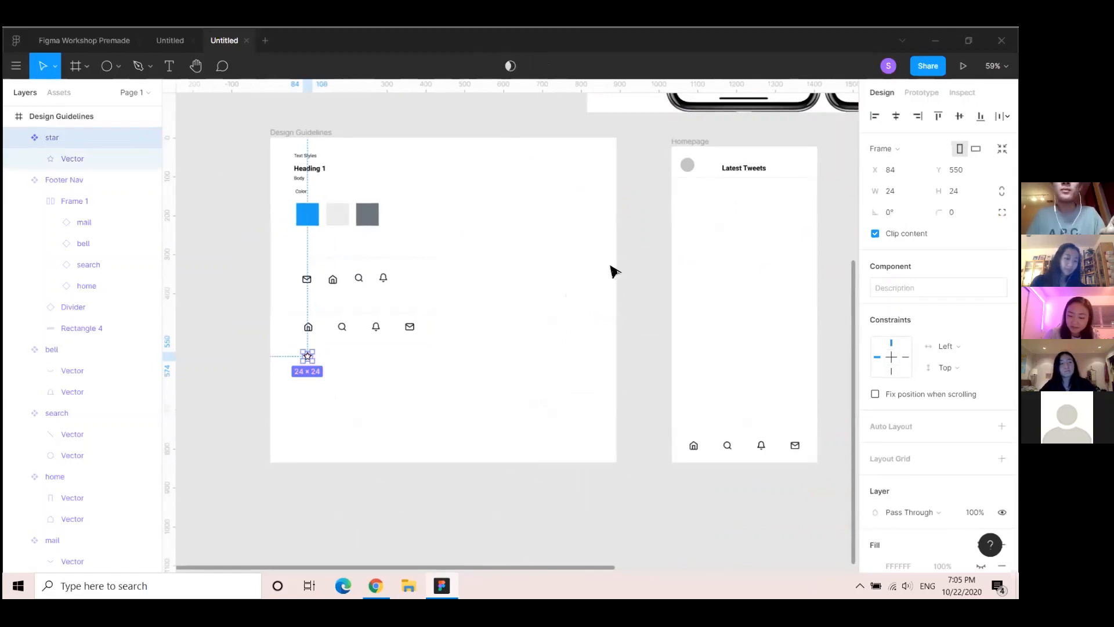
Select the Homepage frame and center the view on it
{"action": "left_click_drag", "start_coordinate": [610, 268], "coordinate": [373, 346]}
{"action": "left_click", "coordinate": [422, 272]}
{"action": "left_click_drag", "start_coordinate": [655, 297], "coordinate": [573, 356]}
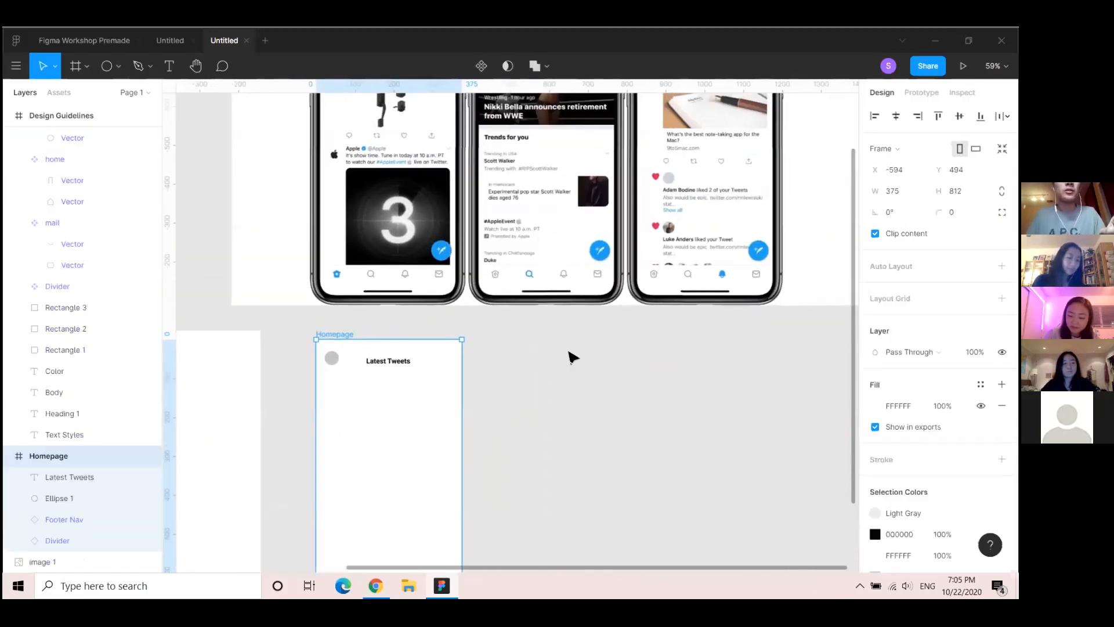
Drag two star instances from Local components into Homepage, one beside Latest Tweets, one lower
{"action": "left_click", "coordinate": [59, 92]}
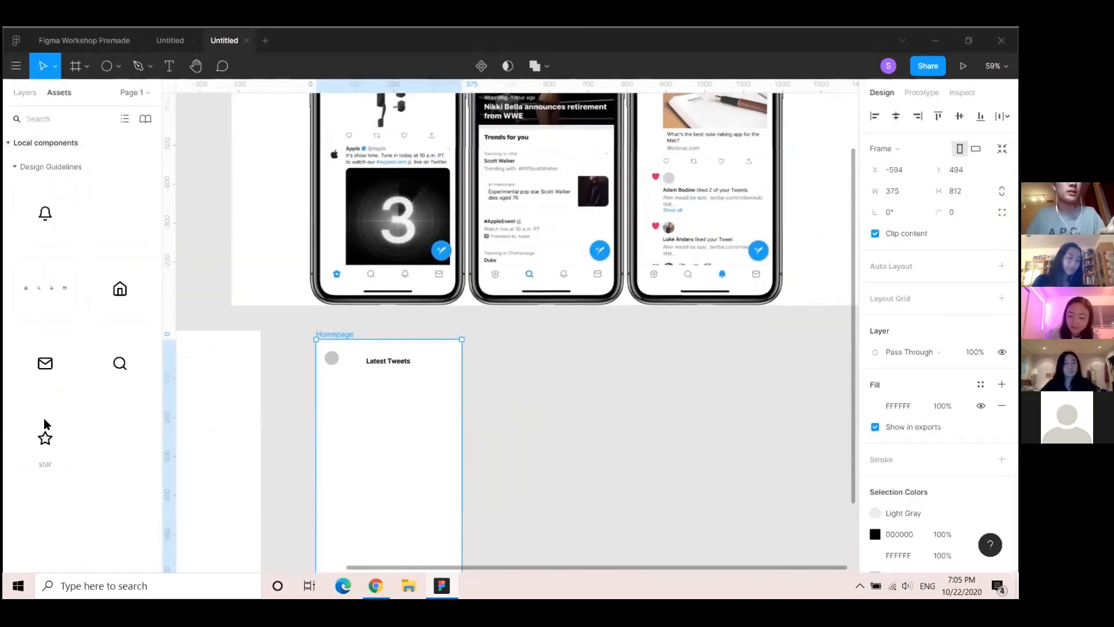
{"action": "left_click_drag", "start_coordinate": [45, 438], "coordinate": [451, 363]}
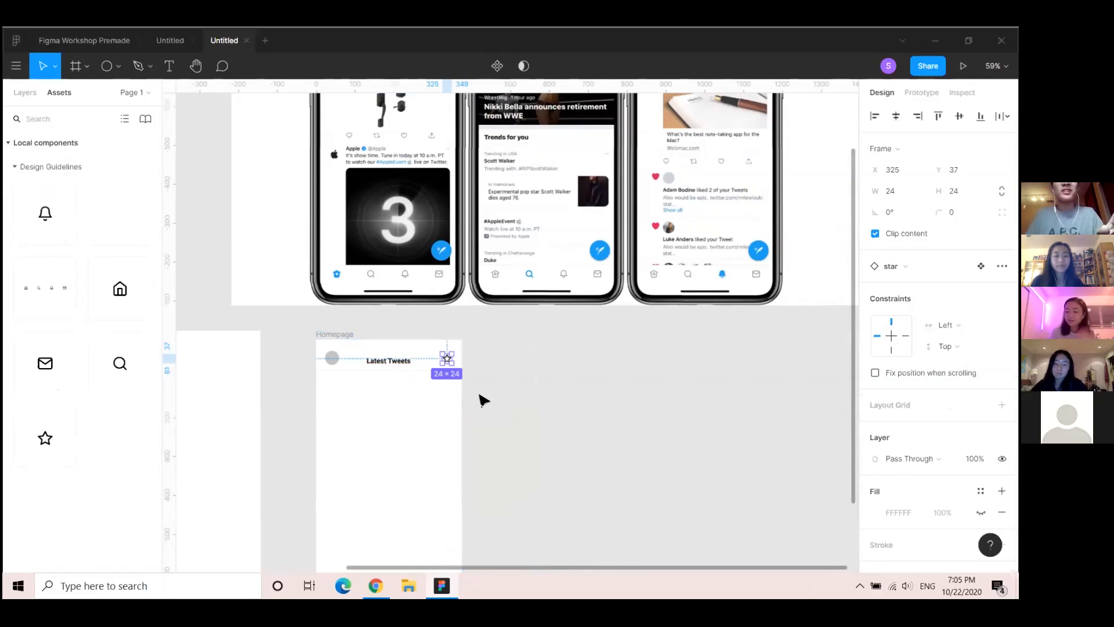
{"action": "scroll", "coordinate": [481, 401], "scroll_direction": "down", "scroll_amount": 5}
{"action": "scroll", "coordinate": [423, 354], "scroll_direction": "left", "scroll_amount": 2}
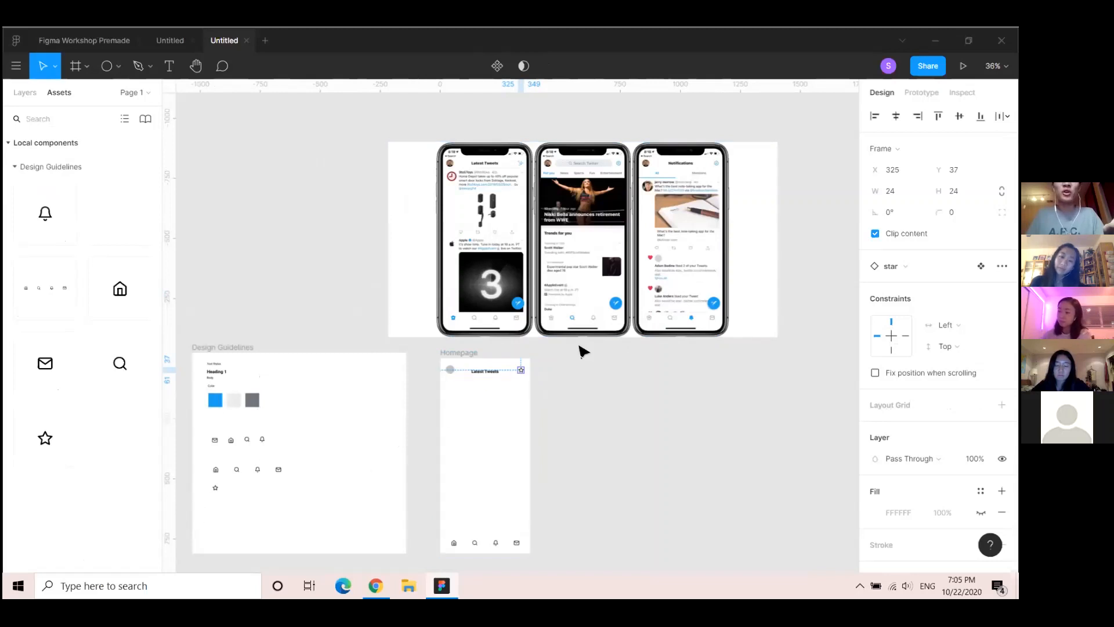
{"action": "scroll", "coordinate": [505, 401], "scroll_direction": "up", "scroll_amount": 1}
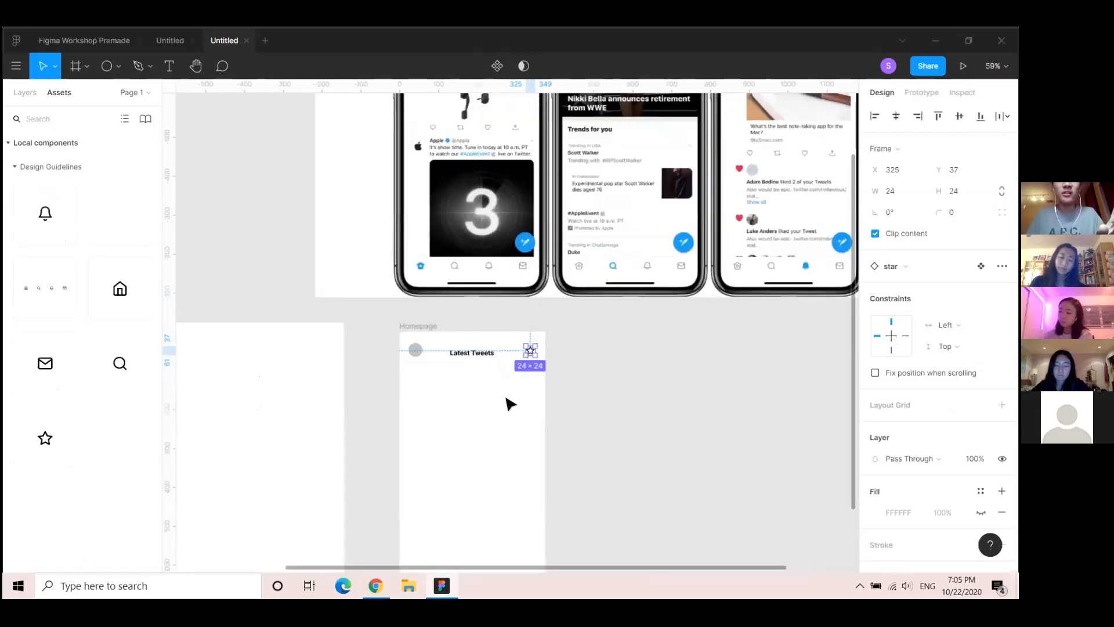
{"action": "scroll", "coordinate": [504, 399], "scroll_direction": "down", "scroll_amount": 1}
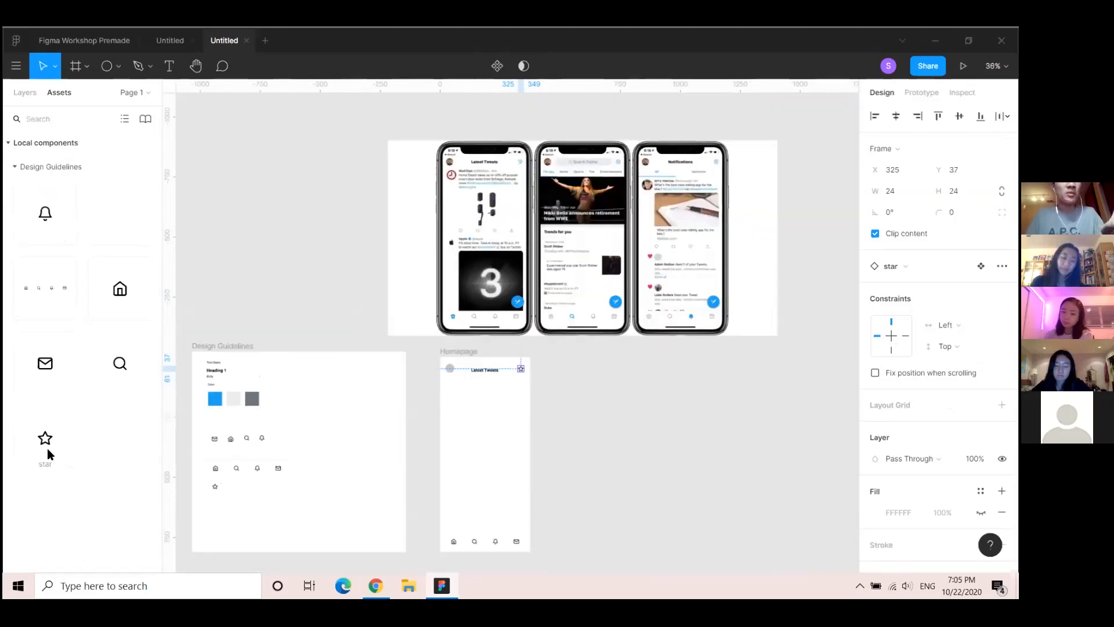
{"action": "left_click_drag", "start_coordinate": [46, 451], "coordinate": [489, 420]}
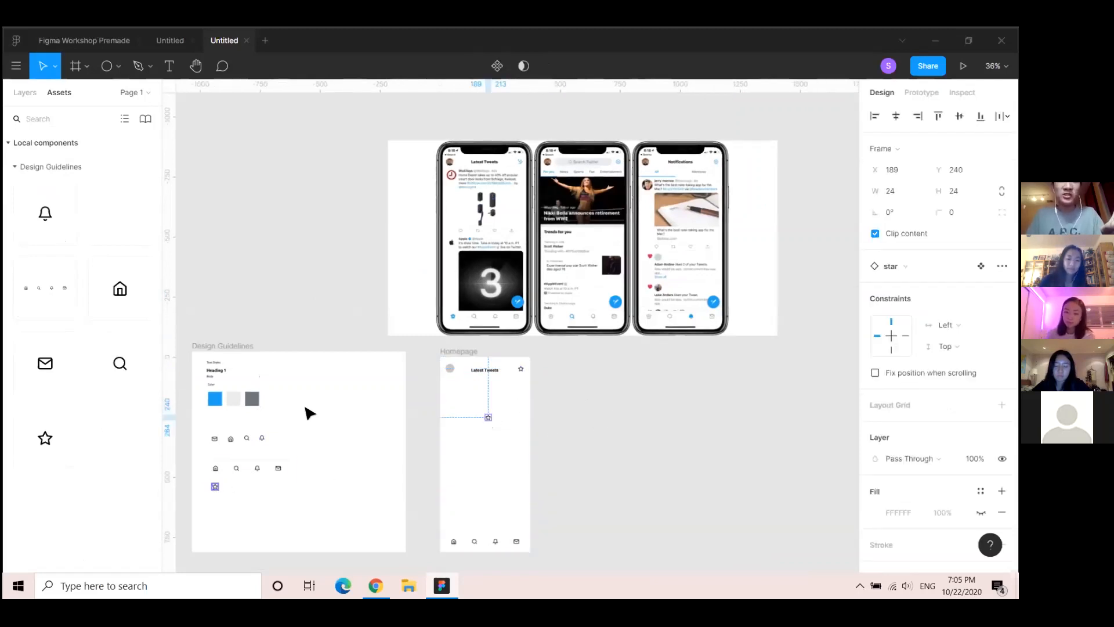
Recolour the star main component in Design Guidelines with the Blue colour style
{"action": "left_click", "coordinate": [214, 488]}
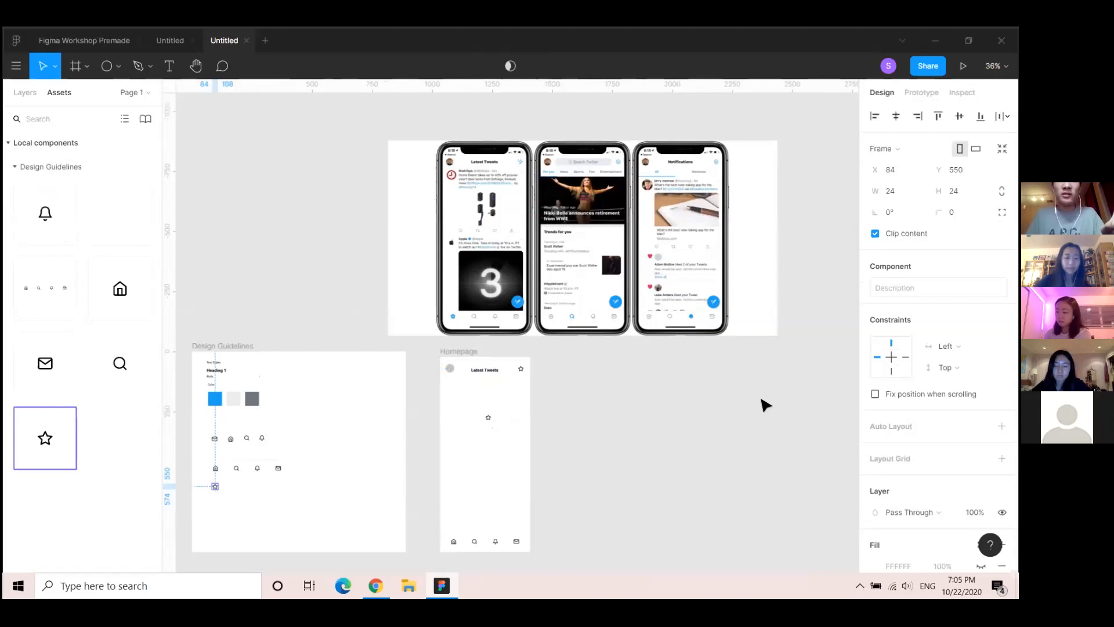
{"action": "scroll", "coordinate": [894, 441], "scroll_direction": "down", "scroll_amount": 3}
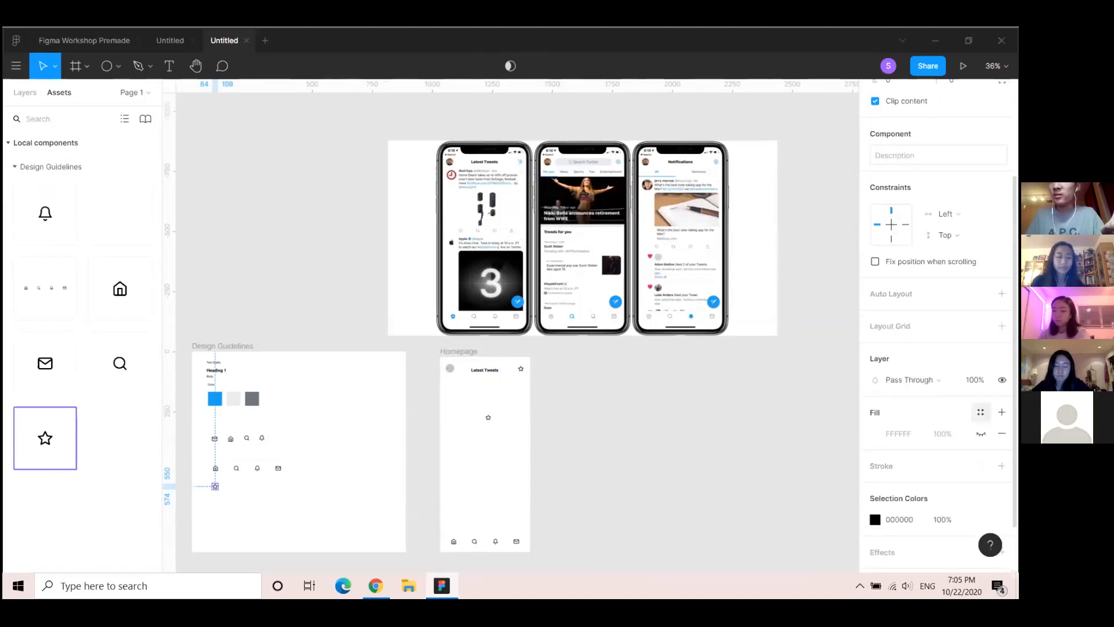
{"action": "left_click", "coordinate": [980, 412]}
{"action": "left_click", "coordinate": [981, 412]}
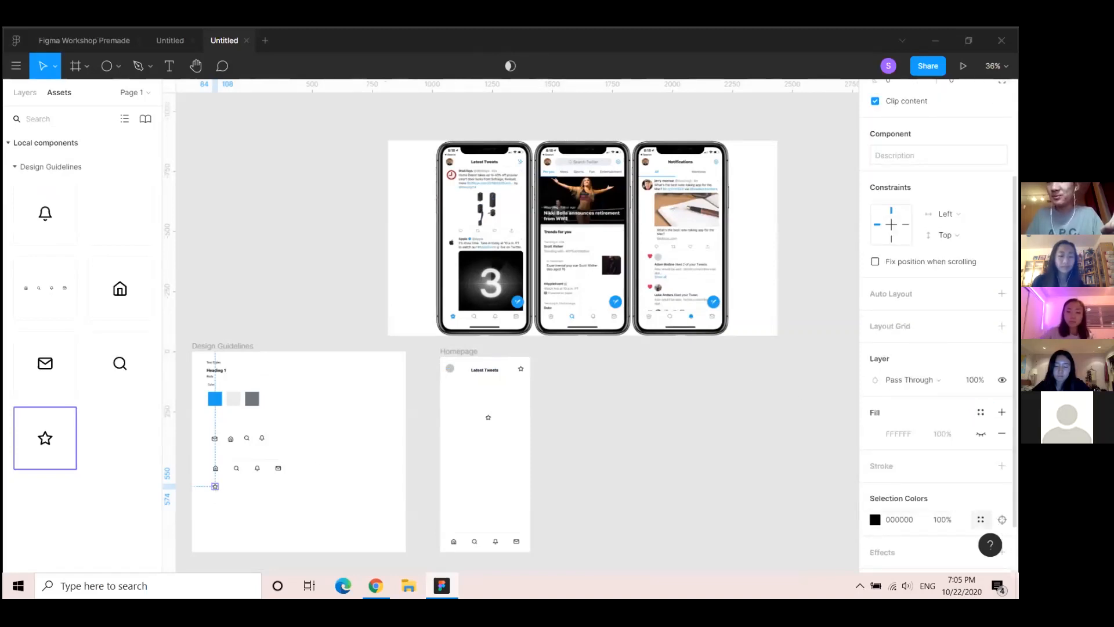
{"action": "left_click", "coordinate": [981, 520]}
{"action": "left_click", "coordinate": [734, 546]}
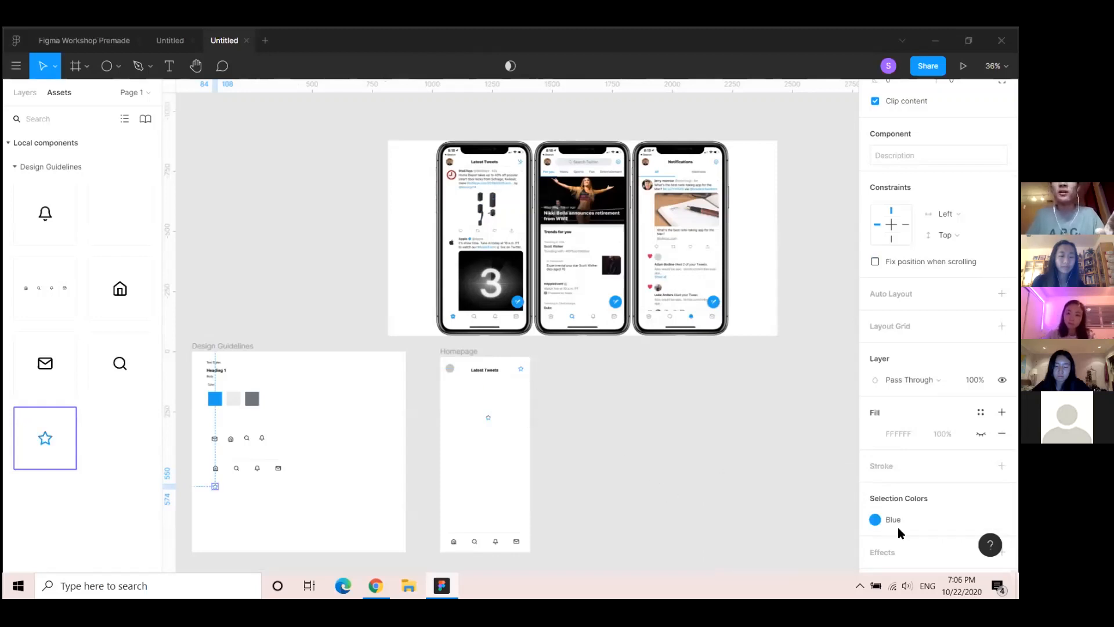
{"action": "left_click", "coordinate": [980, 519]}
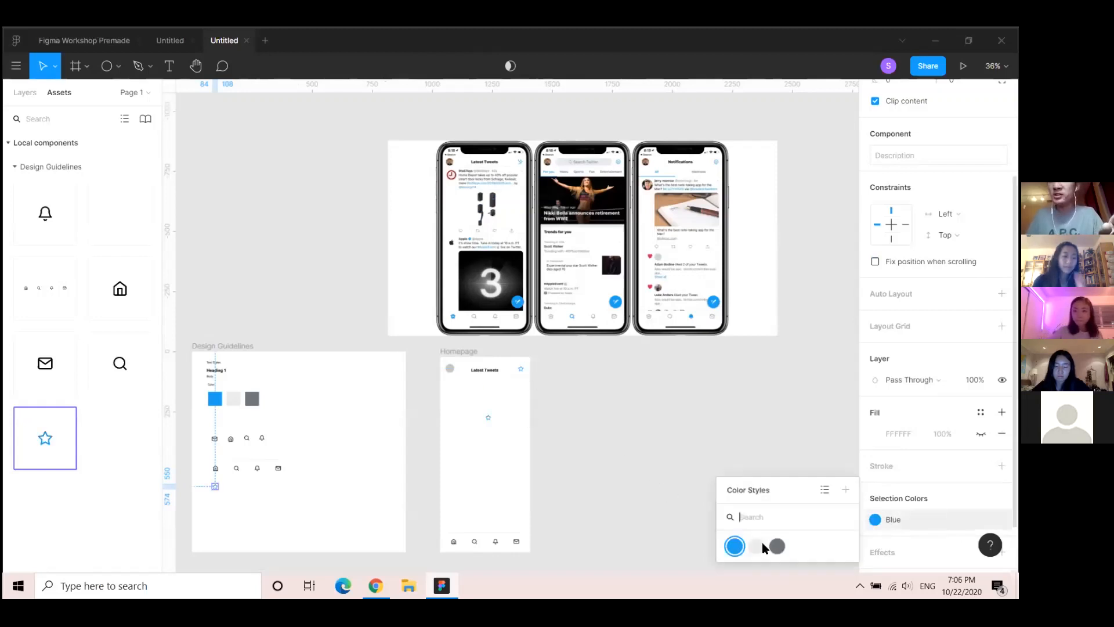
{"action": "key", "text": "Escape"}
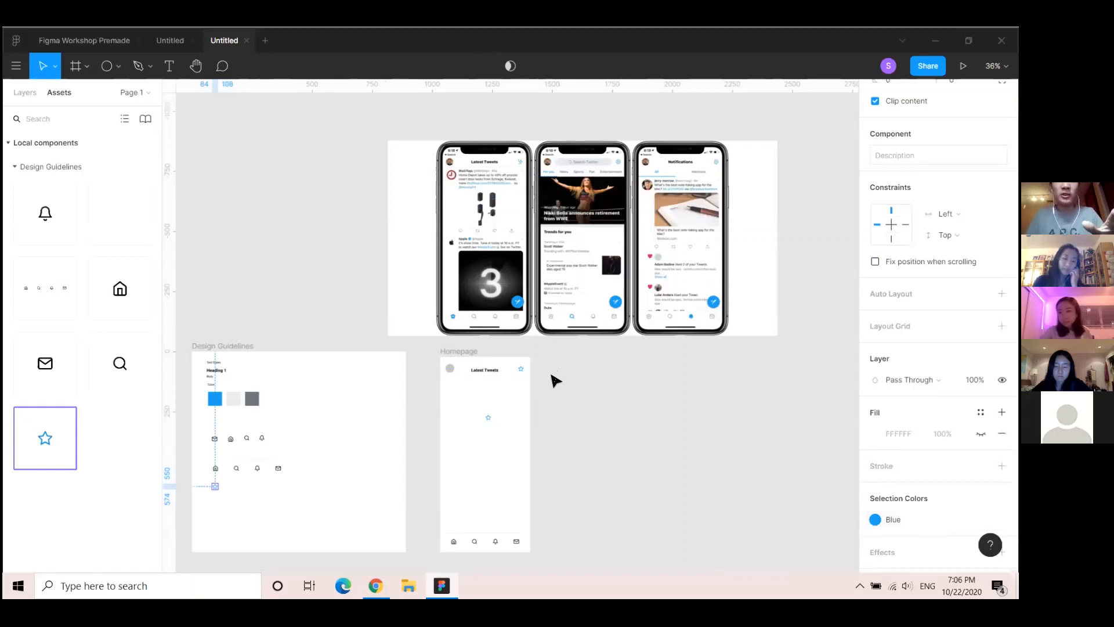
{"action": "left_click", "coordinate": [708, 443]}
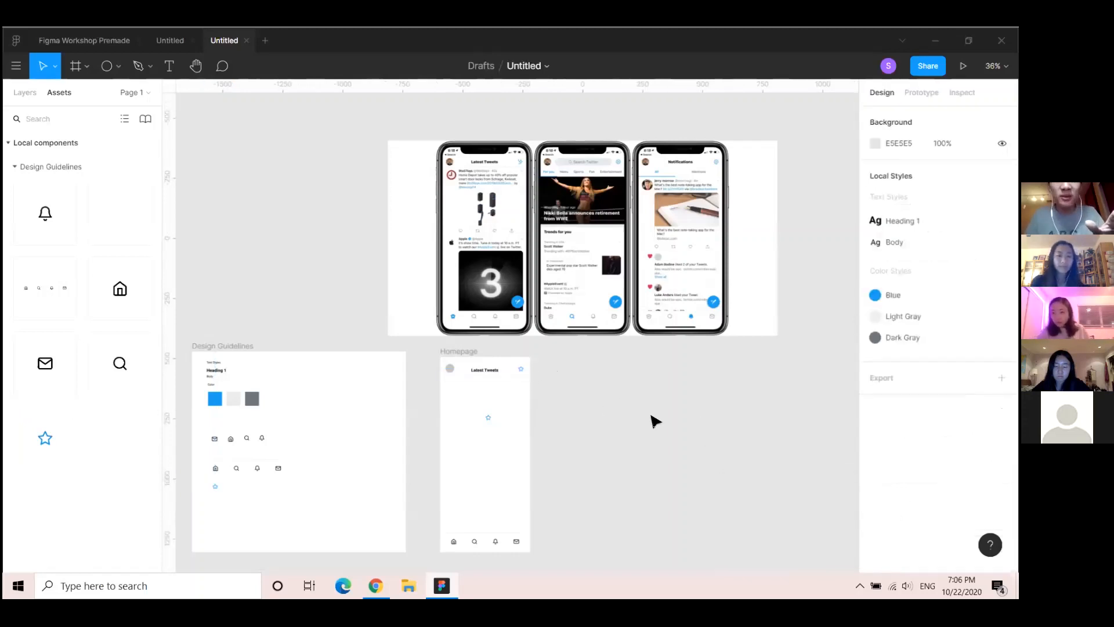
{"action": "key", "text": "ctrl+z"}
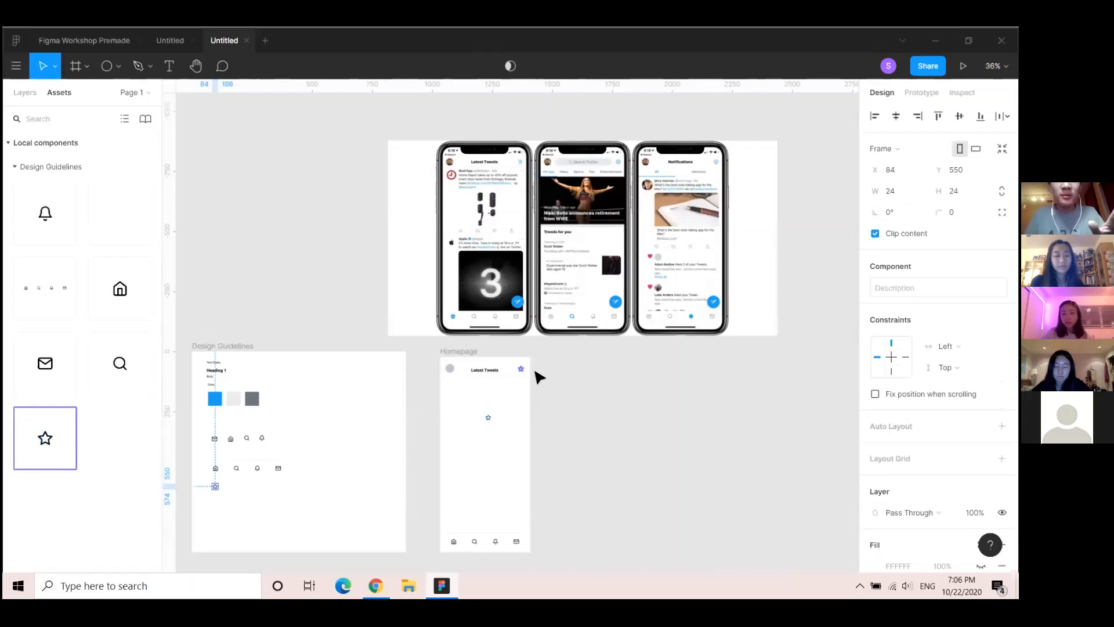
Apply the Blue colour style to the star instance in the Homepage header
{"action": "left_click", "coordinate": [521, 369]}
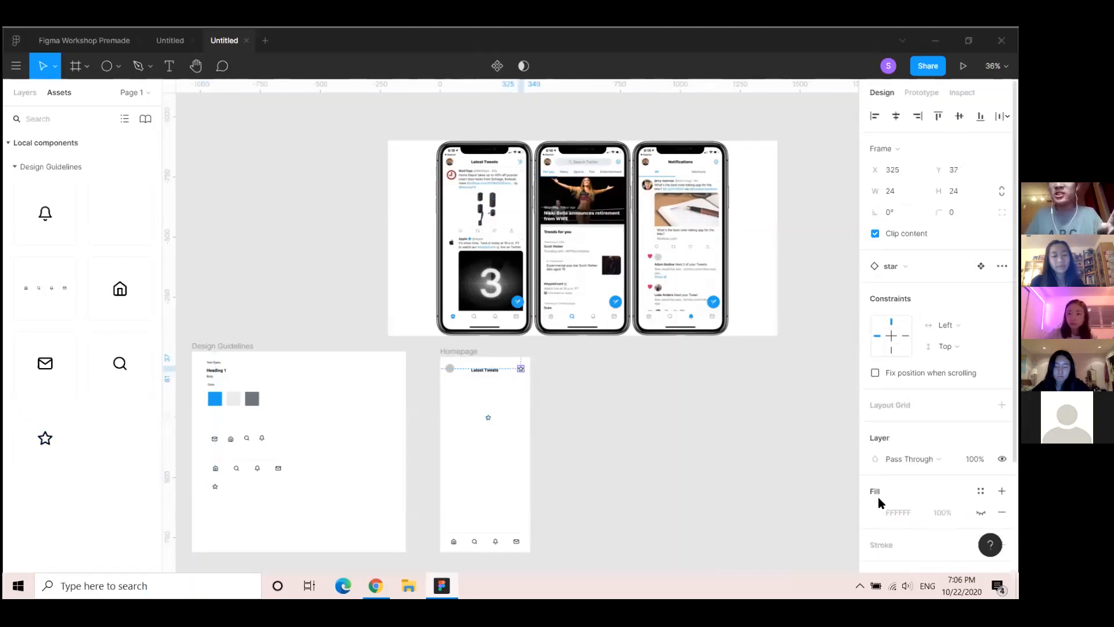
{"action": "scroll", "coordinate": [907, 511], "scroll_direction": "down", "scroll_amount": 1}
{"action": "scroll", "coordinate": [906, 511], "scroll_direction": "down", "scroll_amount": 3}
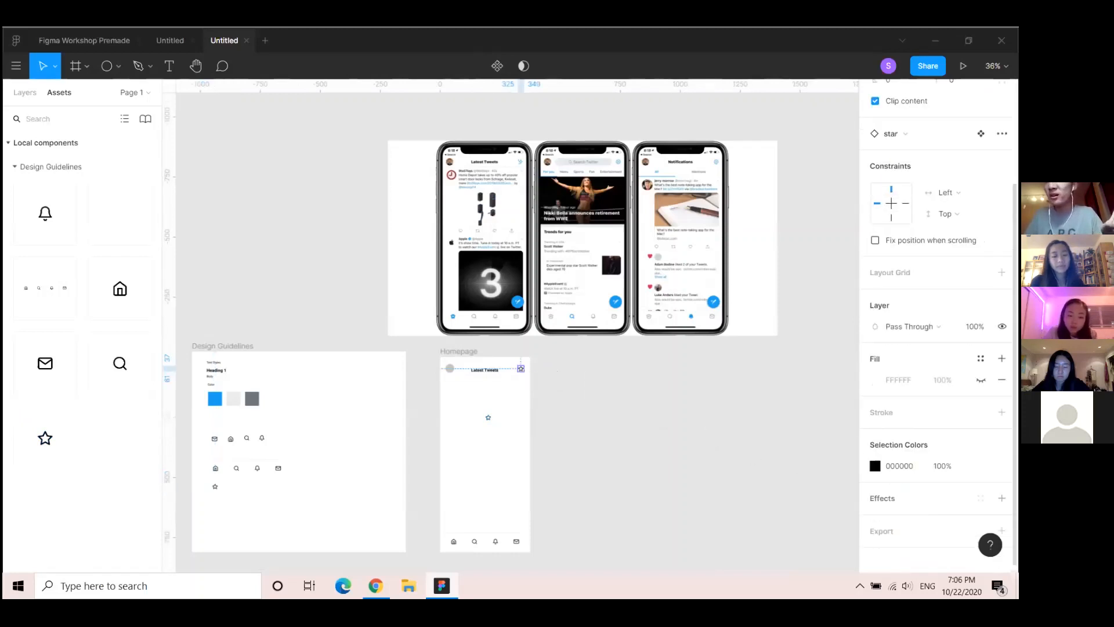
{"action": "left_click", "coordinate": [981, 465]}
{"action": "left_click", "coordinate": [734, 525]}
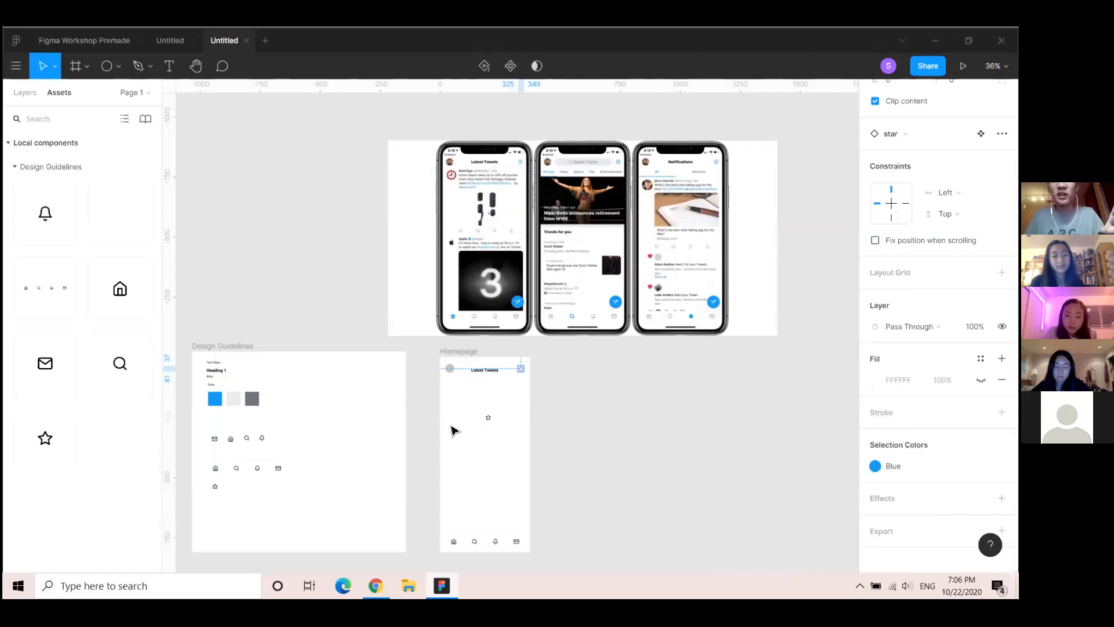
{"action": "scroll", "coordinate": [483, 428], "scroll_direction": "up", "scroll_amount": 3}
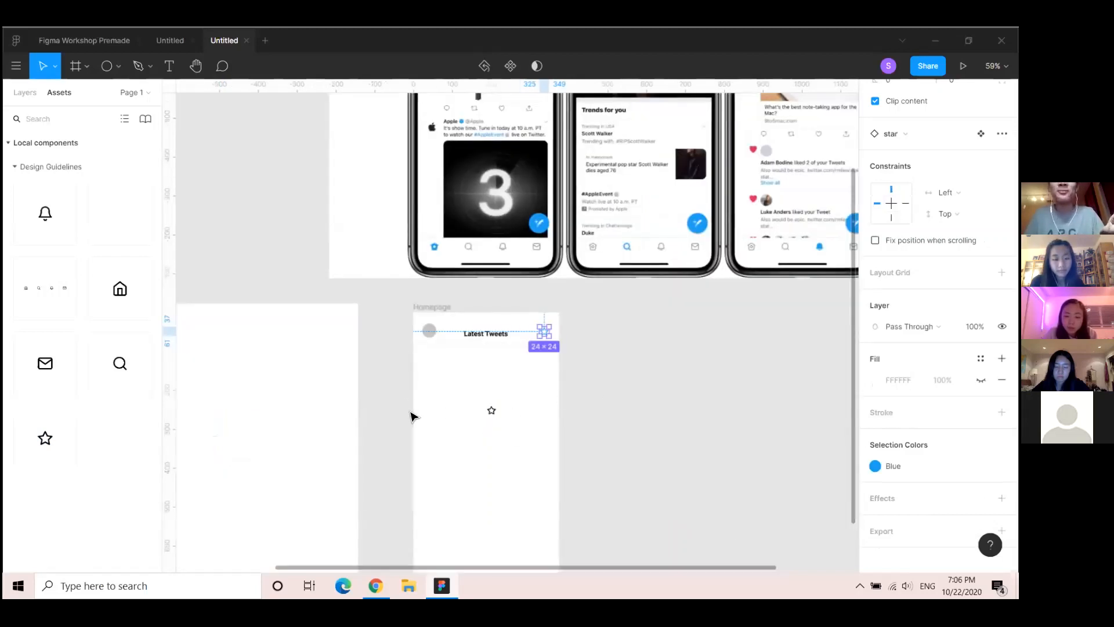
{"action": "left_click", "coordinate": [491, 412]}
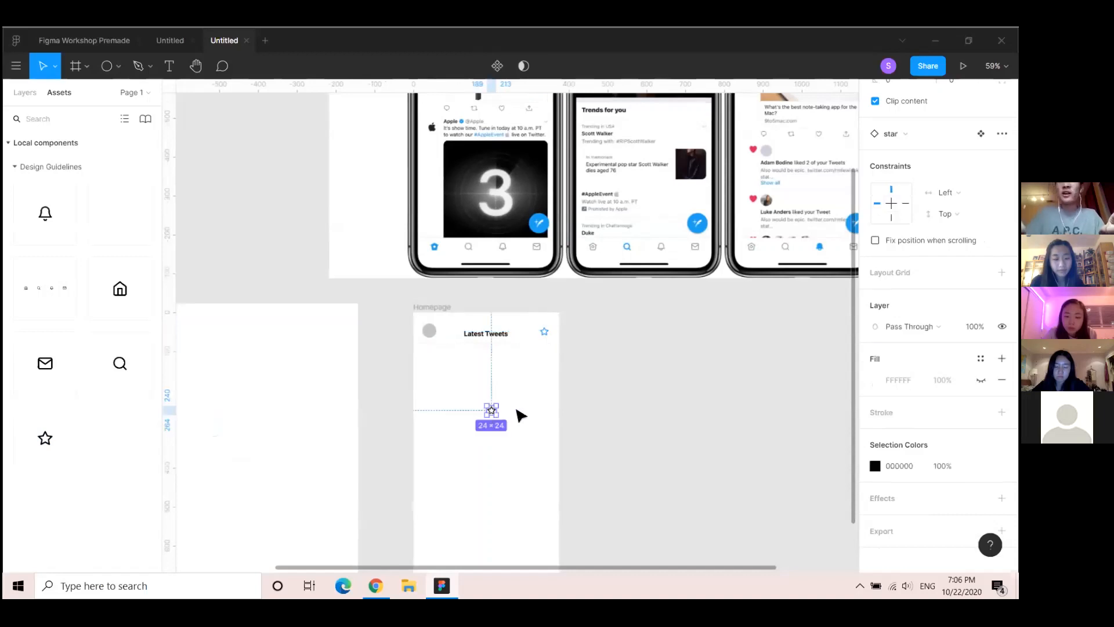
{"action": "left_click", "coordinate": [520, 415]}
{"action": "scroll", "coordinate": [279, 351], "scroll_direction": "up", "scroll_amount": 5}
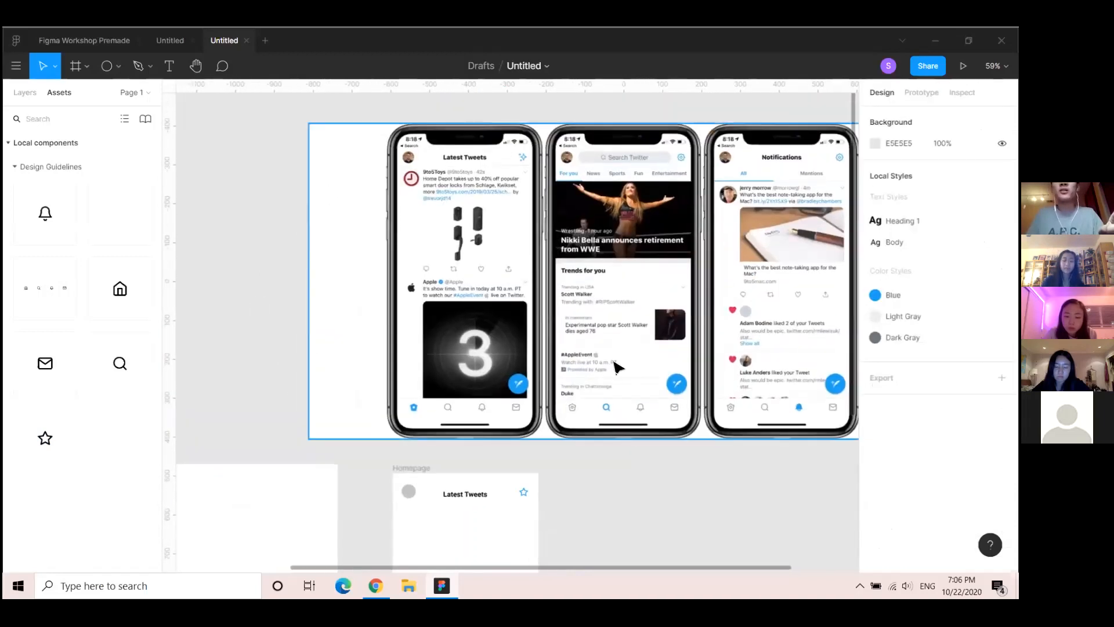
{"action": "scroll", "coordinate": [628, 279], "scroll_direction": "down", "scroll_amount": 5}
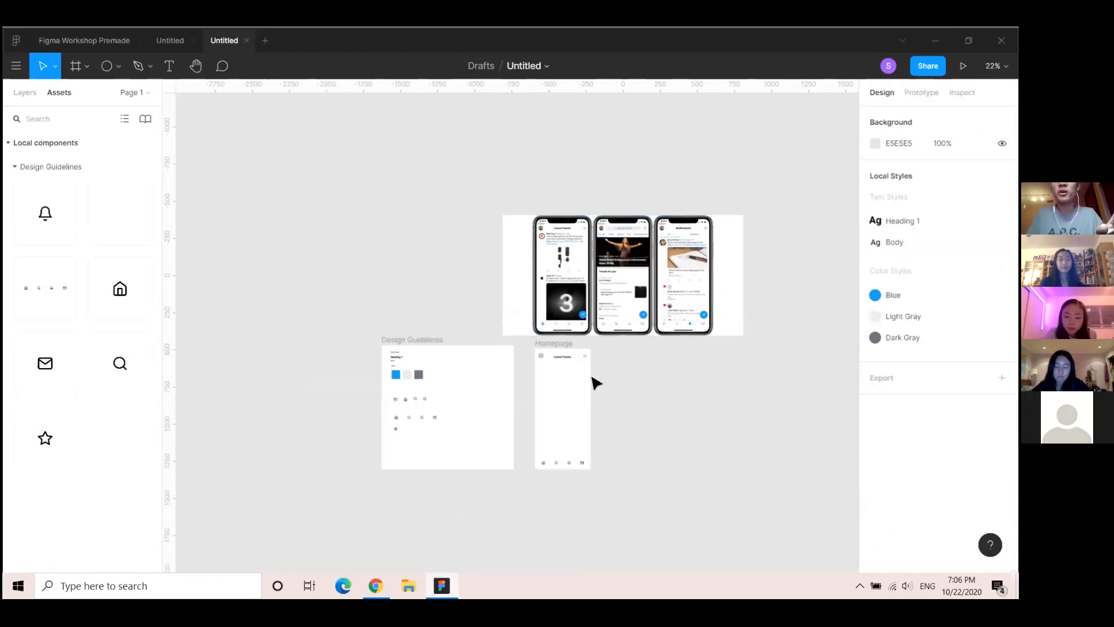
{"action": "scroll", "coordinate": [595, 383], "scroll_direction": "up", "scroll_amount": 3}
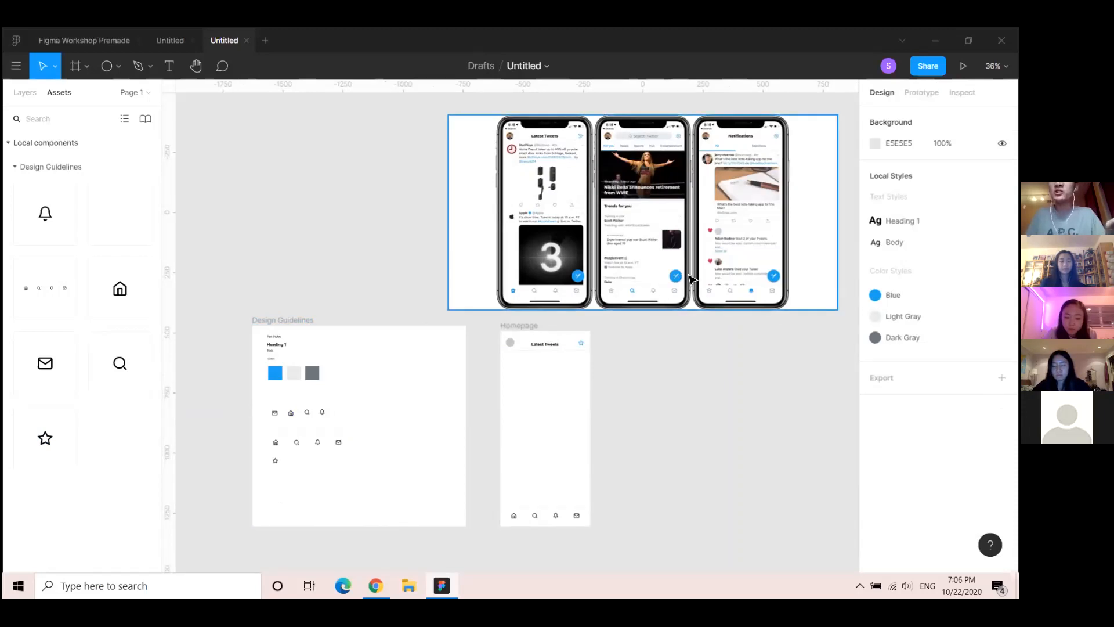
{"action": "scroll", "coordinate": [540, 301], "scroll_direction": "up", "scroll_amount": 3}
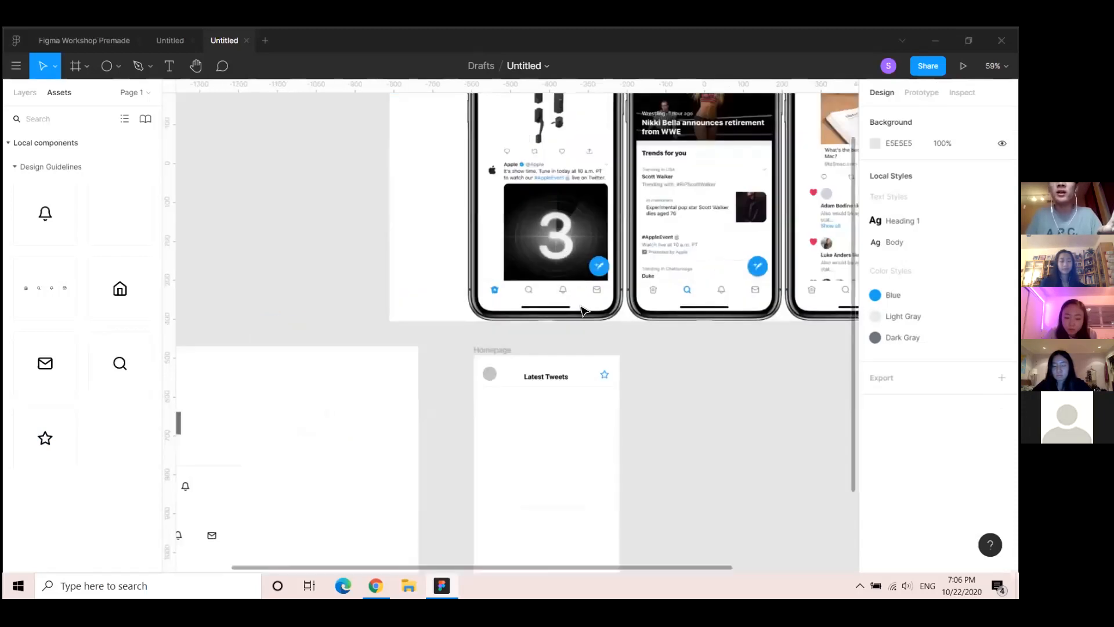
{"action": "scroll", "coordinate": [513, 303], "scroll_direction": "down", "scroll_amount": 1}
{"action": "scroll", "coordinate": [517, 290], "scroll_direction": "down", "scroll_amount": 3}
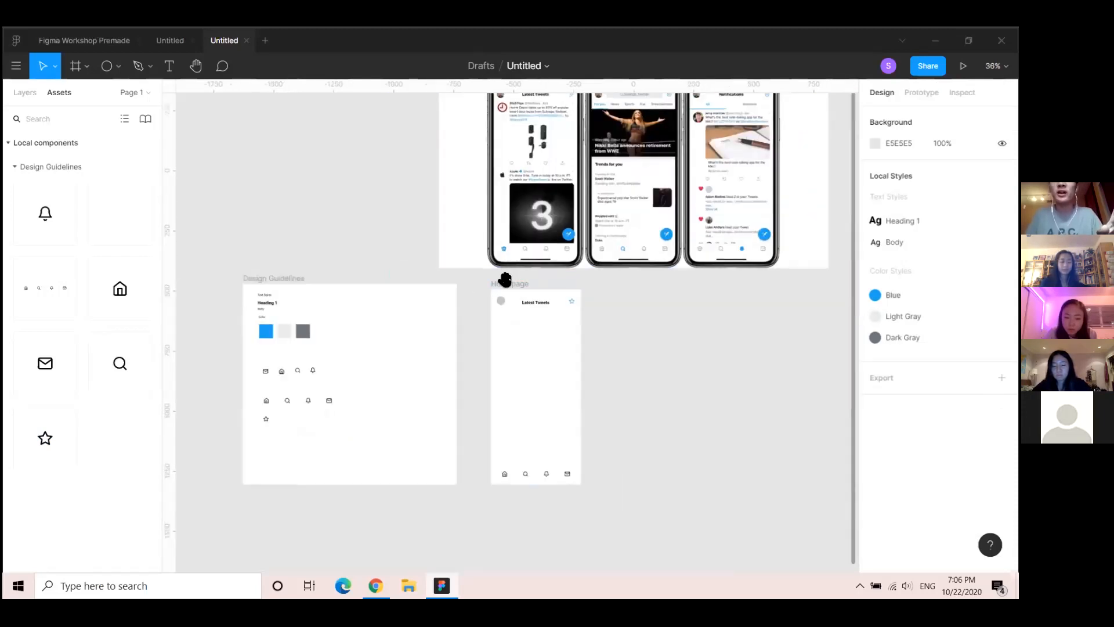
{"action": "left_click_drag", "start_coordinate": [502, 277], "coordinate": [441, 317]}
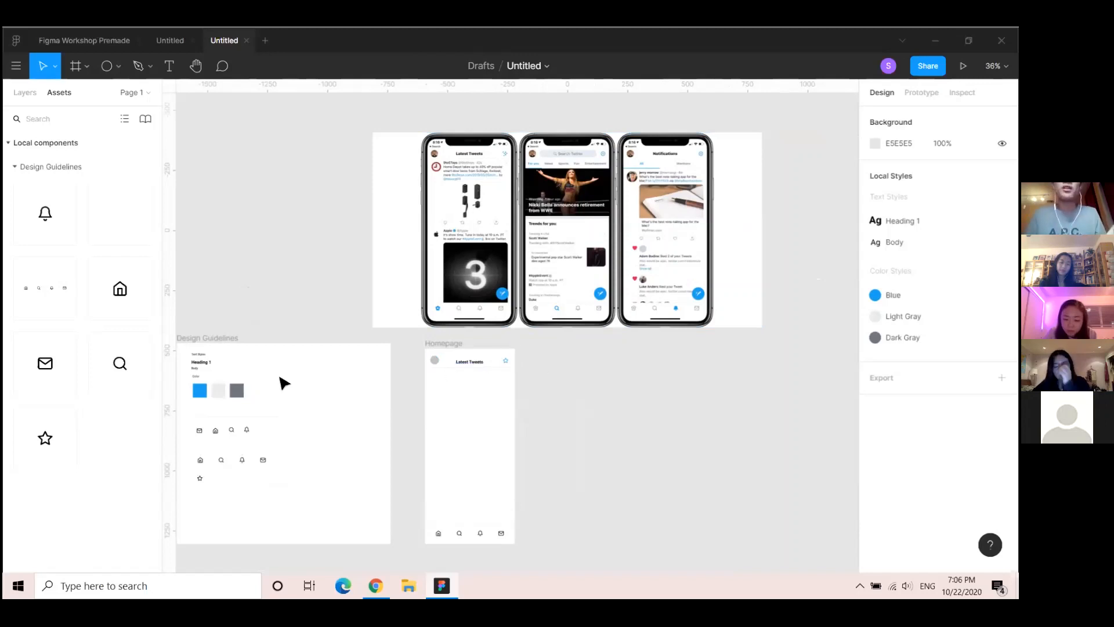
Edit the Heading 1 text style, previewing font size 36 before setting it back to 18
{"action": "left_click", "coordinate": [200, 364]}
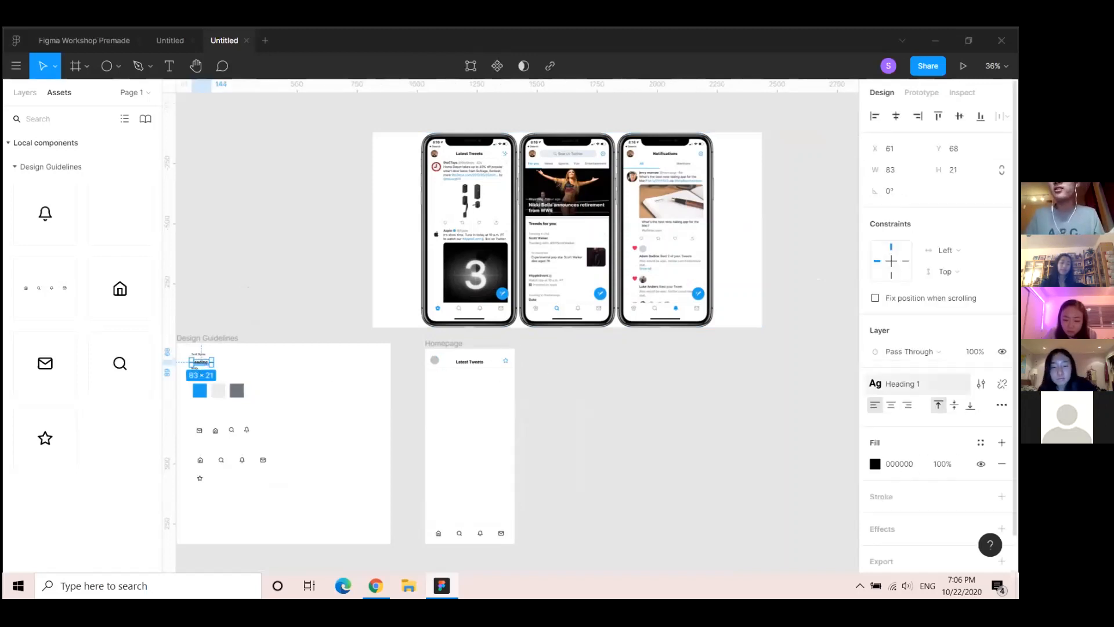
{"action": "left_click", "coordinate": [919, 383]}
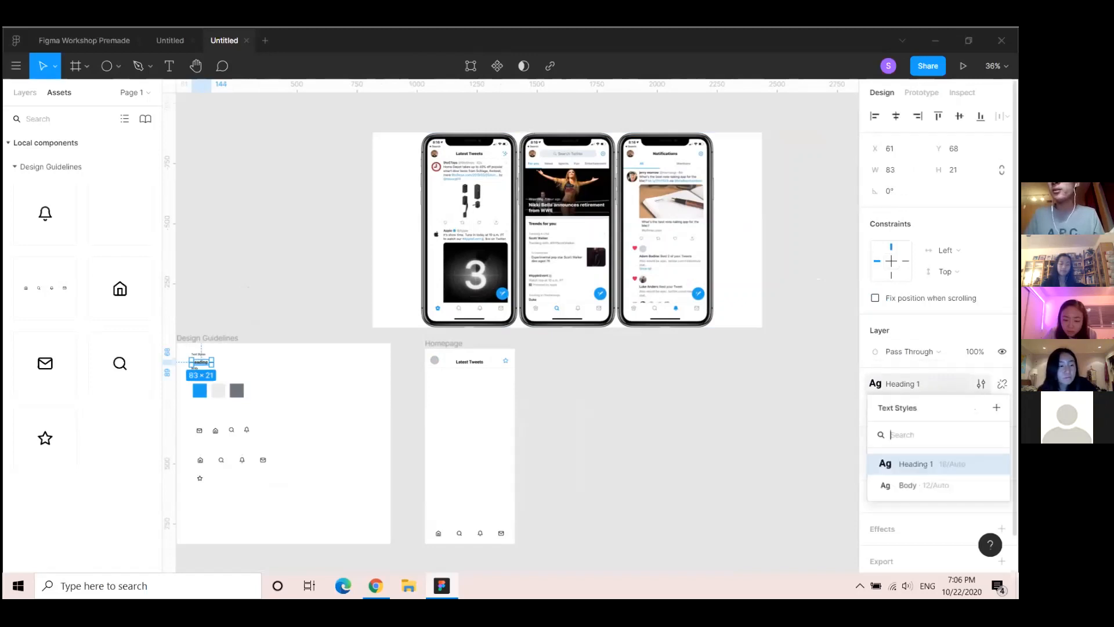
{"action": "left_click", "coordinate": [980, 383]}
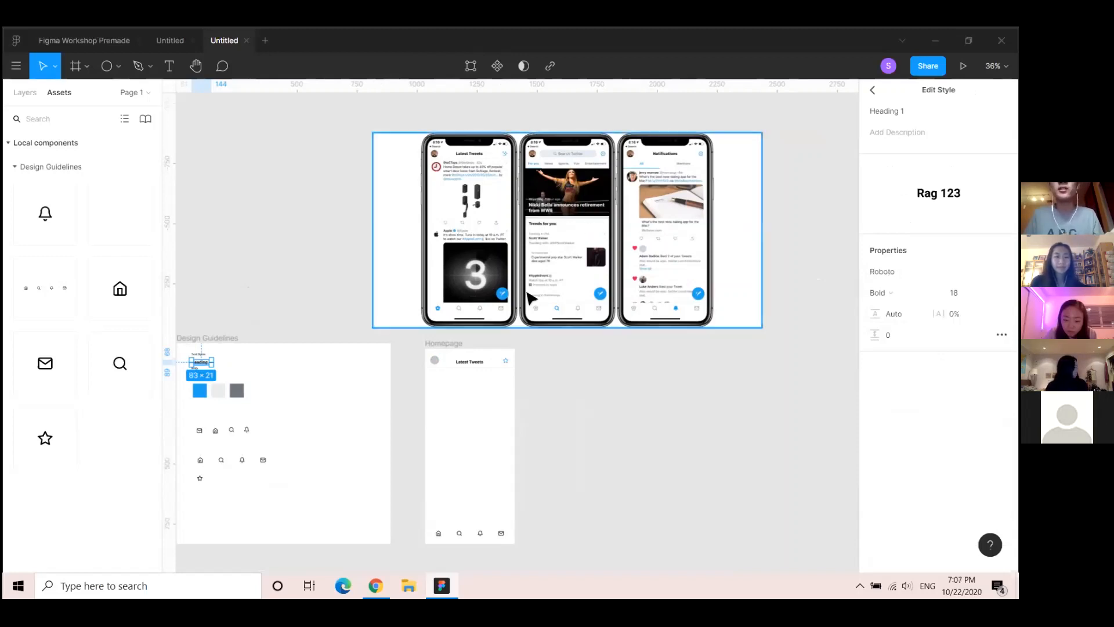
{"action": "left_click", "coordinate": [986, 292]}
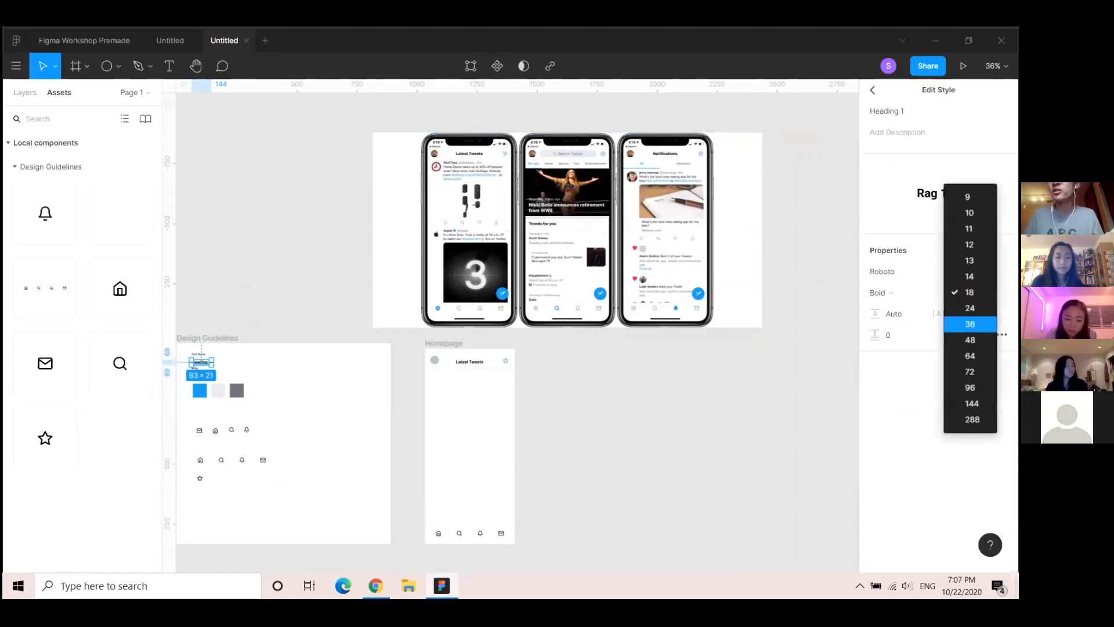
{"action": "left_click", "coordinate": [970, 324]}
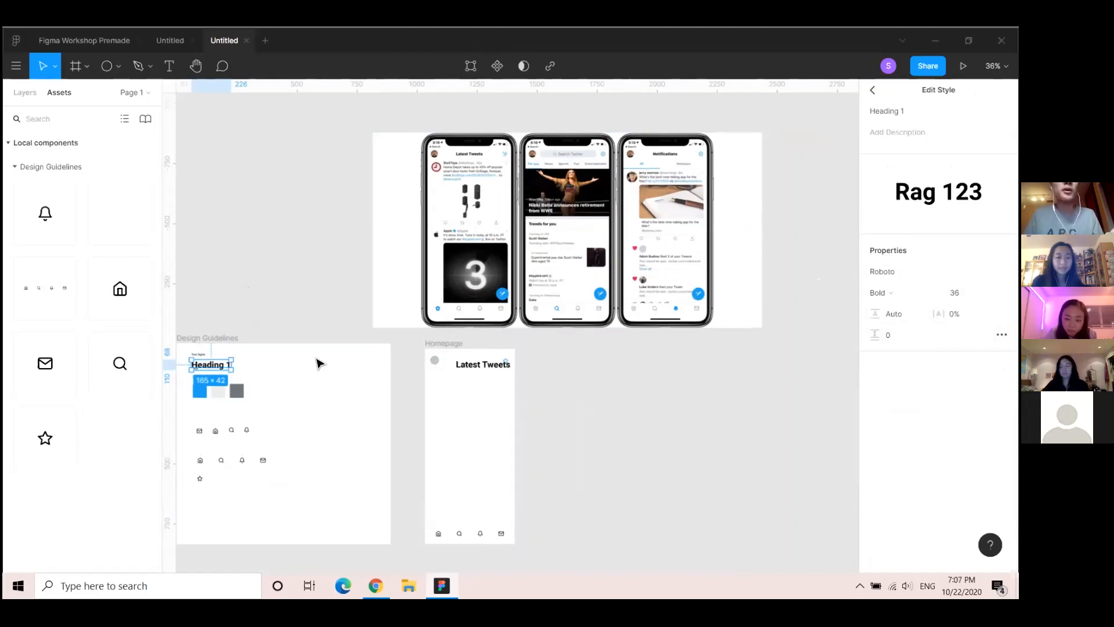
{"action": "left_click", "coordinate": [986, 293]}
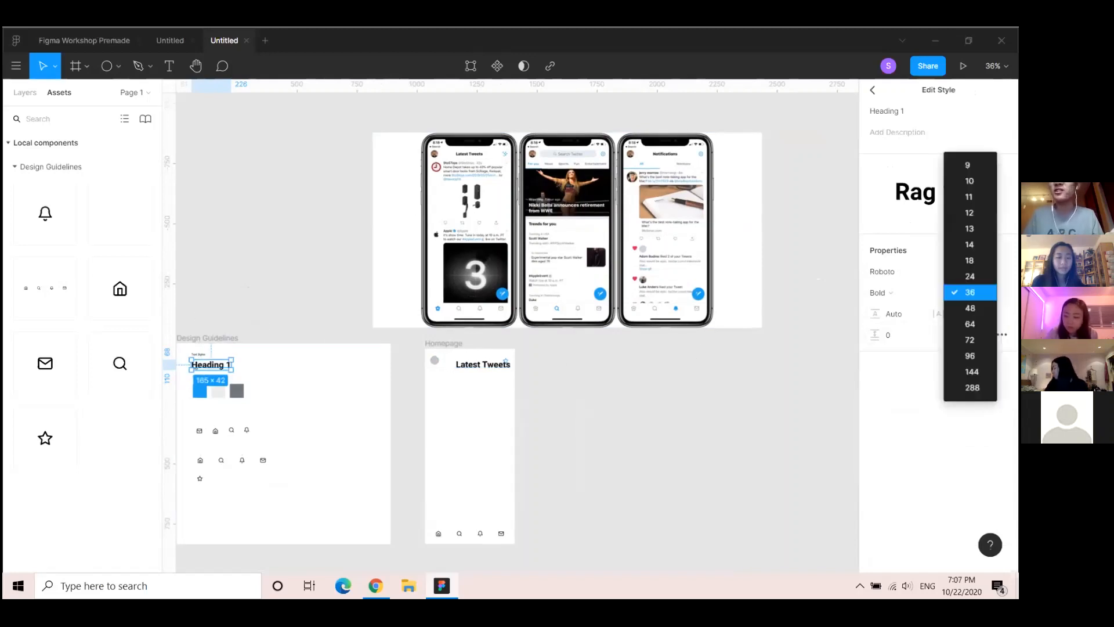
{"action": "left_click", "coordinate": [970, 260]}
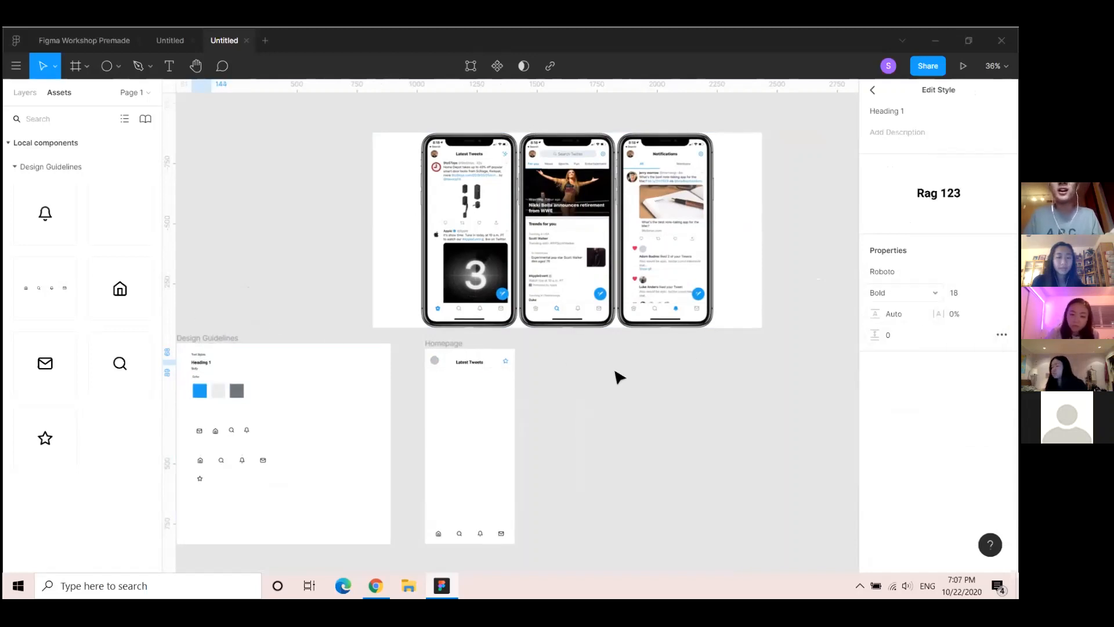
{"action": "left_click", "coordinate": [567, 418]}
{"action": "left_click_drag", "start_coordinate": [552, 444], "coordinate": [534, 422]}
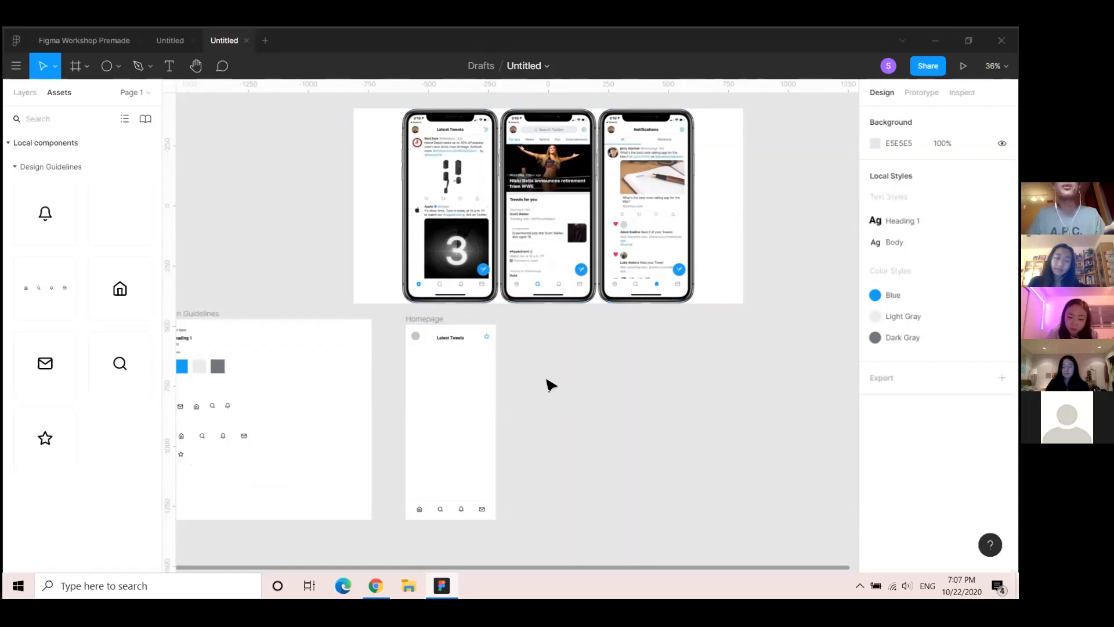
Insert a random Unsplash photo into the Homepage avatar circle and close the Unsplash plugin
{"action": "left_click", "coordinate": [416, 338]}
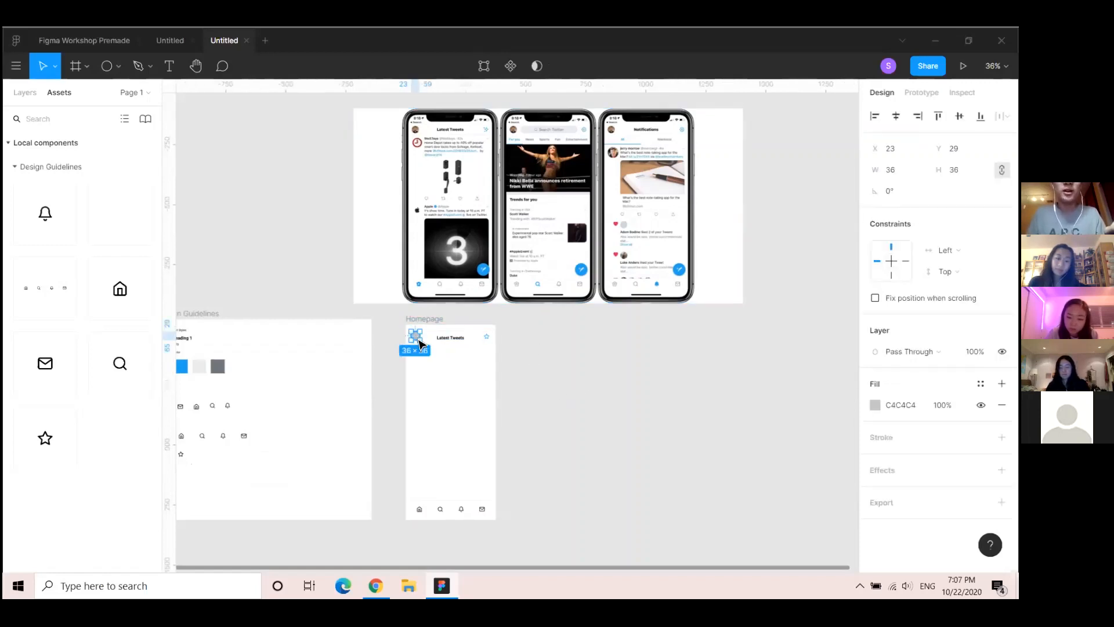
{"action": "right_click", "coordinate": [416, 339]}
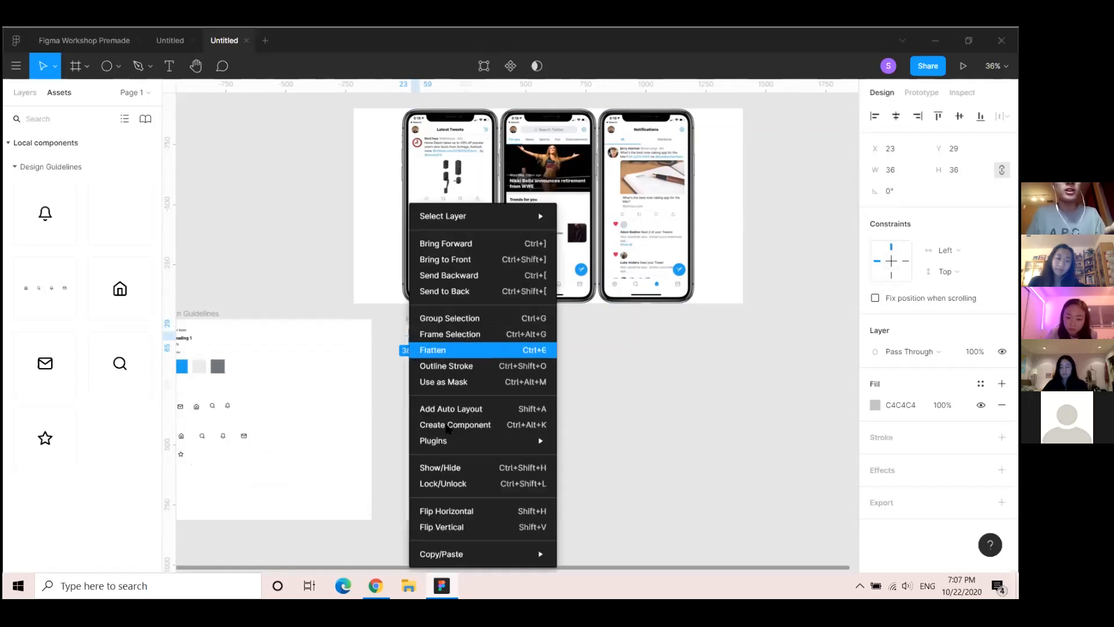
{"action": "mouse_move", "coordinate": [447, 440]}
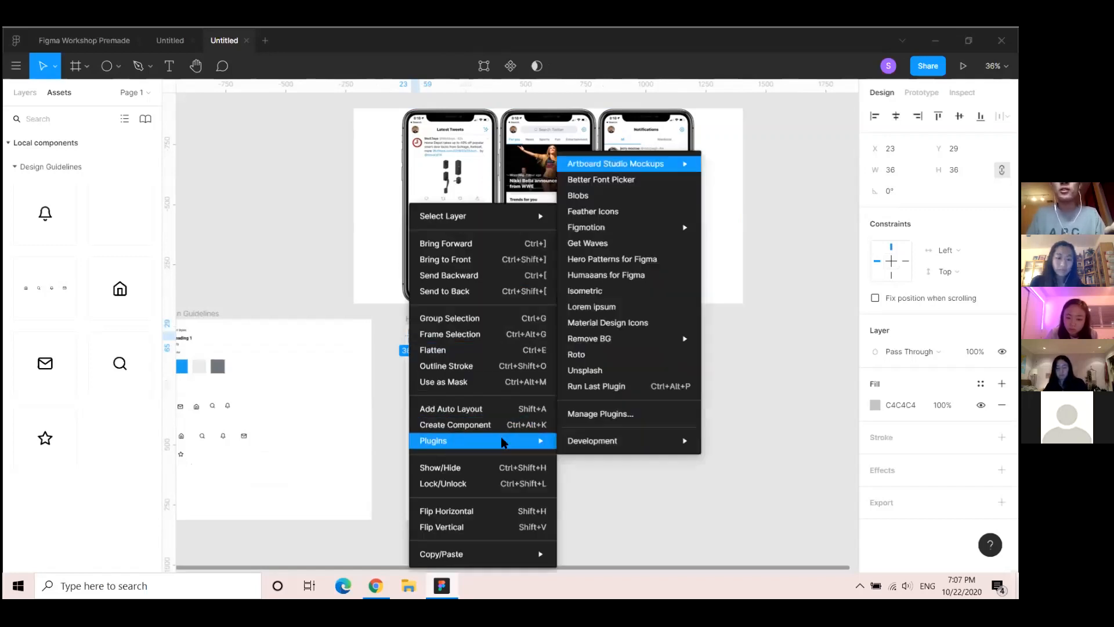
{"action": "key", "text": "Escape"}
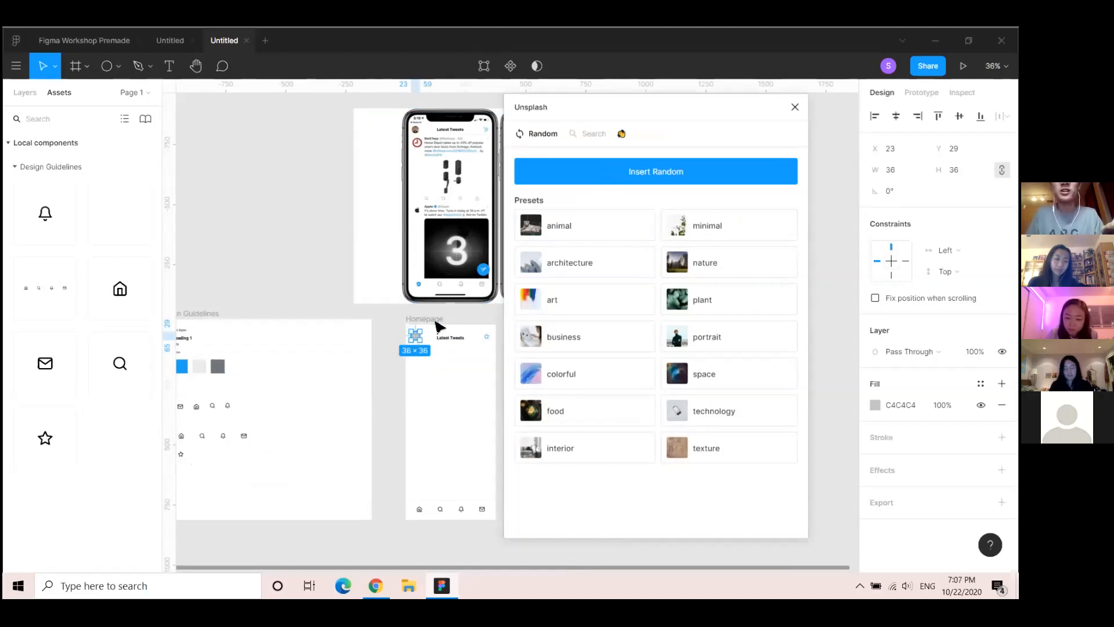
{"action": "left_click", "coordinate": [658, 174]}
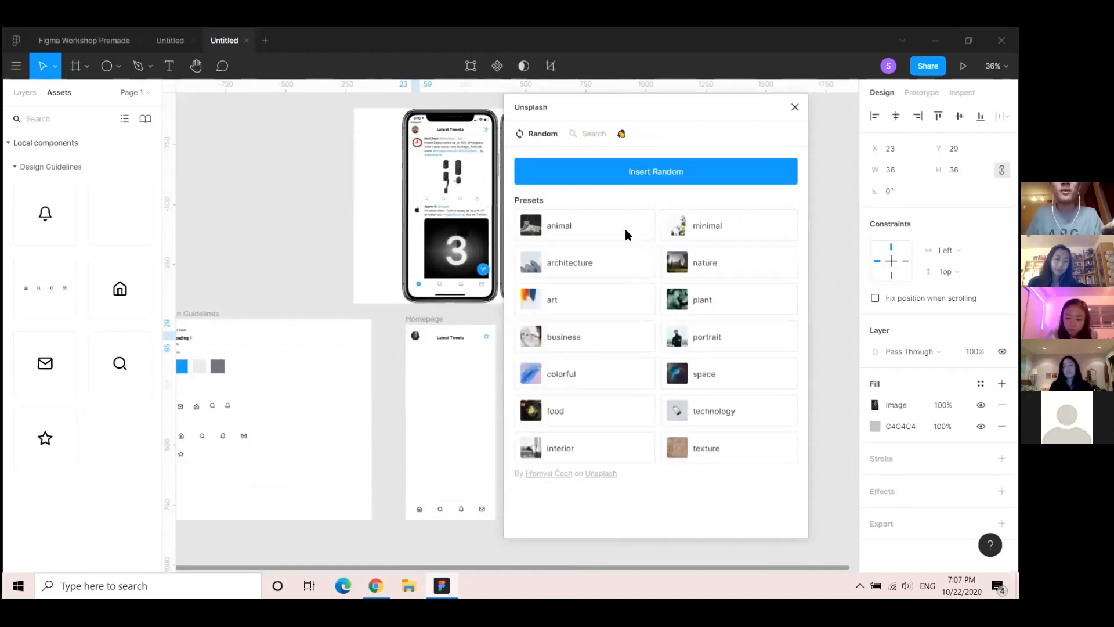
{"action": "scroll", "coordinate": [444, 348], "scroll_direction": "up", "scroll_amount": 5}
{"action": "scroll", "coordinate": [380, 324], "scroll_direction": "up", "scroll_amount": 3}
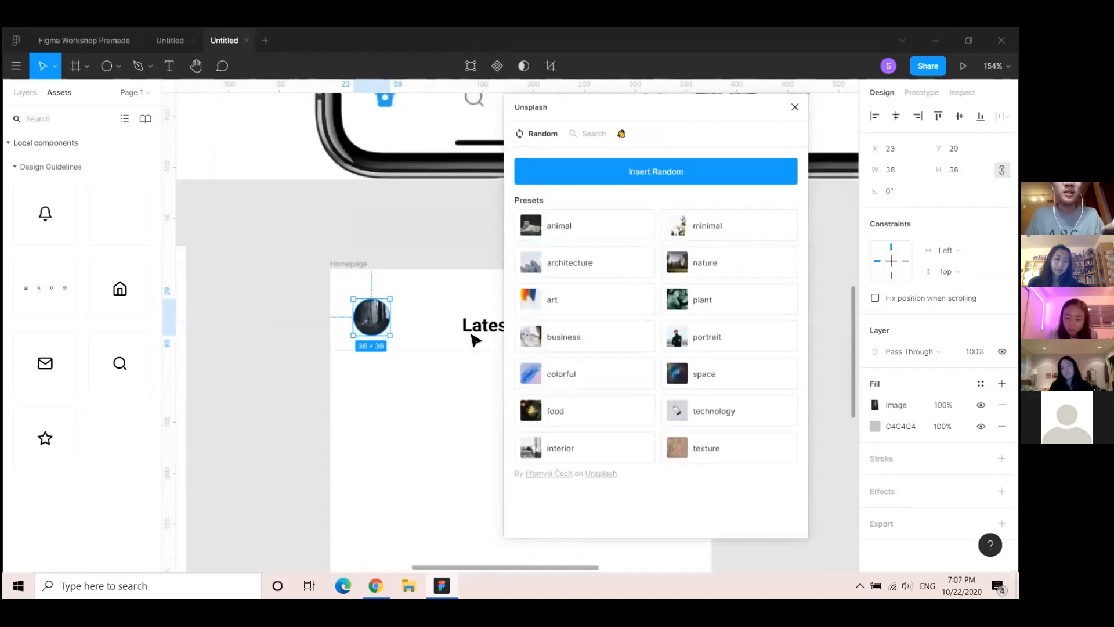
{"action": "scroll", "coordinate": [421, 335], "scroll_direction": "down", "scroll_amount": 5}
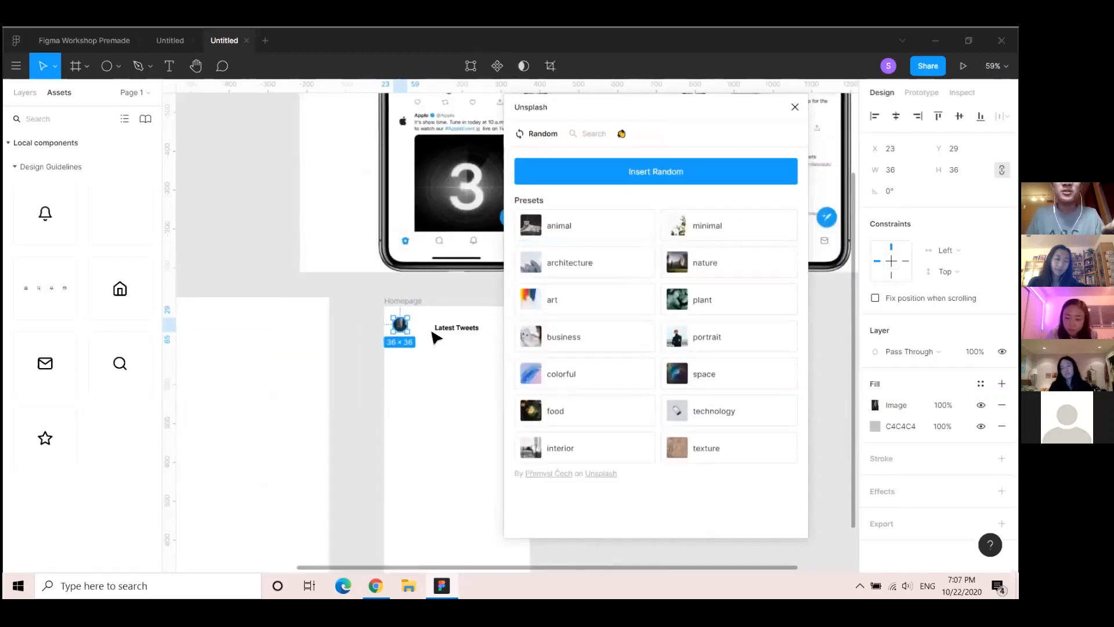
{"action": "scroll", "coordinate": [447, 306], "scroll_direction": "up", "scroll_amount": 2}
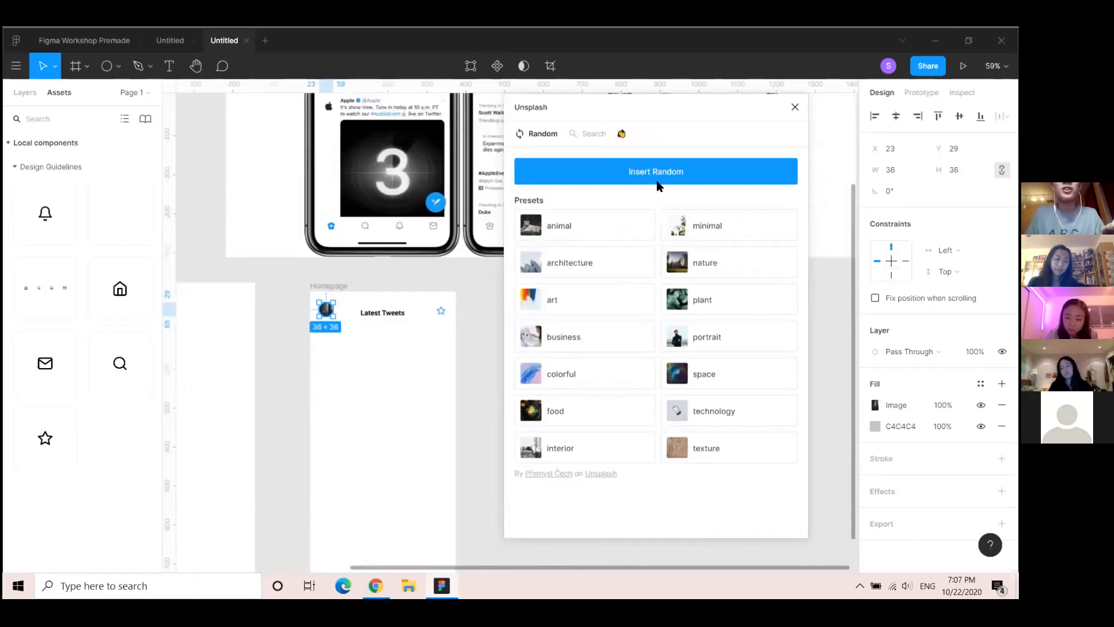
{"action": "left_click", "coordinate": [794, 108]}
Draw a rectangle across the top of the Homepage frame
{"action": "left_click", "coordinate": [303, 305]}
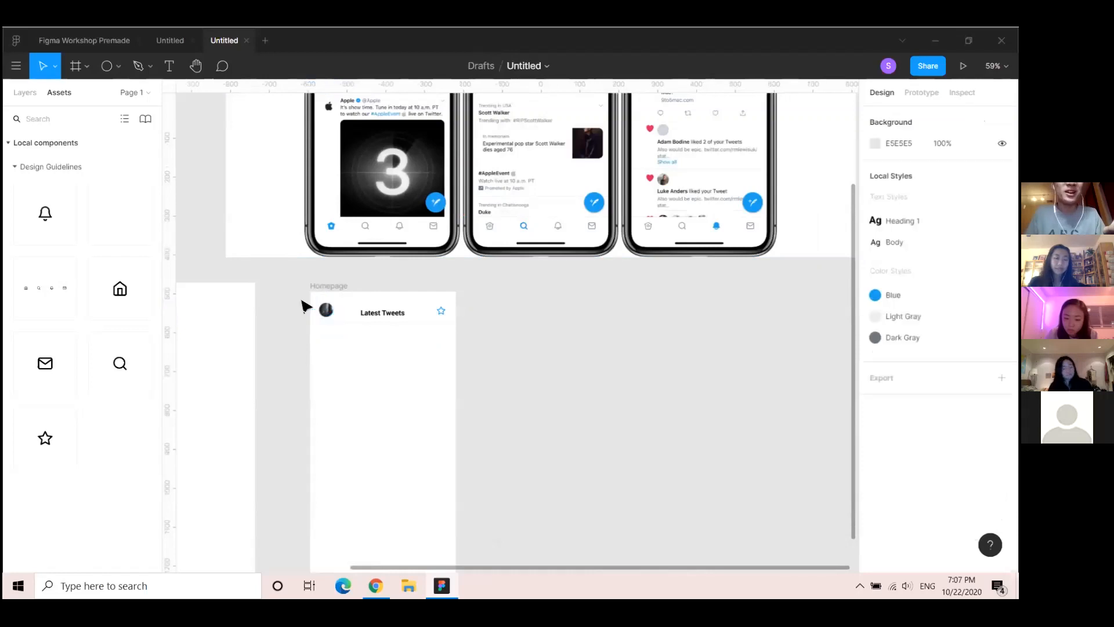
{"action": "key", "text": "t"}
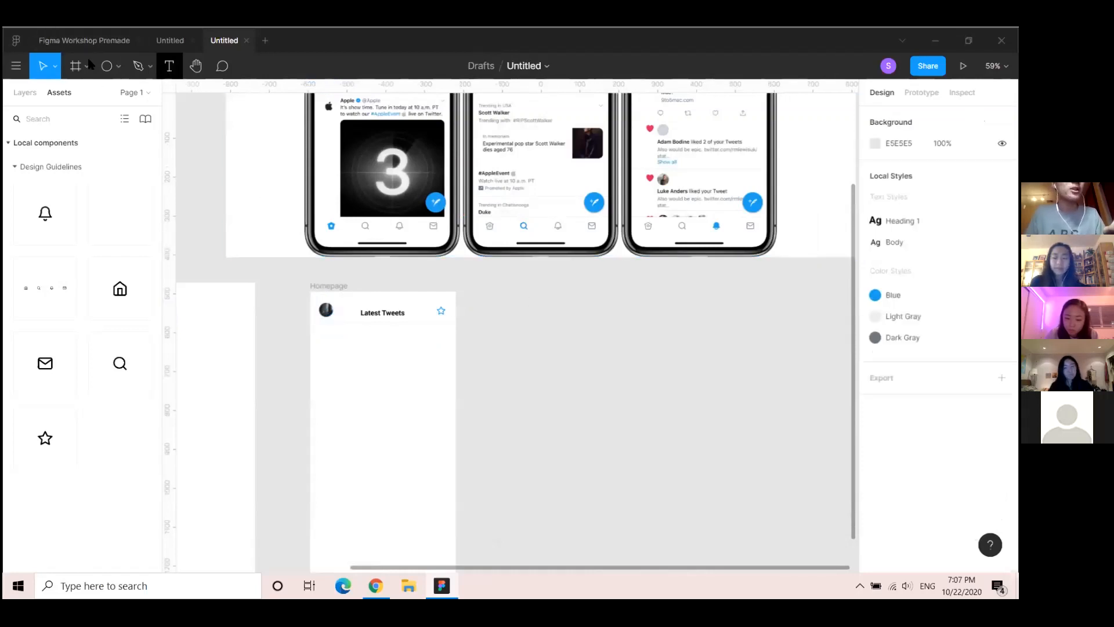
{"action": "left_click", "coordinate": [118, 65]}
{"action": "left_click", "coordinate": [99, 95]}
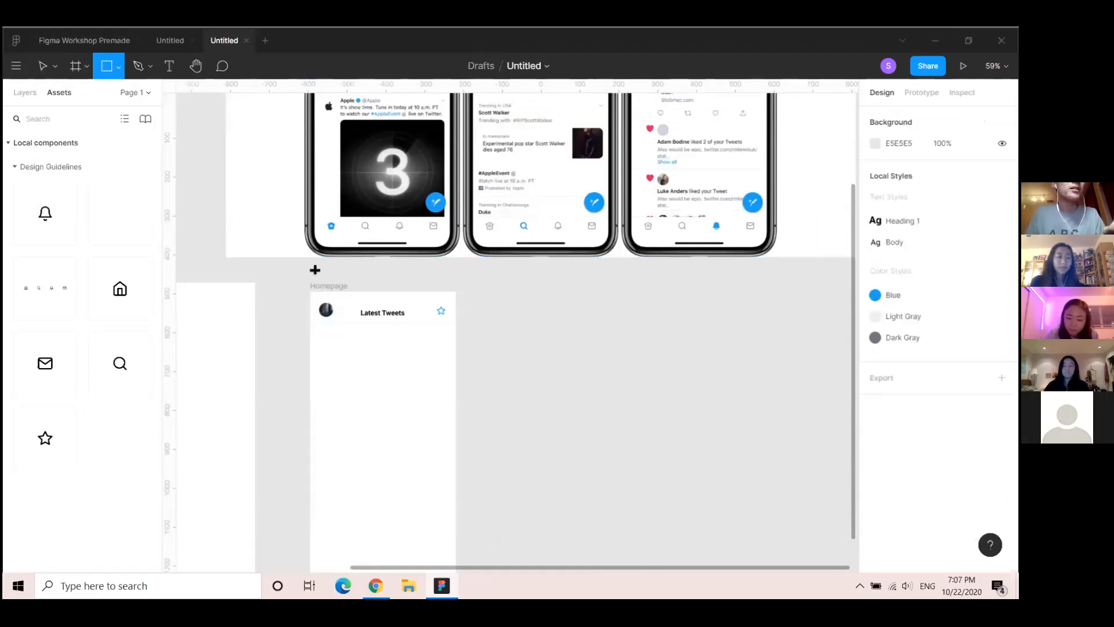
{"action": "left_click_drag", "start_coordinate": [310, 291], "coordinate": [455, 322]}
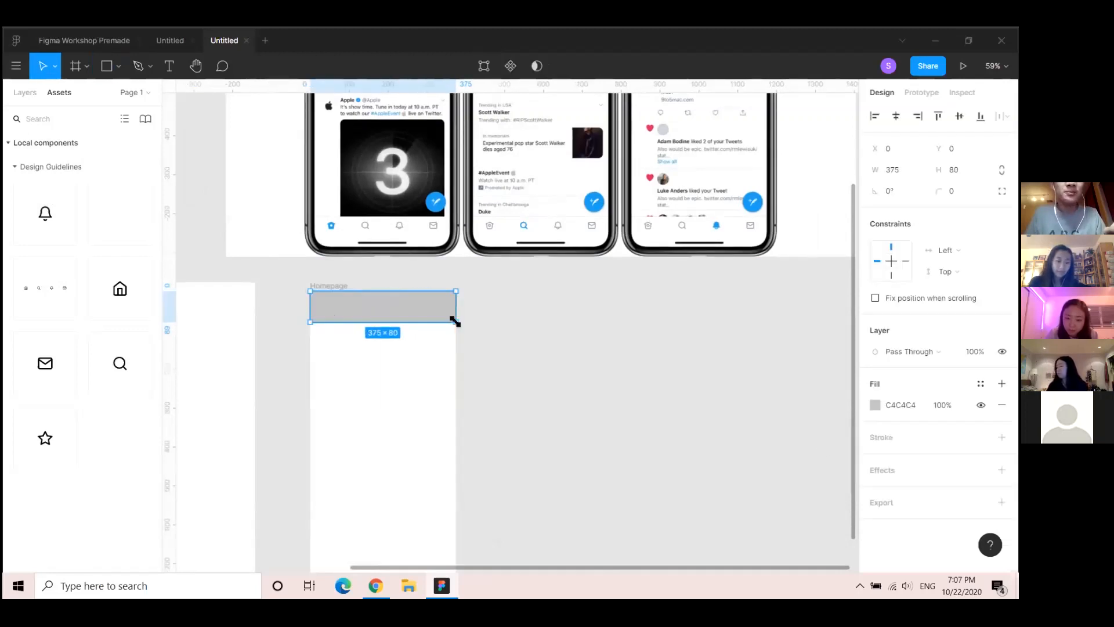
Fill Rectangle 5 white and move it below Divider in the layer order
{"action": "left_click", "coordinate": [877, 406]}
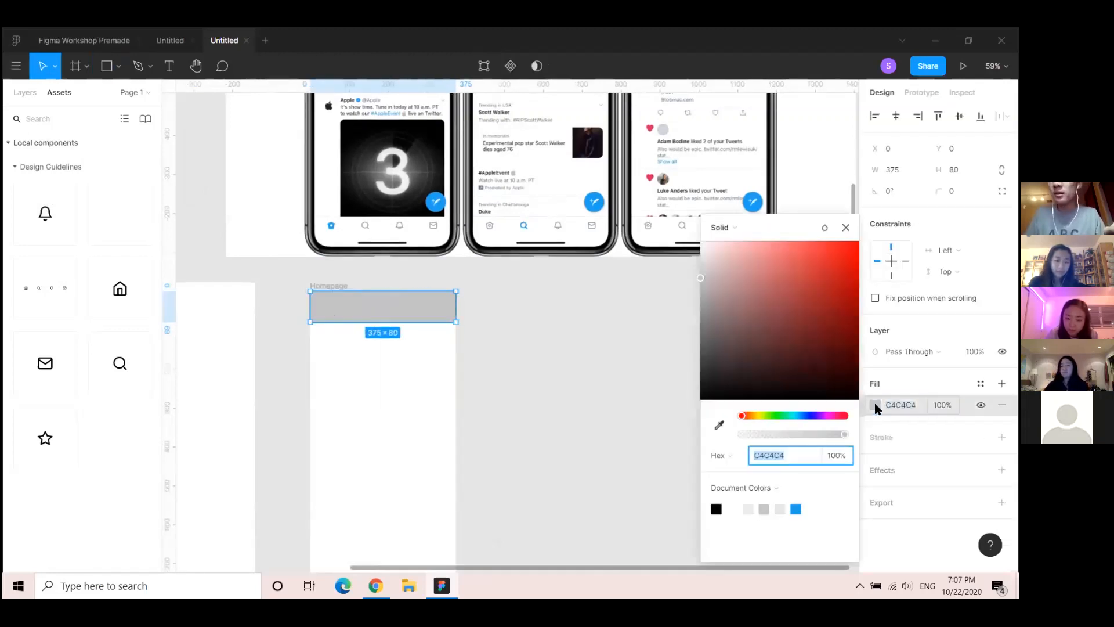
{"action": "left_click", "coordinate": [732, 509]}
{"action": "key", "text": "Escape"}
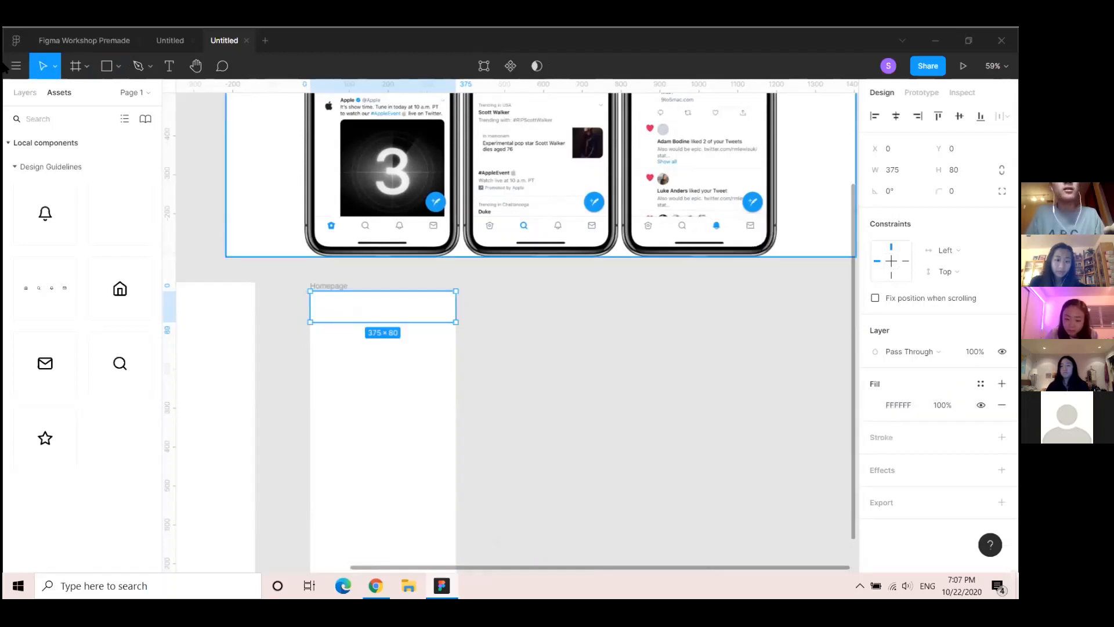
{"action": "left_click", "coordinate": [27, 91]}
{"action": "left_click_drag", "start_coordinate": [76, 438], "coordinate": [68, 528]}
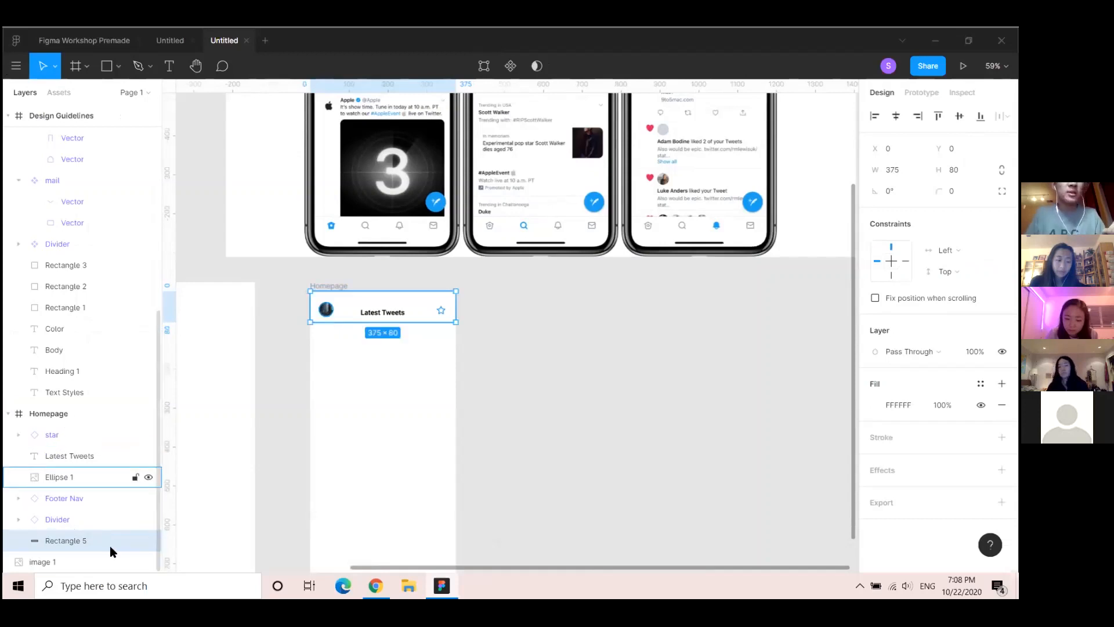
Combine the Latest Tweets title, avatar and star into a component named 'Header'
{"action": "left_click", "coordinate": [72, 457]}
{"action": "left_click", "coordinate": [69, 473], "text": "shift"}
{"action": "left_click", "coordinate": [59, 431], "text": "shift"}
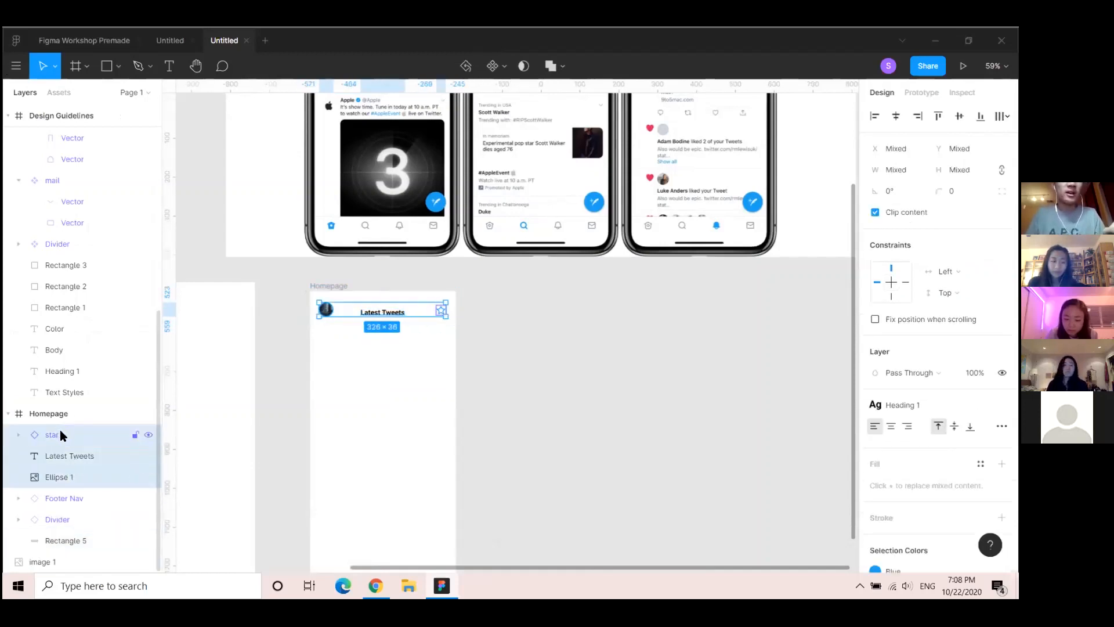
{"action": "right_click", "coordinate": [60, 430]}
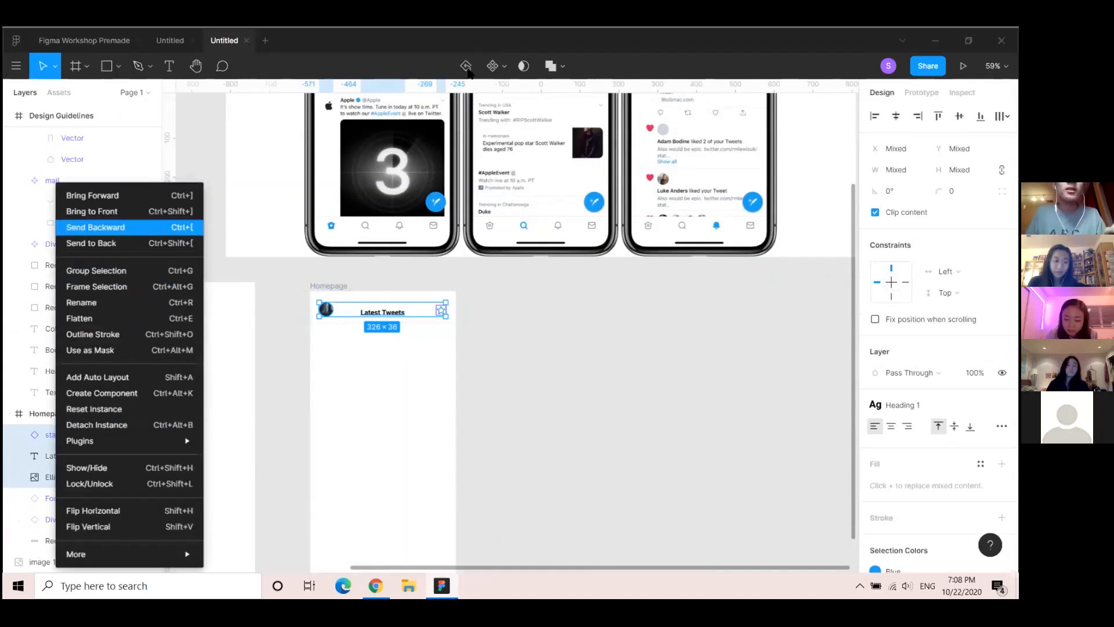
{"action": "left_click", "coordinate": [491, 66]}
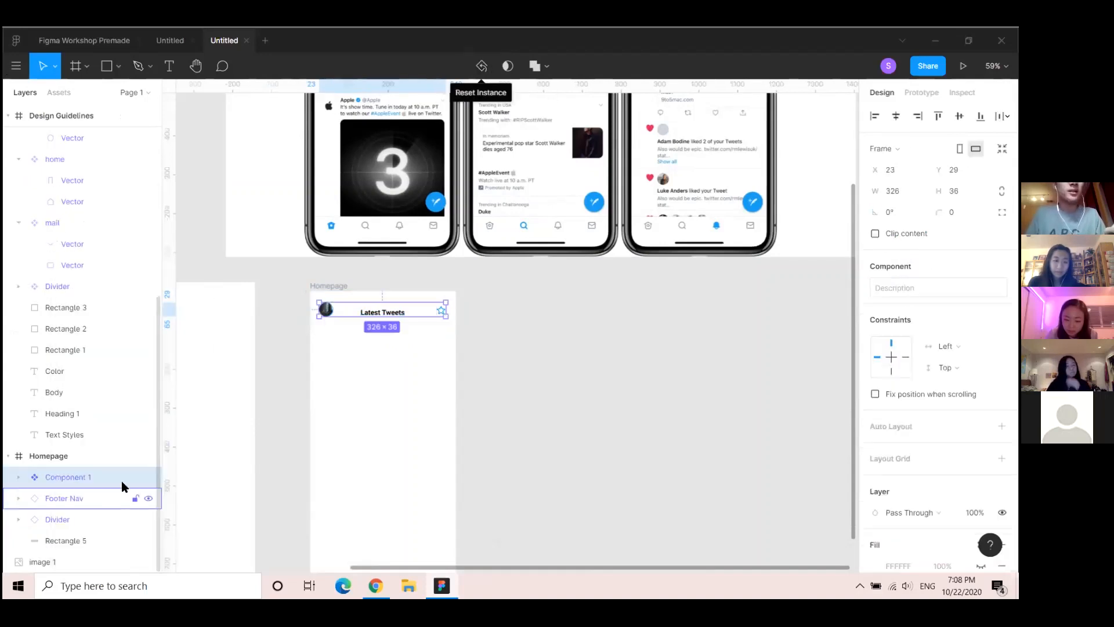
{"action": "double_click", "coordinate": [80, 476]}
{"action": "type", "text": "H"}
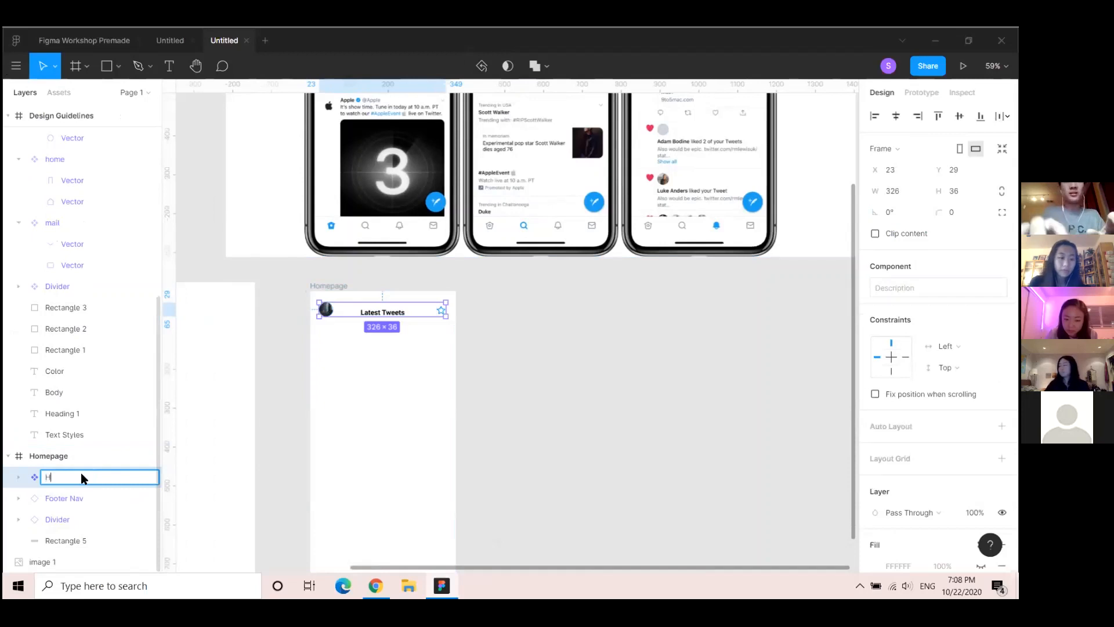
{"action": "type", "text": "eader"}
{"action": "key", "text": "Return"}
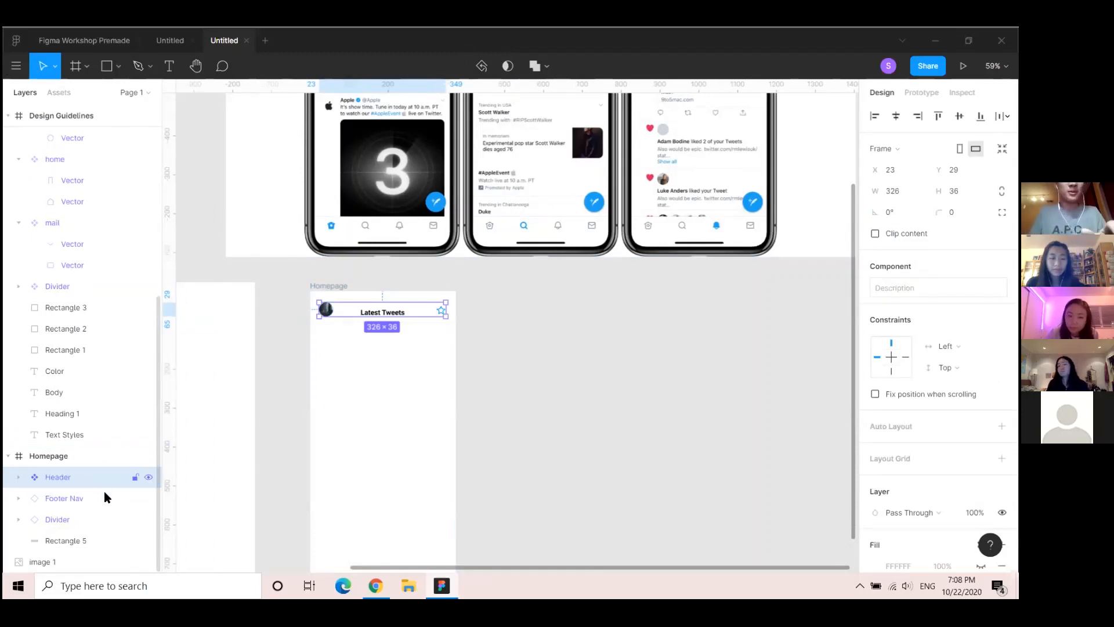
Move the white header bar Rectangle 5 into the Header component
{"action": "left_click", "coordinate": [737, 450]}
{"action": "left_click", "coordinate": [340, 298]}
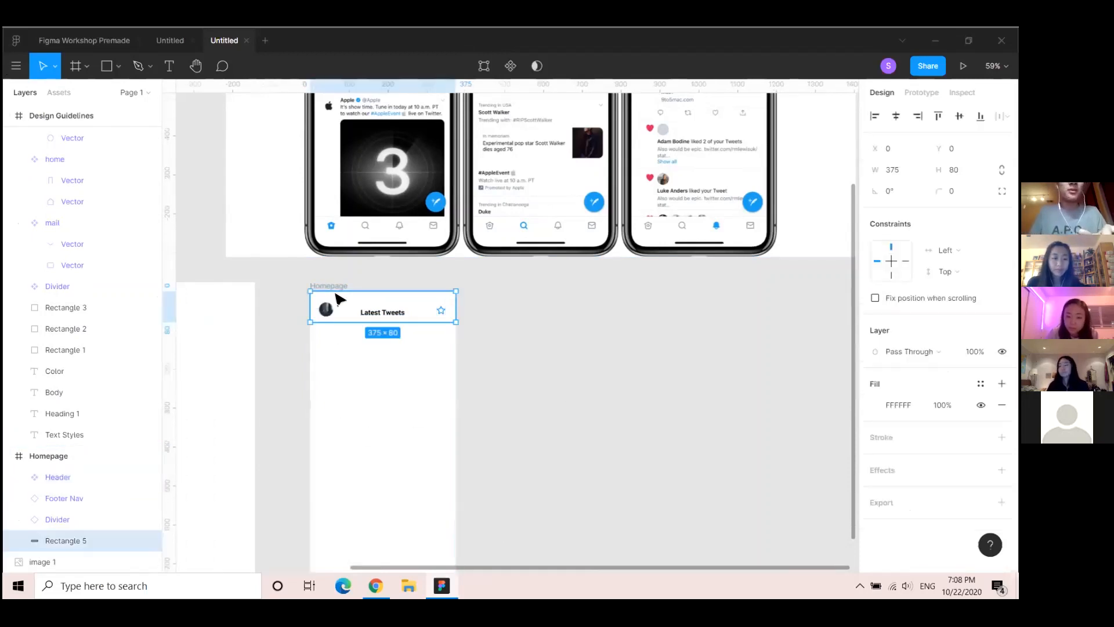
{"action": "left_click", "coordinate": [85, 477]}
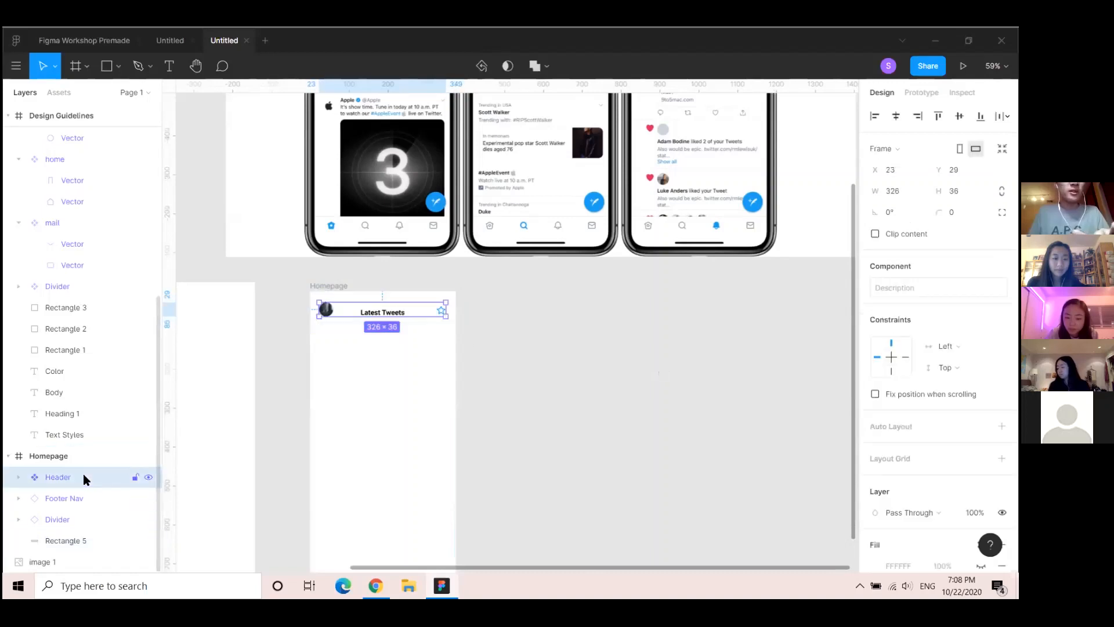
{"action": "left_click", "coordinate": [19, 477]}
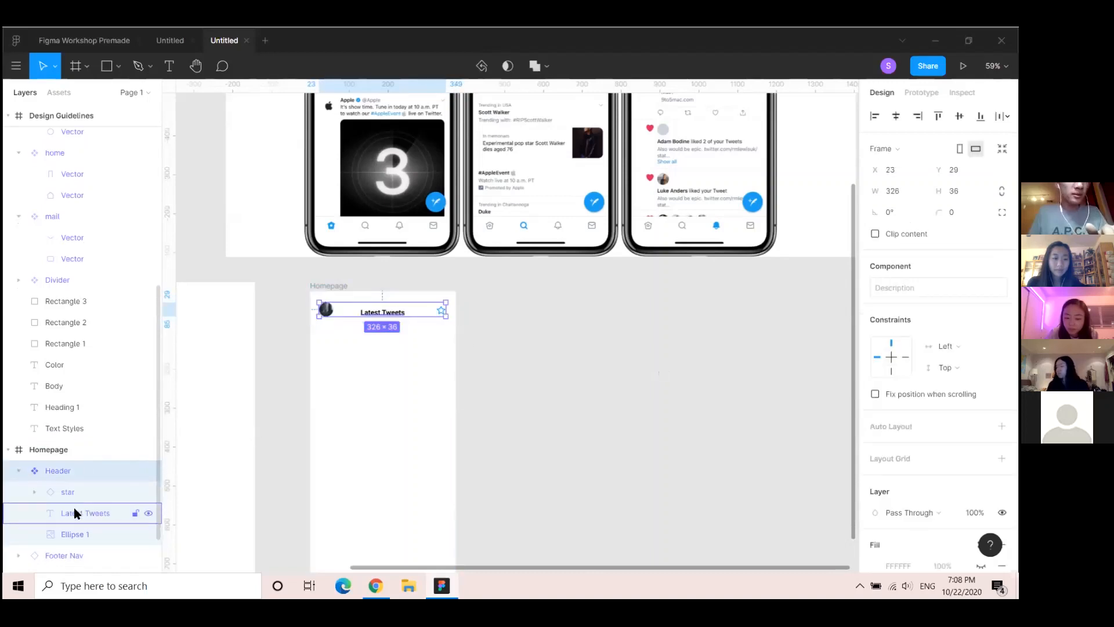
{"action": "scroll", "coordinate": [74, 513], "scroll_direction": "down", "scroll_amount": 2}
{"action": "left_click_drag", "start_coordinate": [68, 542], "coordinate": [85, 483]}
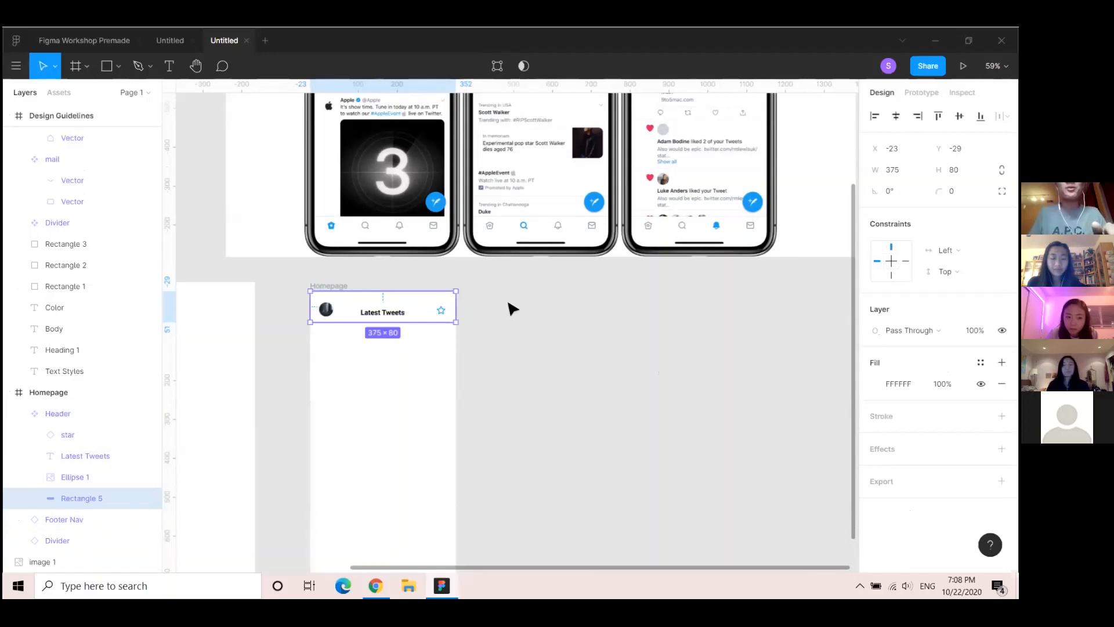
Paste a copy of the Header component into the Homepage frame
{"action": "left_click", "coordinate": [338, 288]}
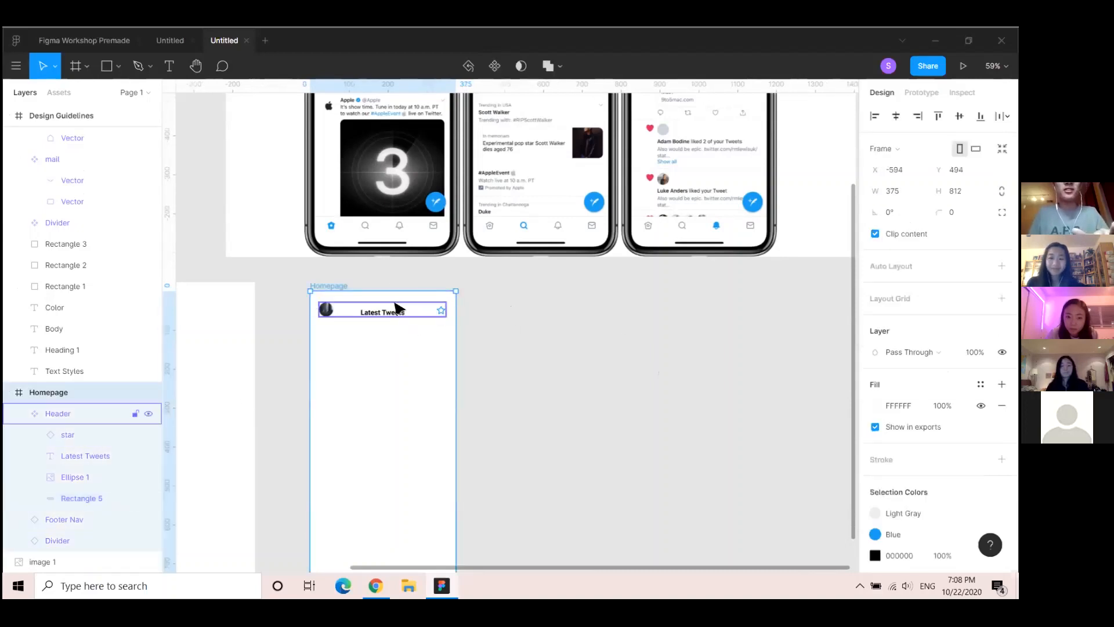
{"action": "key", "text": "ctrl+v"}
{"action": "key", "text": "ctrl+z"}
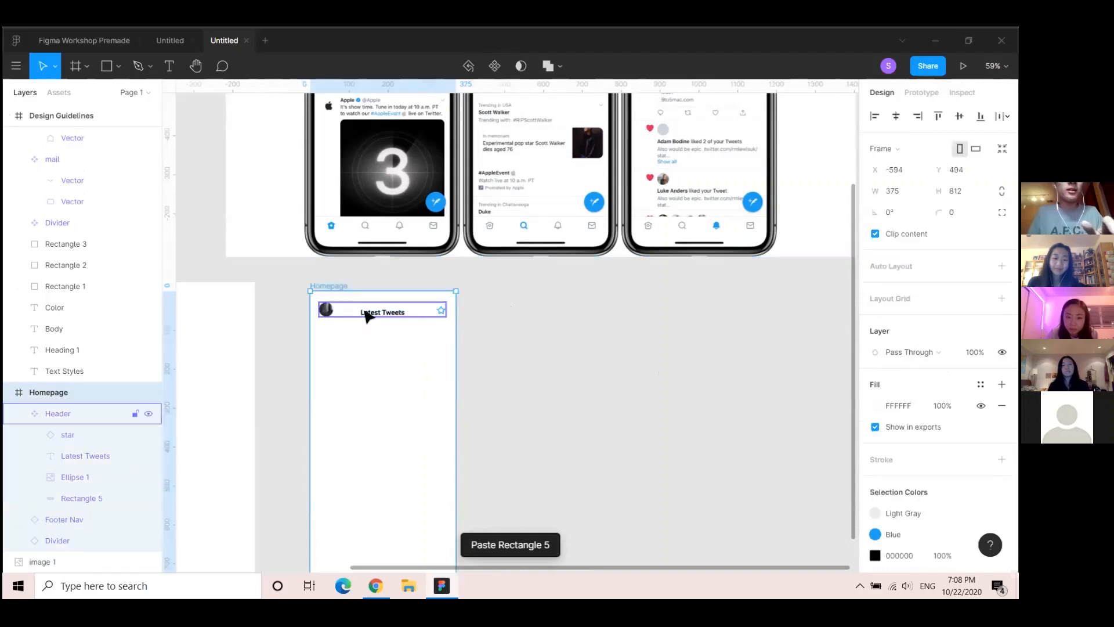
{"action": "left_click", "coordinate": [367, 317]}
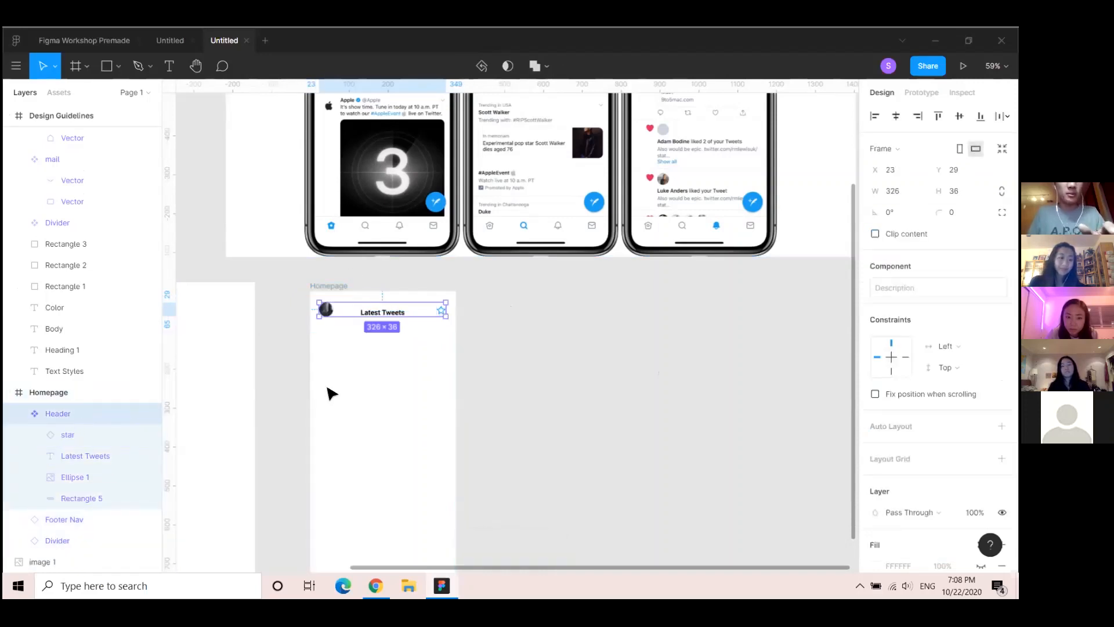
{"action": "left_click", "coordinate": [331, 289]}
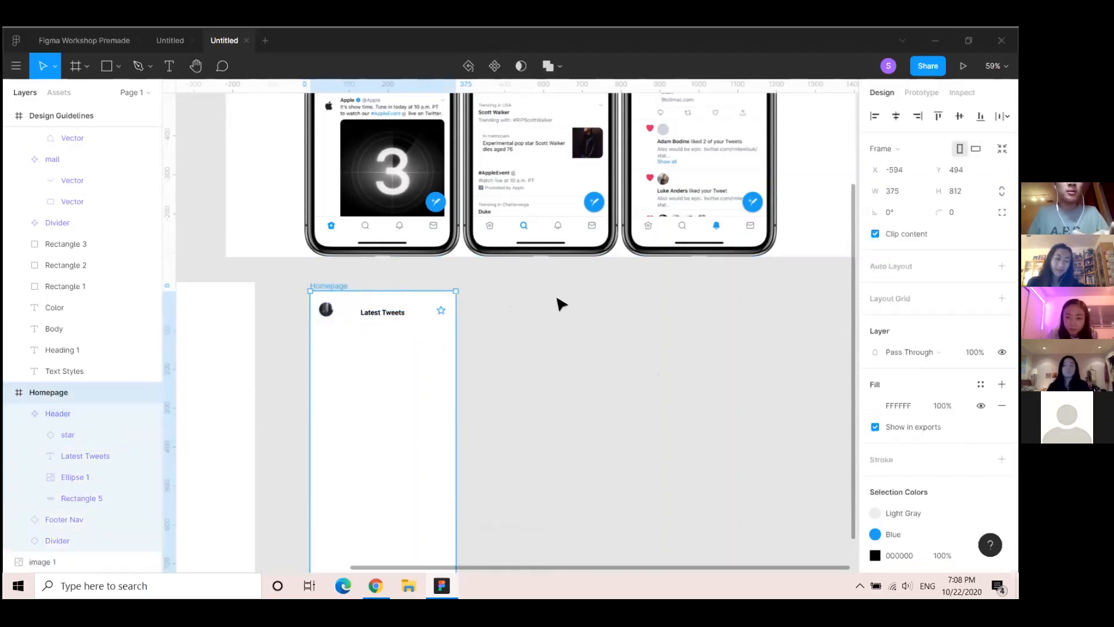
{"action": "key", "text": "ctrl+v"}
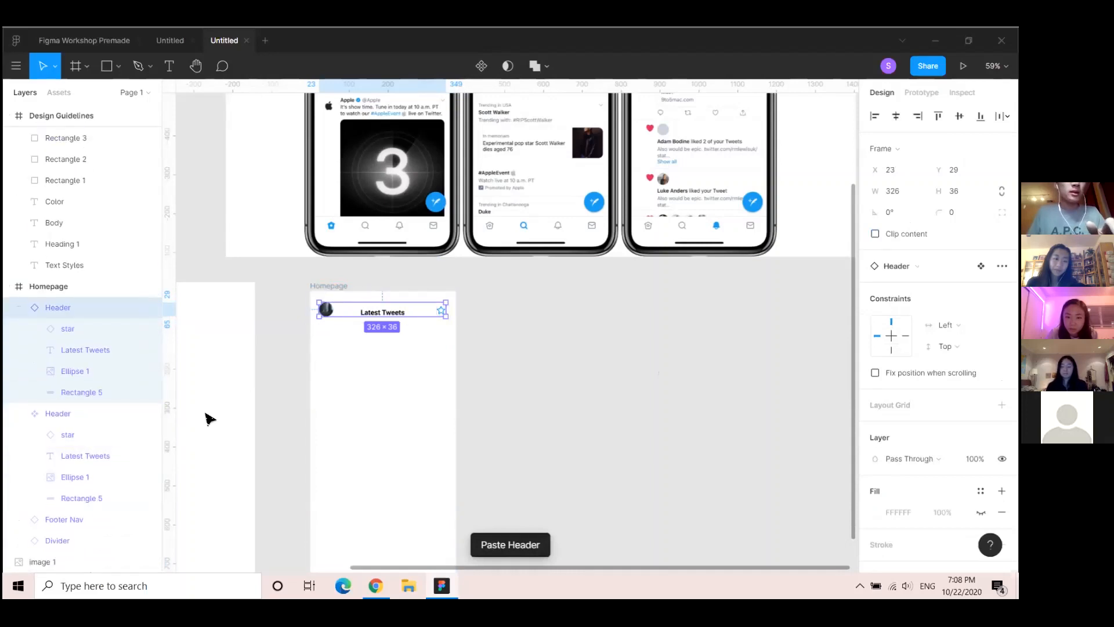
Move the original Header component from Homepage into the Design Guidelines frame
{"action": "scroll", "coordinate": [206, 418], "scroll_direction": "down", "scroll_amount": 5}
{"action": "left_click", "coordinate": [138, 413]}
{"action": "left_click_drag", "start_coordinate": [441, 439], "coordinate": [681, 392]}
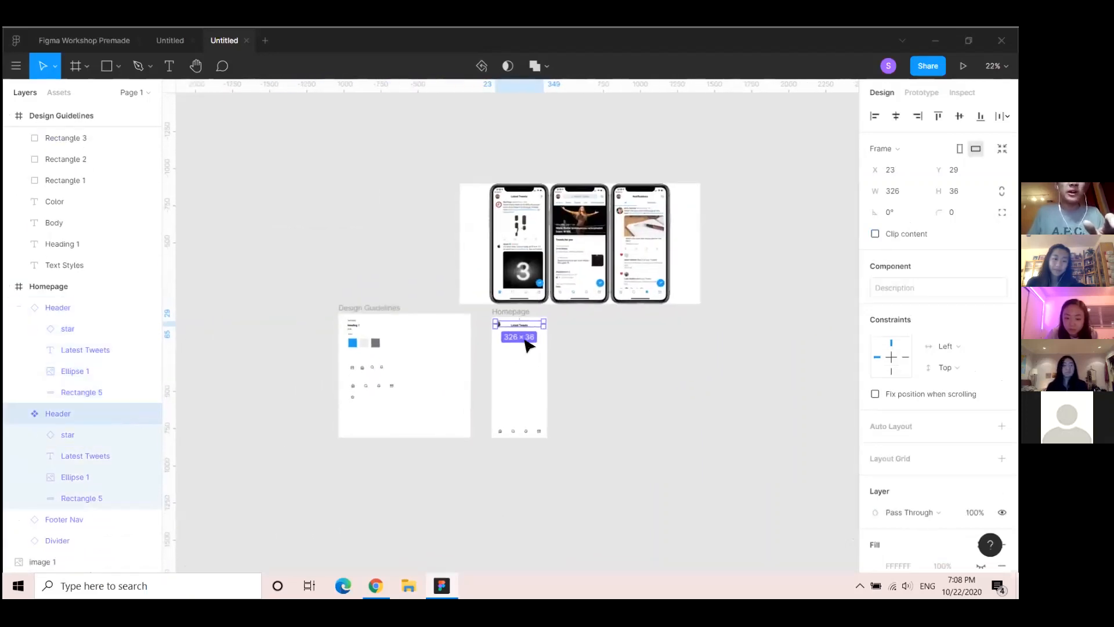
{"action": "left_click_drag", "start_coordinate": [527, 329], "coordinate": [384, 416]}
Try dragging the Divider layer into Header, then select the Homepage Header instance
{"action": "scroll", "coordinate": [567, 377], "scroll_direction": "up", "scroll_amount": 5}
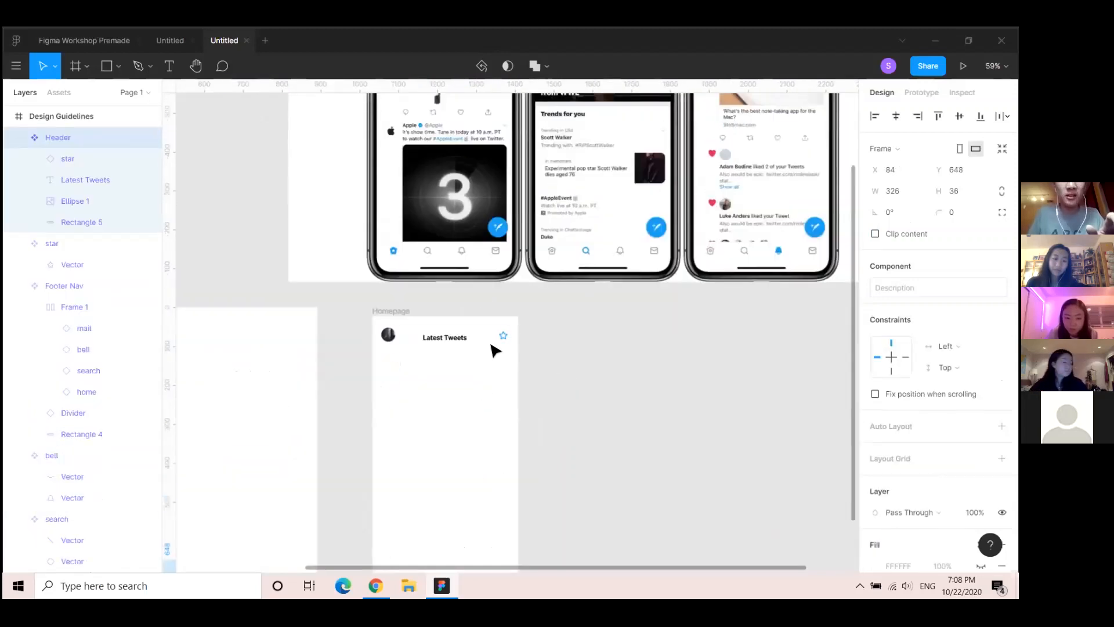
{"action": "scroll", "coordinate": [116, 429], "scroll_direction": "down", "scroll_amount": 3}
{"action": "scroll", "coordinate": [116, 428], "scroll_direction": "down", "scroll_amount": 6}
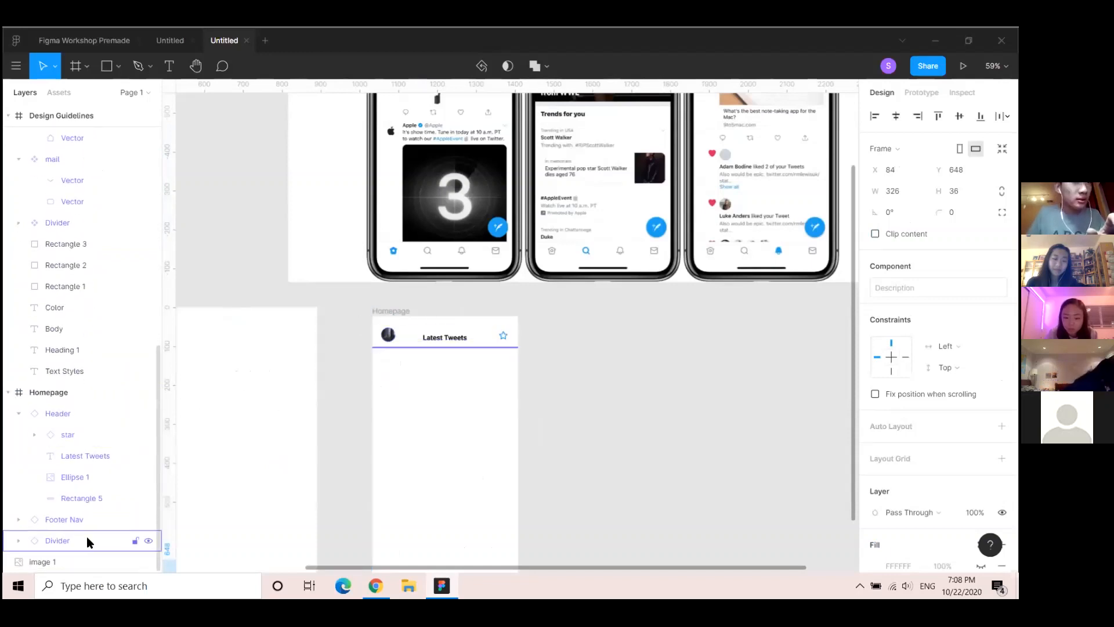
{"action": "left_click_drag", "start_coordinate": [86, 537], "coordinate": [89, 484]}
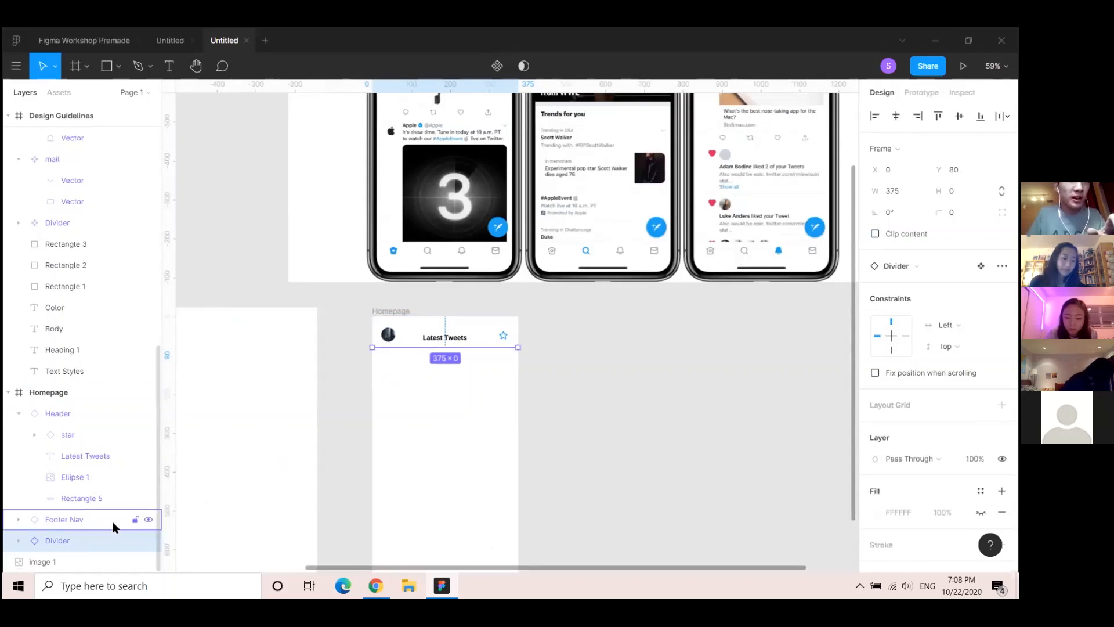
{"action": "left_click_drag", "start_coordinate": [110, 539], "coordinate": [105, 451]}
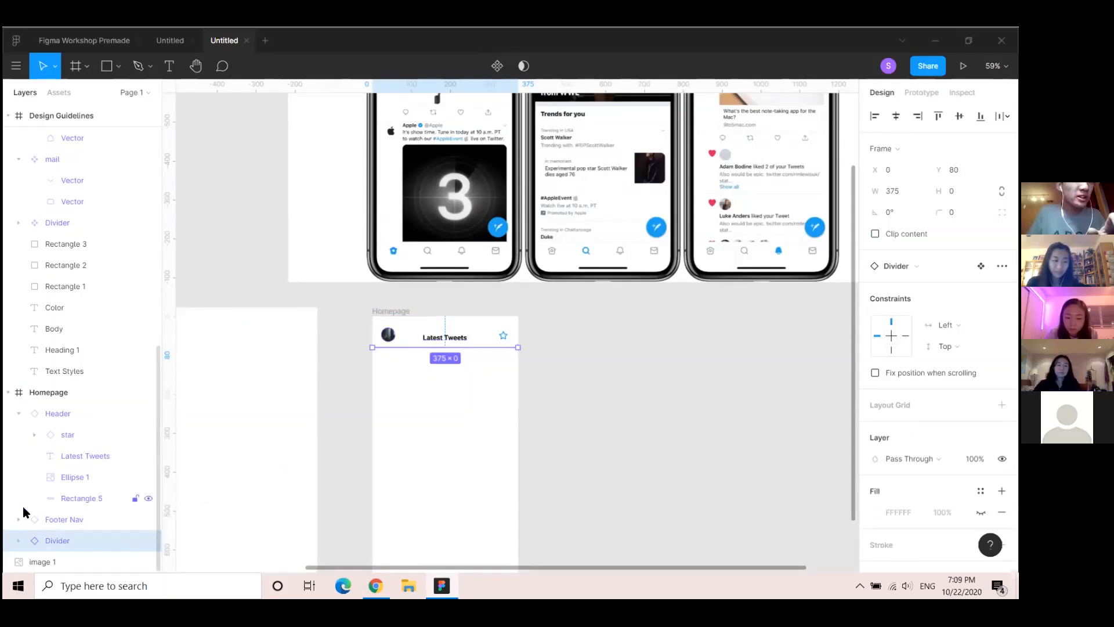
{"action": "left_click", "coordinate": [72, 414]}
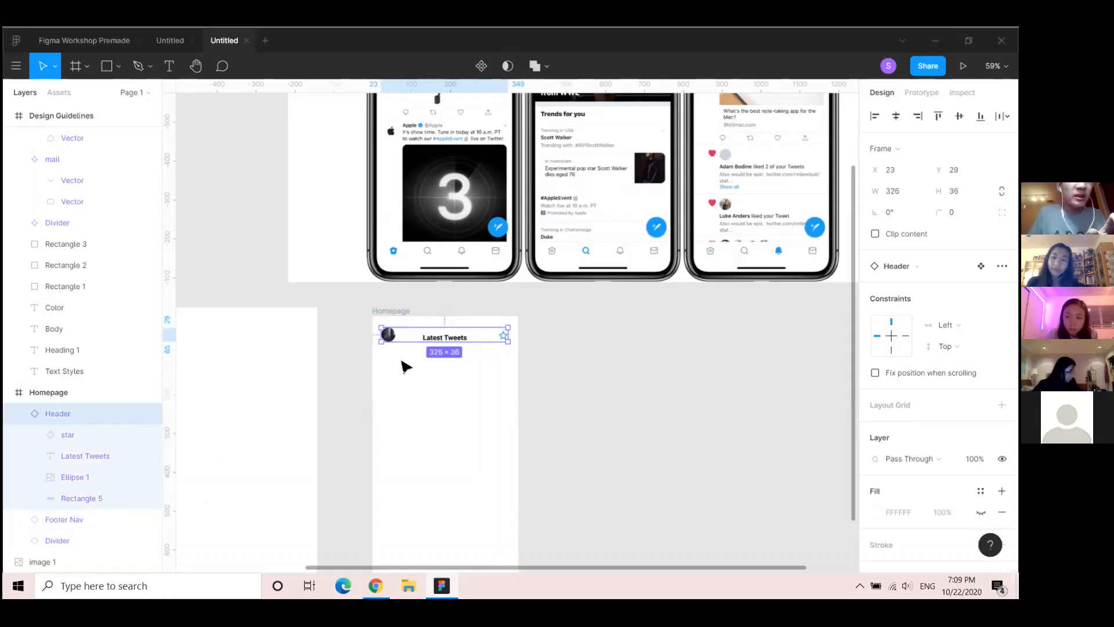
{"action": "scroll", "coordinate": [459, 383], "scroll_direction": "down", "scroll_amount": 5}
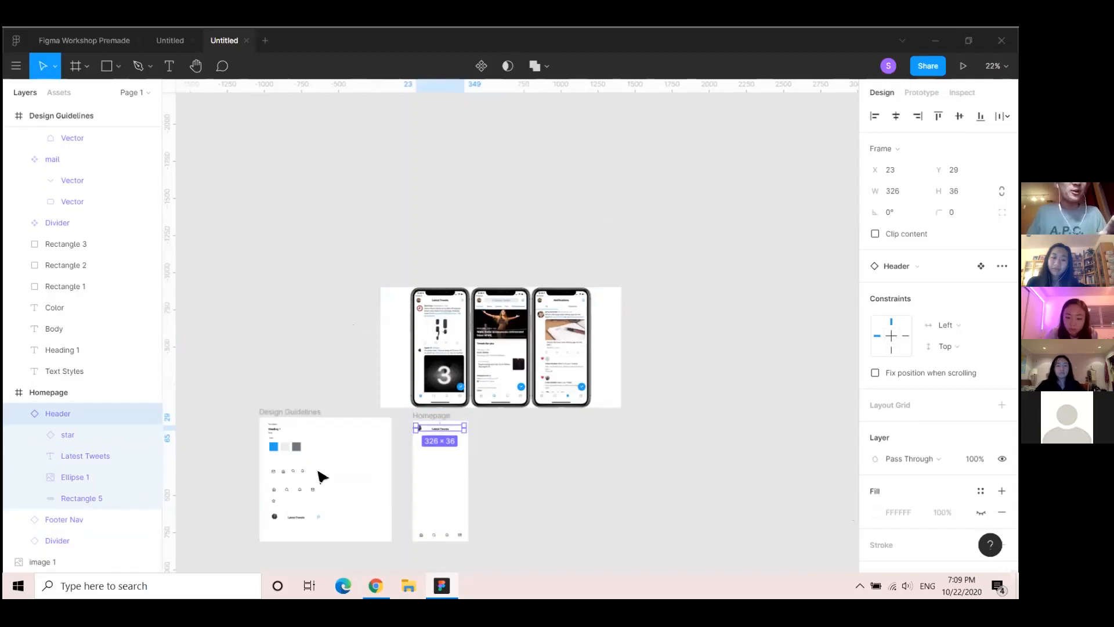
Deselect the Header, review the frames, then switch to the Figma Workshop Premade file tab
{"action": "scroll", "coordinate": [442, 465], "scroll_direction": "up", "scroll_amount": 10}
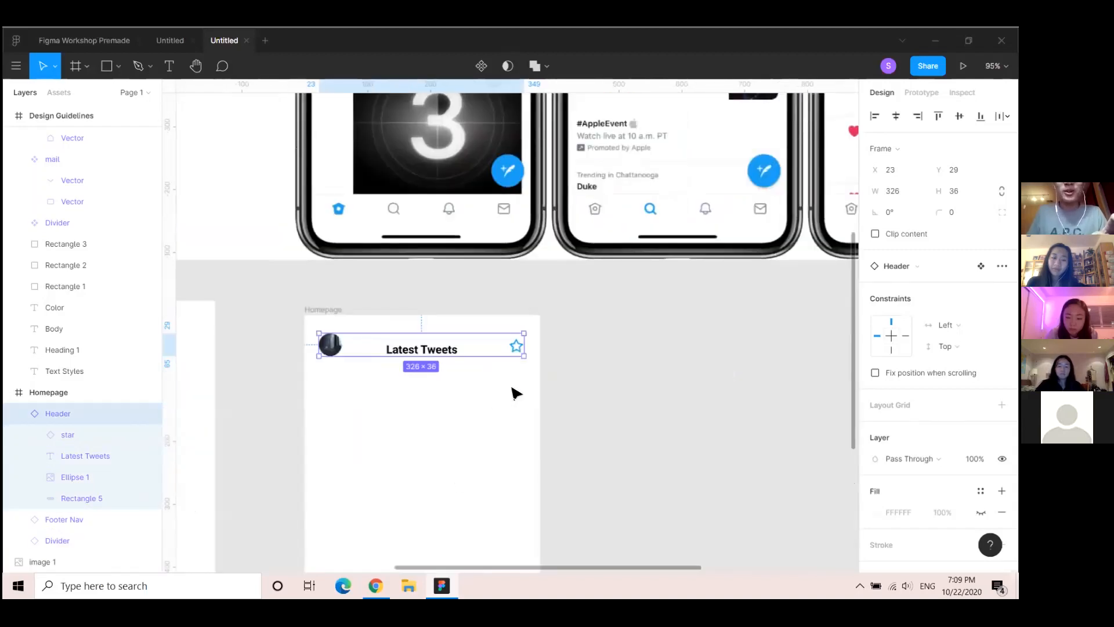
{"action": "left_click", "coordinate": [596, 373]}
{"action": "scroll", "coordinate": [394, 441], "scroll_direction": "down", "scroll_amount": 5}
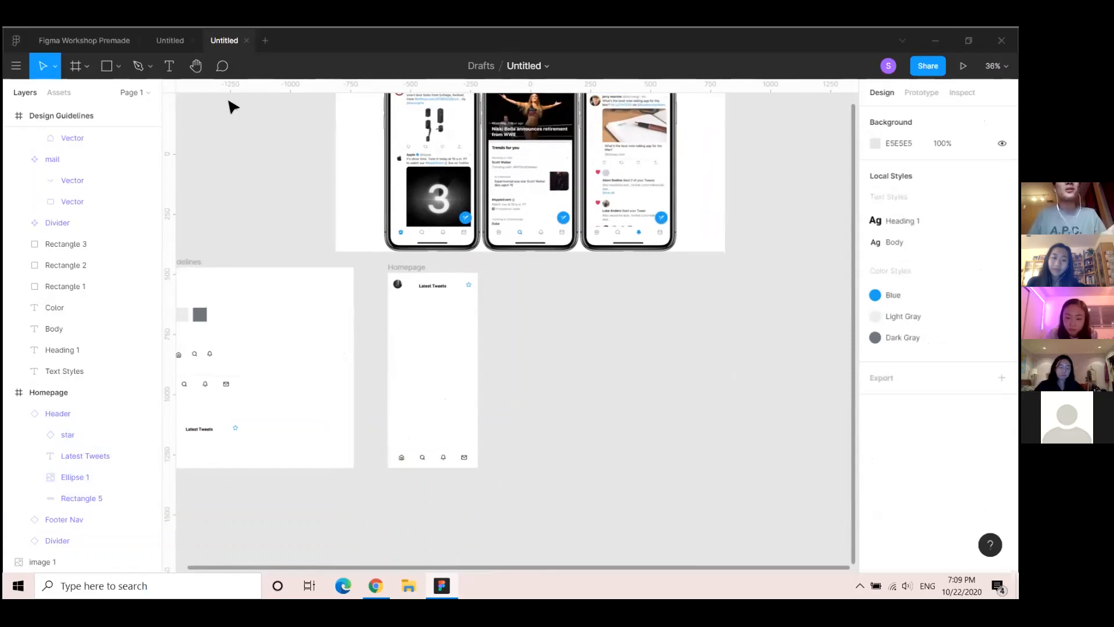
{"action": "scroll", "coordinate": [406, 264], "scroll_direction": "up", "scroll_amount": 3}
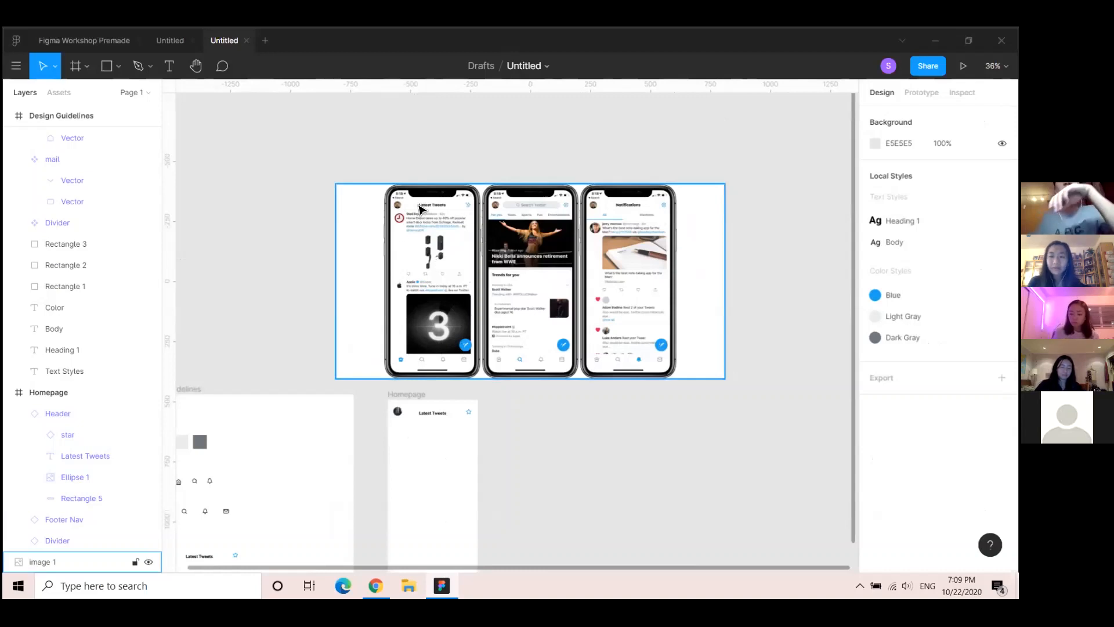
{"action": "scroll", "coordinate": [441, 259], "scroll_direction": "up", "scroll_amount": 3}
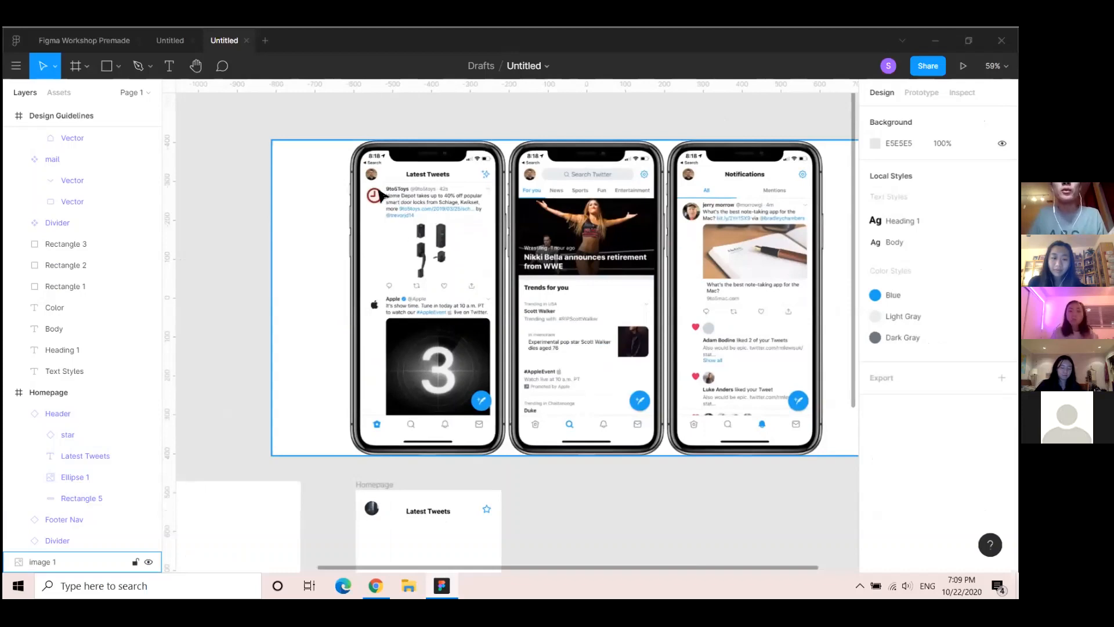
{"action": "scroll", "coordinate": [486, 296], "scroll_direction": "down", "scroll_amount": 5}
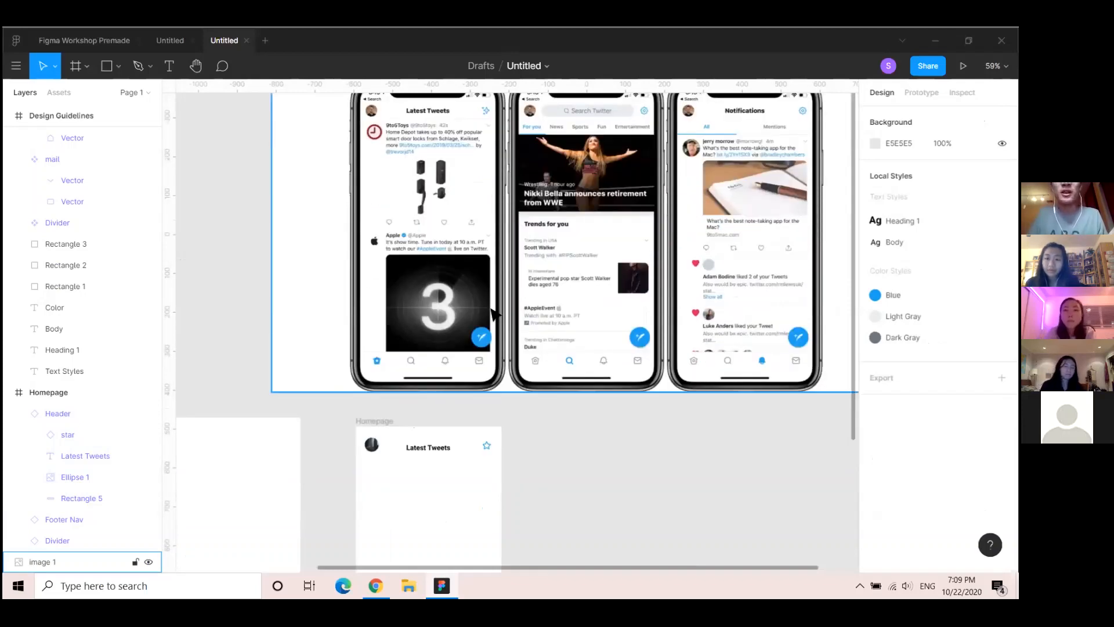
{"action": "scroll", "coordinate": [443, 467], "scroll_direction": "up", "scroll_amount": 5}
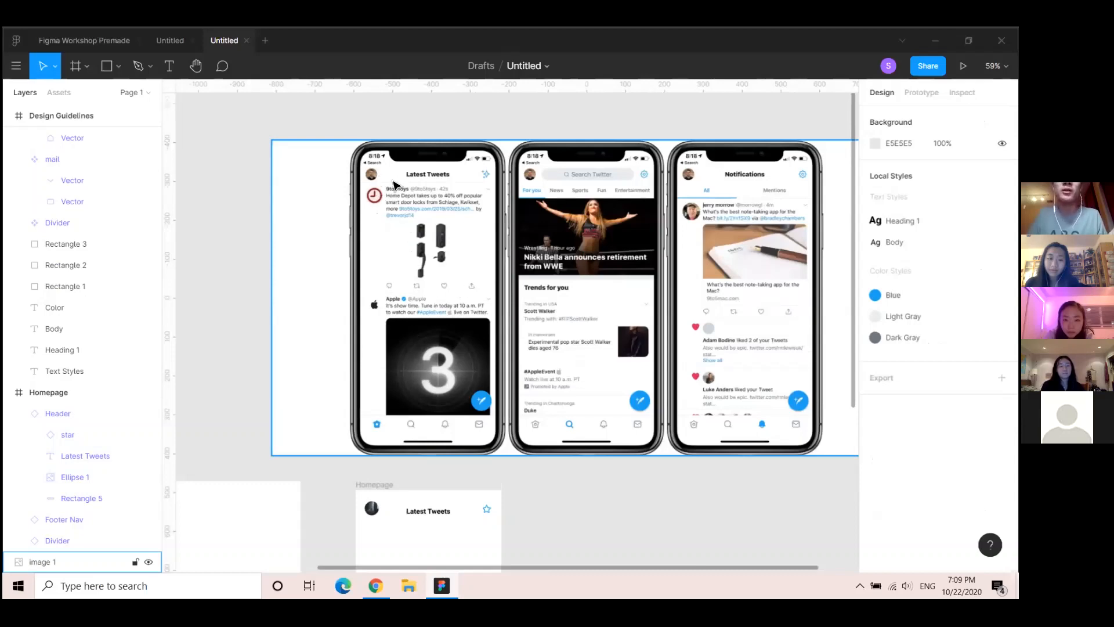
{"action": "scroll", "coordinate": [443, 405], "scroll_direction": "down", "scroll_amount": 2}
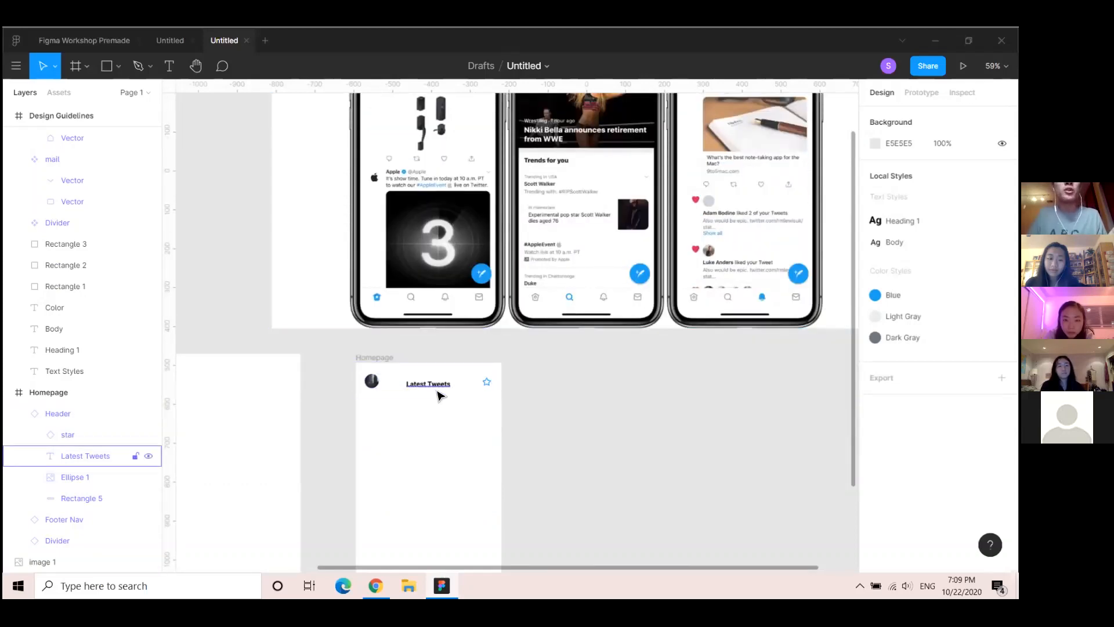
{"action": "scroll", "coordinate": [440, 394], "scroll_direction": "down", "scroll_amount": 5}
{"action": "scroll", "coordinate": [439, 402], "scroll_direction": "up", "scroll_amount": 3}
{"action": "scroll", "coordinate": [453, 438], "scroll_direction": "down", "scroll_amount": 1}
{"action": "scroll", "coordinate": [423, 391], "scroll_direction": "up", "scroll_amount": 1}
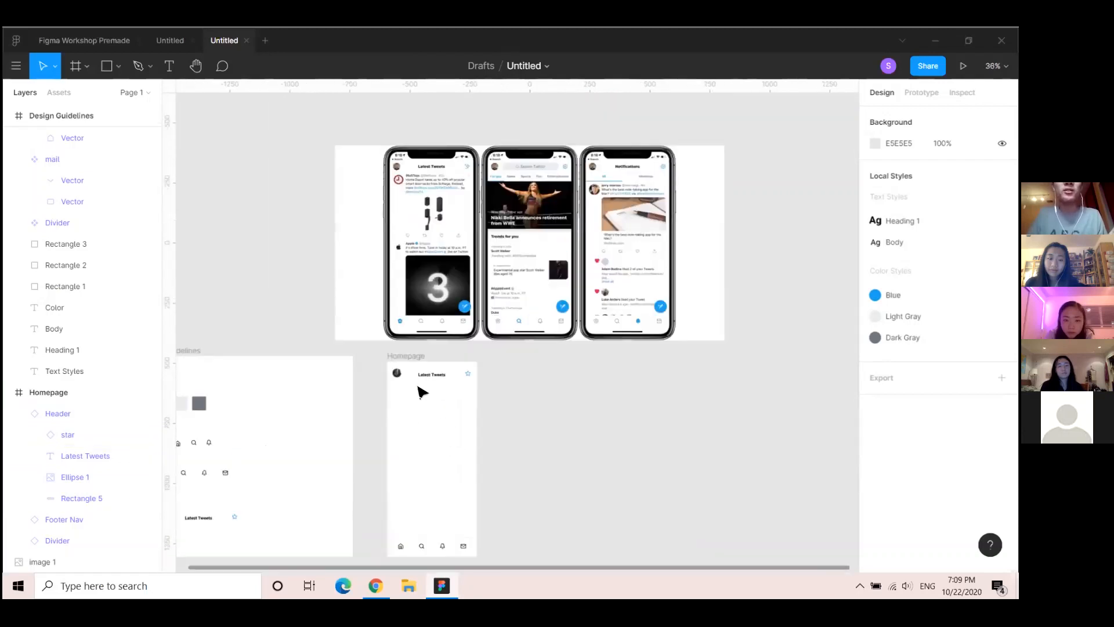
{"action": "left_click", "coordinate": [74, 42]}
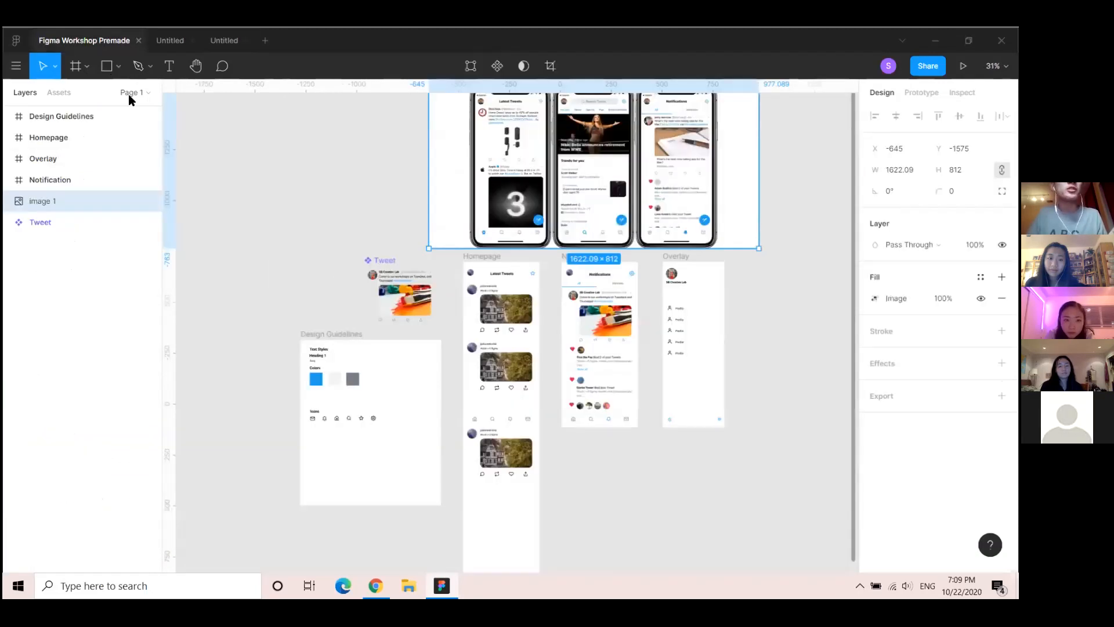
Paste the Tweet component into Homepage twice, the first at the feed top and the second below it
{"action": "left_click", "coordinate": [374, 264]}
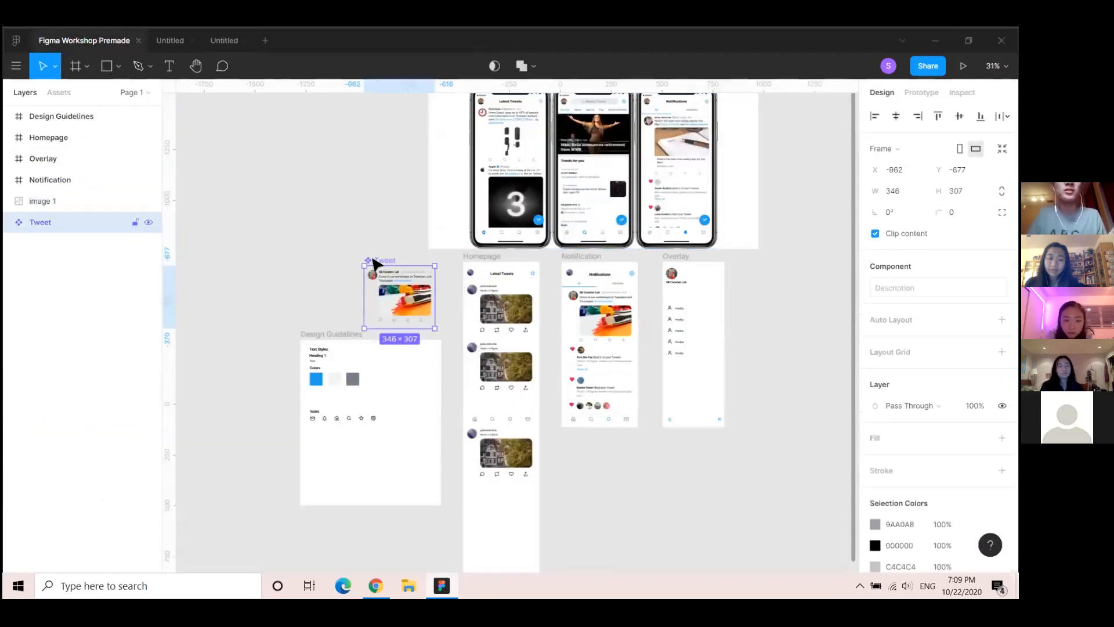
{"action": "left_click", "coordinate": [224, 43]}
{"action": "left_click", "coordinate": [409, 356]}
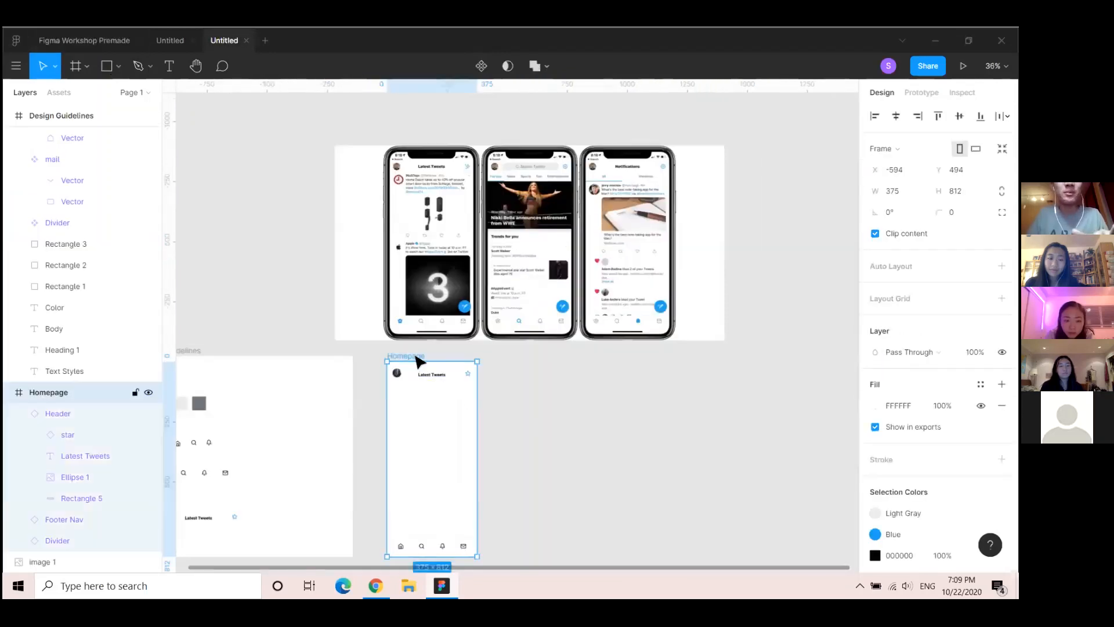
{"action": "key", "text": "ctrl+v"}
{"action": "left_click_drag", "start_coordinate": [444, 445], "coordinate": [442, 408]}
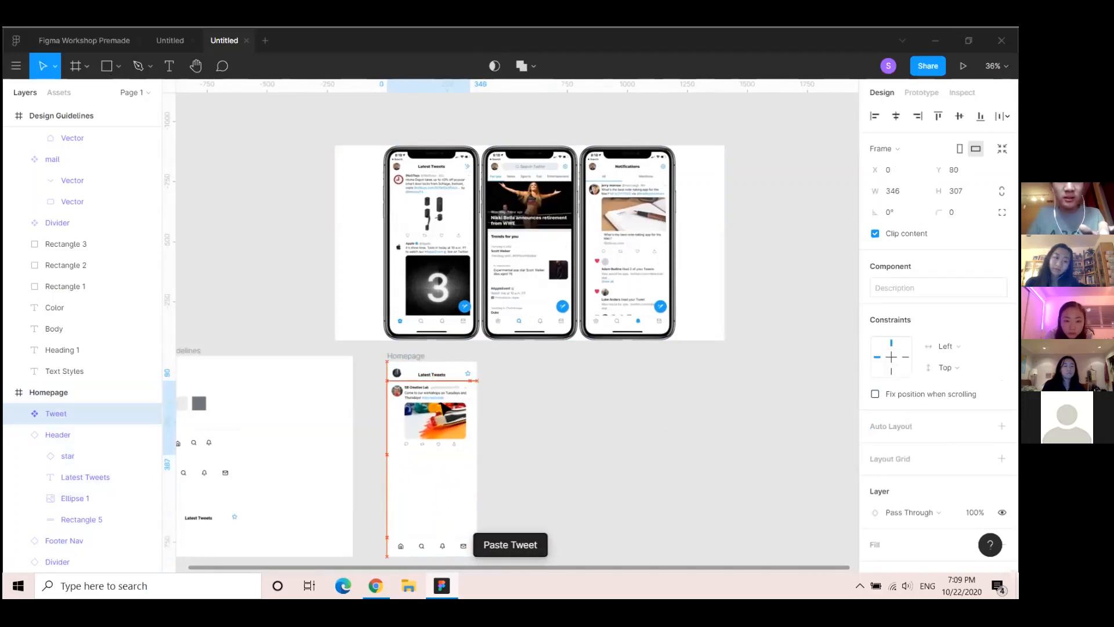
{"action": "left_click", "coordinate": [559, 428]}
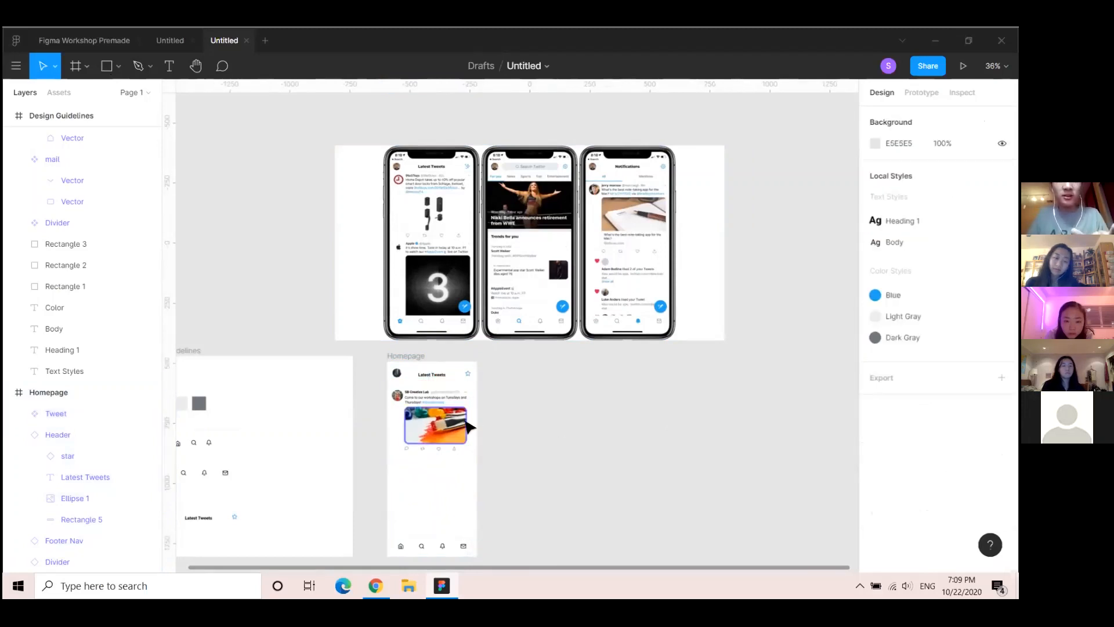
{"action": "key", "text": "ctrl+v"}
{"action": "left_click_drag", "start_coordinate": [504, 348], "coordinate": [426, 510]}
{"action": "left_click", "coordinate": [541, 451]}
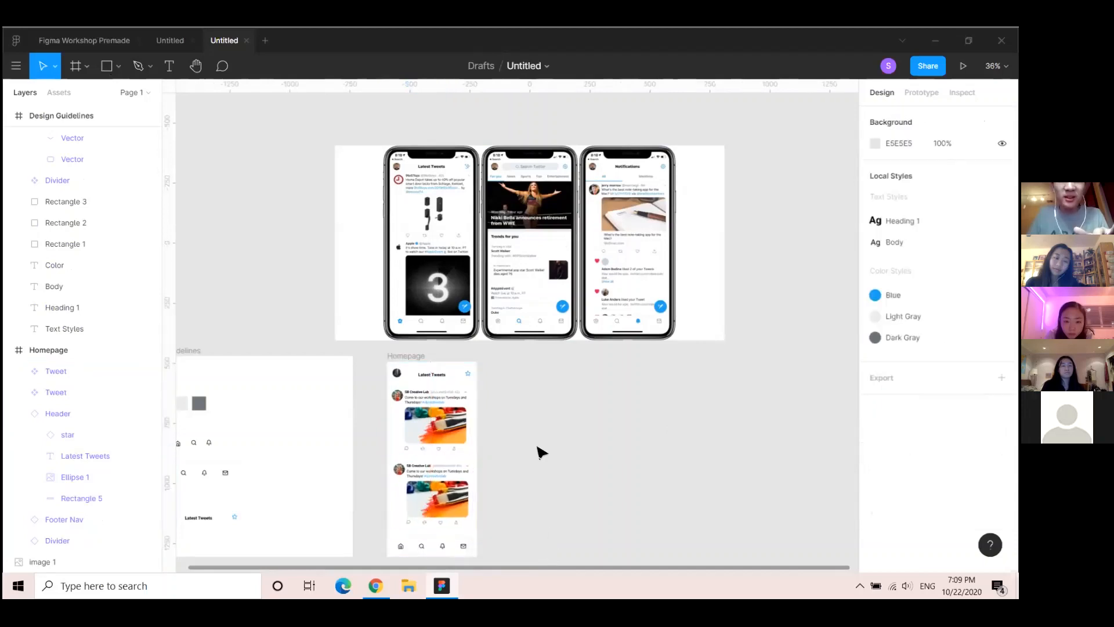
Nudge the first tweet slightly to align it, then switch over to the slides in the browser
{"action": "scroll", "coordinate": [511, 470], "scroll_direction": "down", "scroll_amount": 1}
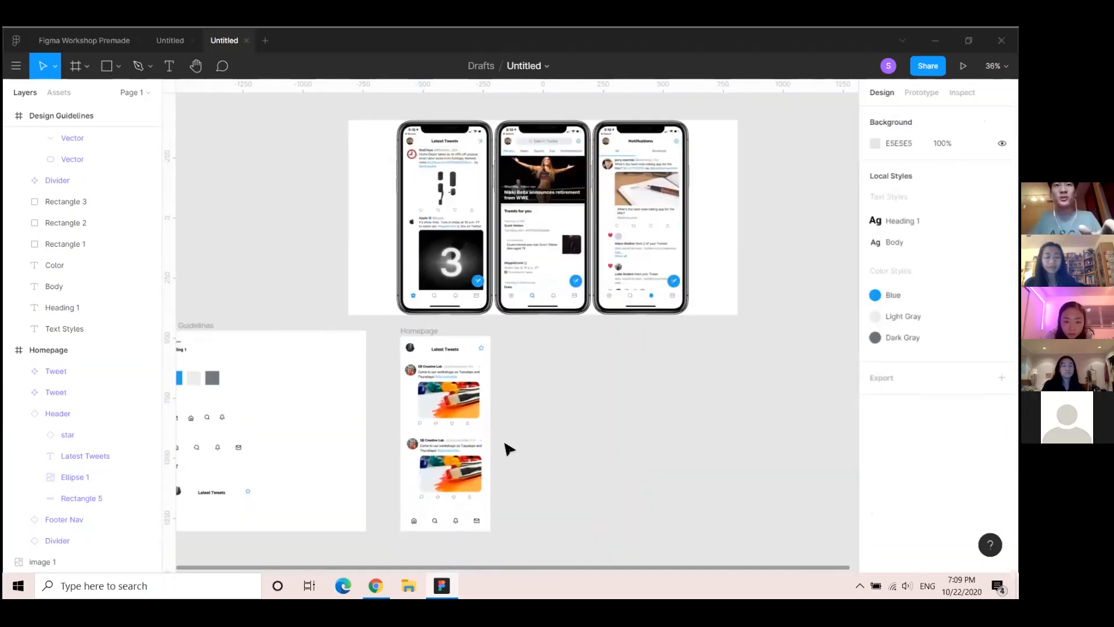
{"action": "scroll", "coordinate": [506, 450], "scroll_direction": "up", "scroll_amount": 3}
{"action": "scroll", "coordinate": [513, 395], "scroll_direction": "down", "scroll_amount": 2}
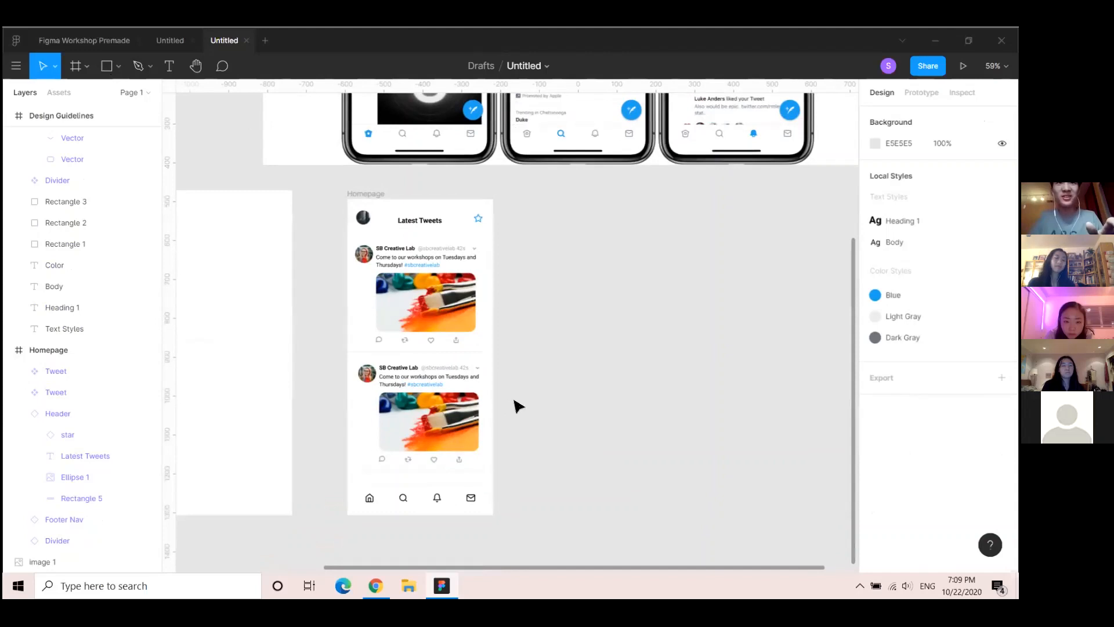
{"action": "scroll", "coordinate": [506, 386], "scroll_direction": "down", "scroll_amount": 3}
{"action": "scroll", "coordinate": [507, 398], "scroll_direction": "up", "scroll_amount": 2}
{"action": "left_click", "coordinate": [440, 119]}
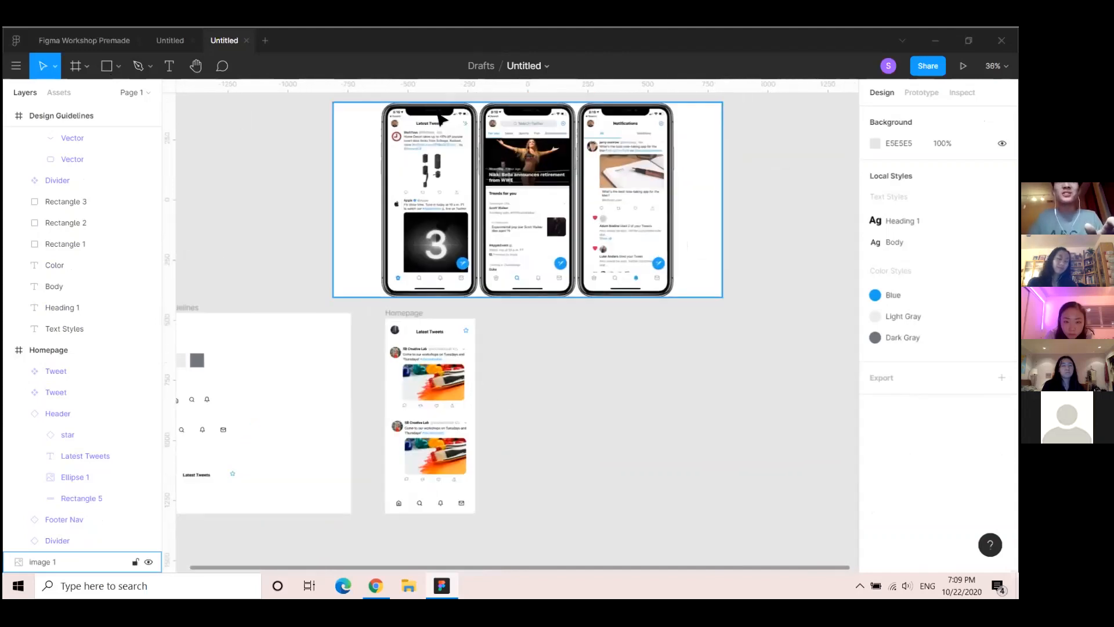
{"action": "left_click", "coordinate": [434, 389]}
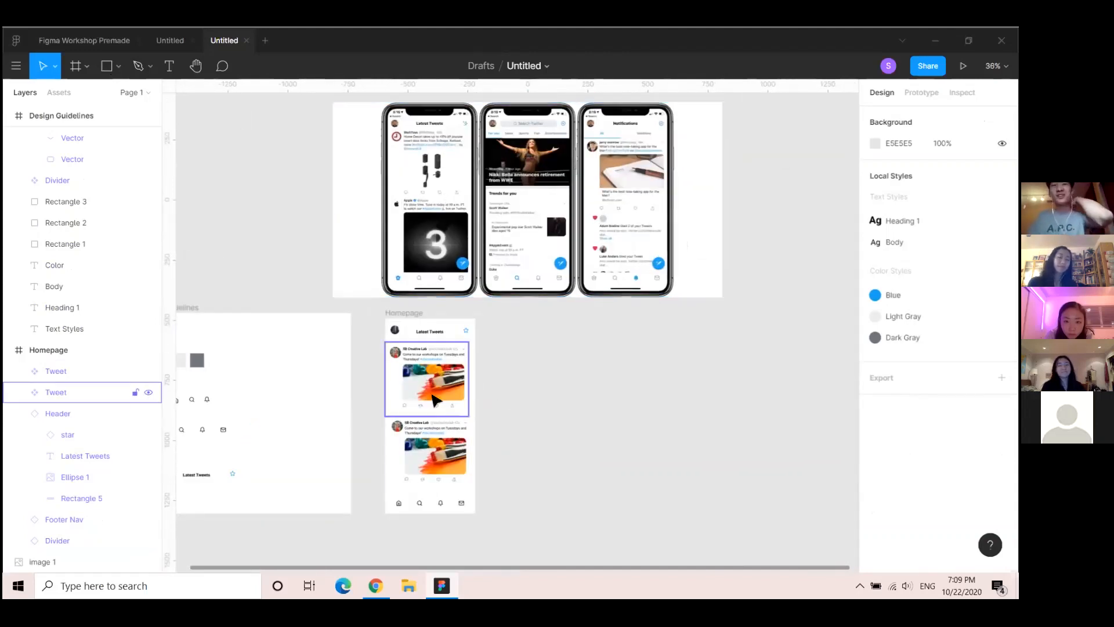
{"action": "left_click_drag", "start_coordinate": [436, 395], "coordinate": [440, 397]}
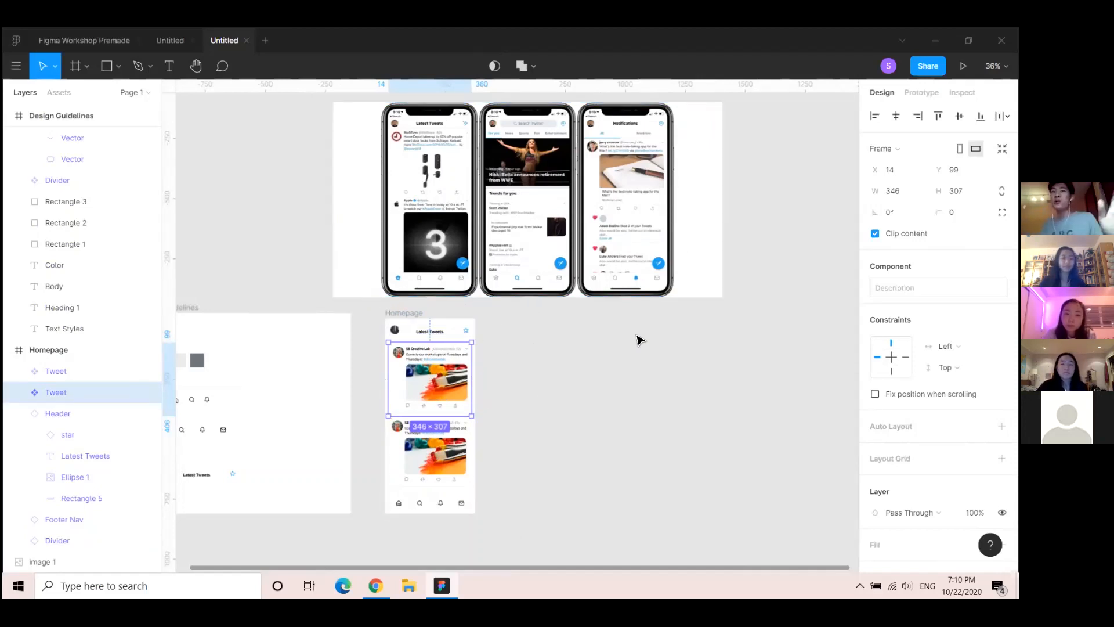
{"action": "left_click", "coordinate": [606, 394]}
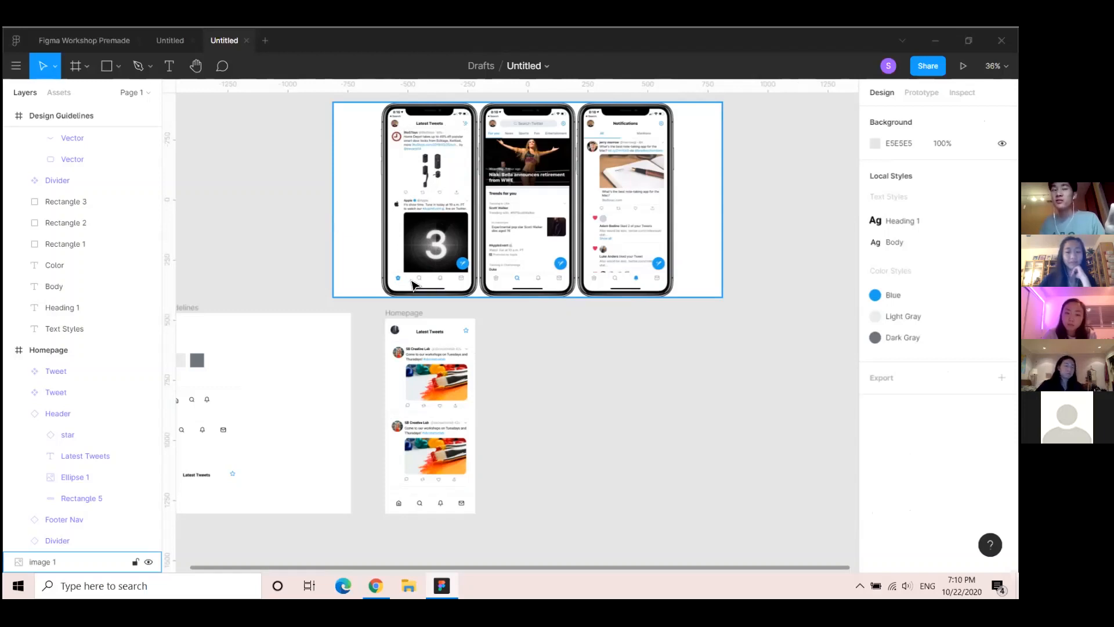
{"action": "left_click", "coordinate": [546, 311]}
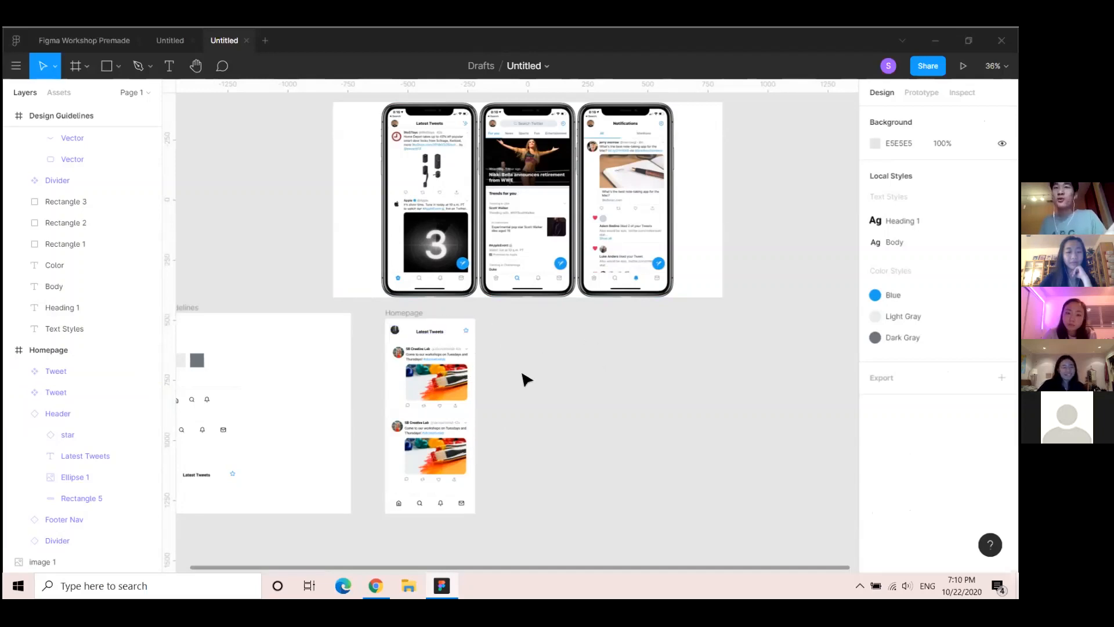
{"action": "left_click_drag", "start_coordinate": [515, 420], "coordinate": [520, 435]}
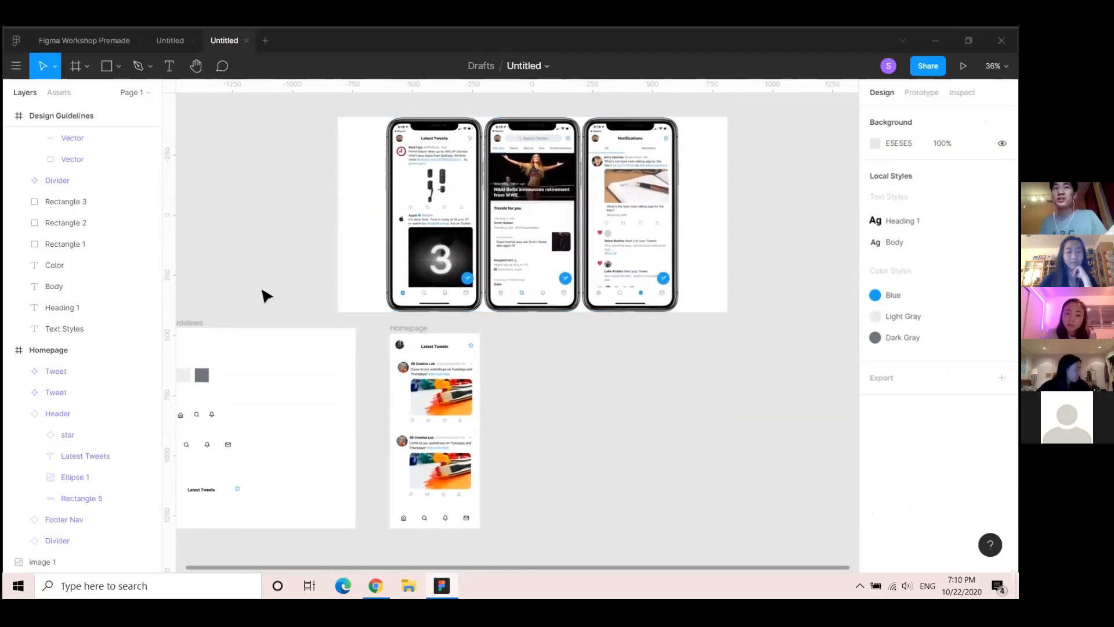
{"action": "key", "text": "alt+Tab"}
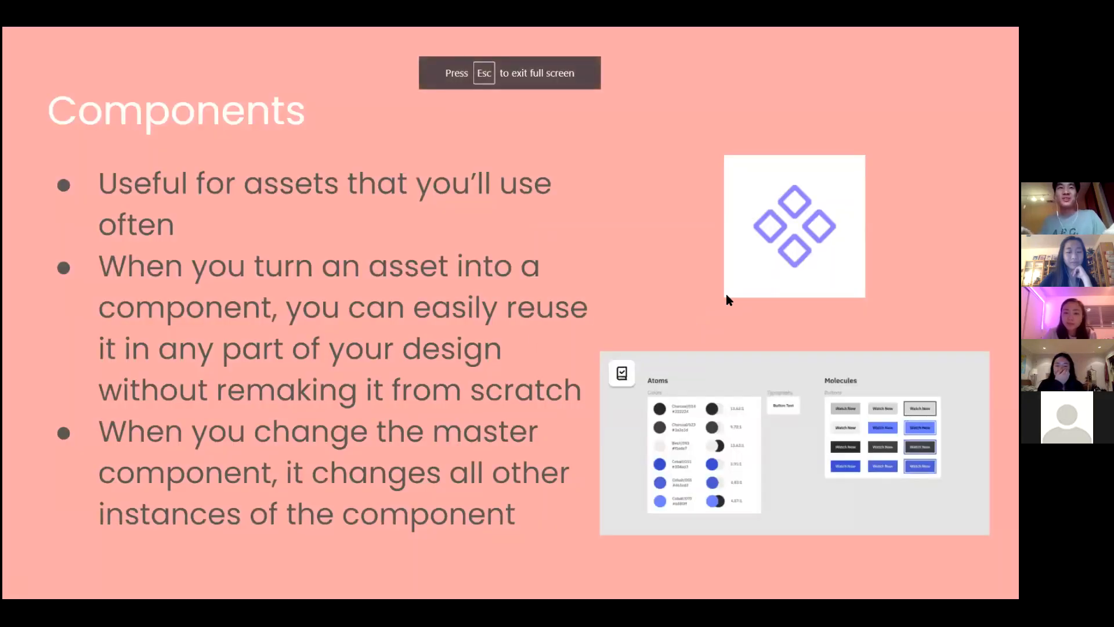
Advance the Google Slides deck to the Prototyping slide and go back to the Figma design
{"action": "key", "text": "Right"}
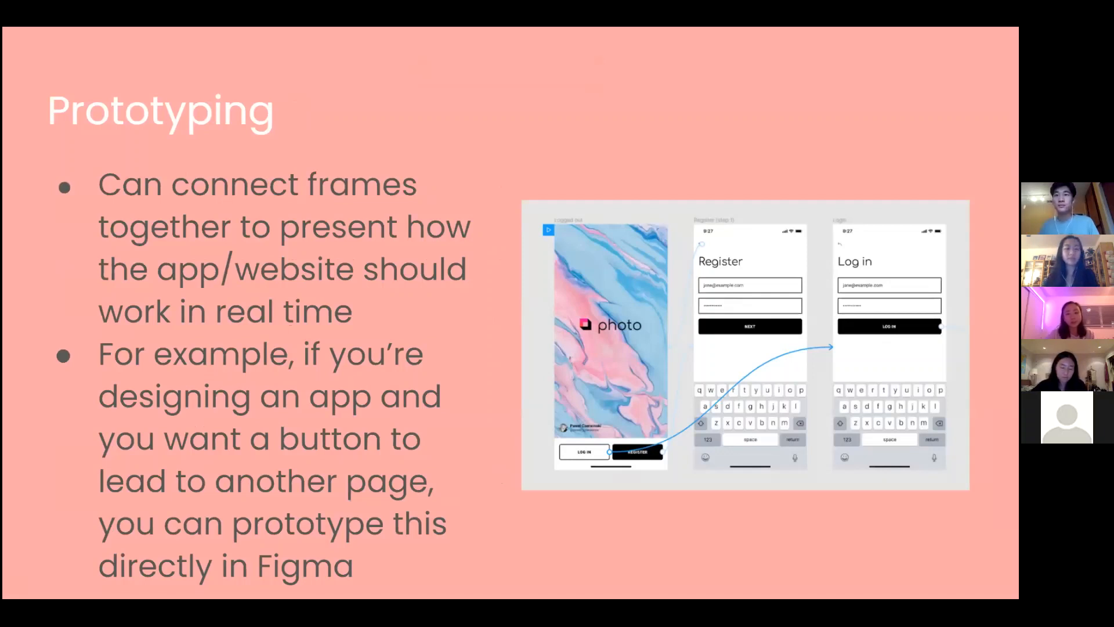
{"action": "key", "text": "alt+Tab"}
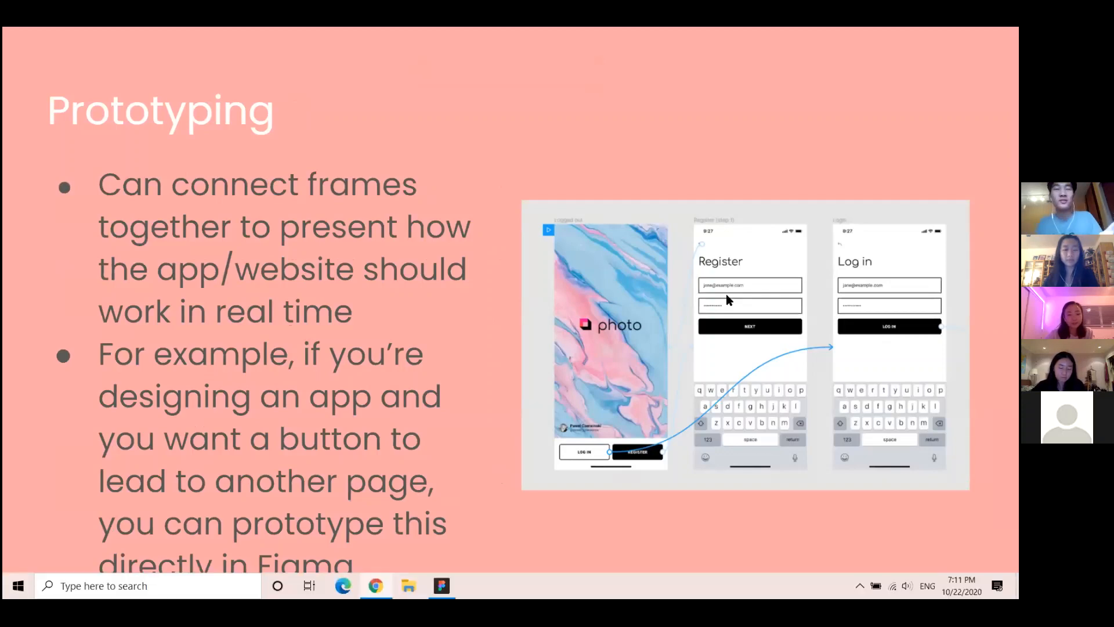
{"action": "scroll", "coordinate": [505, 415], "scroll_direction": "up", "scroll_amount": 1}
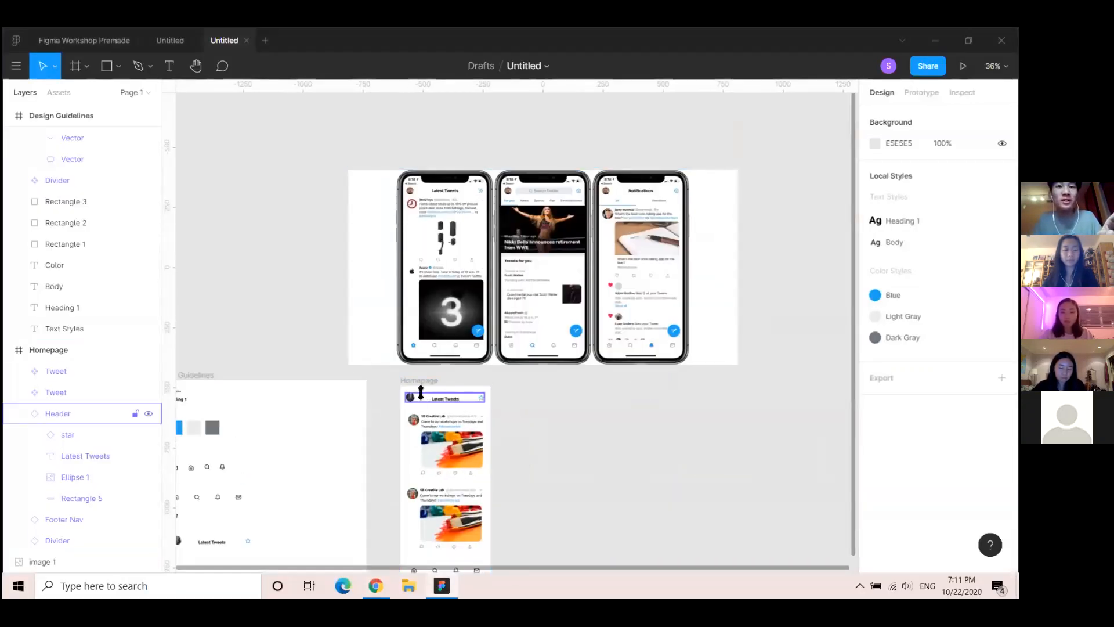
Tick 'Fix position when scrolling' for both the Homepage Header and the Footer Nav
{"action": "left_click", "coordinate": [421, 393]}
{"action": "scroll", "coordinate": [515, 427], "scroll_direction": "down", "scroll_amount": 1}
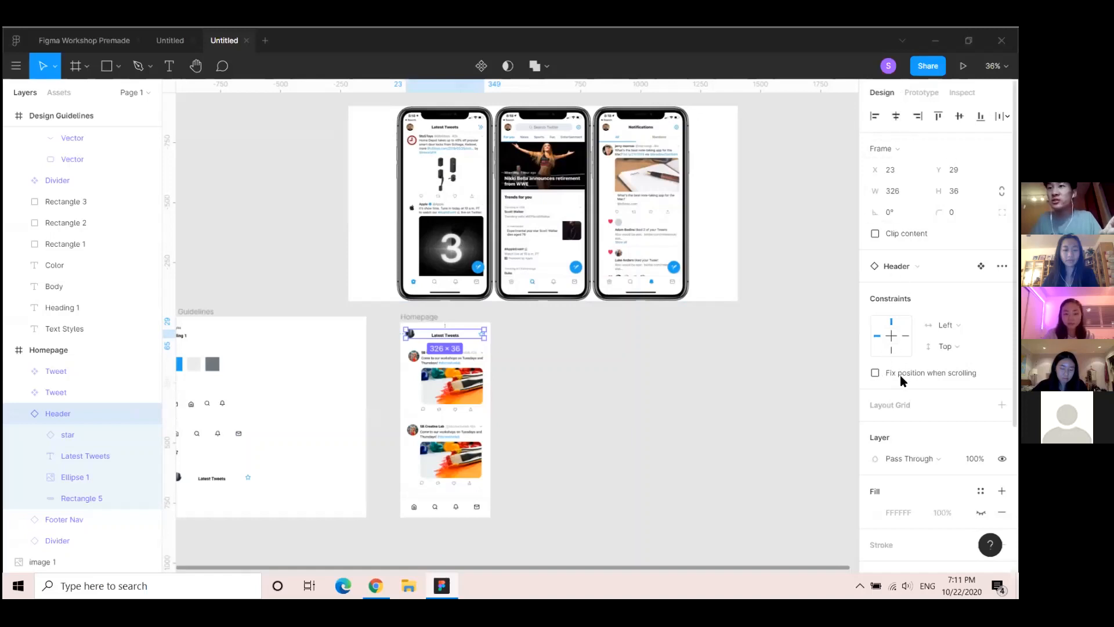
{"action": "left_click", "coordinate": [875, 373]}
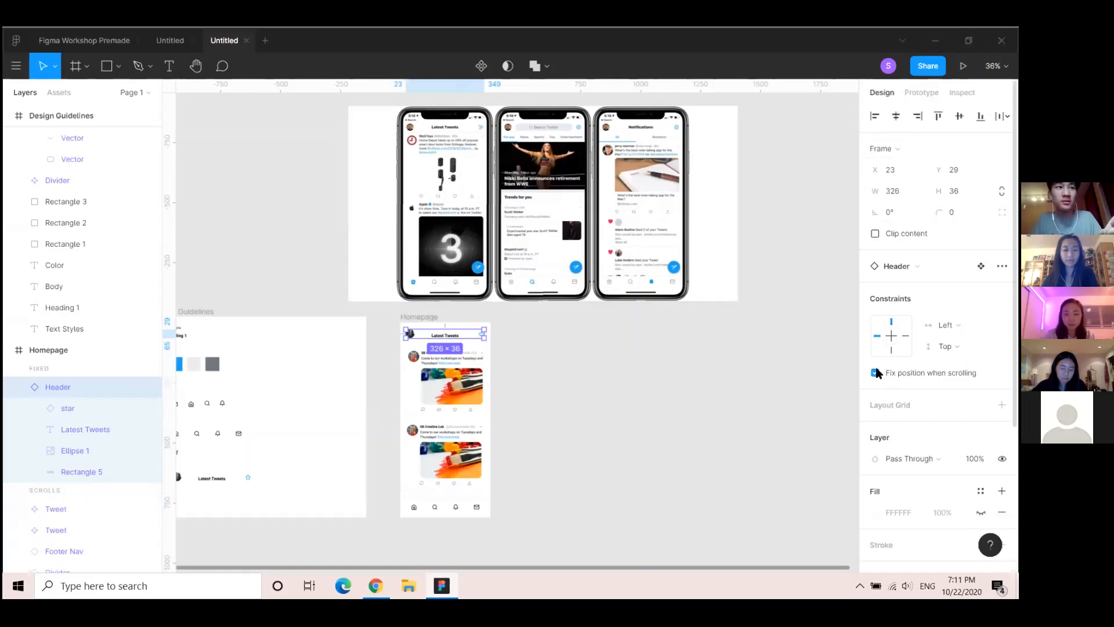
{"action": "left_click", "coordinate": [449, 509]}
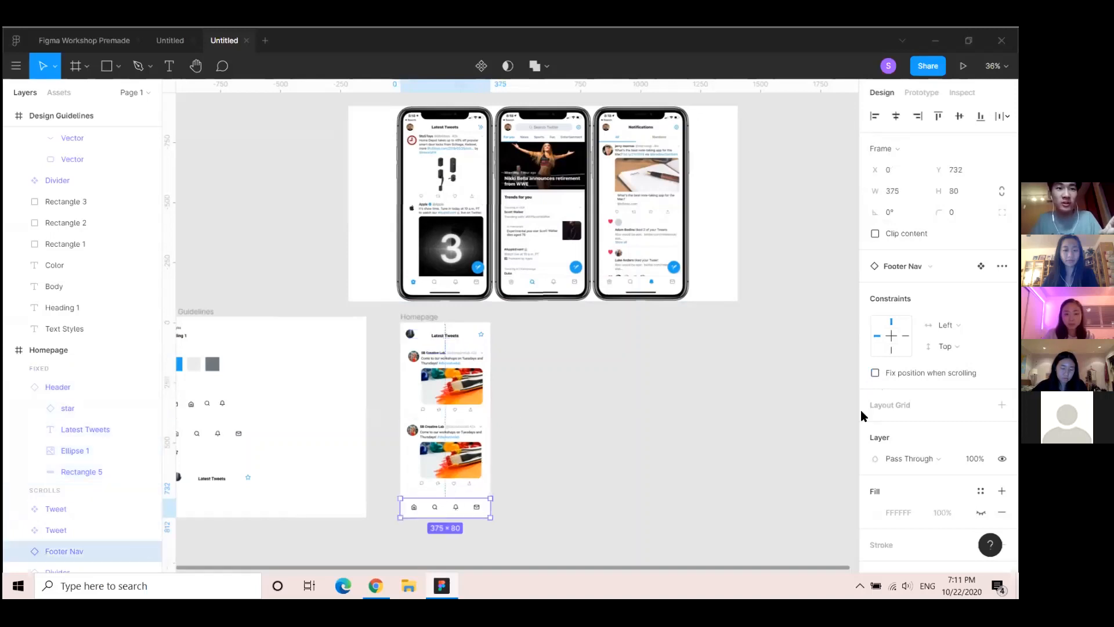
{"action": "left_click", "coordinate": [874, 372]}
{"action": "scroll", "coordinate": [134, 425], "scroll_direction": "down", "scroll_amount": 1}
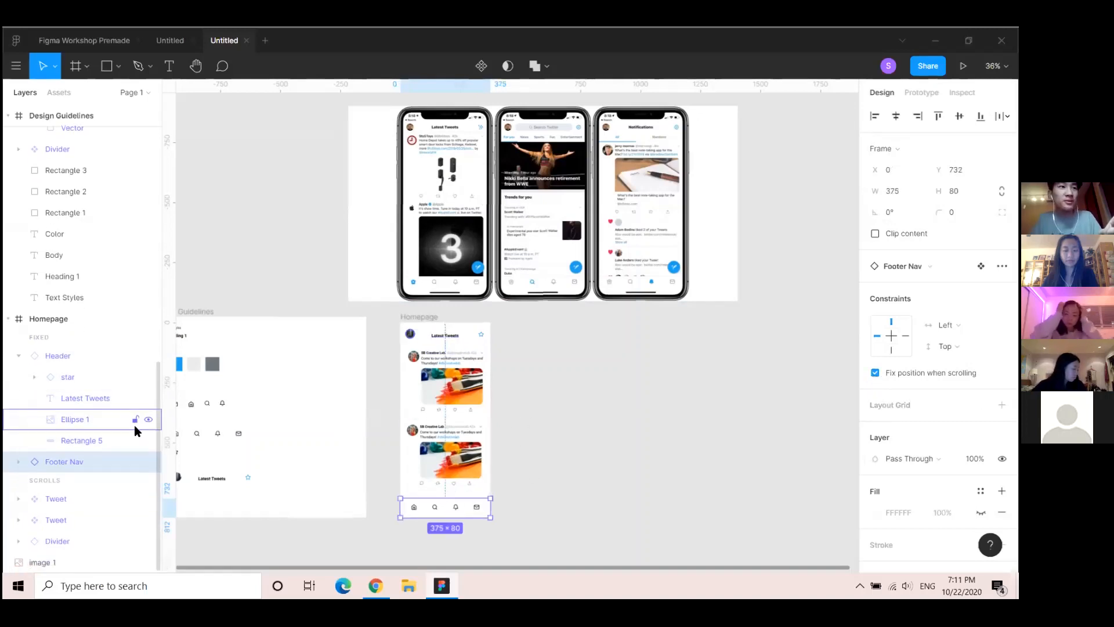
{"action": "left_click", "coordinate": [424, 318]}
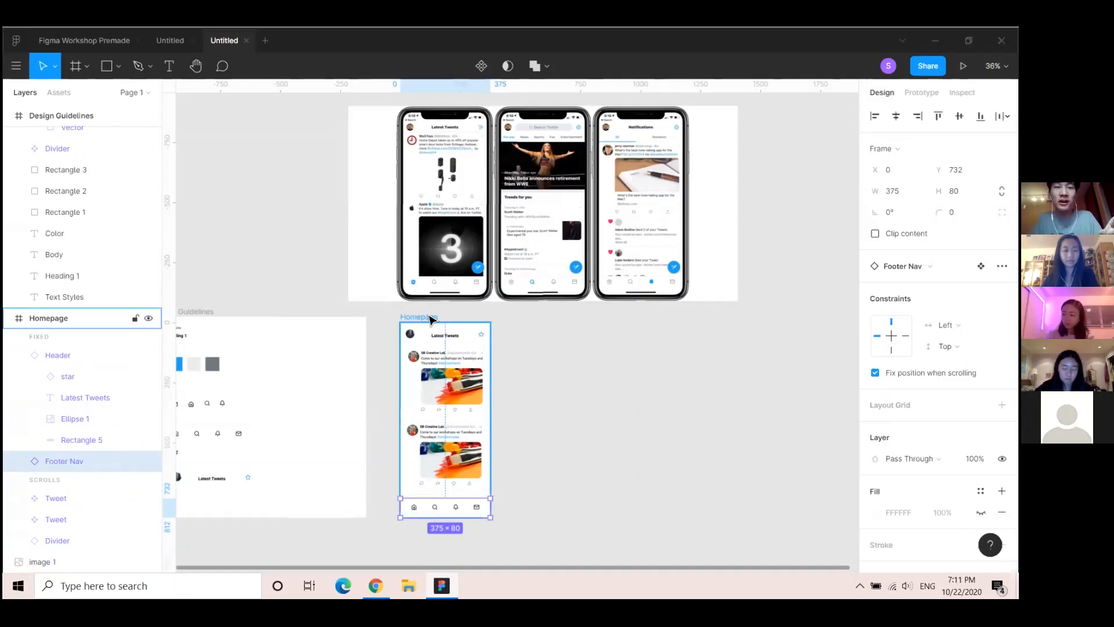
{"action": "scroll", "coordinate": [592, 410], "scroll_direction": "down", "scroll_amount": 3}
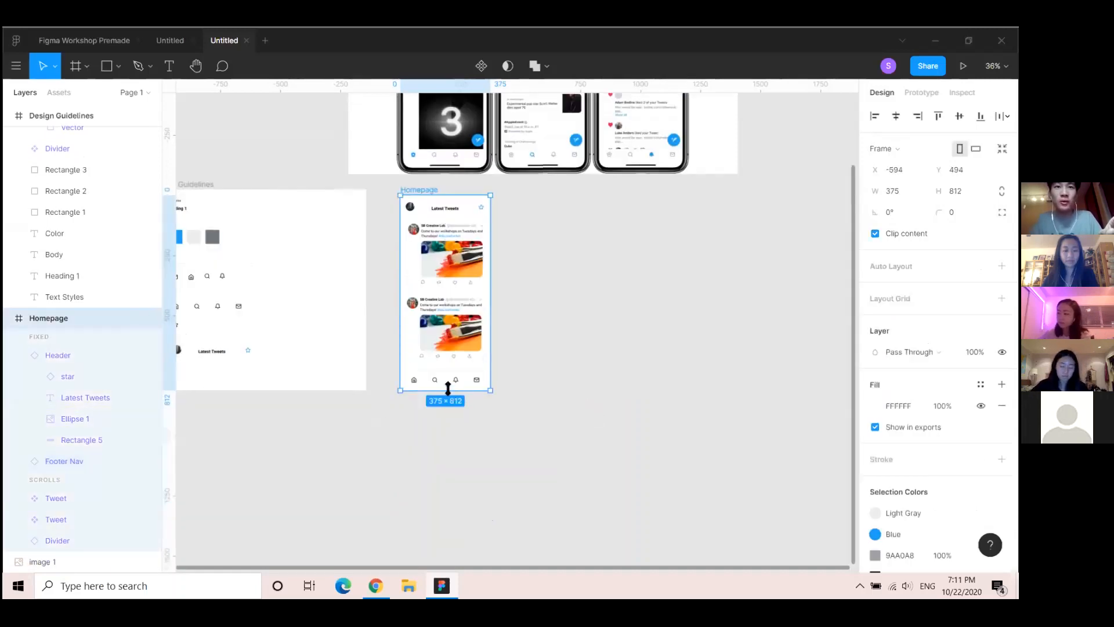
Stretch Homepage to 1574 tall and paste two more tweets further down, making four in total
{"action": "left_click_drag", "start_coordinate": [448, 390], "coordinate": [448, 427]}
{"action": "left_click_drag", "start_coordinate": [436, 518], "coordinate": [450, 468]}
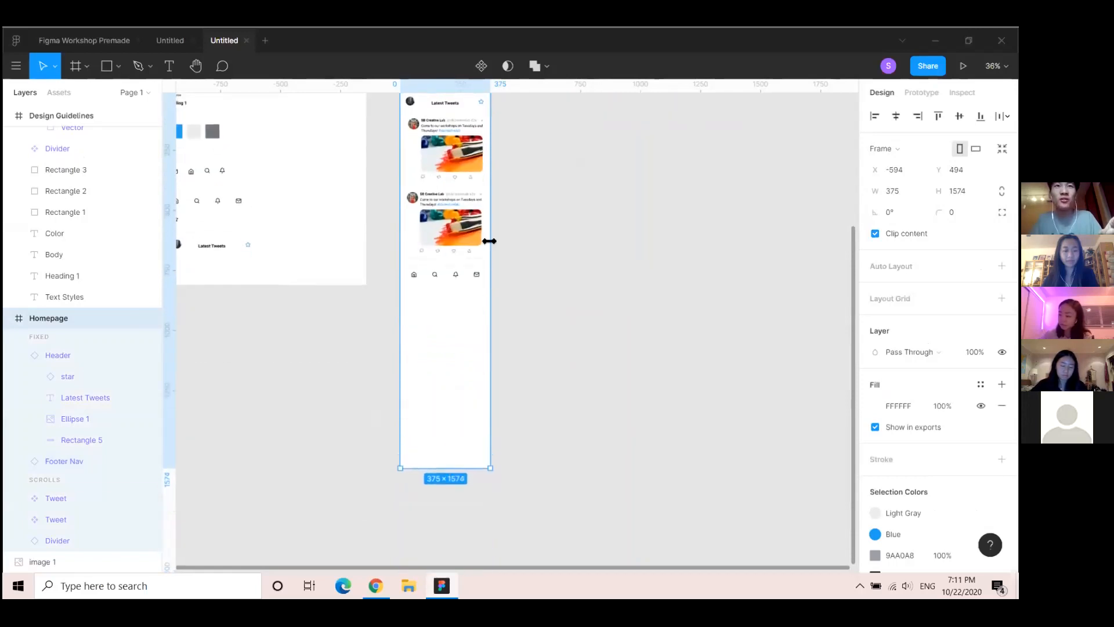
{"action": "left_click", "coordinate": [444, 219]}
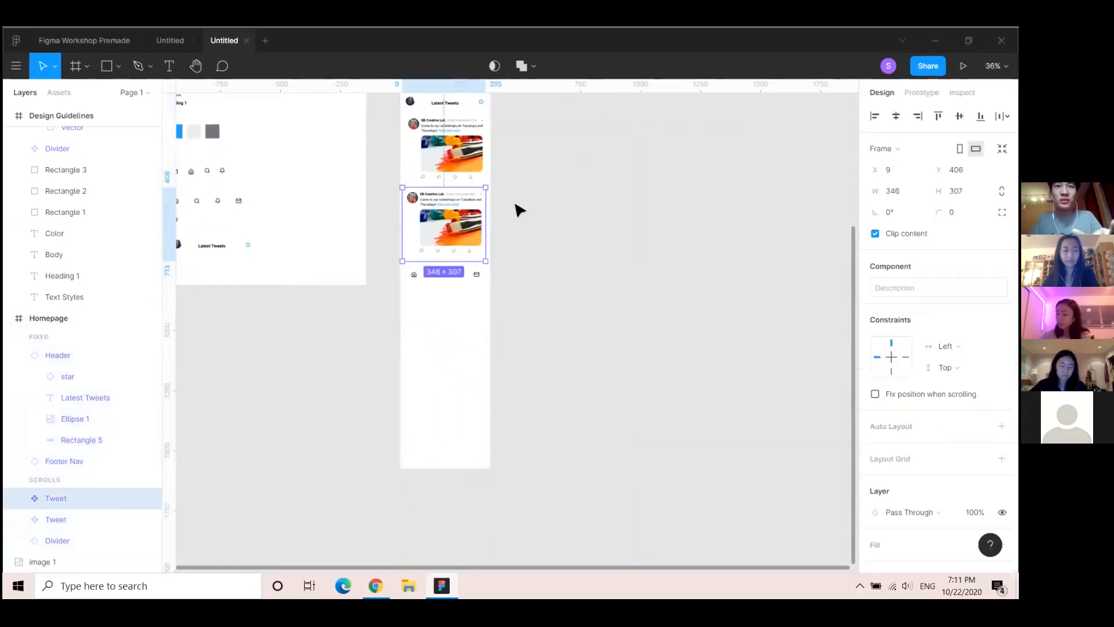
{"action": "key", "text": "ctrl+v"}
{"action": "left_click_drag", "start_coordinate": [451, 204], "coordinate": [454, 286]}
{"action": "key", "text": "ctrl+v"}
{"action": "left_click_drag", "start_coordinate": [456, 234], "coordinate": [453, 381]}
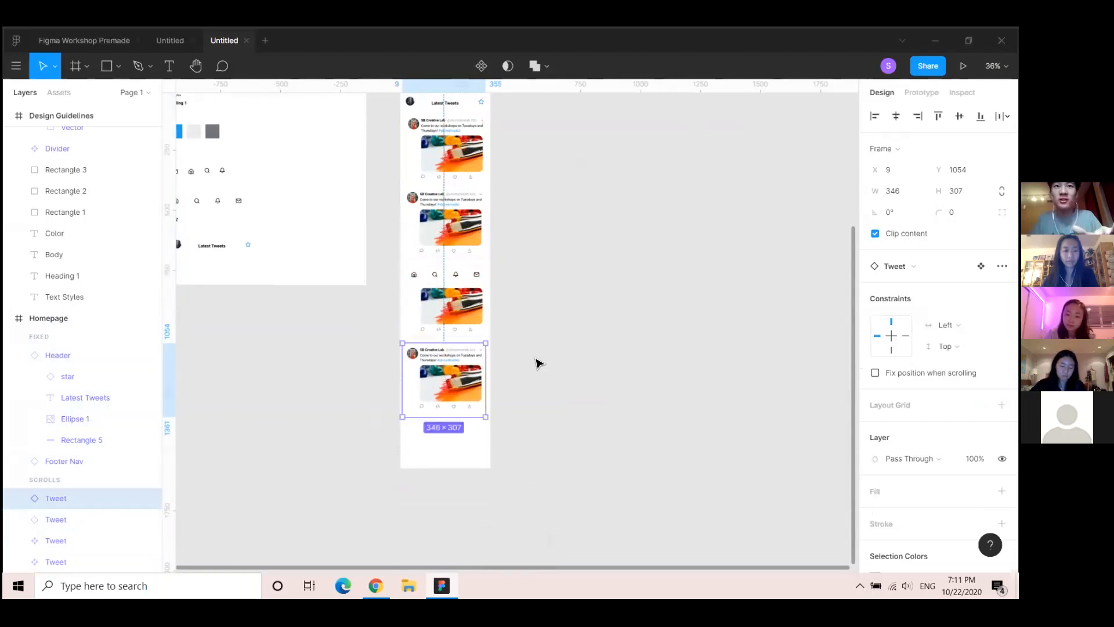
{"action": "left_click", "coordinate": [470, 438]}
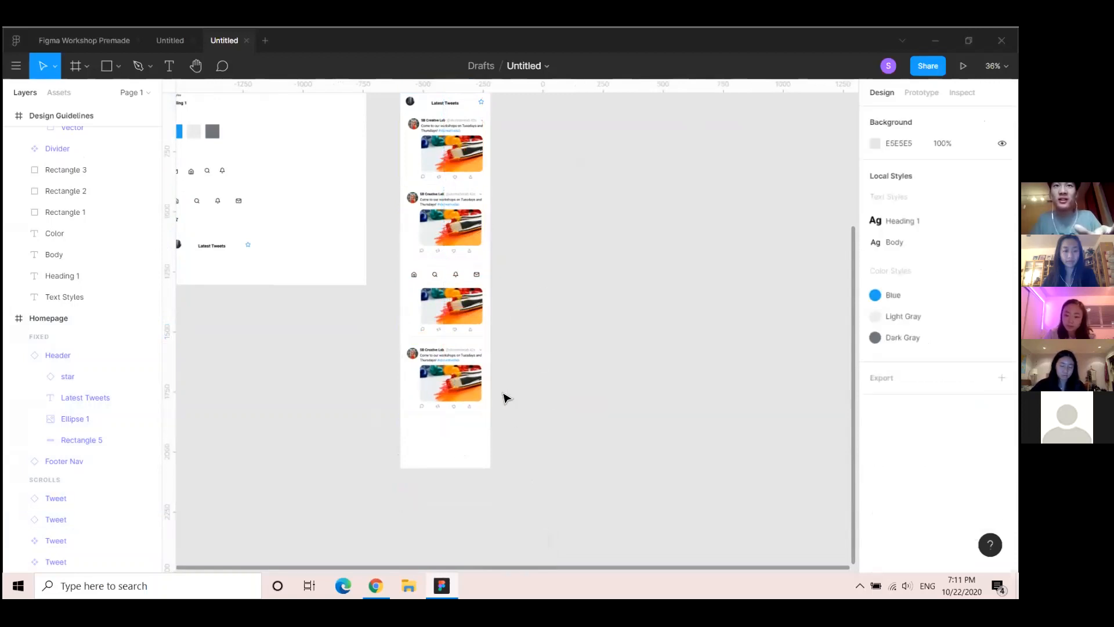
{"action": "scroll", "coordinate": [506, 398], "scroll_direction": "up", "scroll_amount": 4}
{"action": "left_click", "coordinate": [443, 211]}
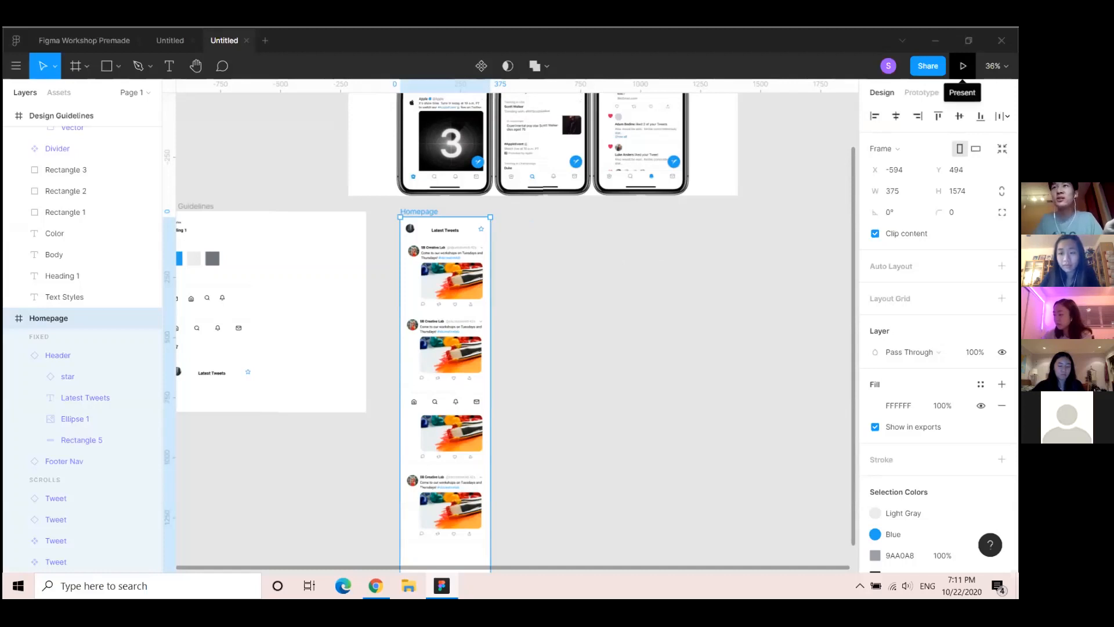
Present the Homepage prototype and scroll the tweet feed up and down beneath the fixed header and footer
{"action": "left_click", "coordinate": [962, 65]}
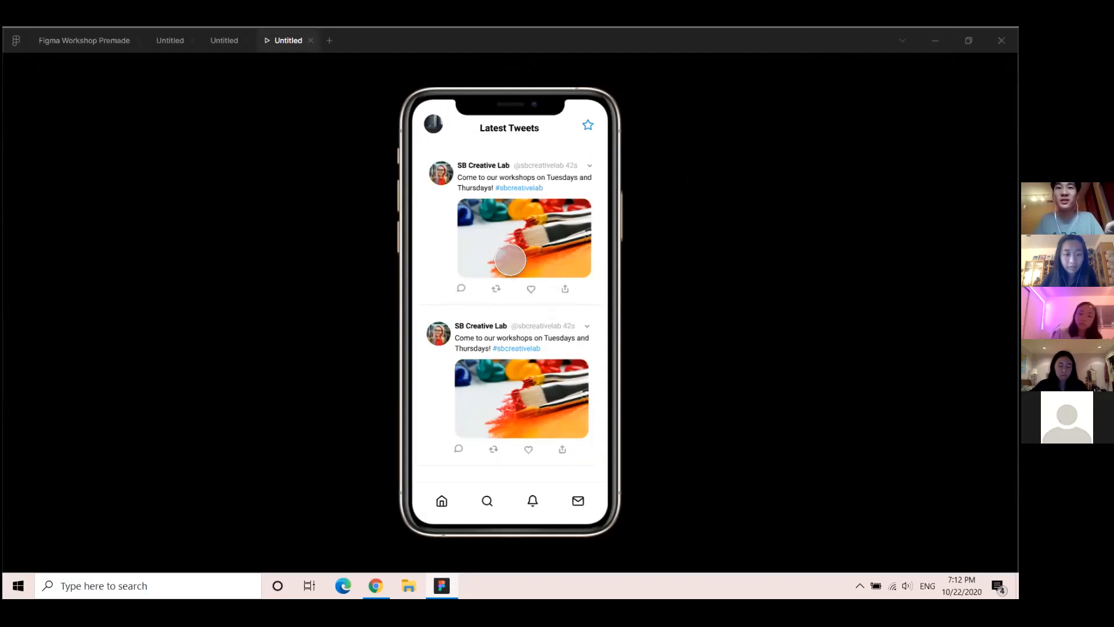
{"action": "scroll", "coordinate": [511, 237], "scroll_direction": "down", "scroll_amount": 3}
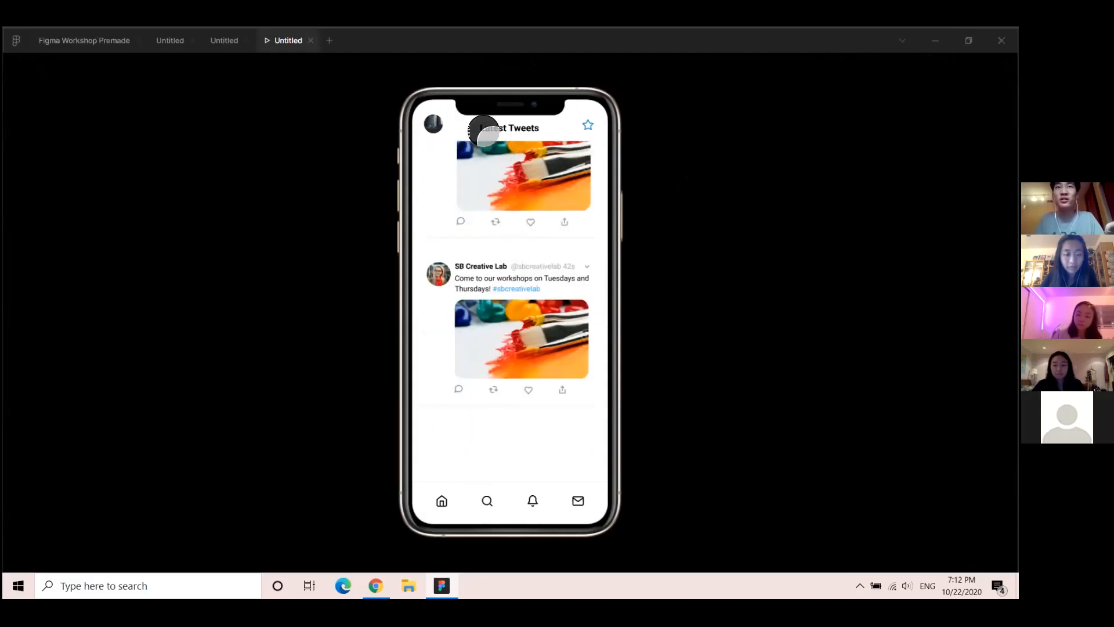
{"action": "scroll", "coordinate": [506, 409], "scroll_direction": "up", "scroll_amount": 5}
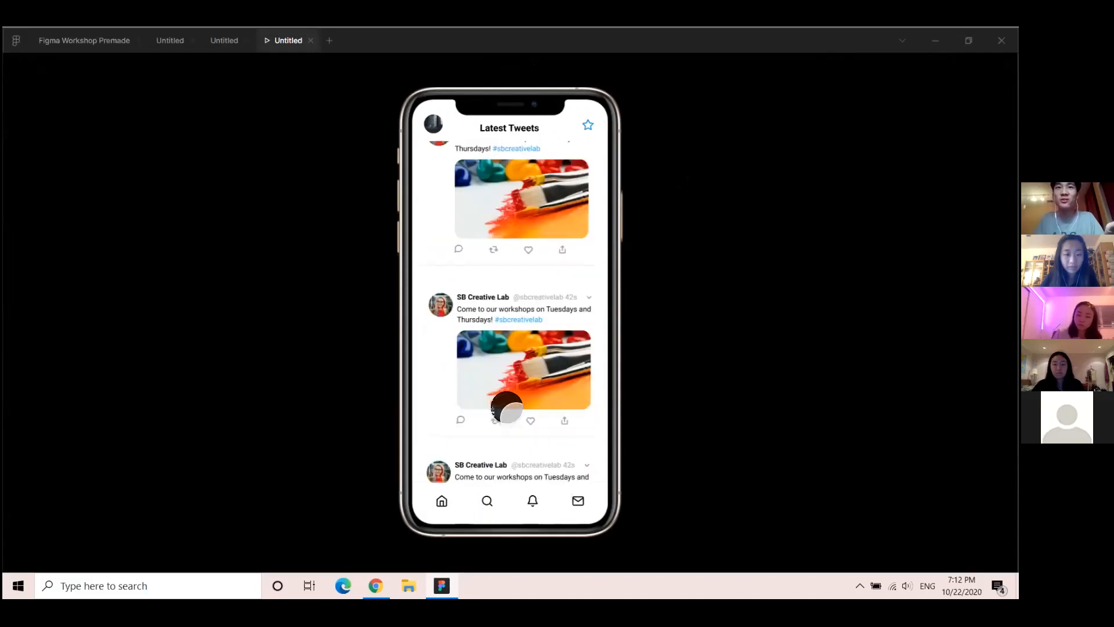
{"action": "scroll", "coordinate": [511, 273], "scroll_direction": "down", "scroll_amount": 5}
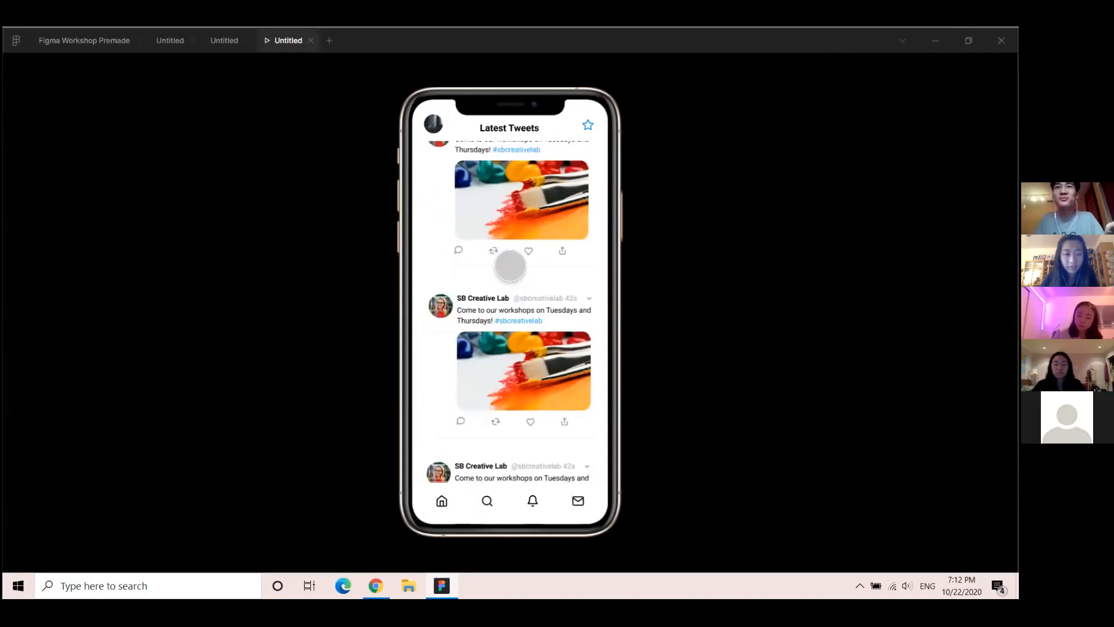
{"action": "scroll", "coordinate": [516, 285], "scroll_direction": "up", "scroll_amount": 5}
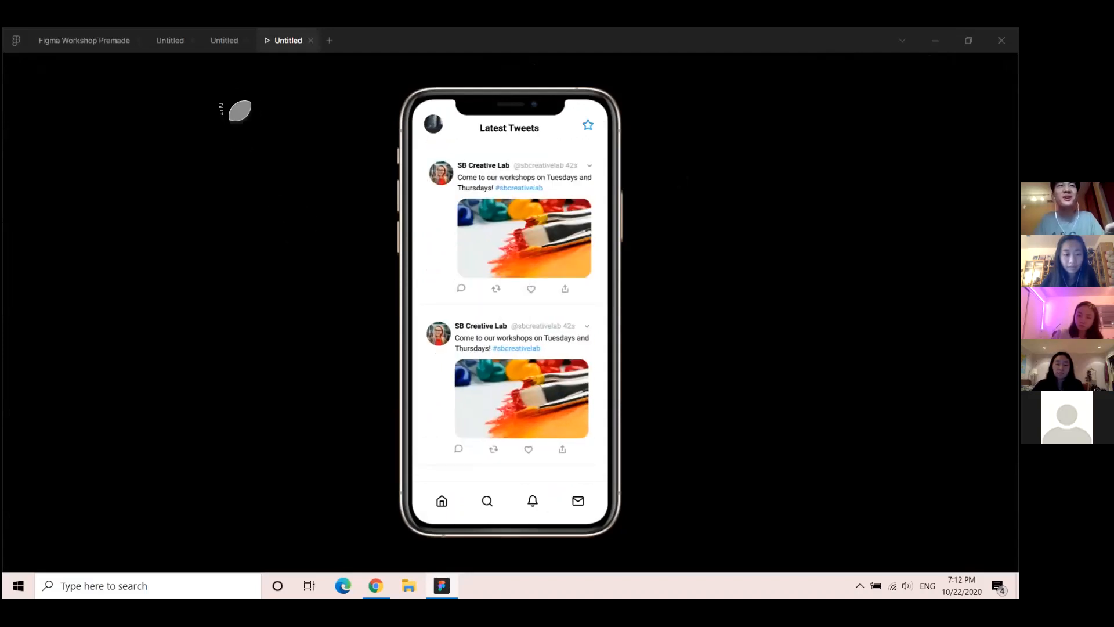
Leave the prototype preview and return to the Untitled design canvas
{"action": "left_click", "coordinate": [225, 41]}
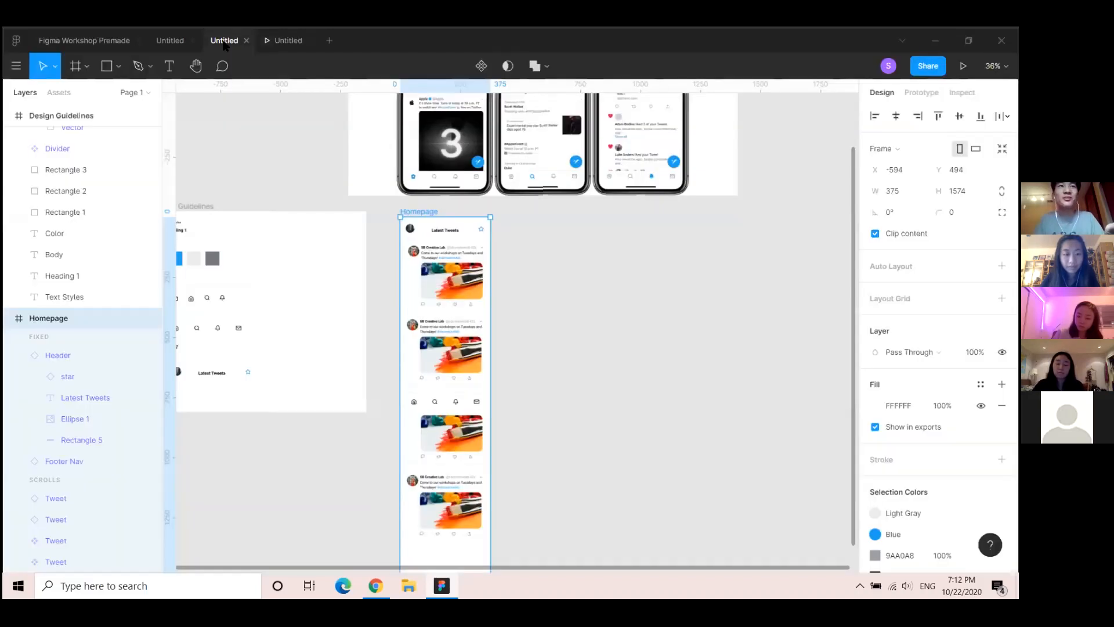
{"action": "left_click", "coordinate": [537, 344]}
{"action": "scroll", "coordinate": [537, 346], "scroll_direction": "down", "scroll_amount": 2}
{"action": "scroll", "coordinate": [541, 350], "scroll_direction": "up", "scroll_amount": 4}
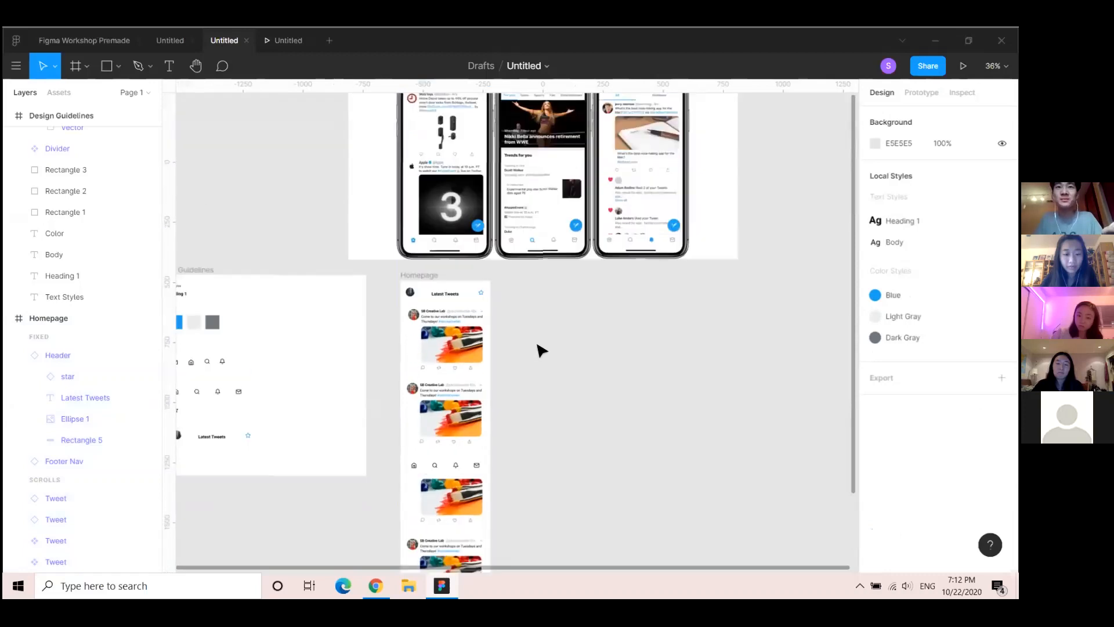
{"action": "scroll", "coordinate": [541, 350], "scroll_direction": "up", "scroll_amount": 3}
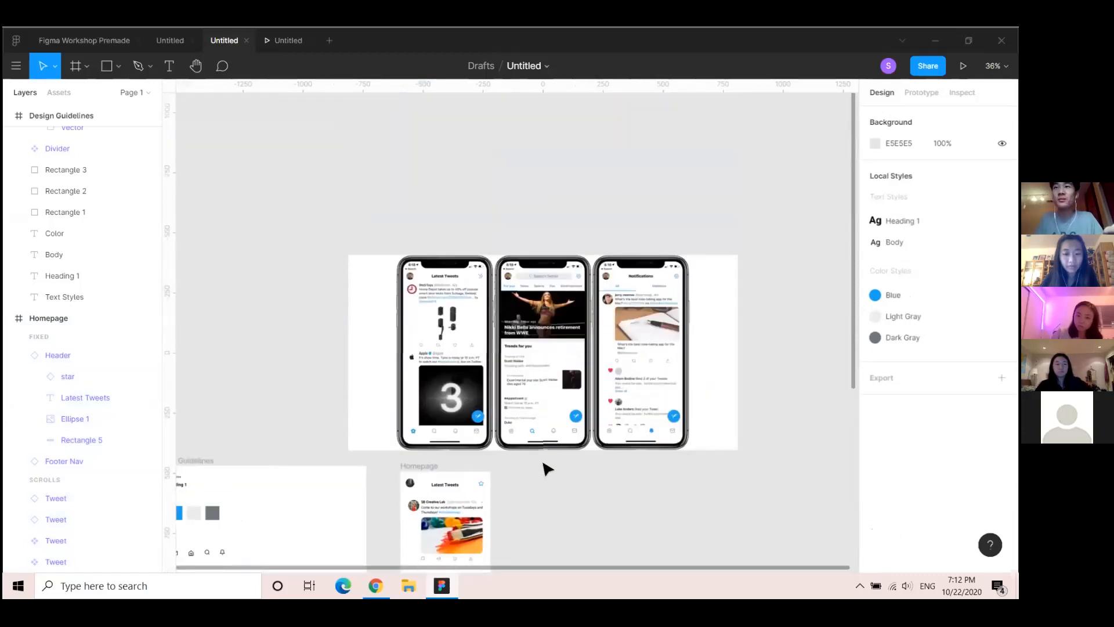
{"action": "scroll", "coordinate": [554, 472], "scroll_direction": "down", "scroll_amount": 3}
{"action": "scroll", "coordinate": [598, 469], "scroll_direction": "up", "scroll_amount": 2}
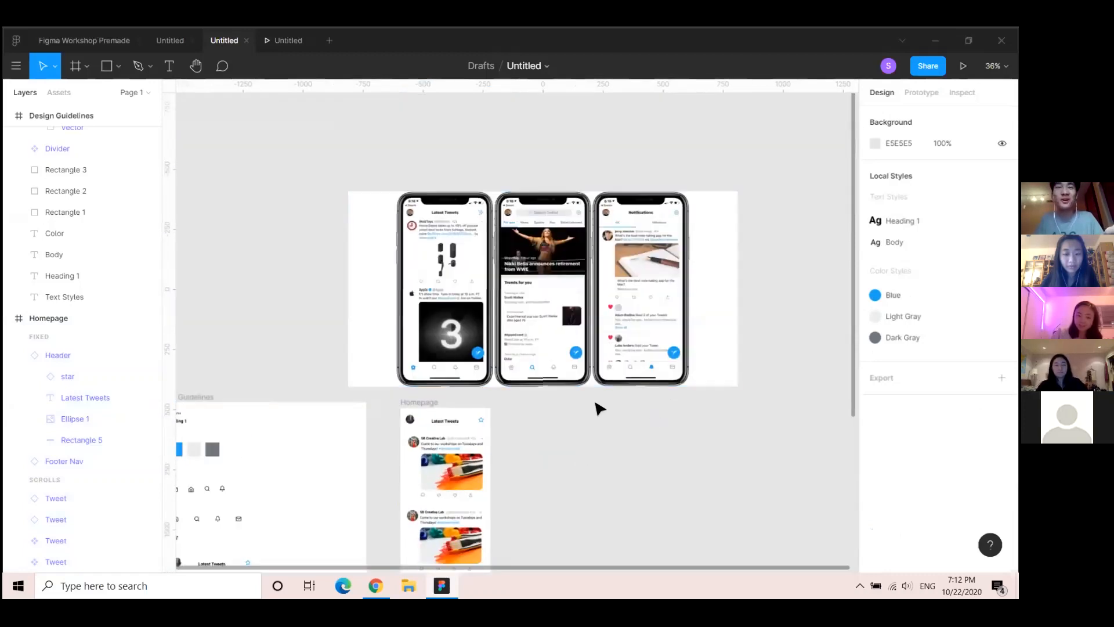
{"action": "scroll", "coordinate": [554, 478], "scroll_direction": "down", "scroll_amount": 2}
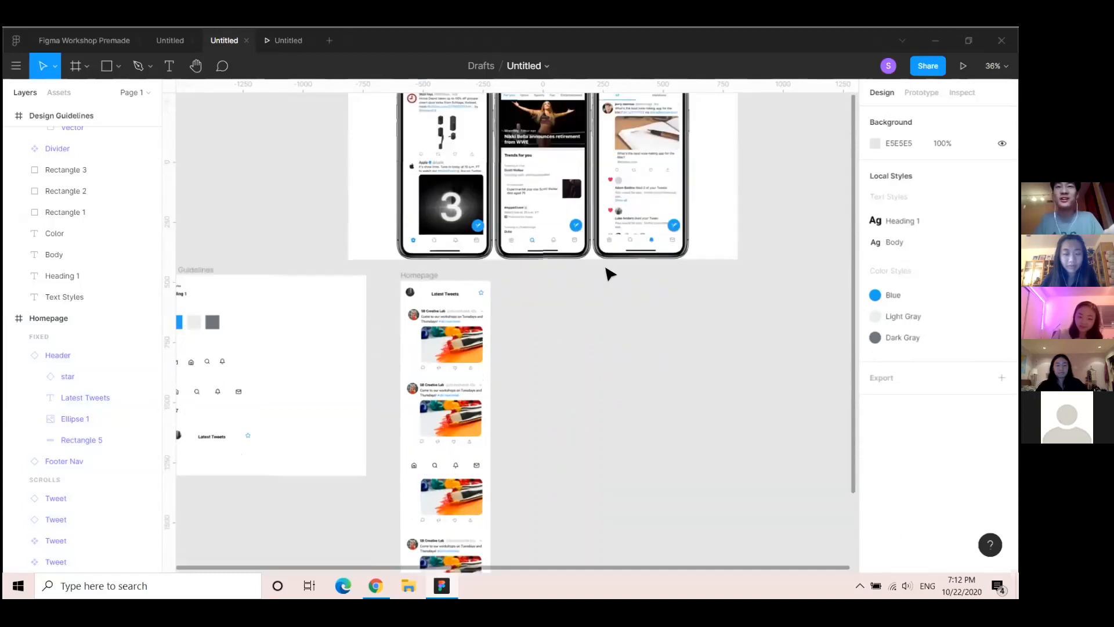
{"action": "scroll", "coordinate": [597, 348], "scroll_direction": "up", "scroll_amount": 2}
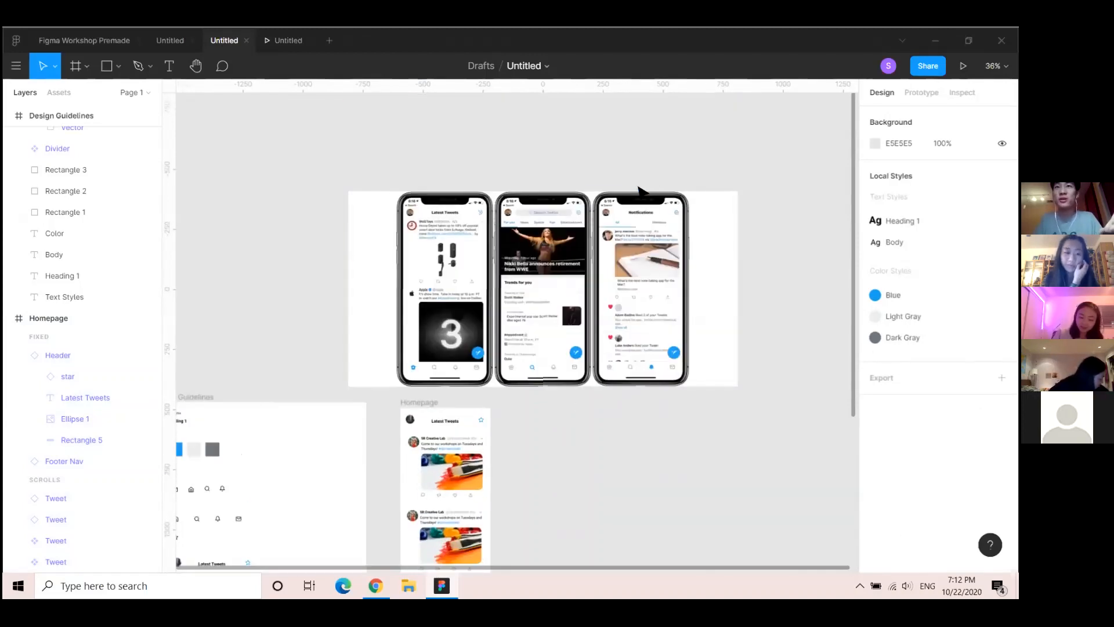
{"action": "scroll", "coordinate": [603, 496], "scroll_direction": "down", "scroll_amount": 1}
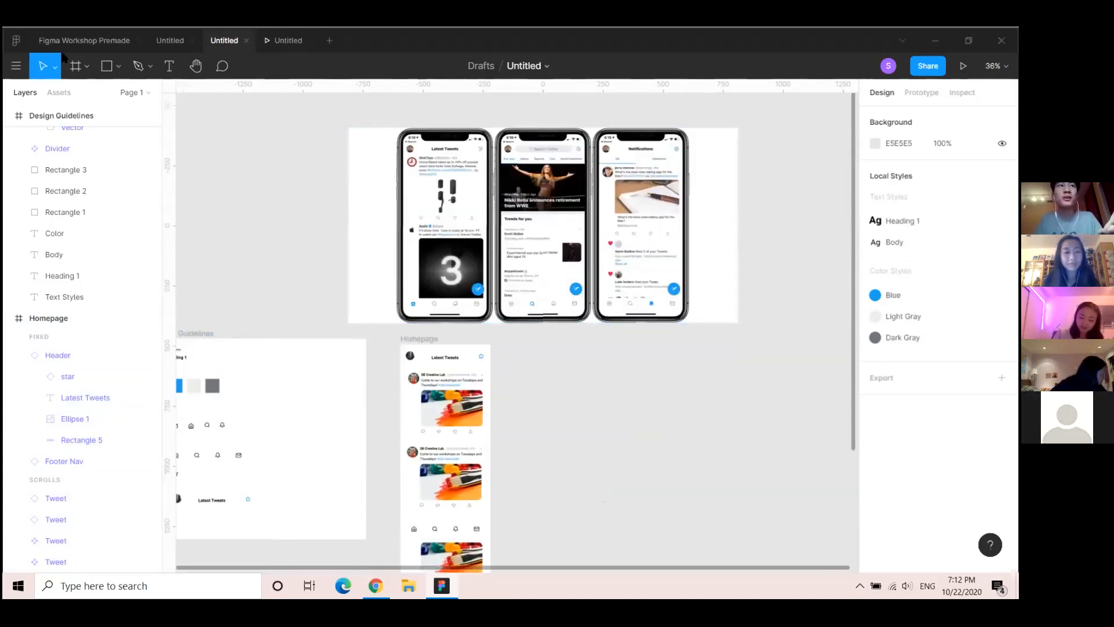
Copy the Notification frame from the Workshop Premade file and paste it beside Homepage
{"action": "left_click", "coordinate": [85, 40]}
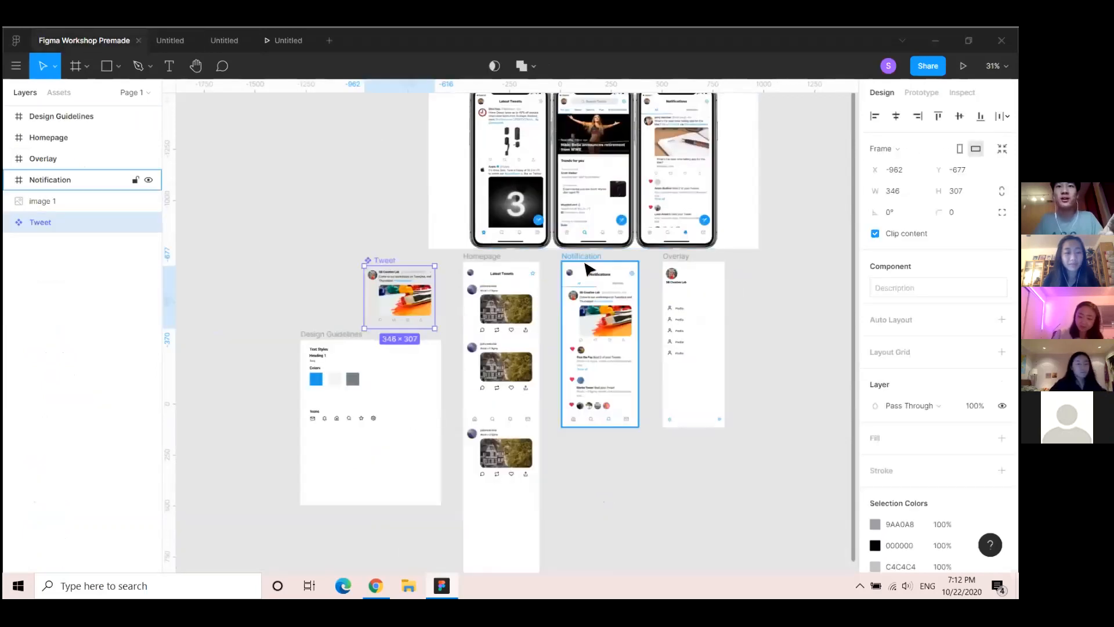
{"action": "left_click", "coordinate": [582, 257]}
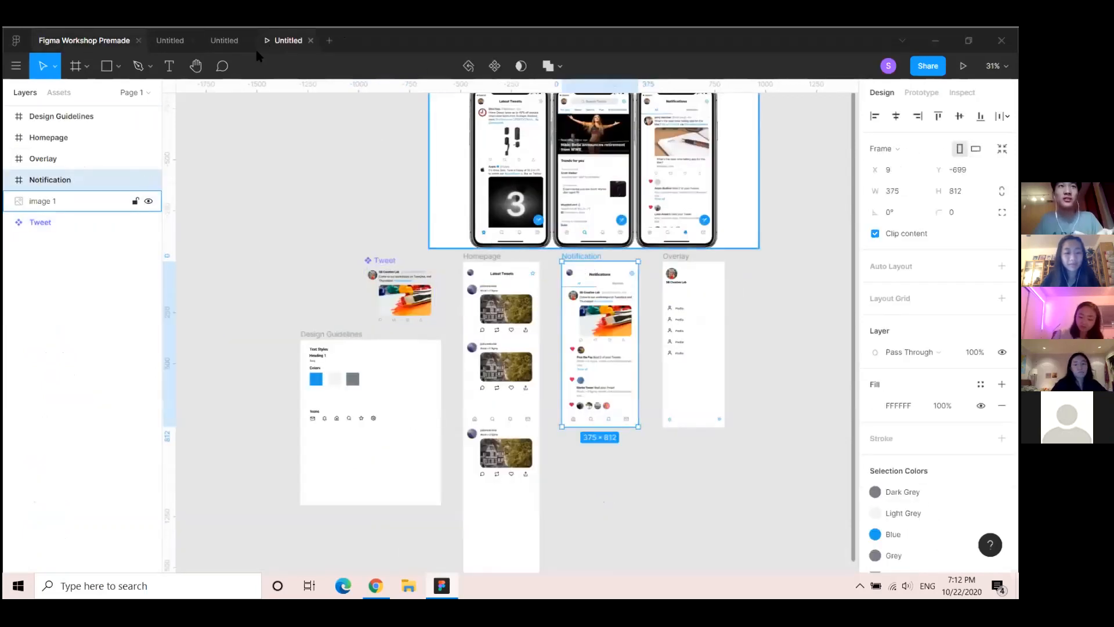
{"action": "left_click", "coordinate": [224, 40]}
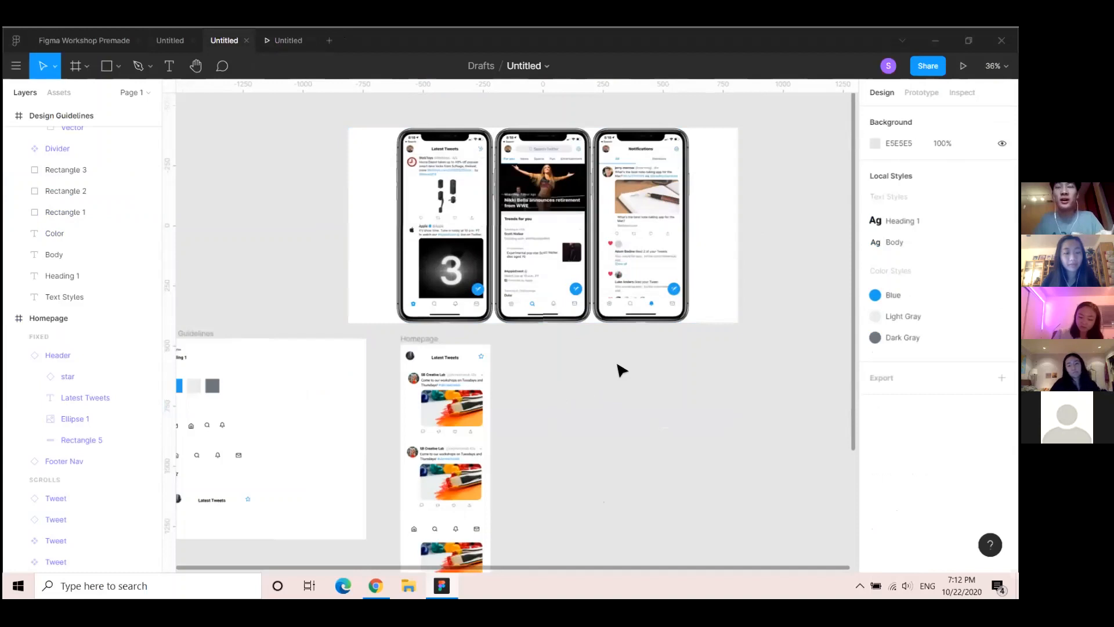
{"action": "key", "text": "ctrl+v"}
{"action": "left_click_drag", "start_coordinate": [497, 265], "coordinate": [552, 341]}
{"action": "left_click", "coordinate": [754, 451]}
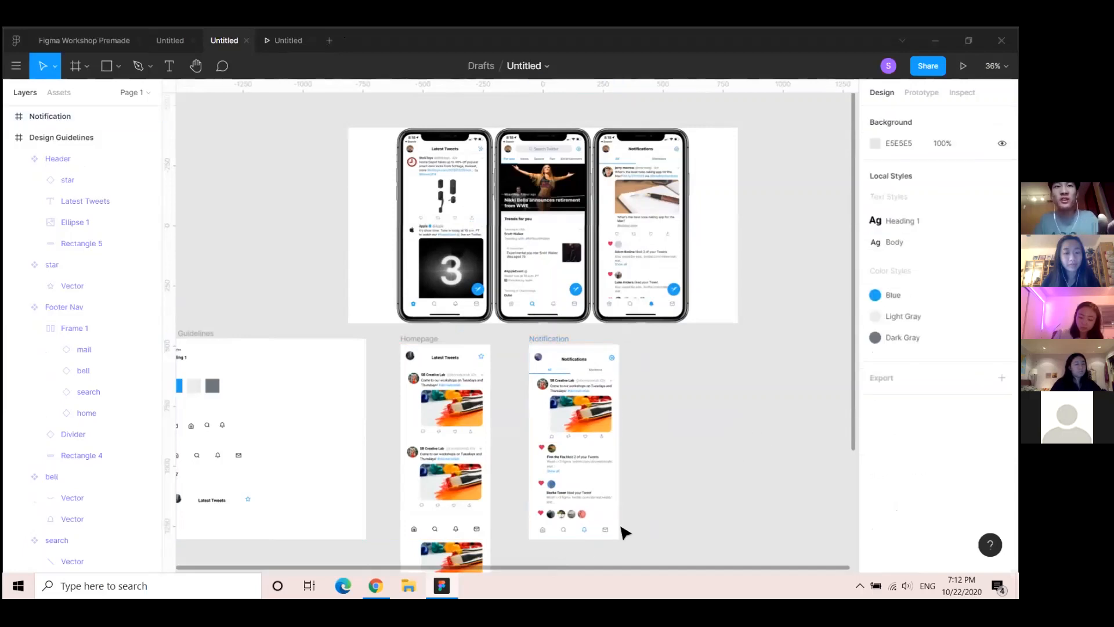
{"action": "scroll", "coordinate": [623, 532], "scroll_direction": "down", "scroll_amount": 3}
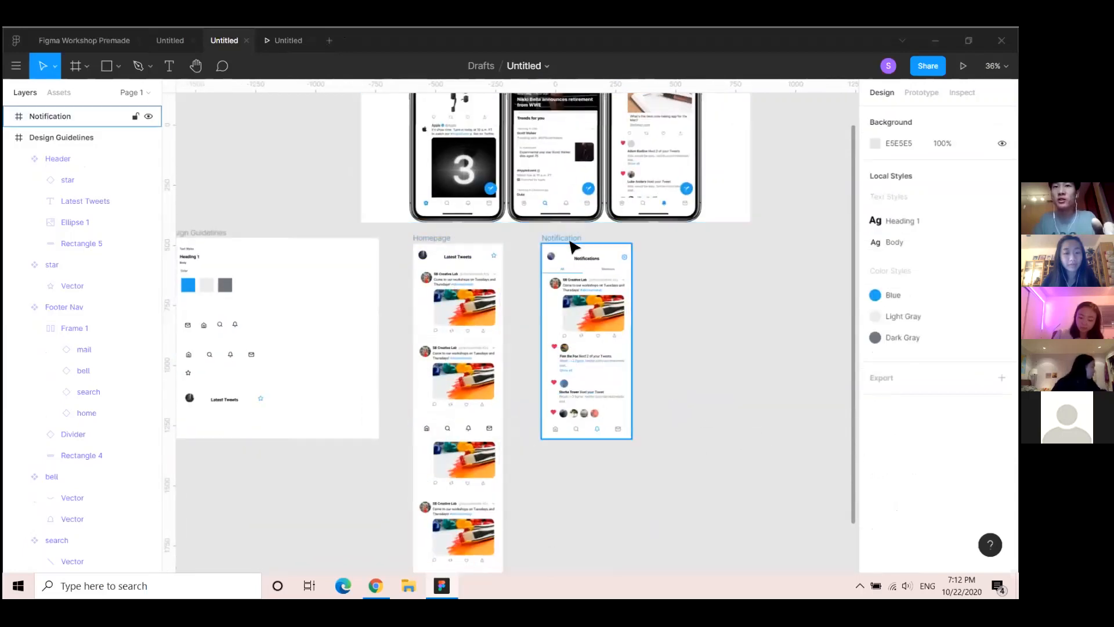
{"action": "scroll", "coordinate": [591, 271], "scroll_direction": "up", "scroll_amount": 3}
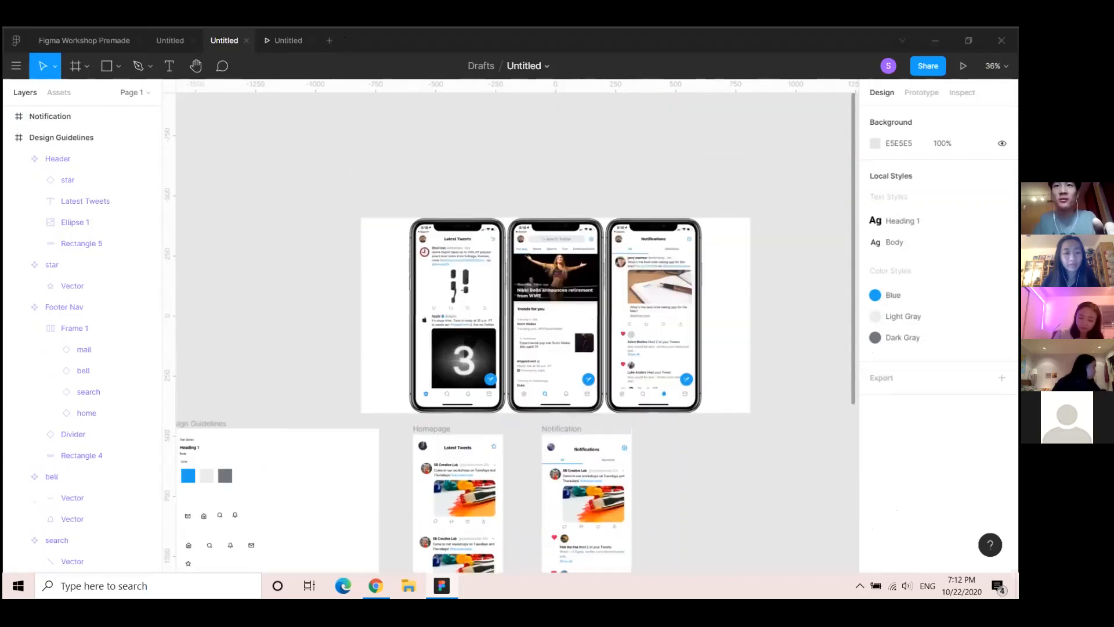
{"action": "scroll", "coordinate": [667, 161], "scroll_direction": "up", "scroll_amount": 3}
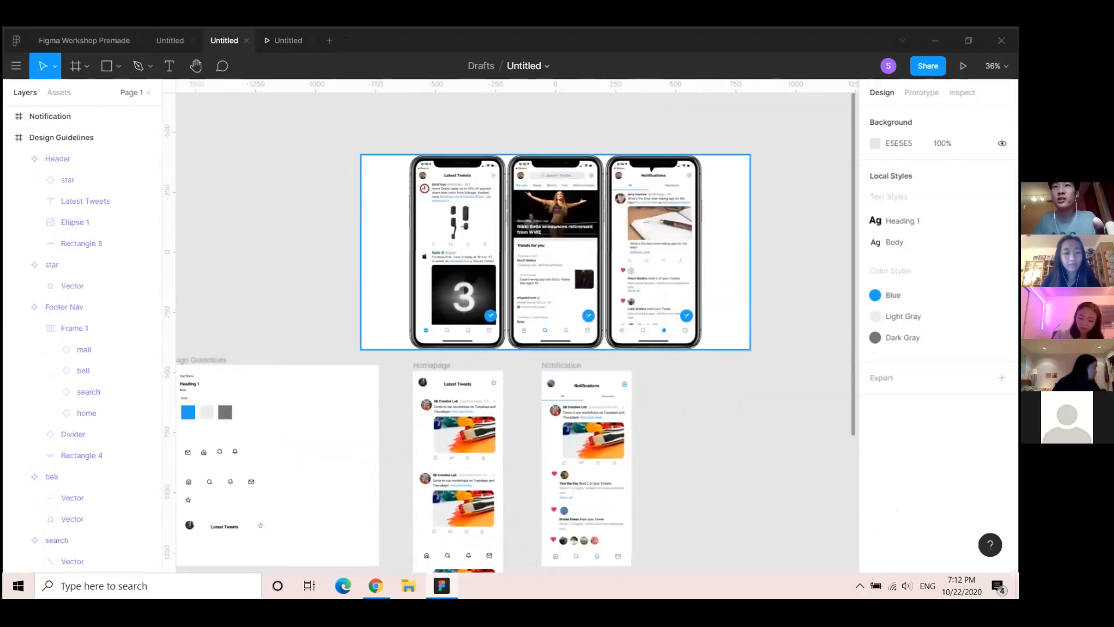
{"action": "scroll", "coordinate": [525, 400], "scroll_direction": "down", "scroll_amount": 3}
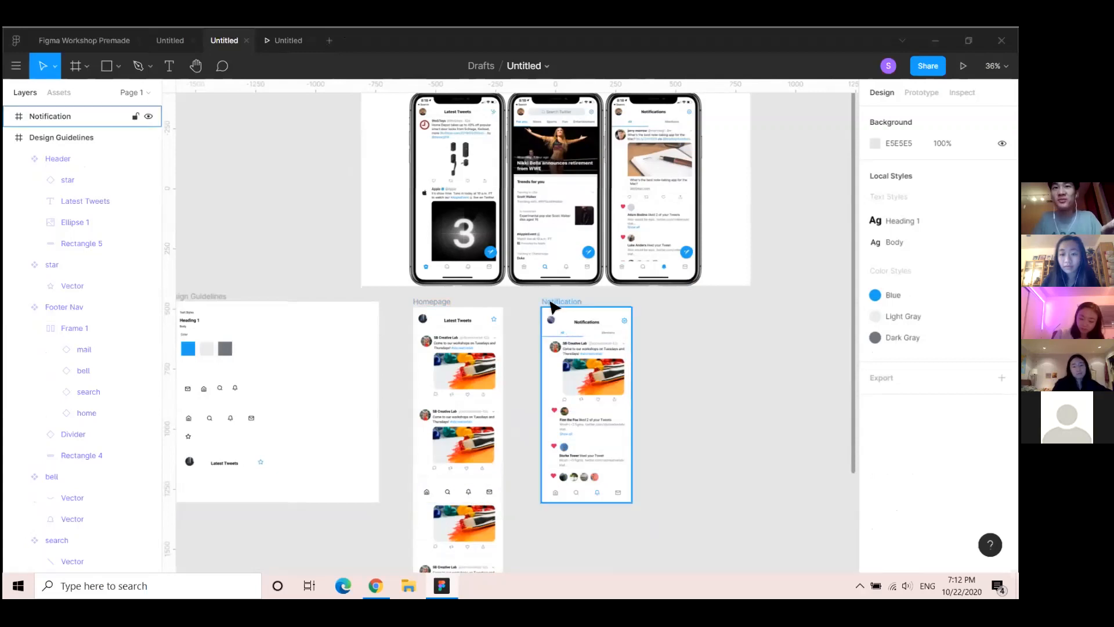
{"action": "left_click", "coordinate": [472, 494]}
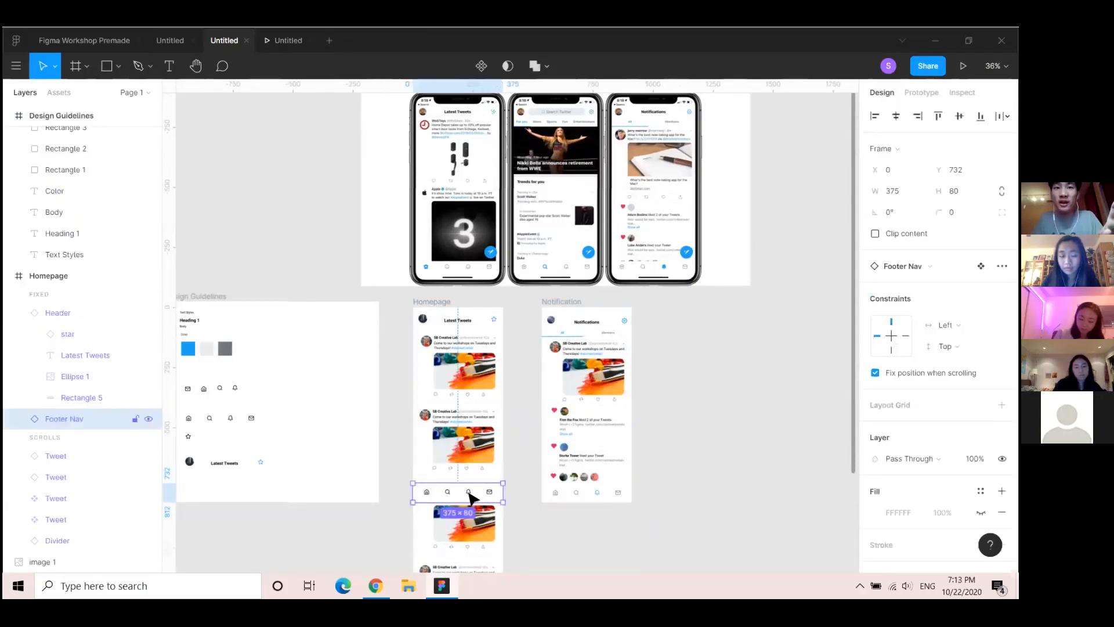
{"action": "double_click", "coordinate": [473, 496]}
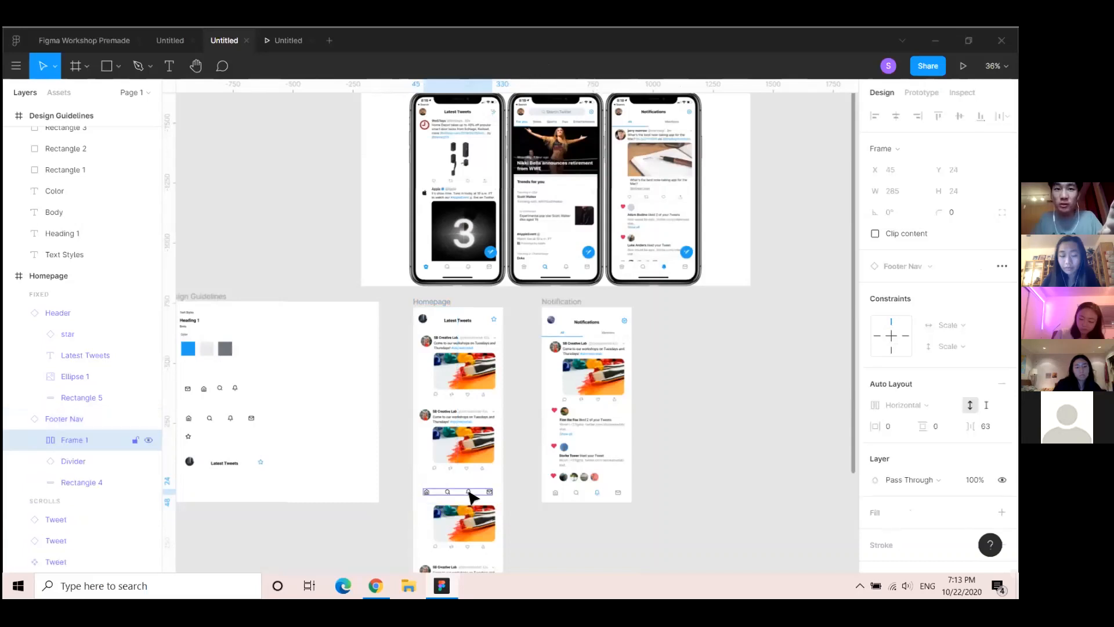
Link the footer bell icon On Tap to Navigate To Notification, keeping Instant animation
{"action": "double_click", "coordinate": [471, 496]}
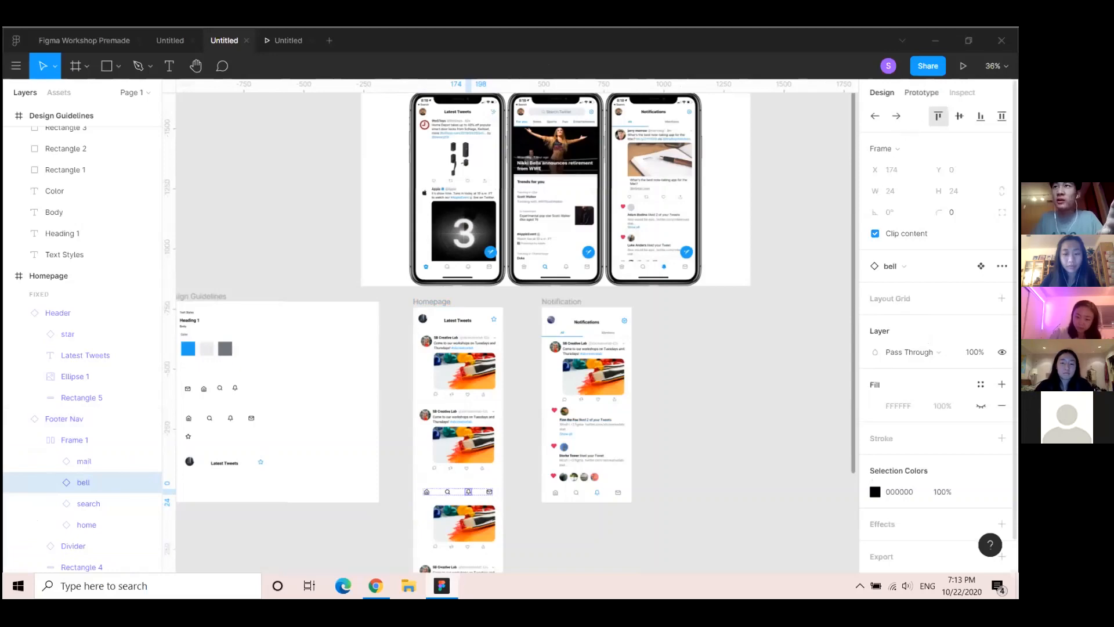
{"action": "left_click", "coordinate": [921, 93]}
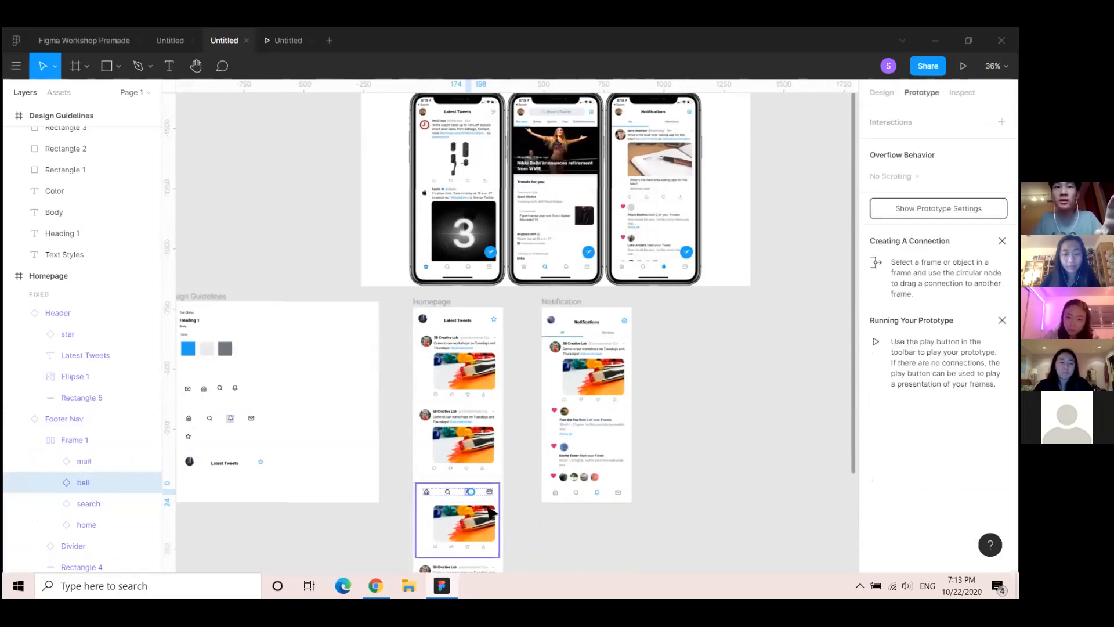
{"action": "scroll", "coordinate": [492, 512], "scroll_direction": "up", "scroll_amount": 3, "text": "ctrl"}
{"action": "scroll", "coordinate": [455, 498], "scroll_direction": "up", "scroll_amount": 2}
{"action": "scroll", "coordinate": [480, 520], "scroll_direction": "down", "scroll_amount": 2}
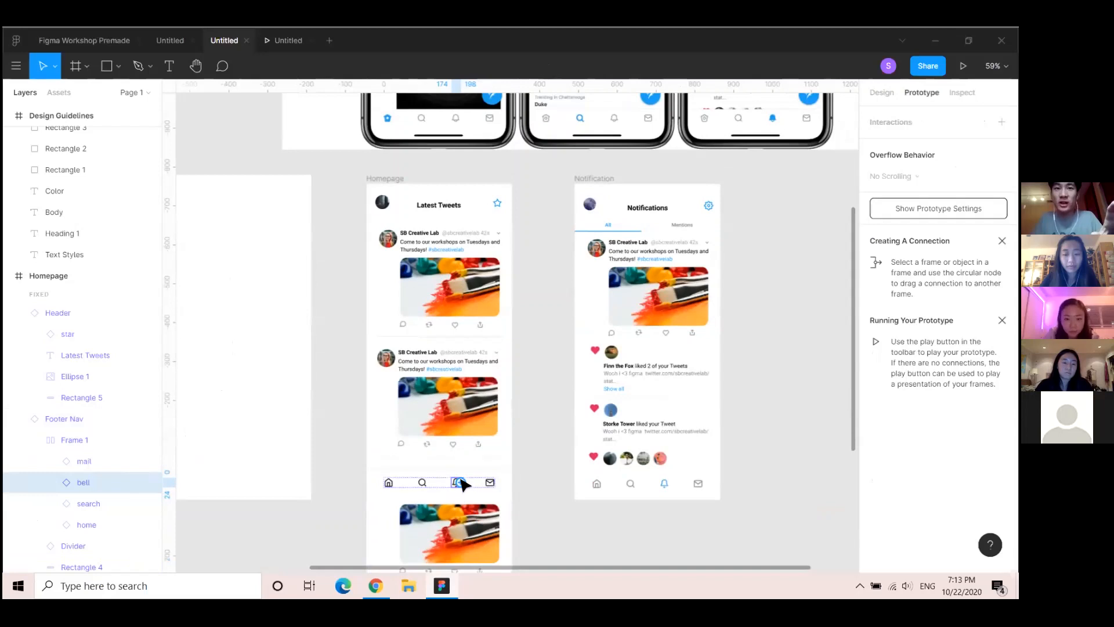
{"action": "left_click_drag", "start_coordinate": [513, 452], "coordinate": [593, 316]}
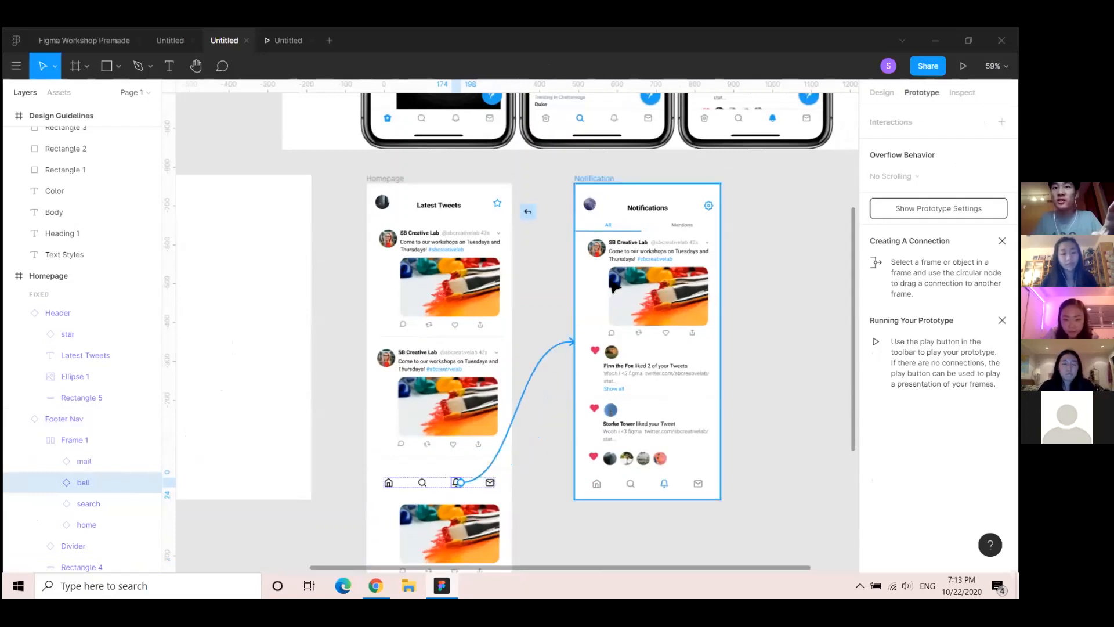
{"action": "left_click_drag", "start_coordinate": [616, 310], "coordinate": [616, 310]}
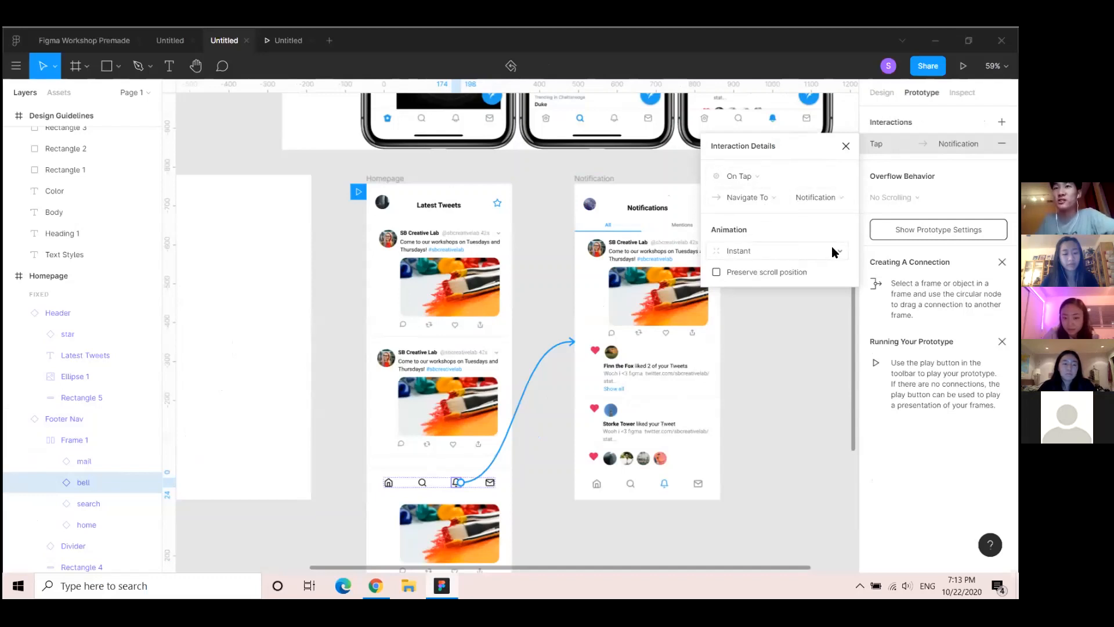
{"action": "left_click", "coordinate": [763, 253]}
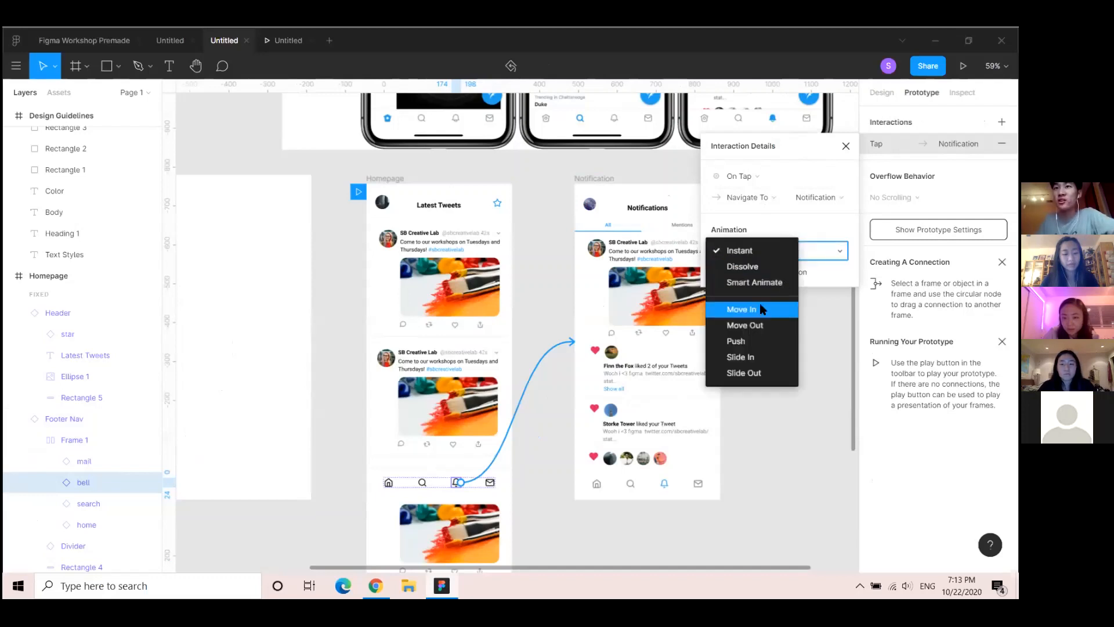
{"action": "left_click", "coordinate": [811, 237]}
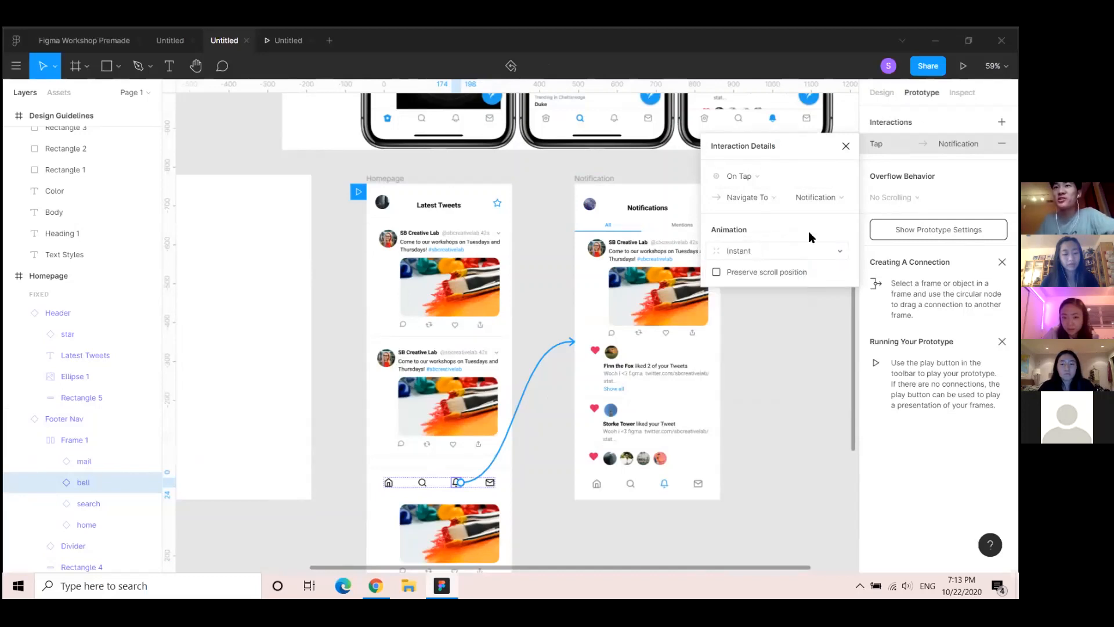
{"action": "left_click", "coordinate": [789, 404]}
{"action": "left_click", "coordinate": [380, 179]}
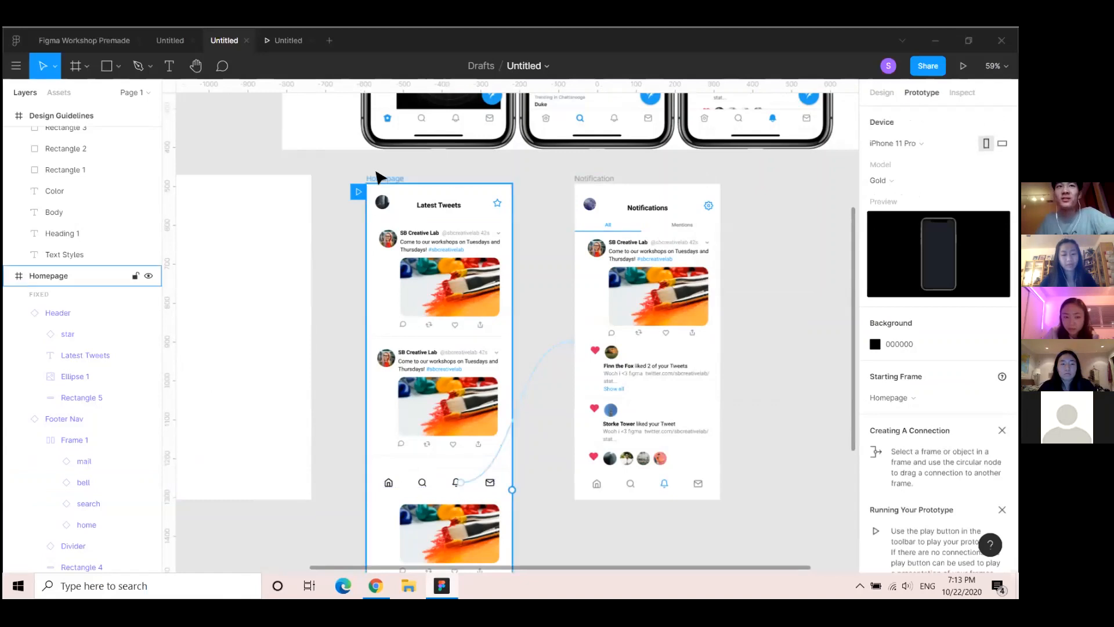
{"action": "left_click", "coordinate": [963, 66]}
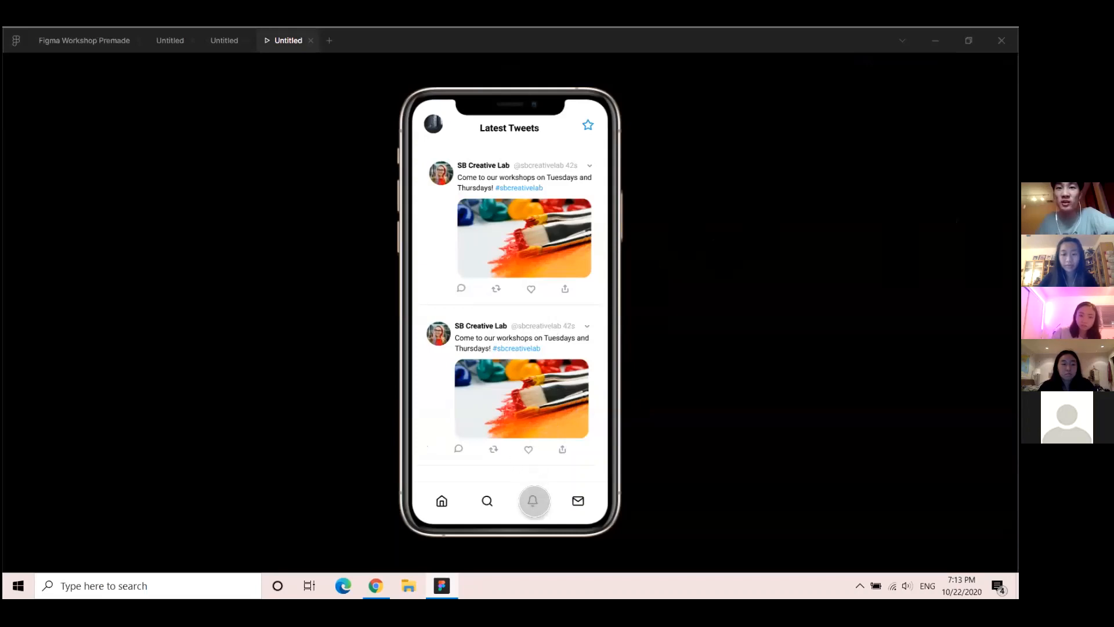
{"action": "left_click", "coordinate": [532, 500]}
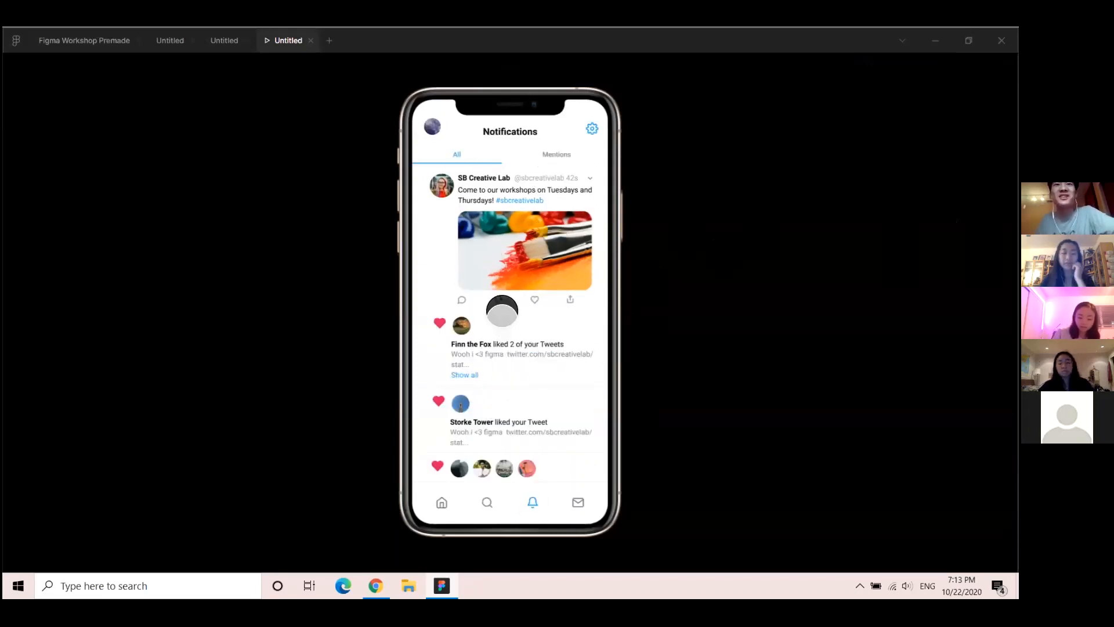
Link the Notification footer's home icon to the Homepage frame
{"action": "left_click", "coordinate": [217, 44]}
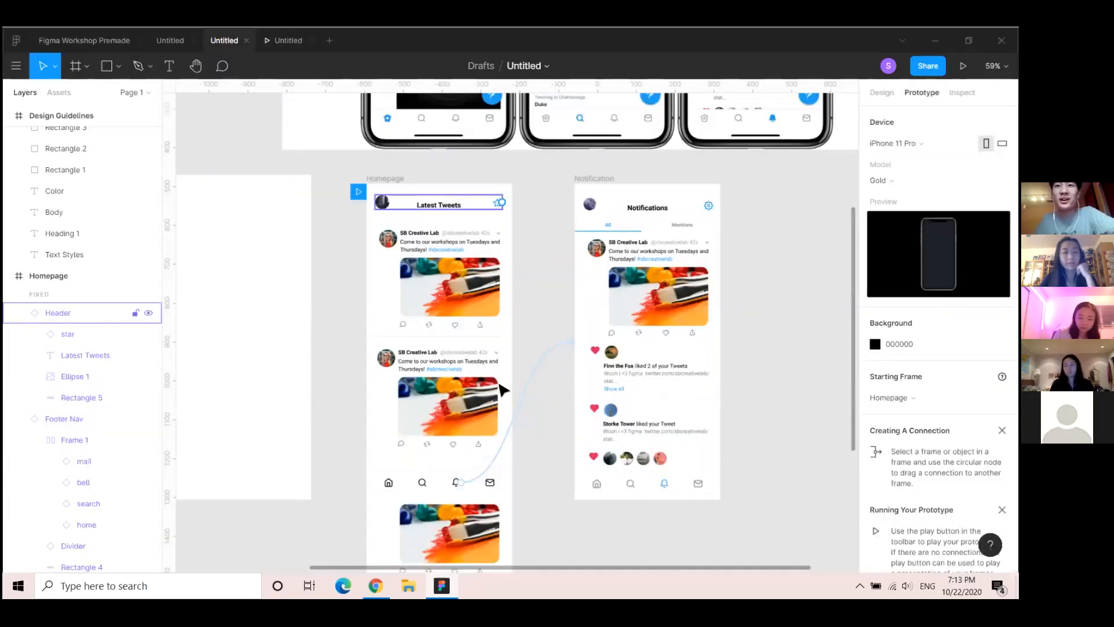
{"action": "left_click", "coordinate": [598, 486]}
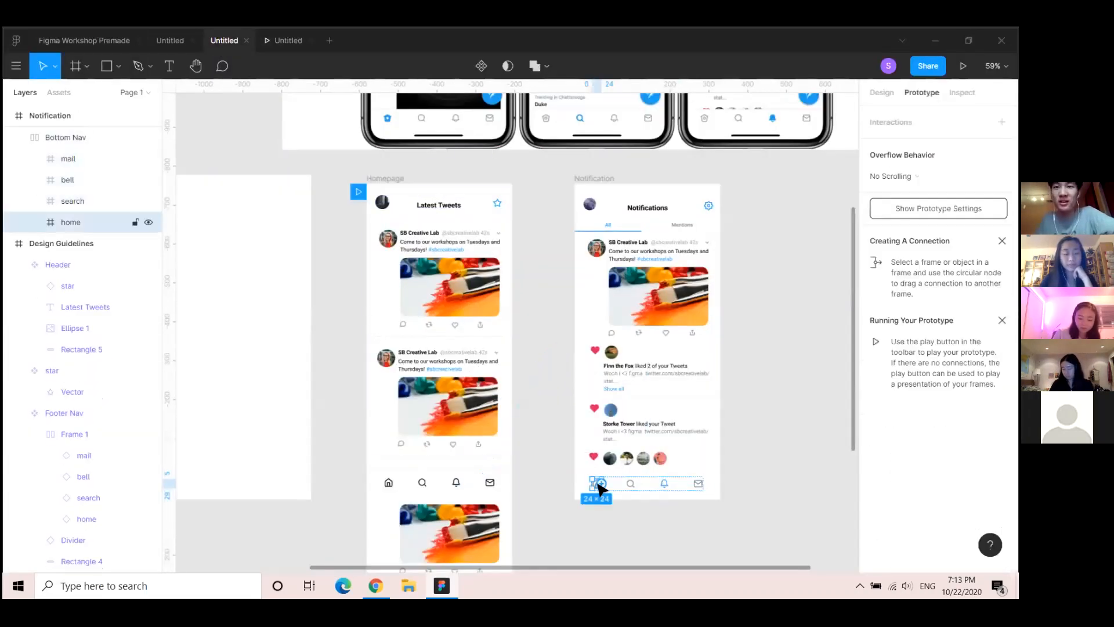
{"action": "left_click_drag", "start_coordinate": [514, 490], "coordinate": [468, 450]}
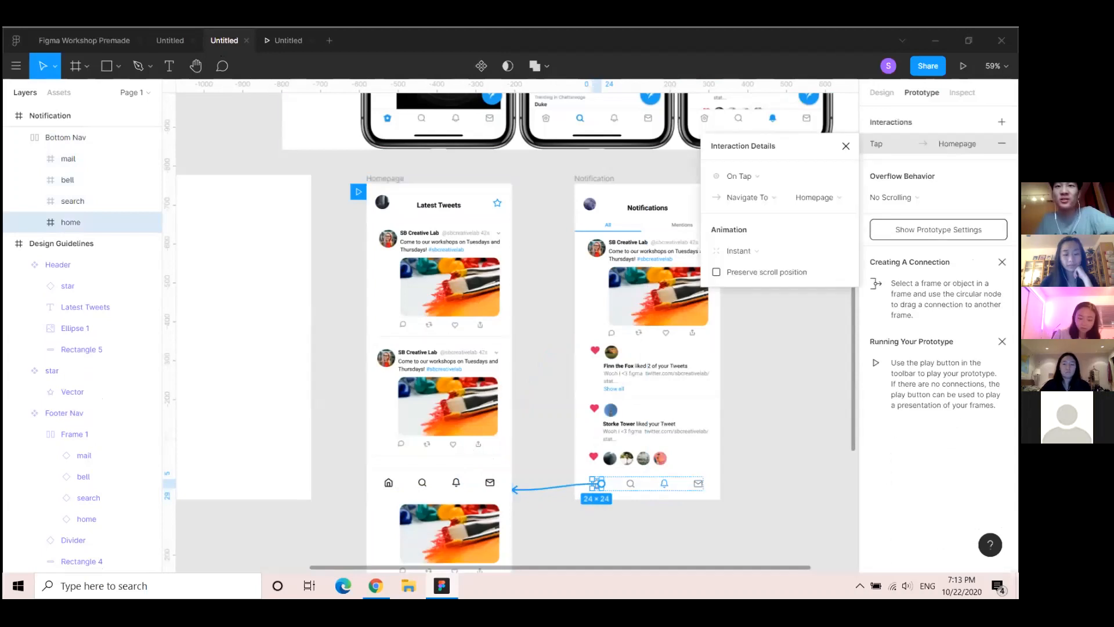
Test in the preview by tapping home, bell, then home again to switch between screens
{"action": "left_click", "coordinate": [284, 40]}
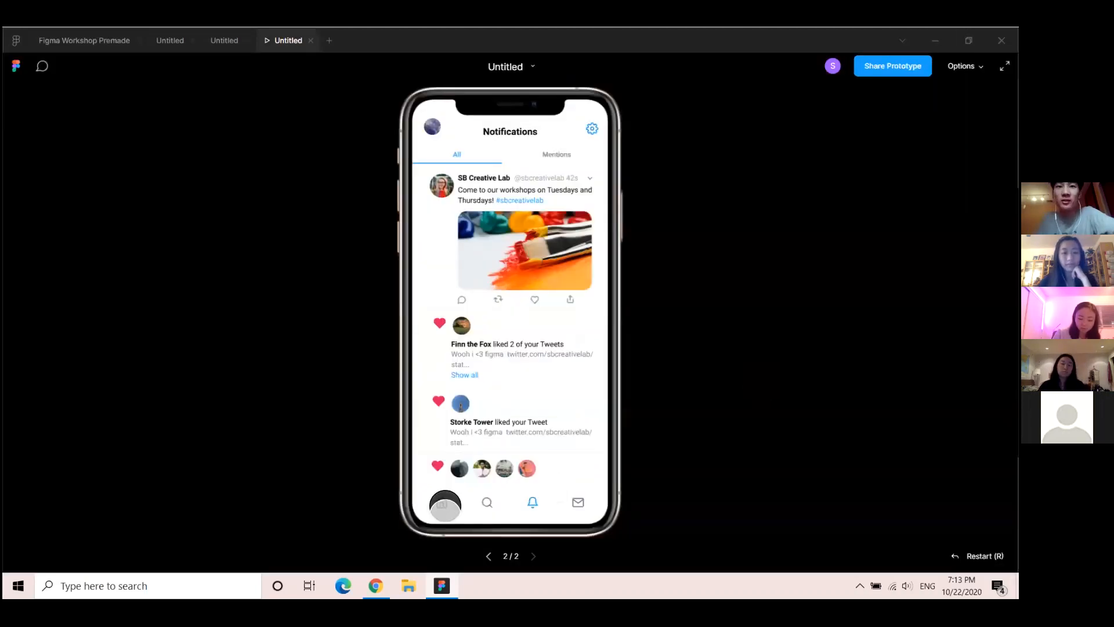
{"action": "left_click", "coordinate": [443, 504]}
{"action": "left_click", "coordinate": [529, 499]}
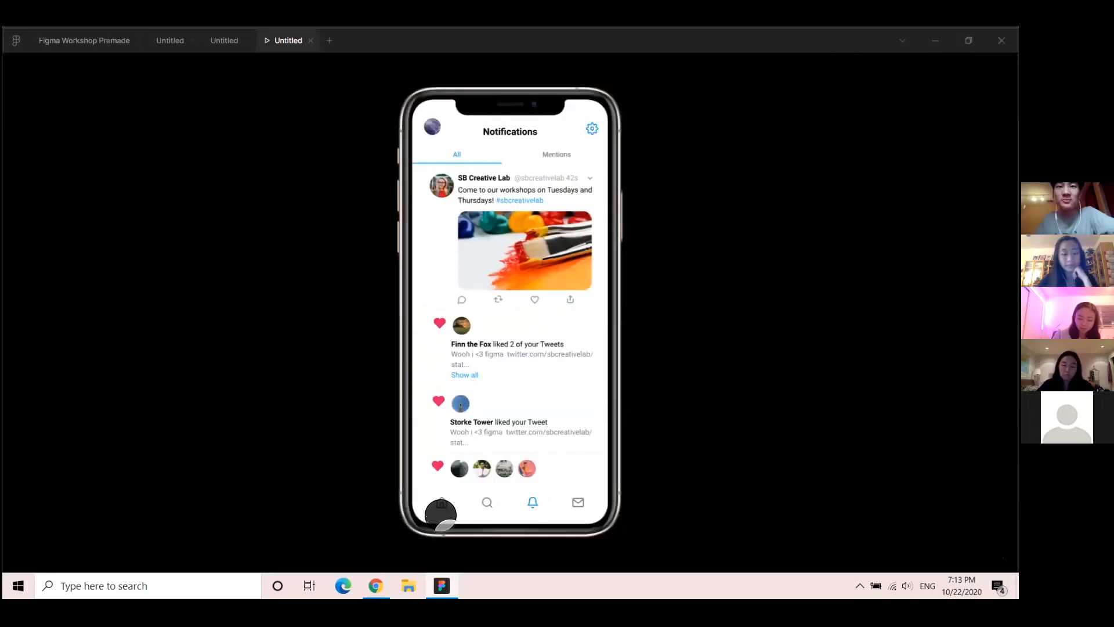
{"action": "left_click", "coordinate": [441, 502]}
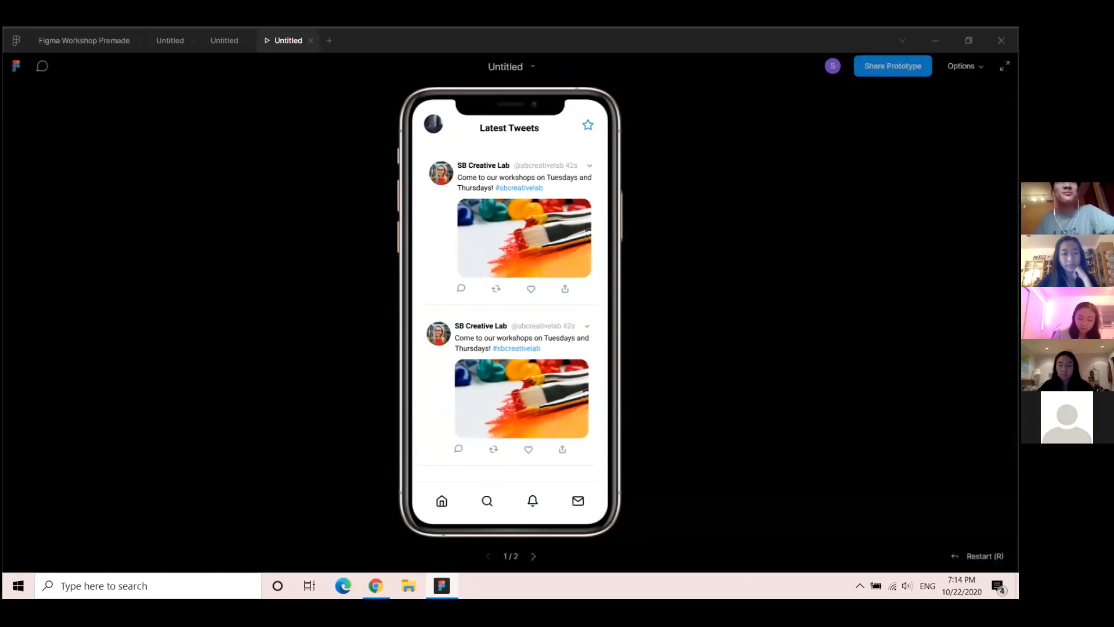
{"action": "left_click", "coordinate": [224, 40]}
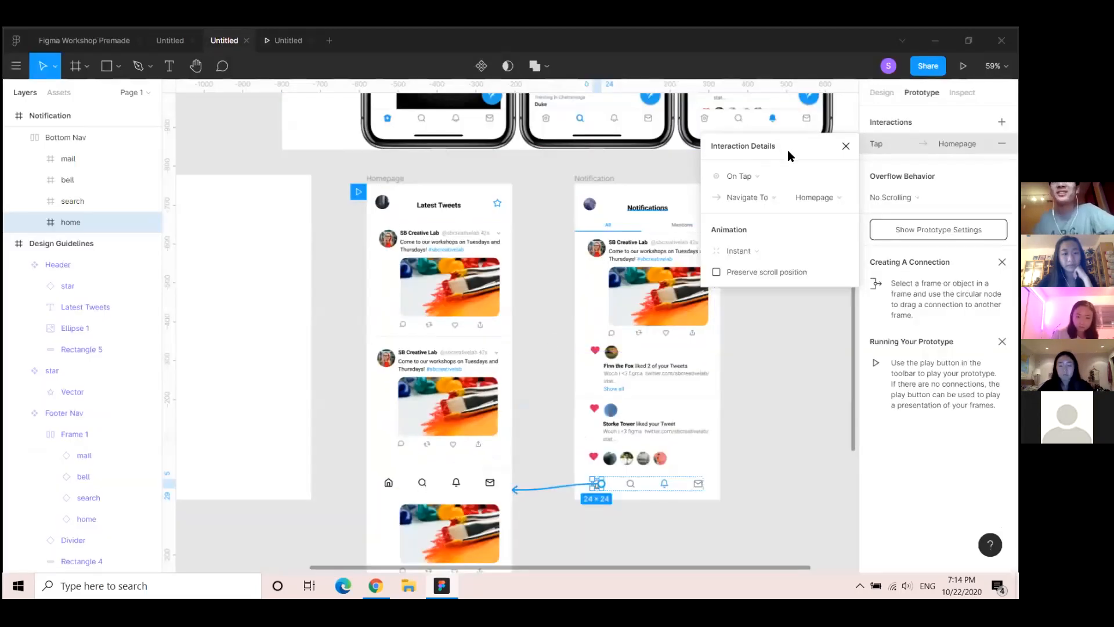
Close Interaction Details and drag the Notification frame slightly left toward Homepage
{"action": "left_click", "coordinate": [846, 146]}
{"action": "scroll", "coordinate": [527, 229], "scroll_direction": "up", "scroll_amount": 3}
{"action": "scroll", "coordinate": [527, 230], "scroll_direction": "up", "scroll_amount": 5}
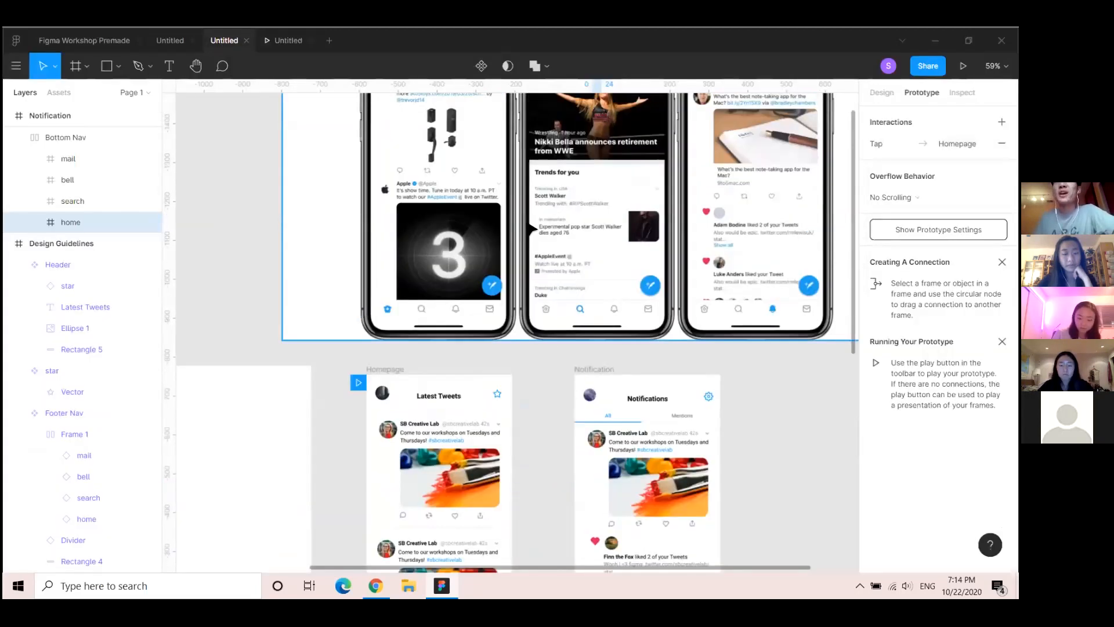
{"action": "scroll", "coordinate": [671, 244], "scroll_direction": "down", "scroll_amount": 4}
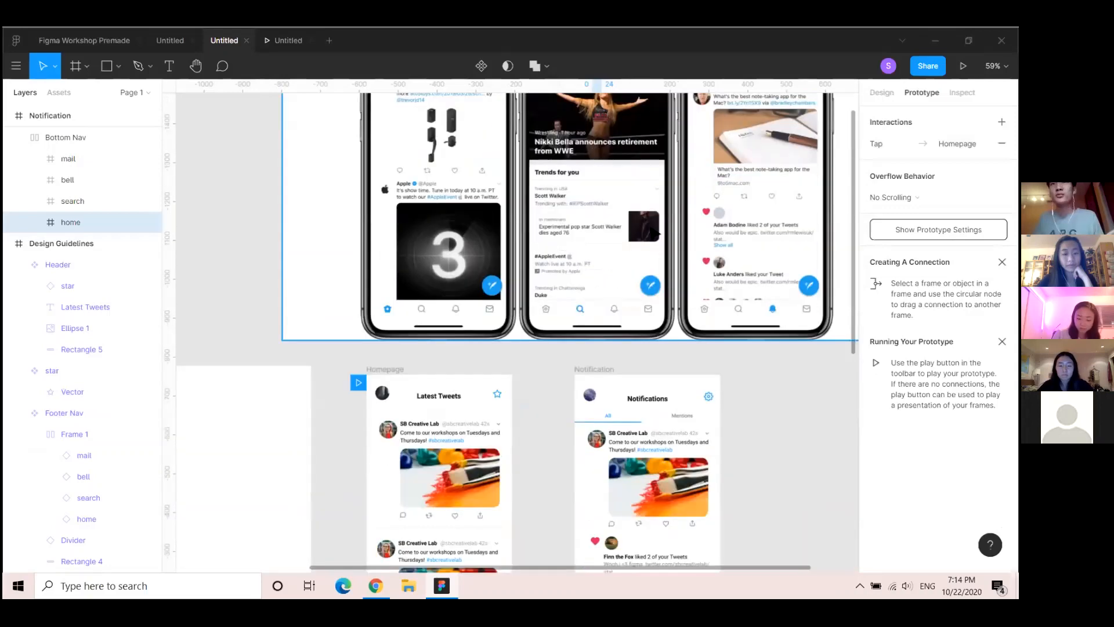
{"action": "scroll", "coordinate": [655, 231], "scroll_direction": "down", "scroll_amount": 8}
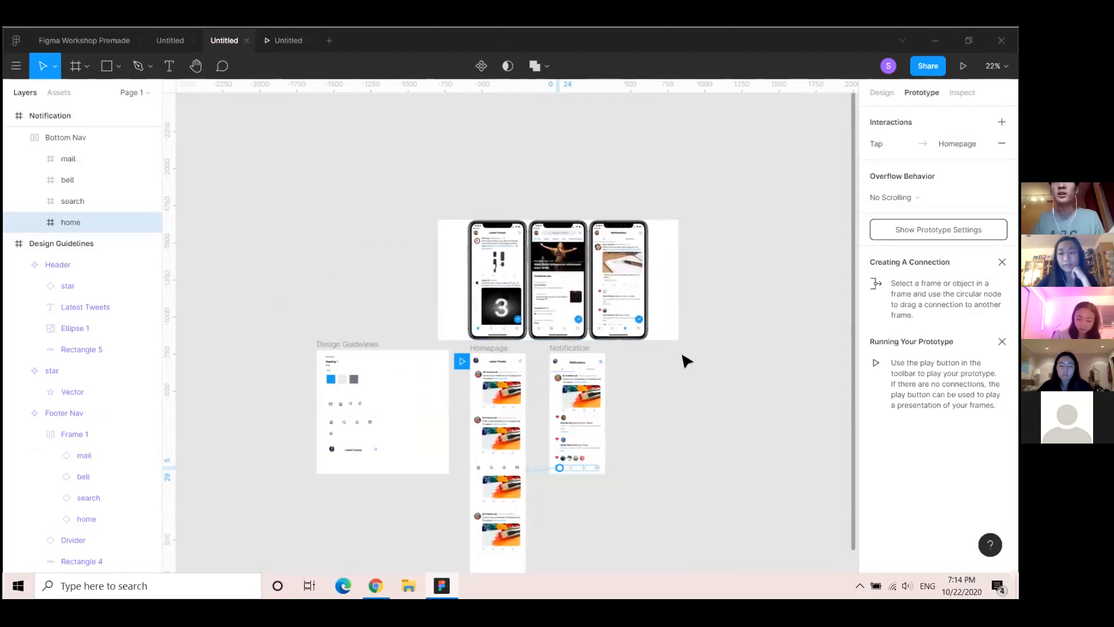
{"action": "scroll", "coordinate": [531, 452], "scroll_direction": "up", "scroll_amount": 8}
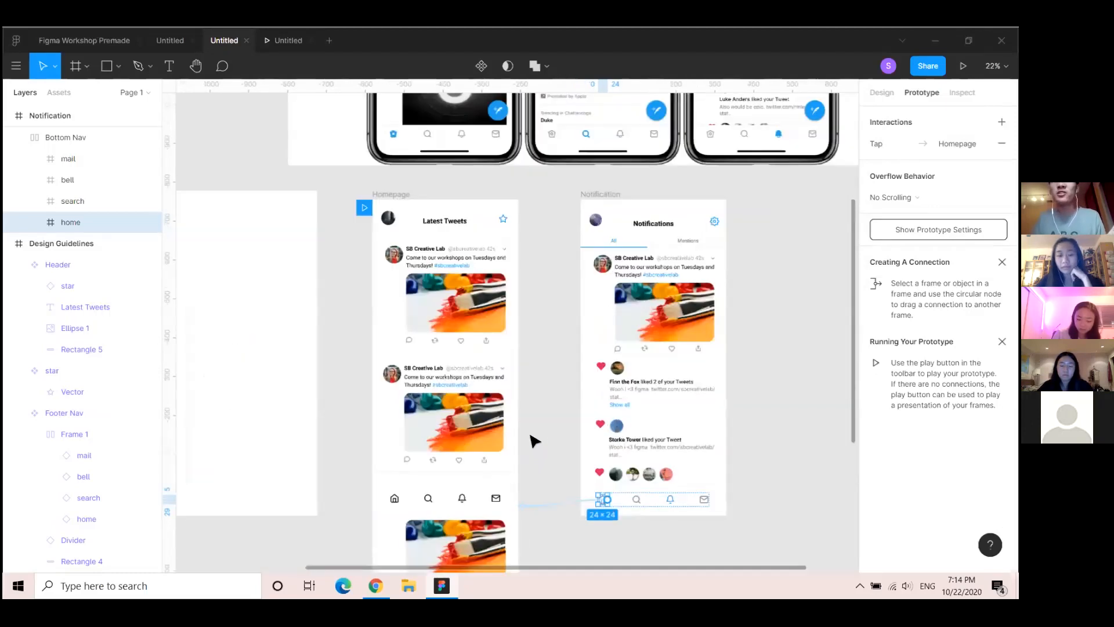
{"action": "scroll", "coordinate": [533, 441], "scroll_direction": "down", "scroll_amount": 3}
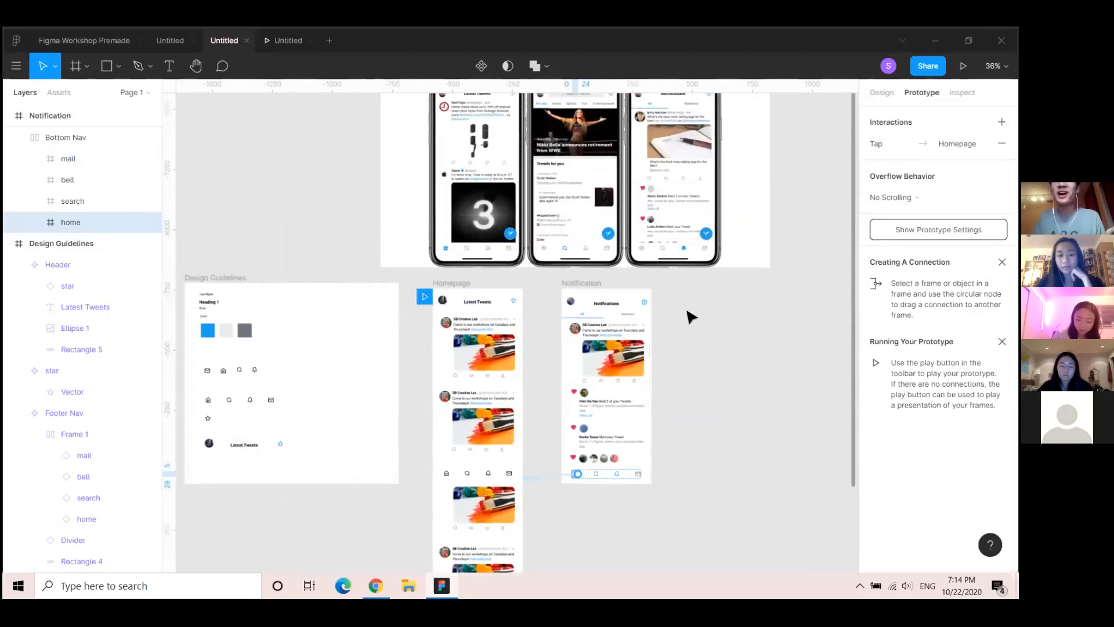
{"action": "left_click_drag", "start_coordinate": [607, 301], "coordinate": [591, 300]}
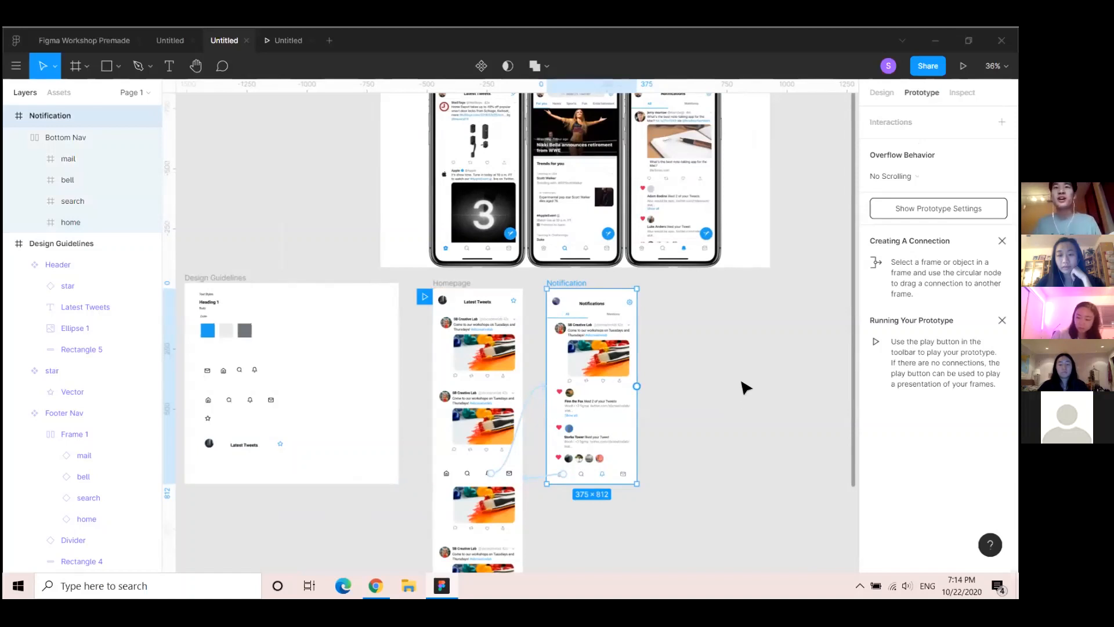
{"action": "left_click", "coordinate": [316, 241]}
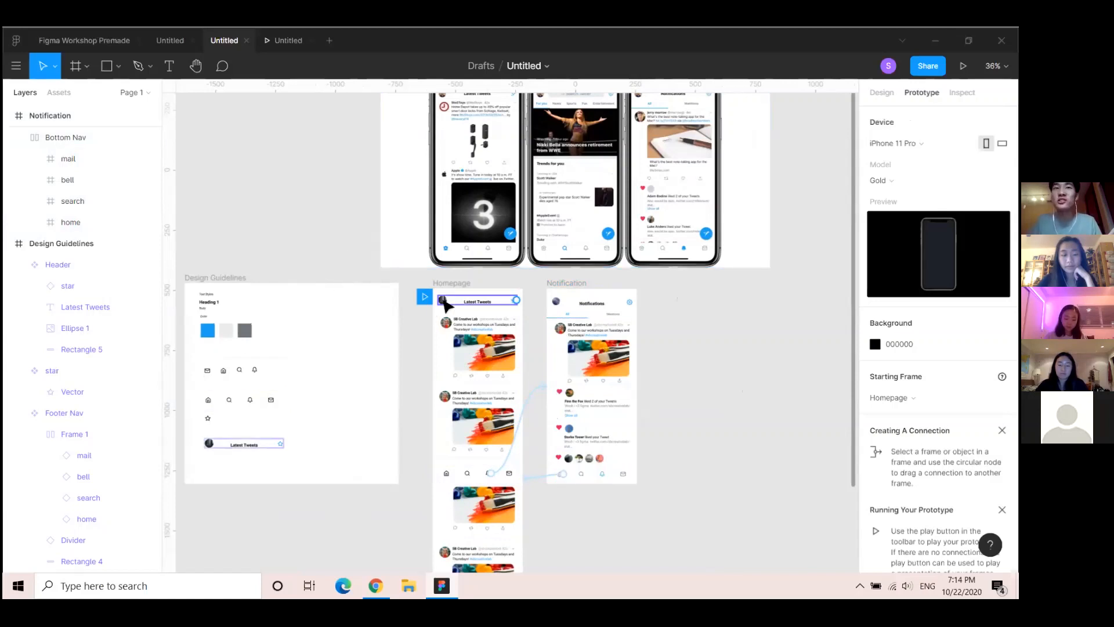
{"action": "scroll", "coordinate": [444, 304], "scroll_direction": "up", "scroll_amount": 3}
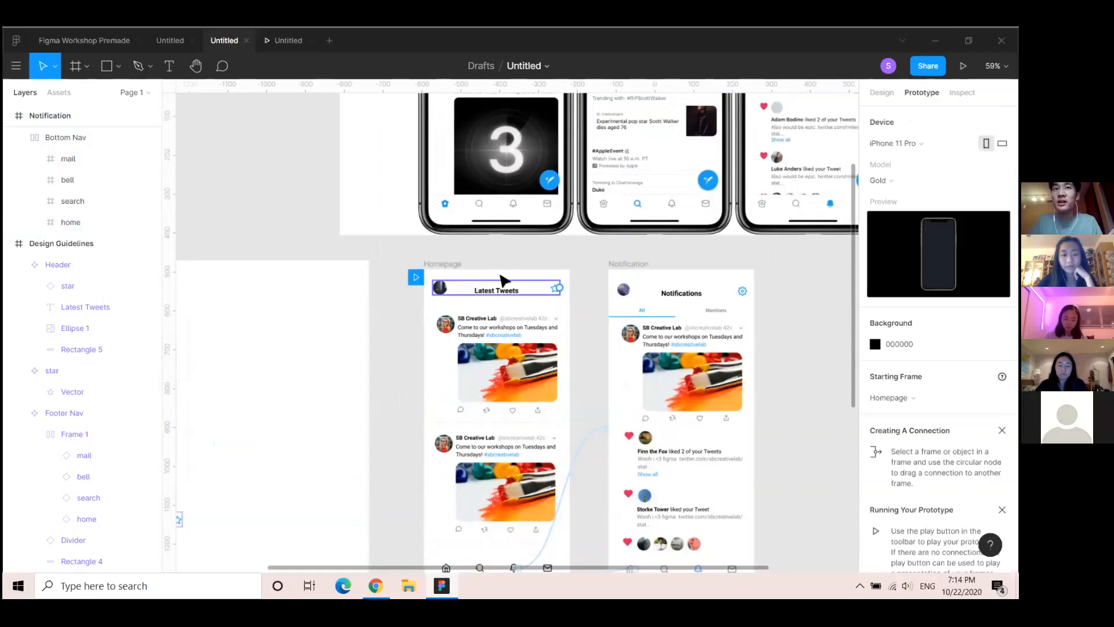
{"action": "scroll", "coordinate": [510, 505], "scroll_direction": "down", "scroll_amount": 3}
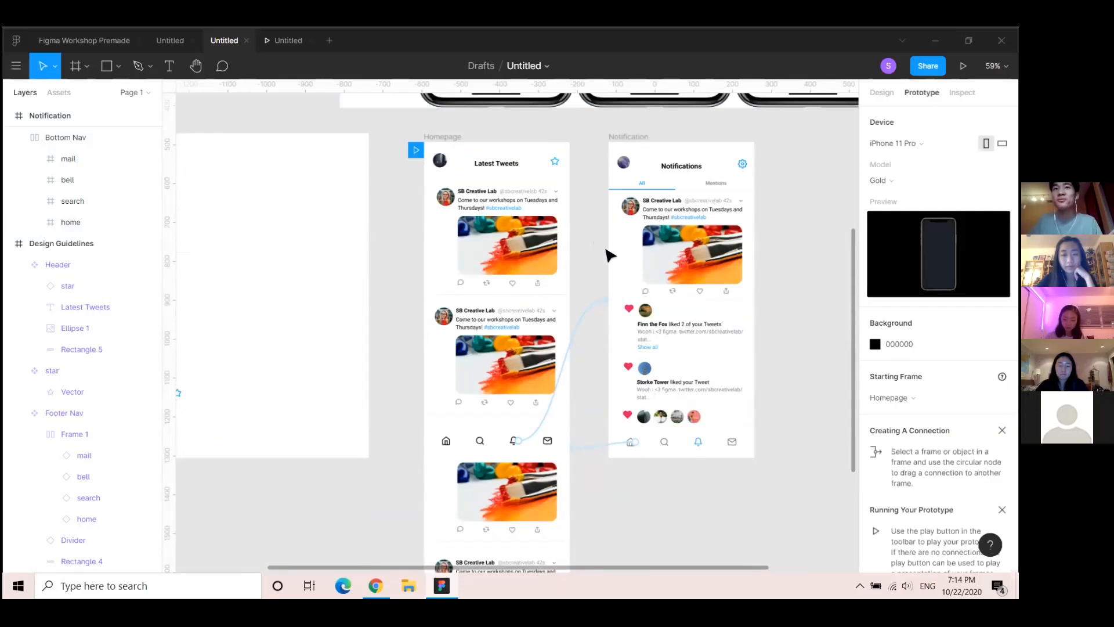
{"action": "scroll", "coordinate": [592, 251], "scroll_direction": "down", "scroll_amount": 3}
{"action": "left_click_drag", "start_coordinate": [707, 243], "coordinate": [644, 289]}
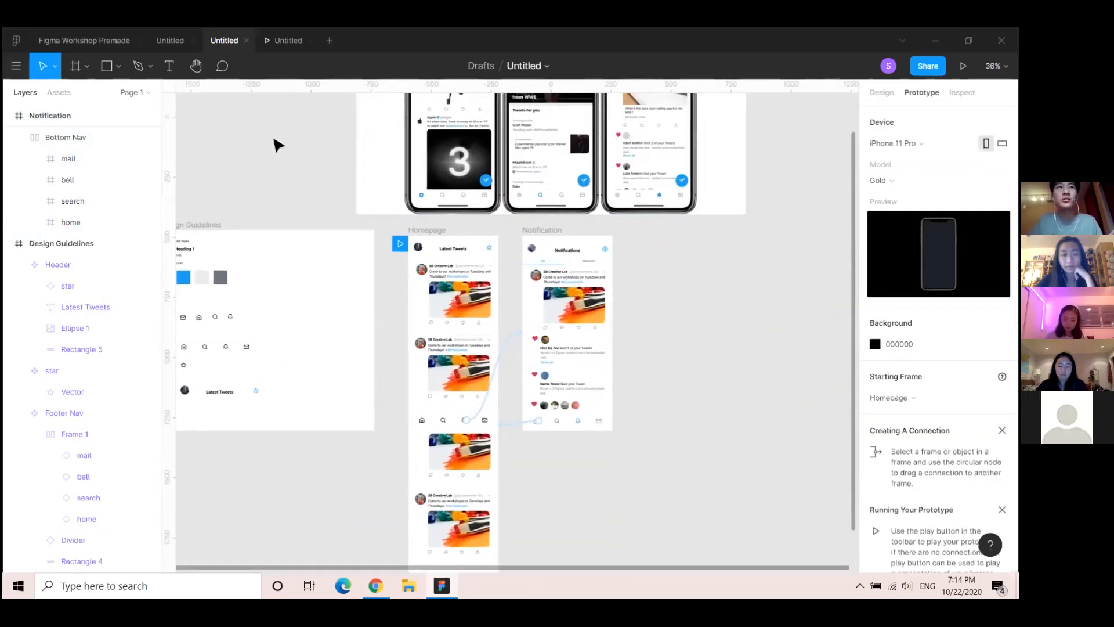
Paste the premade 305×812 Overlay frame into Untitled, to the right of the Notification frame
{"action": "left_click", "coordinate": [67, 42]}
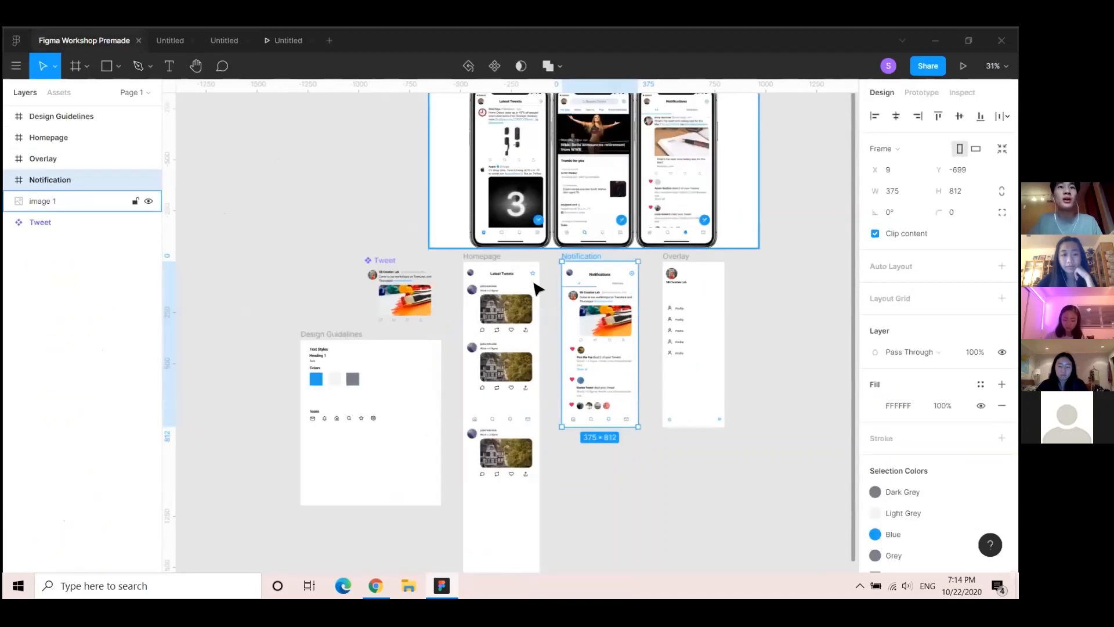
{"action": "left_click", "coordinate": [683, 255]}
{"action": "left_click", "coordinate": [224, 41]}
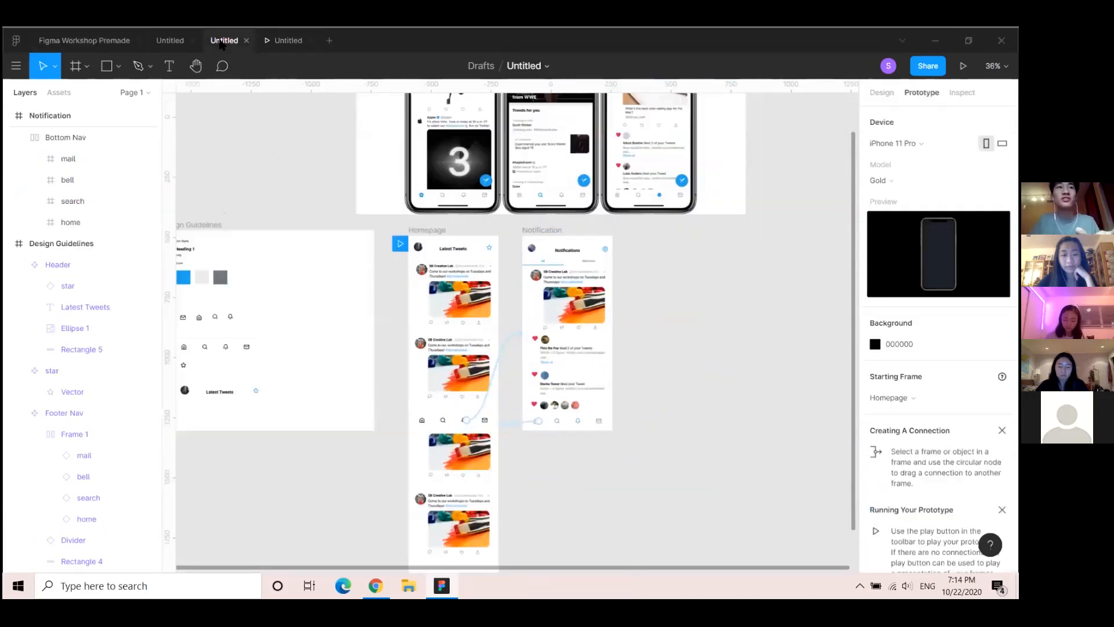
{"action": "key", "text": "ctrl+v"}
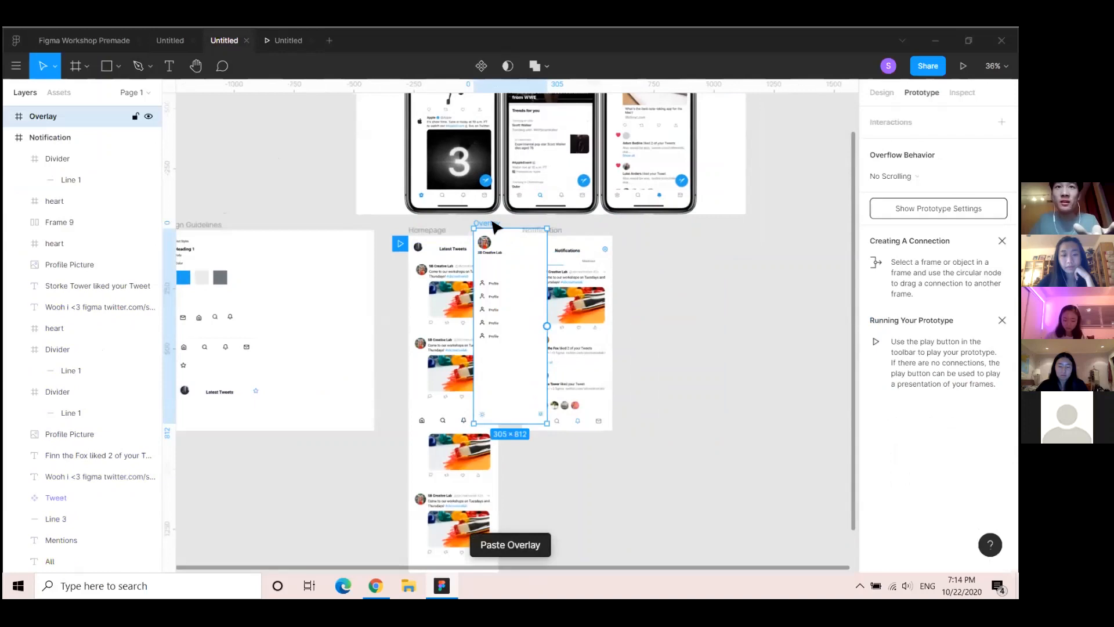
{"action": "left_click_drag", "start_coordinate": [495, 226], "coordinate": [666, 238]}
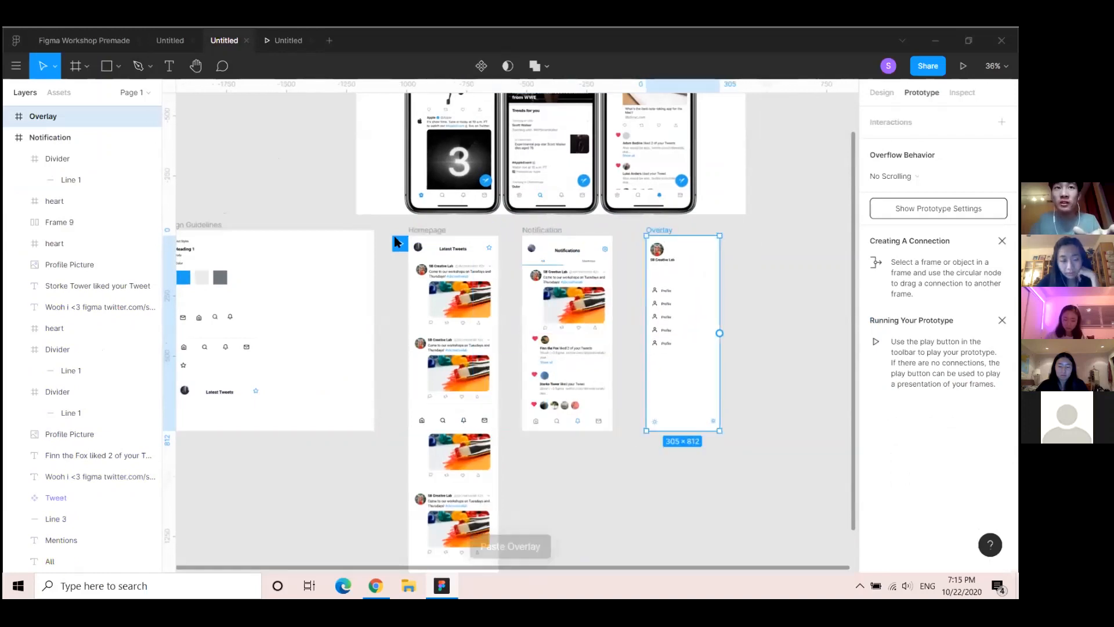
{"action": "double_click", "coordinate": [418, 248]}
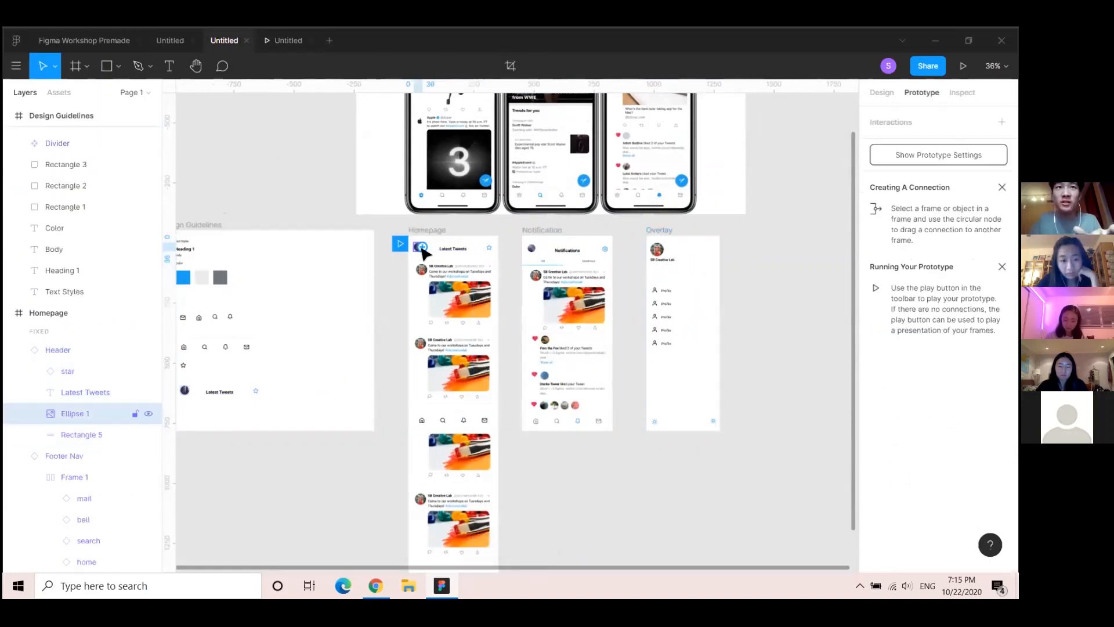
Link the profile picture to open the Overlay frame as a top-left overlay
{"action": "left_click_drag", "start_coordinate": [502, 246], "coordinate": [682, 311]}
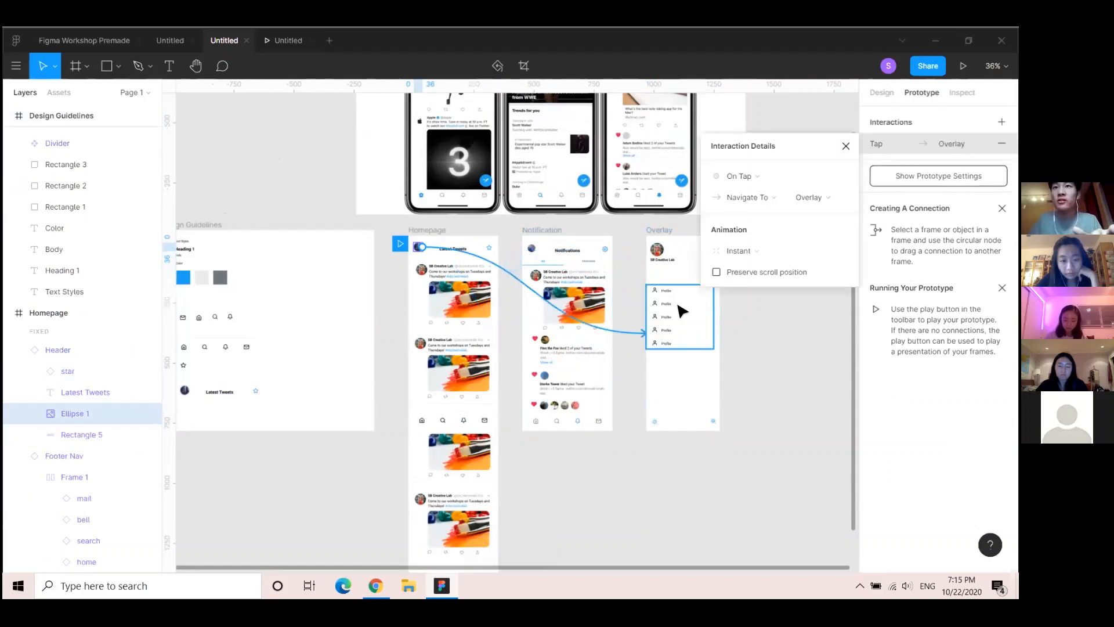
{"action": "left_click", "coordinate": [767, 198]}
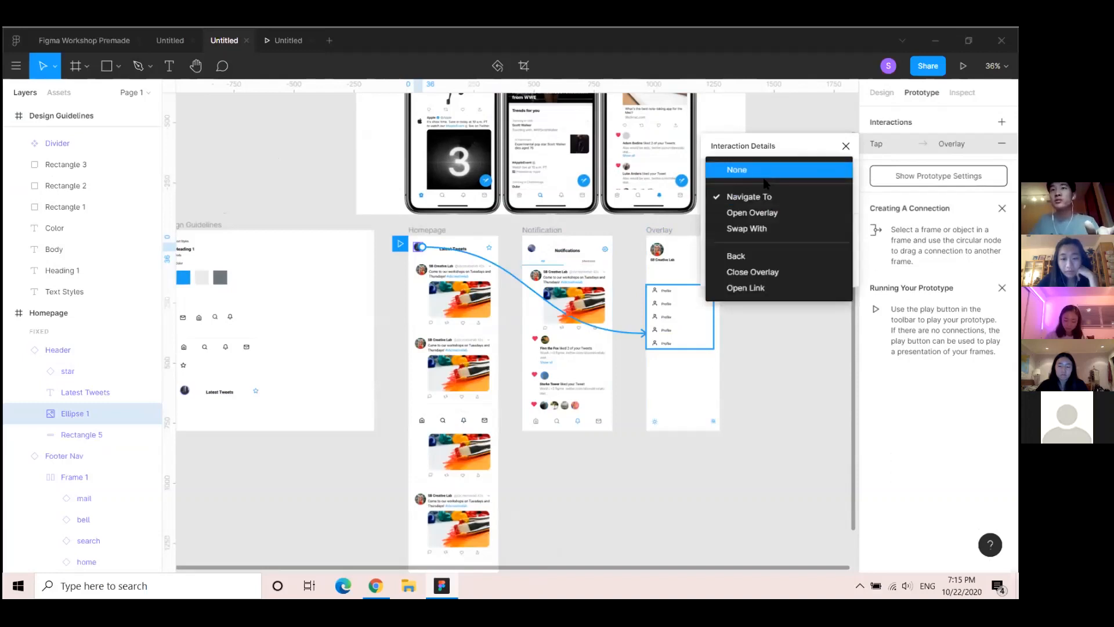
{"action": "left_click", "coordinate": [769, 215]}
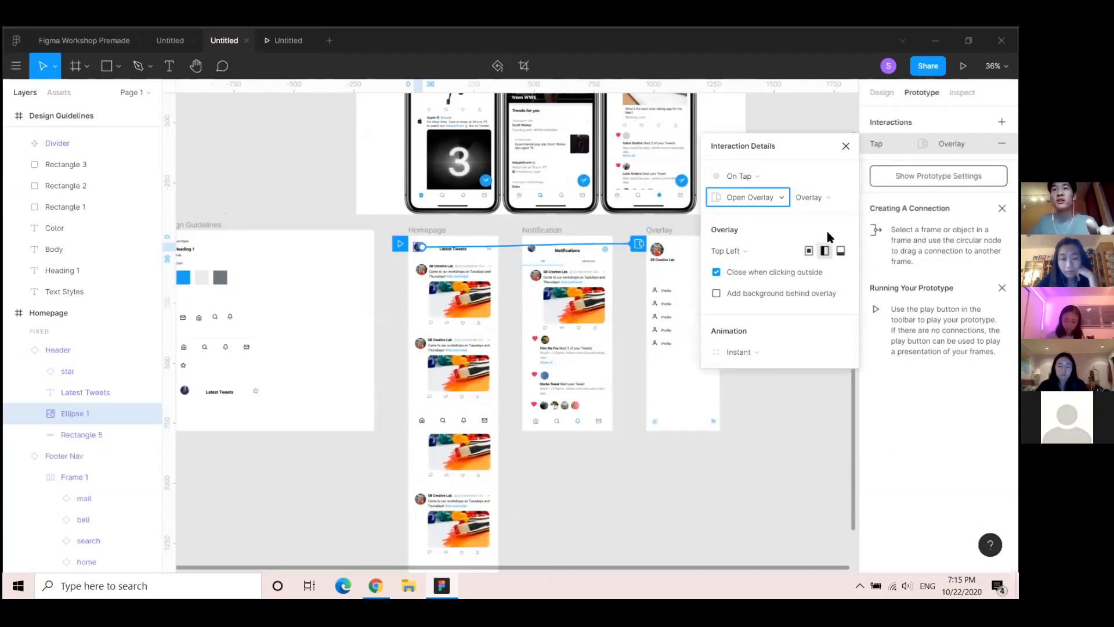
{"action": "left_click", "coordinate": [781, 253]}
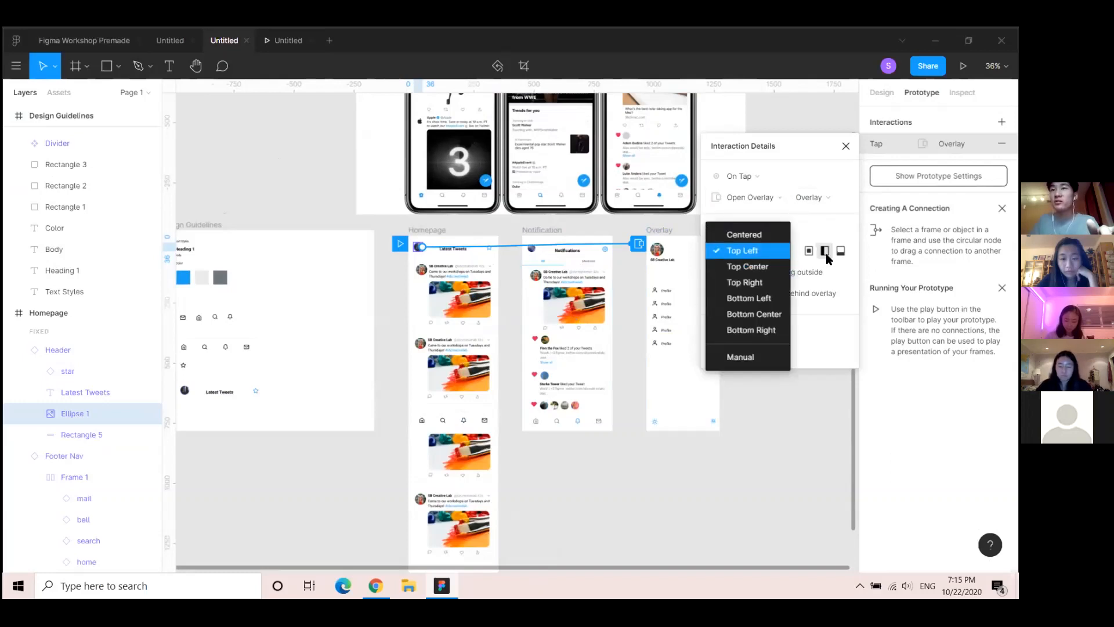
{"action": "left_click", "coordinate": [764, 252]}
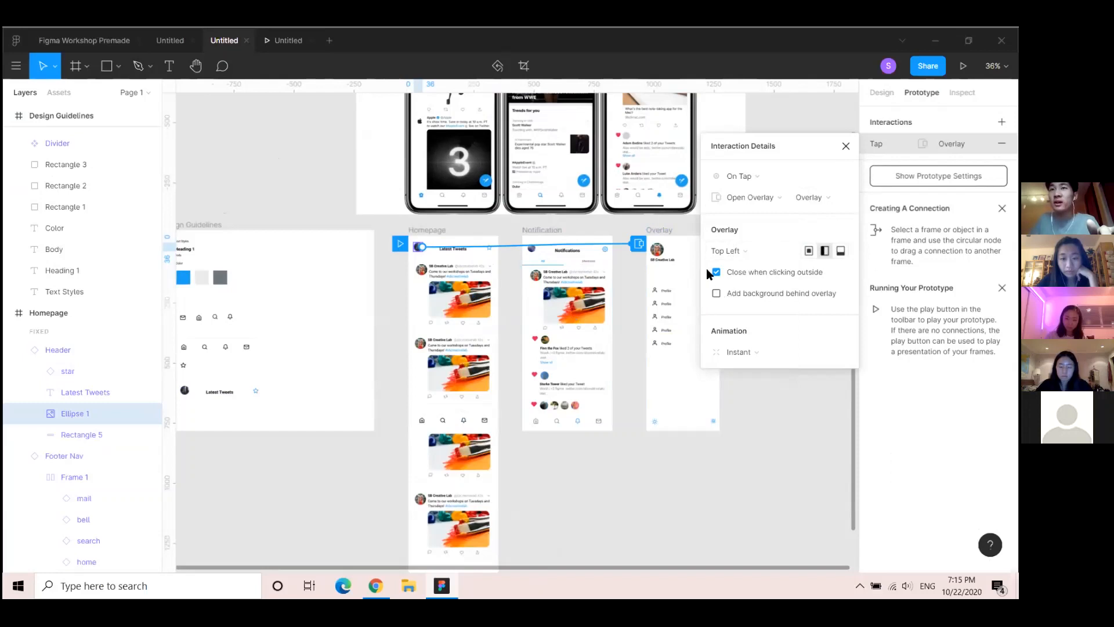
Set the overlay transition to Move In, sliding from the left
{"action": "left_click", "coordinate": [750, 352]}
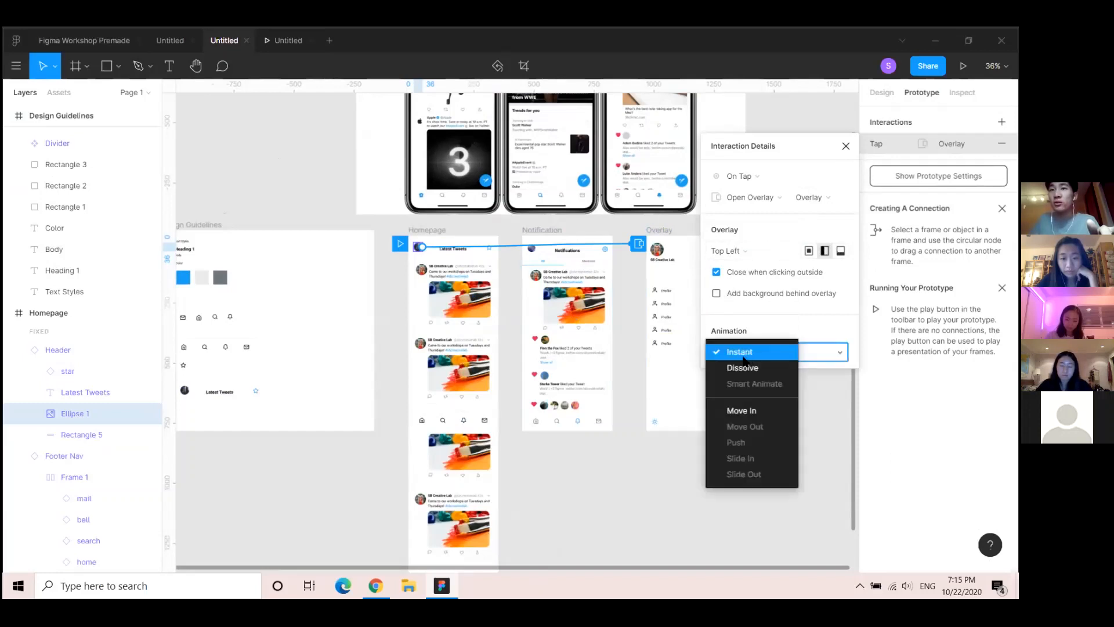
{"action": "left_click", "coordinate": [749, 406]}
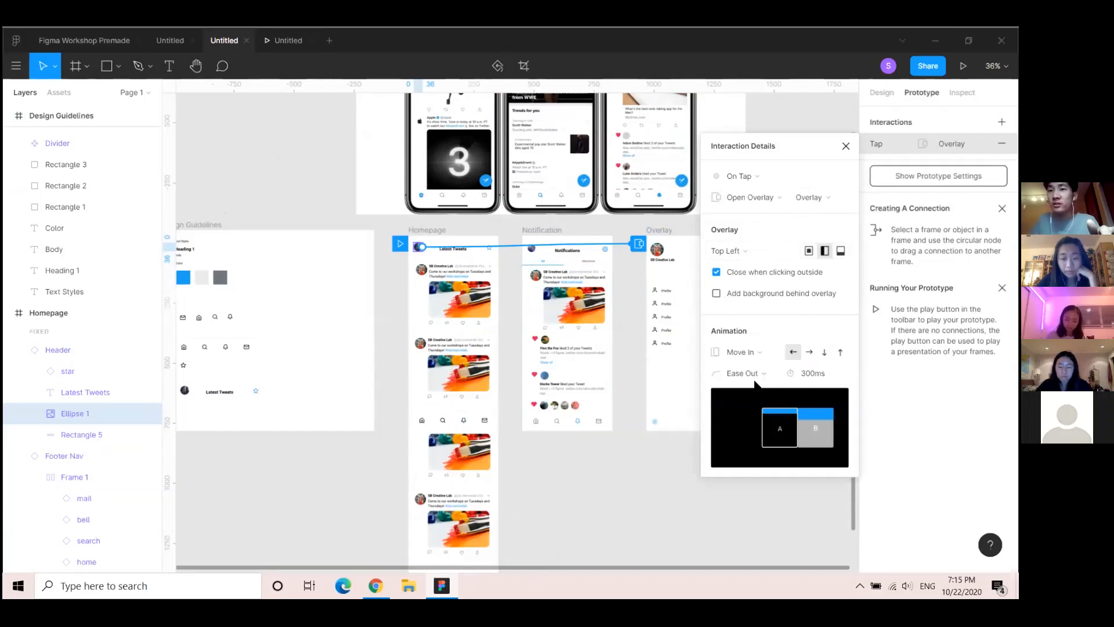
{"action": "left_click", "coordinate": [809, 353]}
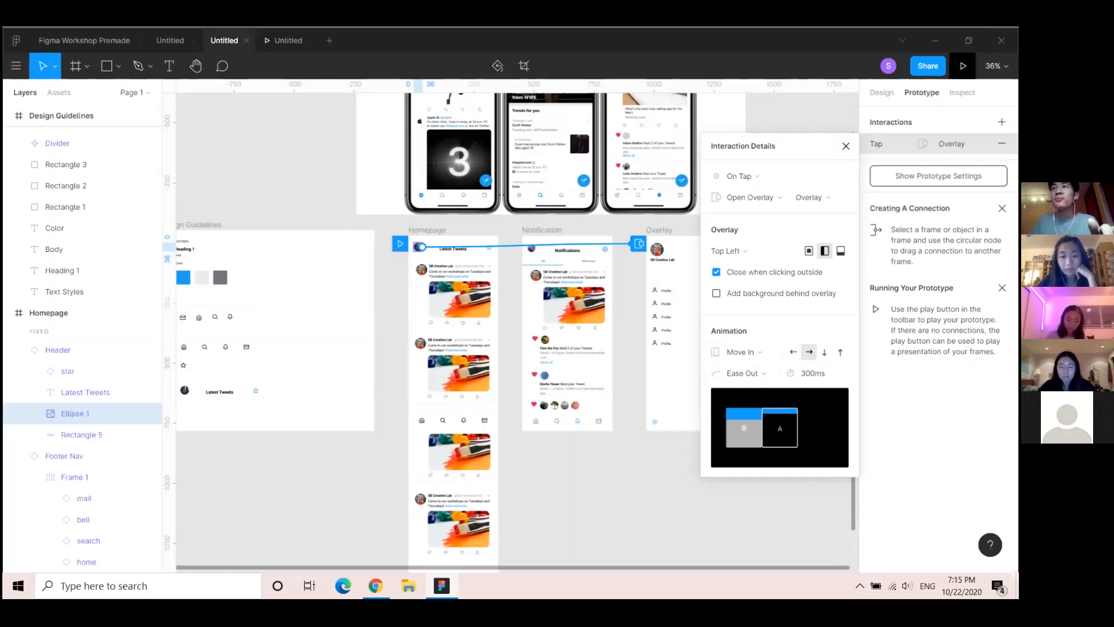
Present the prototype, then open and dismiss the avatar's side menu twice
{"action": "left_click", "coordinate": [963, 66]}
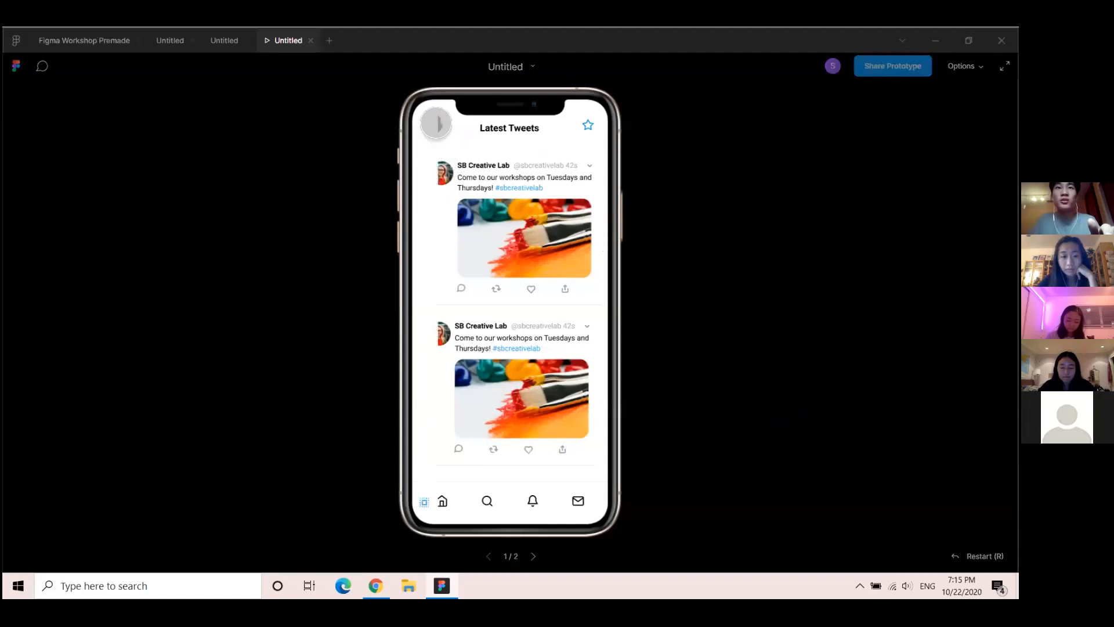
{"action": "left_click", "coordinate": [436, 123]}
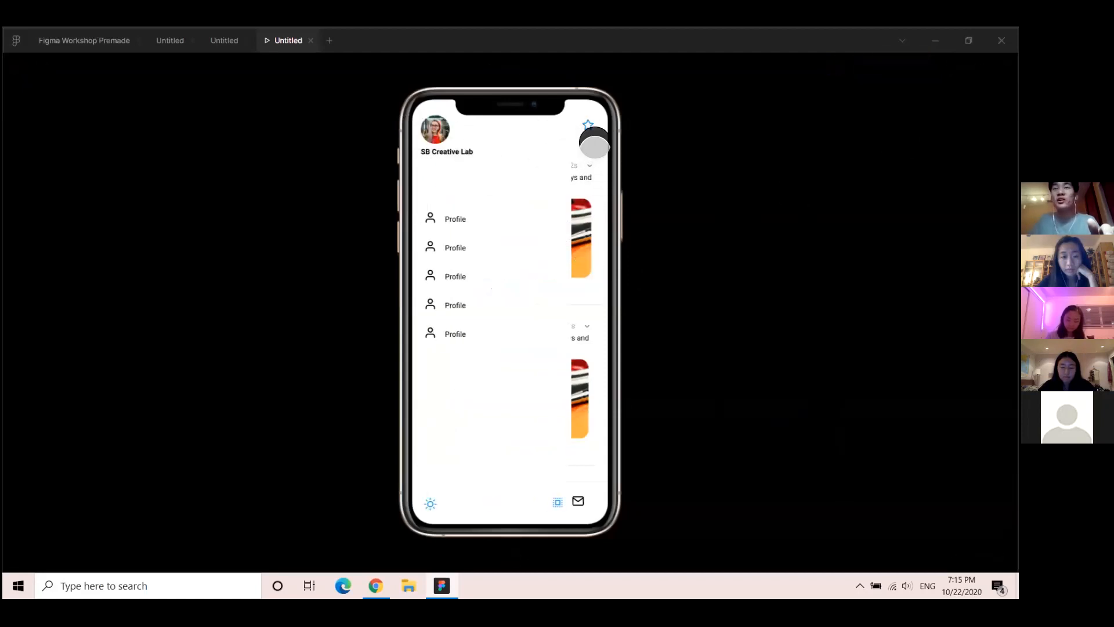
{"action": "left_click", "coordinate": [592, 171]}
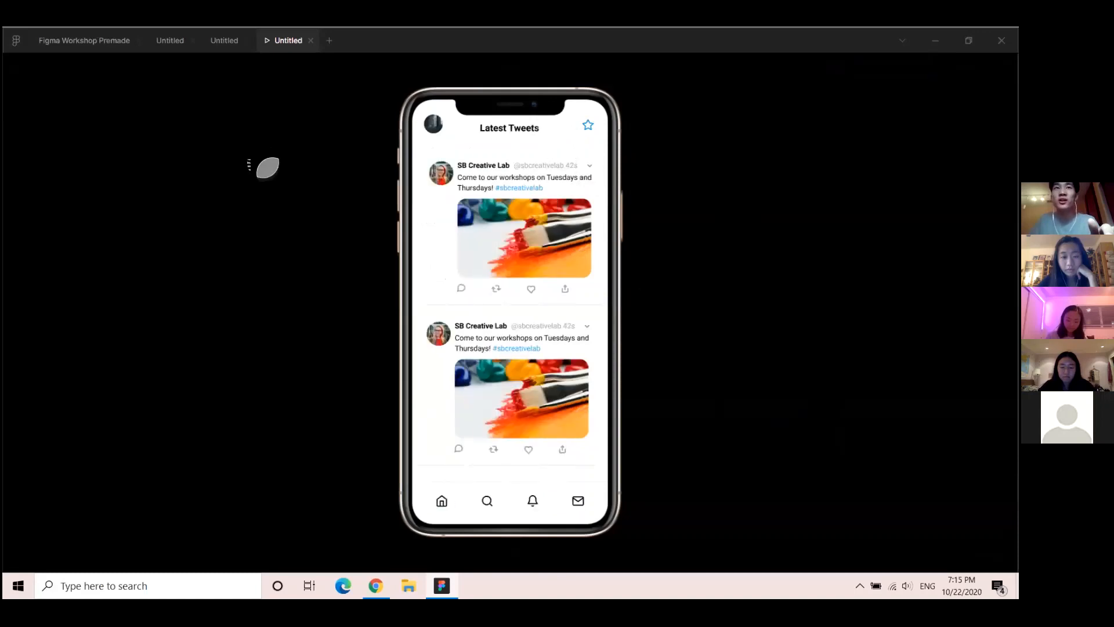
{"action": "left_click", "coordinate": [432, 129]}
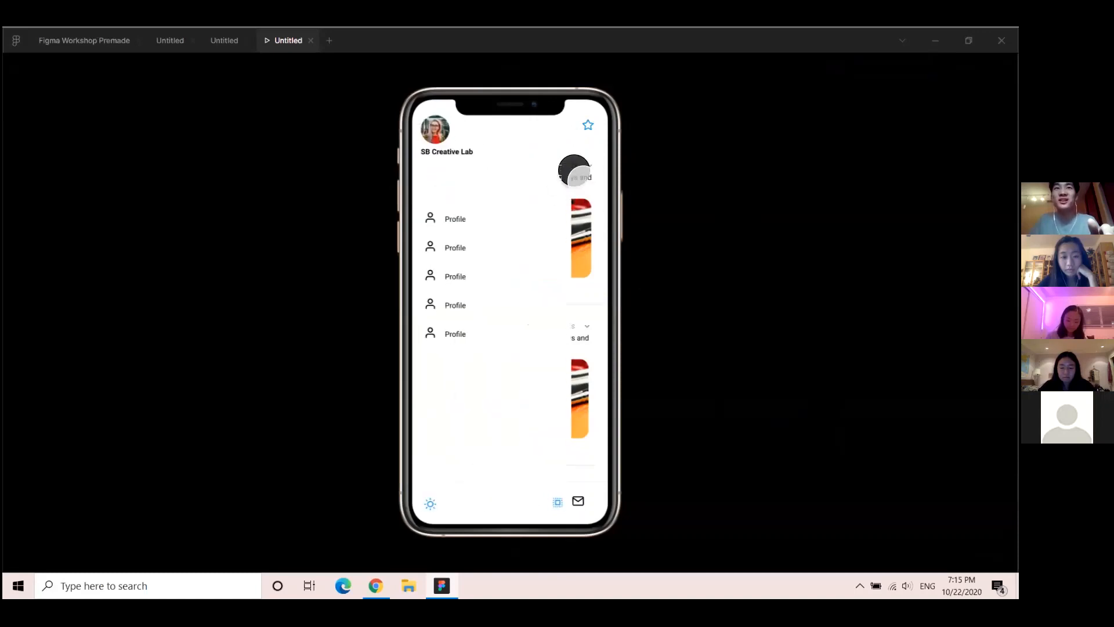
{"action": "left_click", "coordinate": [586, 177]}
Switch to Notifications and back to Latest Tweets, then reopen the side menu
{"action": "left_click", "coordinate": [532, 502]}
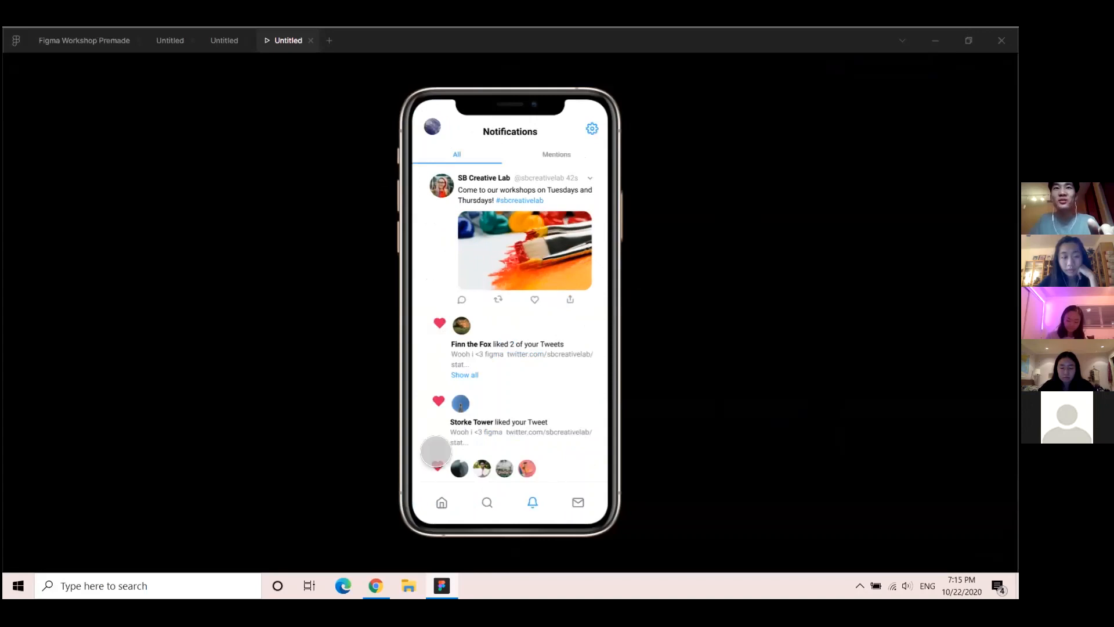
{"action": "left_click", "coordinate": [442, 502]}
{"action": "left_click", "coordinate": [437, 127]}
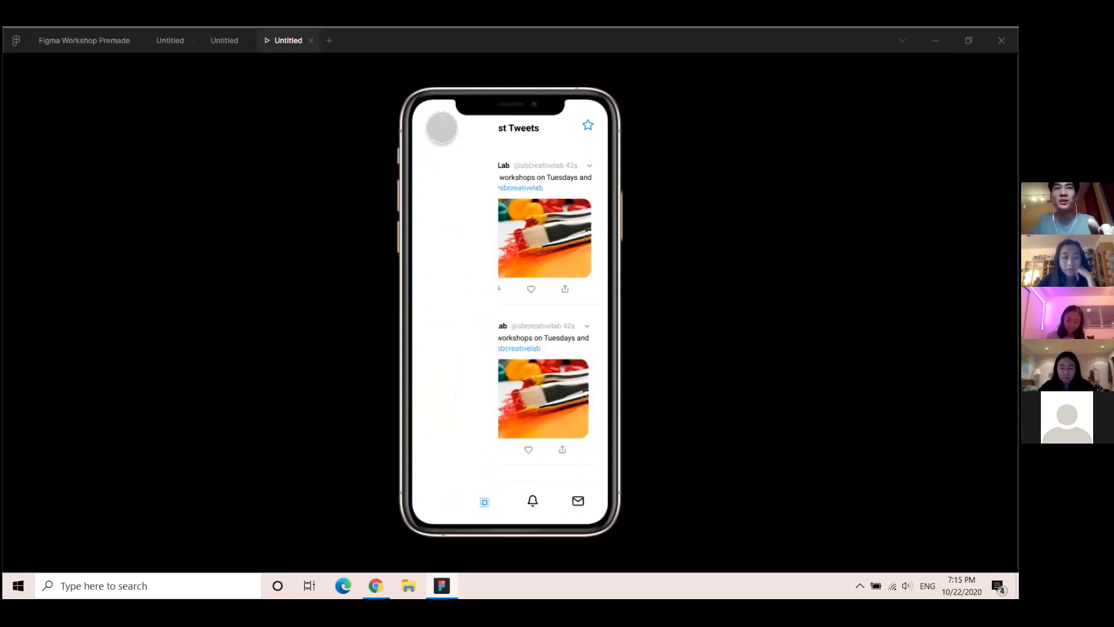
Dismiss the side menu, return to the editor and close Interaction Details
{"action": "left_click", "coordinate": [600, 182]}
{"action": "left_click", "coordinate": [212, 46]}
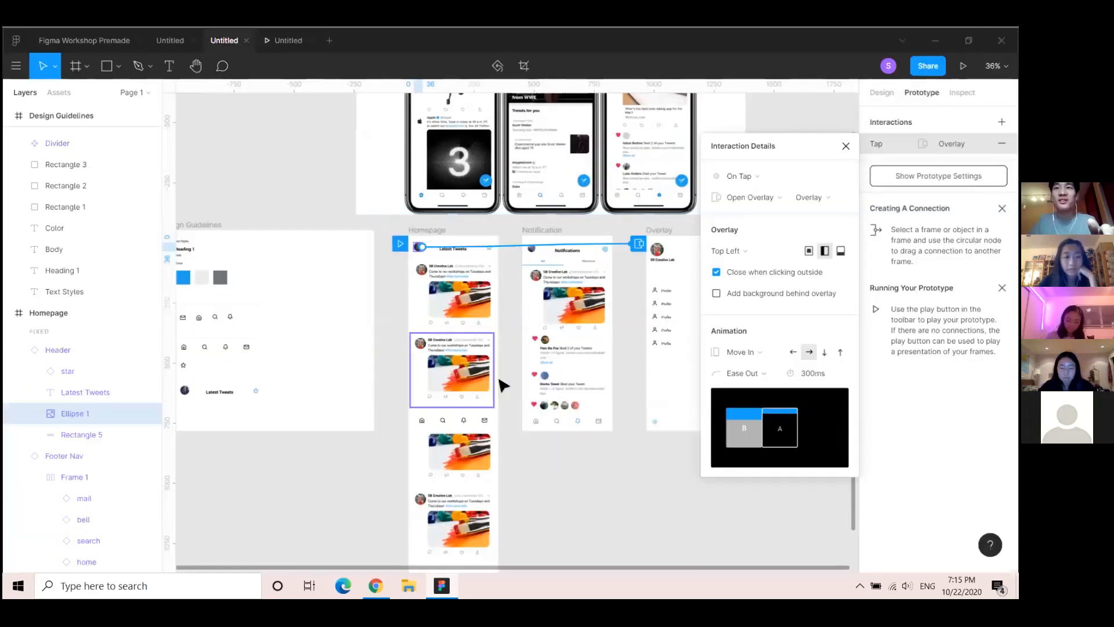
{"action": "left_click", "coordinate": [846, 147]}
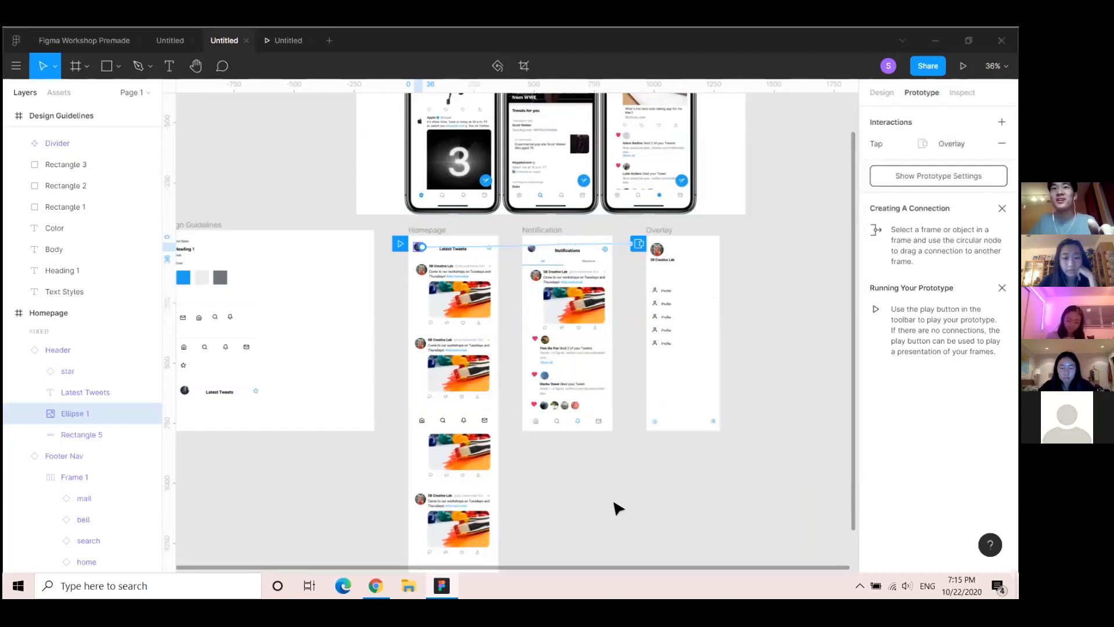
Drag the Notification frame to sit right of the Overlay frame
{"action": "left_click_drag", "start_coordinate": [513, 514], "coordinate": [456, 560]}
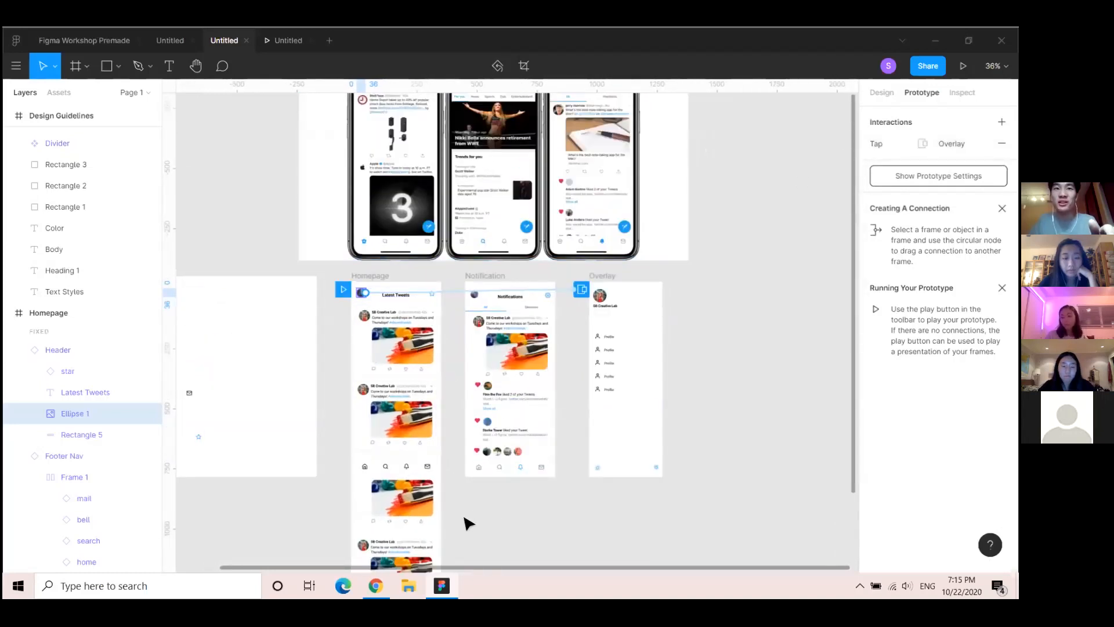
{"action": "scroll", "coordinate": [481, 564], "scroll_direction": "down", "scroll_amount": 4}
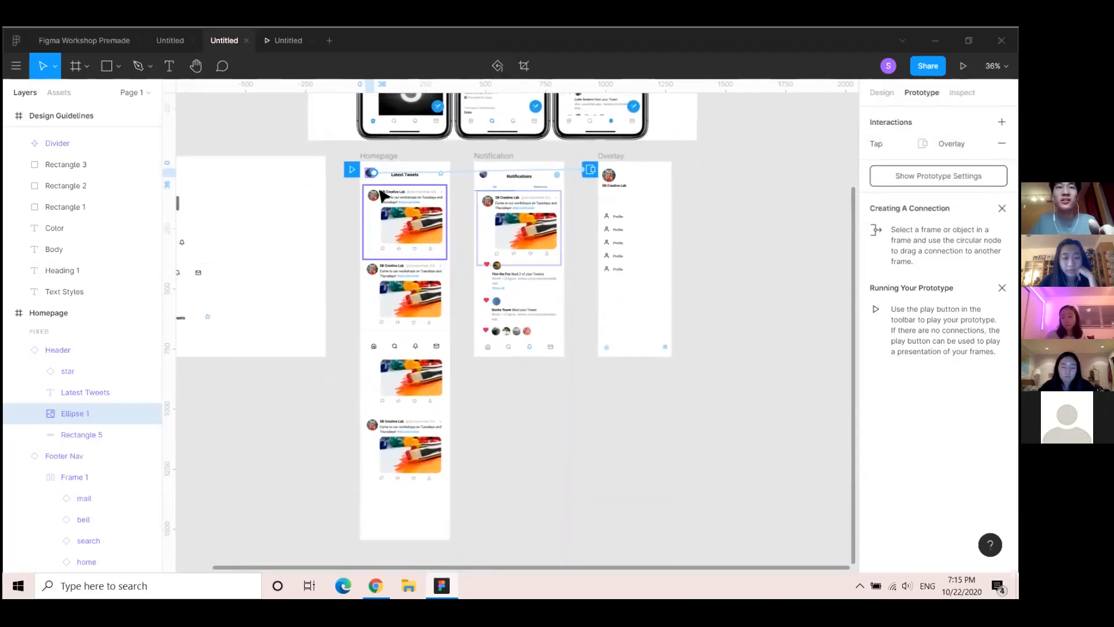
{"action": "left_click", "coordinate": [381, 159]}
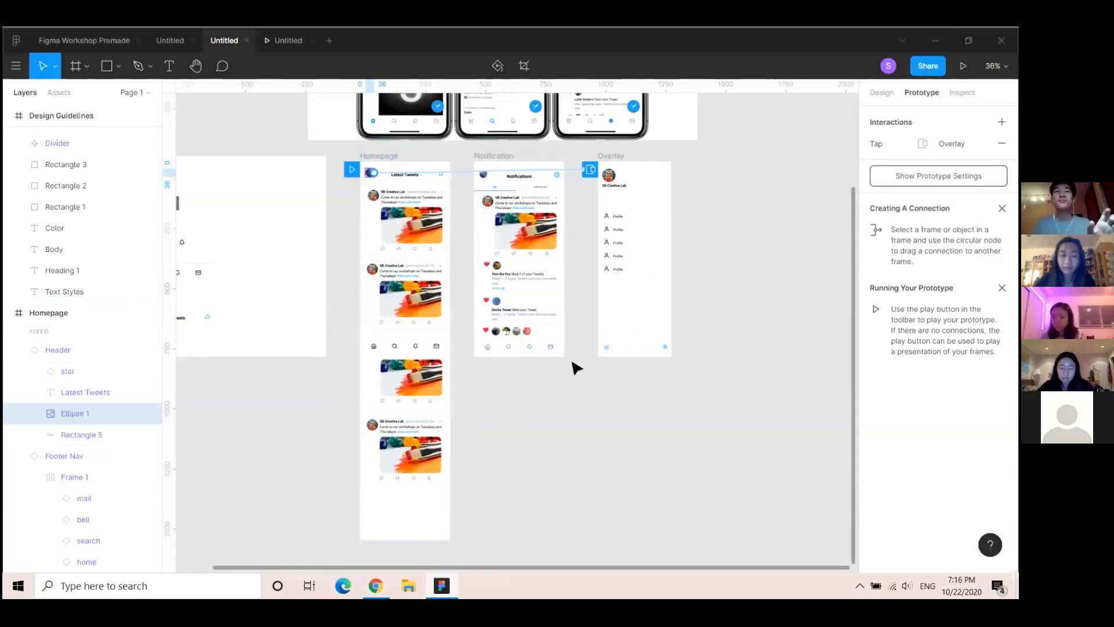
{"action": "left_click", "coordinate": [398, 155]}
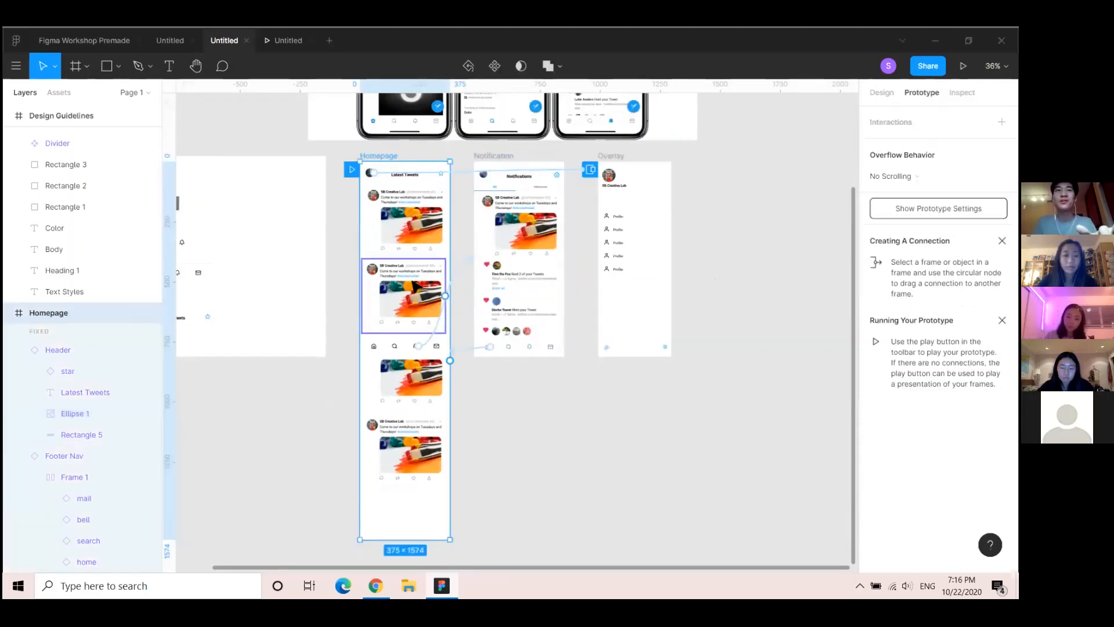
{"action": "scroll", "coordinate": [412, 174], "scroll_direction": "up", "scroll_amount": 4}
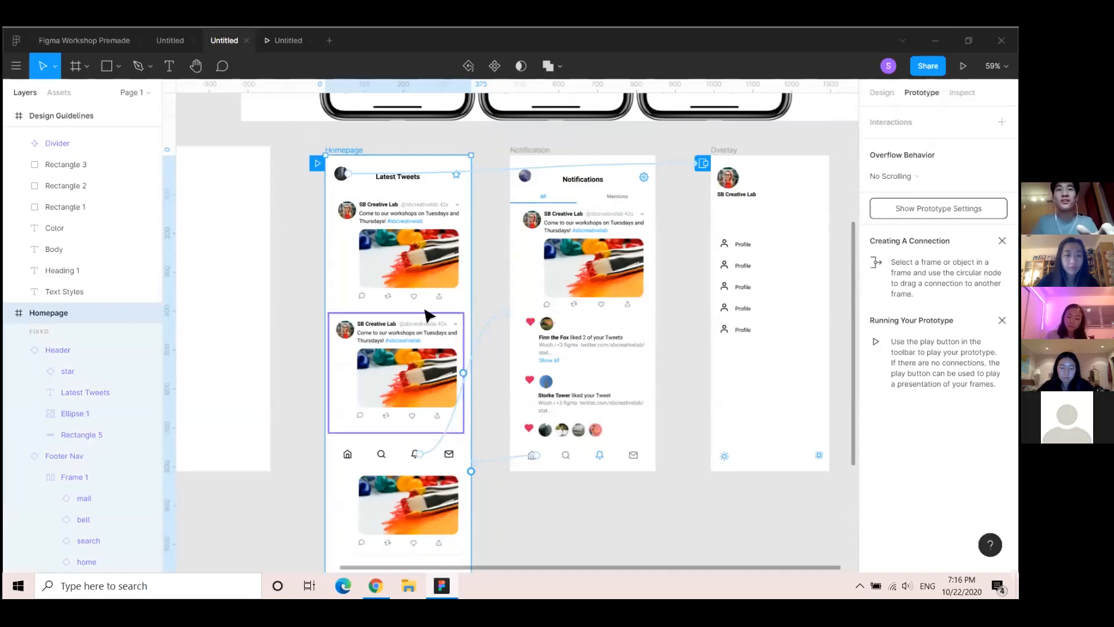
{"action": "scroll", "coordinate": [427, 298], "scroll_direction": "up", "scroll_amount": 3}
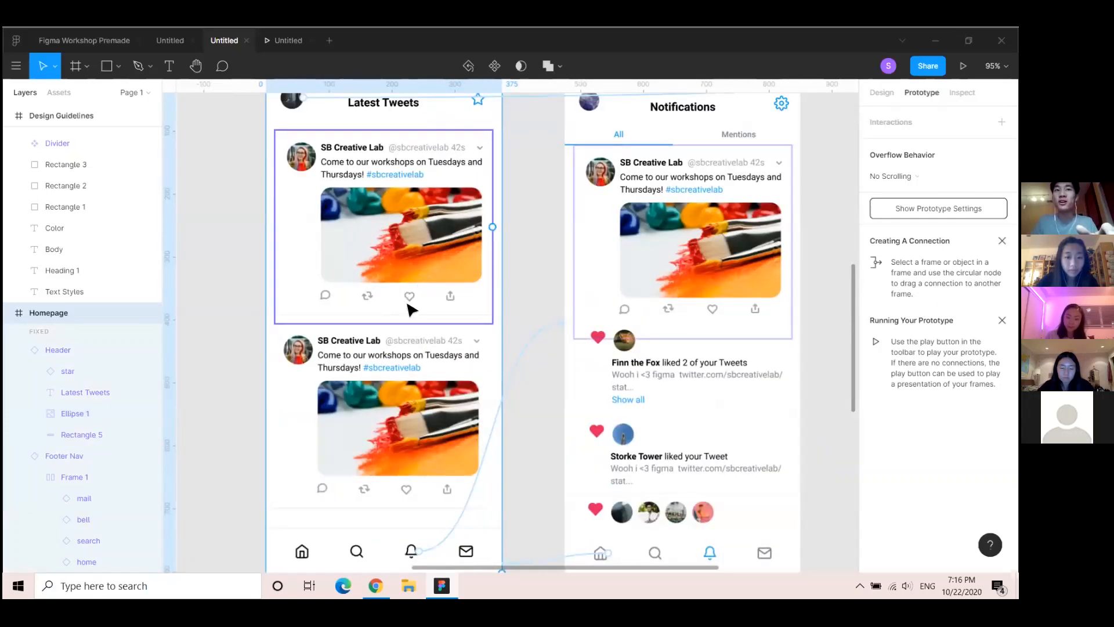
{"action": "scroll", "coordinate": [460, 294], "scroll_direction": "down", "scroll_amount": 3}
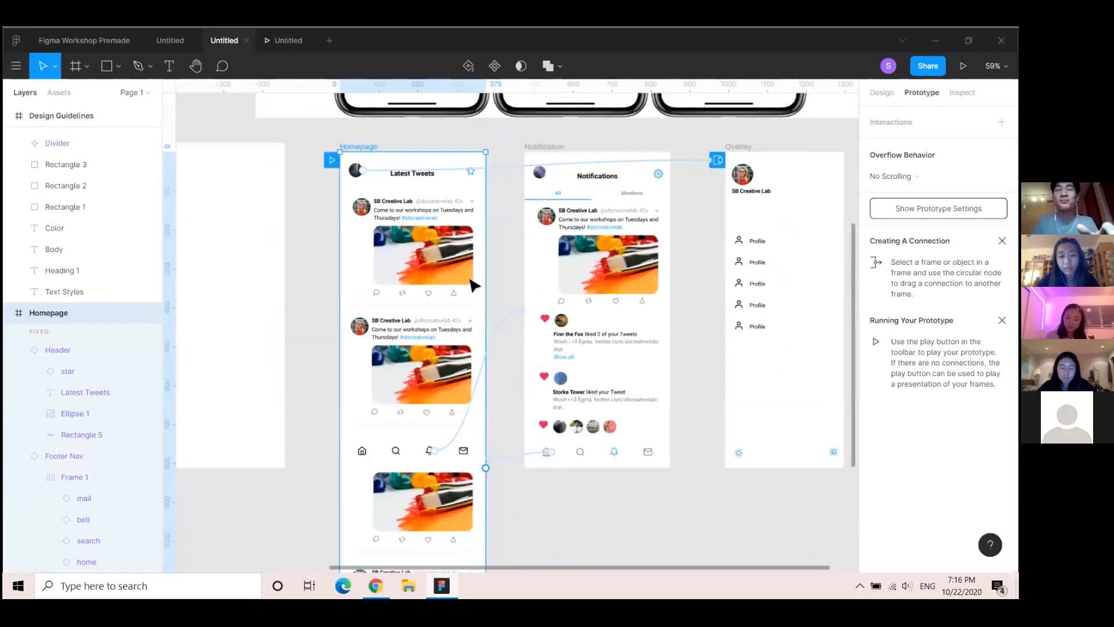
{"action": "left_click", "coordinate": [506, 198]}
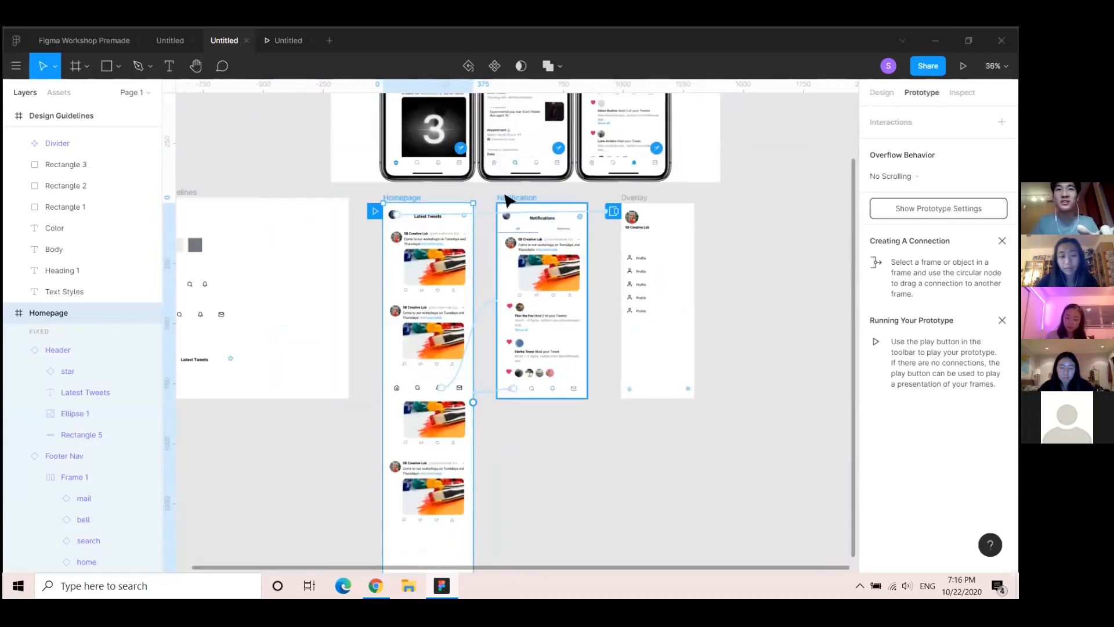
{"action": "left_click_drag", "start_coordinate": [506, 198], "coordinate": [738, 198]}
Paste a duplicate of the Homepage frame beside the original
{"action": "left_click", "coordinate": [414, 198]}
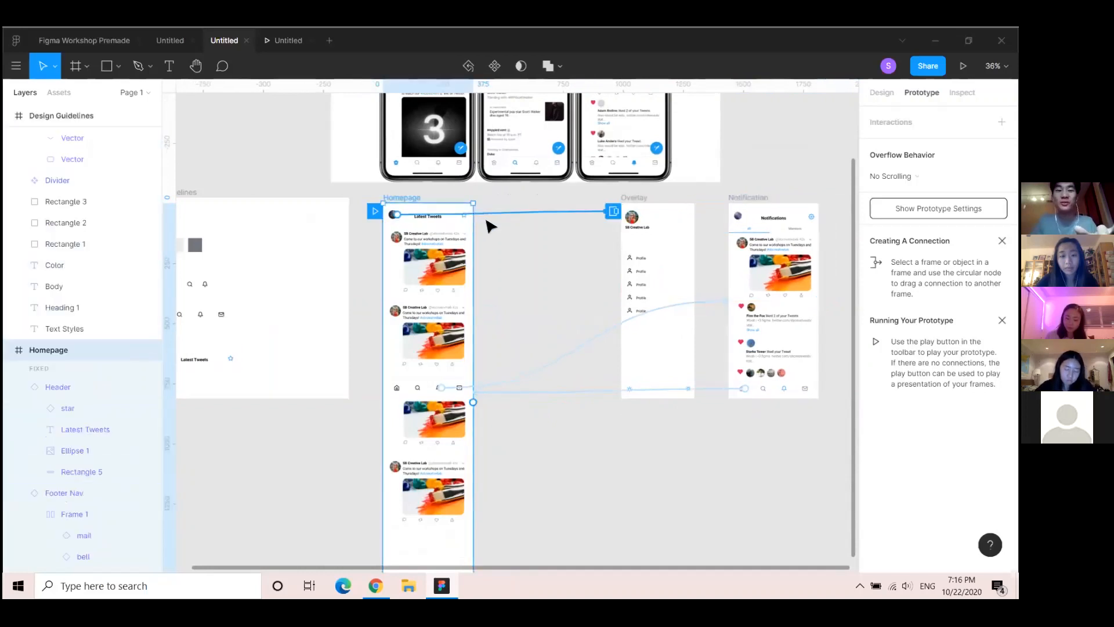
{"action": "key", "text": "ctrl+v"}
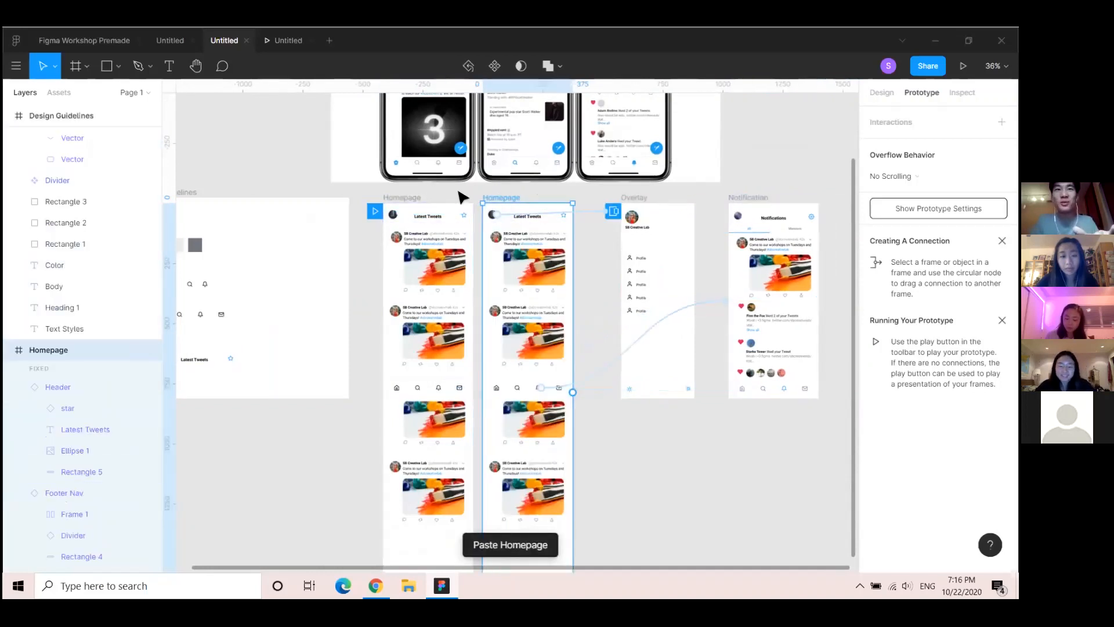
{"action": "scroll", "coordinate": [444, 293], "scroll_direction": "up", "scroll_amount": 3}
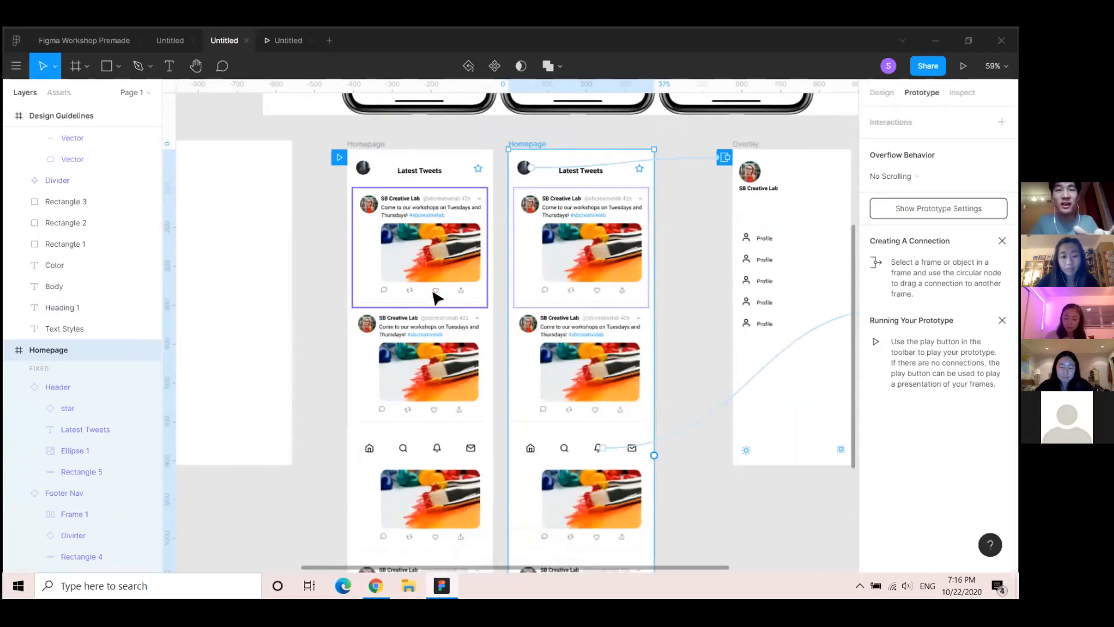
{"action": "scroll", "coordinate": [438, 295], "scroll_direction": "up", "scroll_amount": 5}
Link the first tweet's heart icon to the copied Homepage frame
{"action": "left_click", "coordinate": [447, 286]}
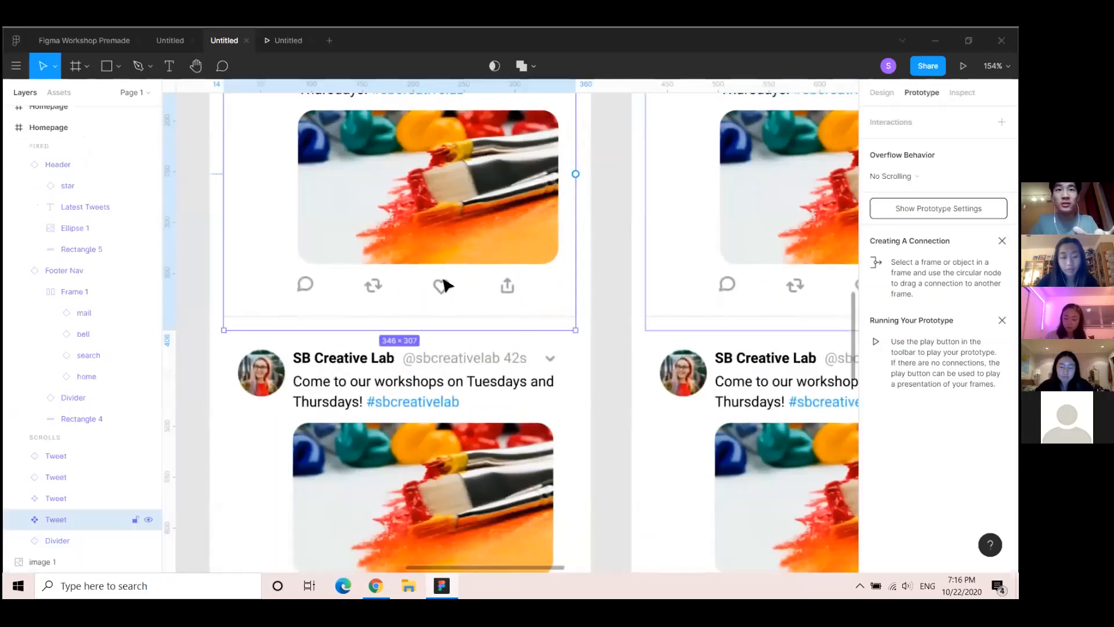
{"action": "left_click", "coordinate": [446, 286]}
{"action": "double_click", "coordinate": [444, 287]}
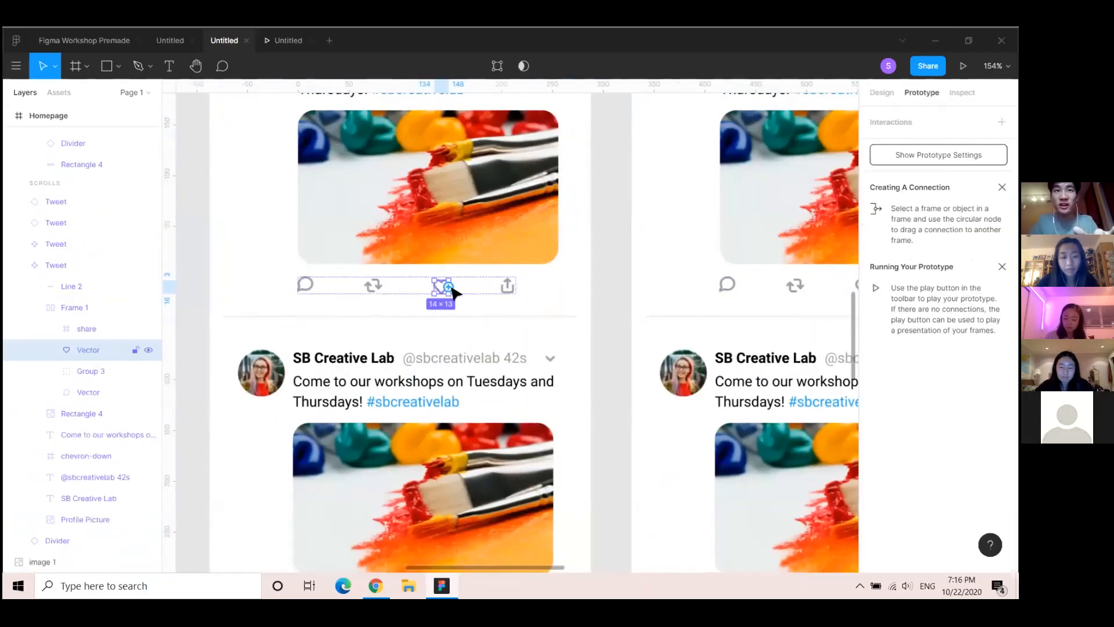
{"action": "left_click_drag", "start_coordinate": [530, 287], "coordinate": [691, 276]}
{"action": "scroll", "coordinate": [676, 311], "scroll_direction": "down", "scroll_amount": 3}
{"action": "scroll", "coordinate": [676, 311], "scroll_direction": "down", "scroll_amount": 10}
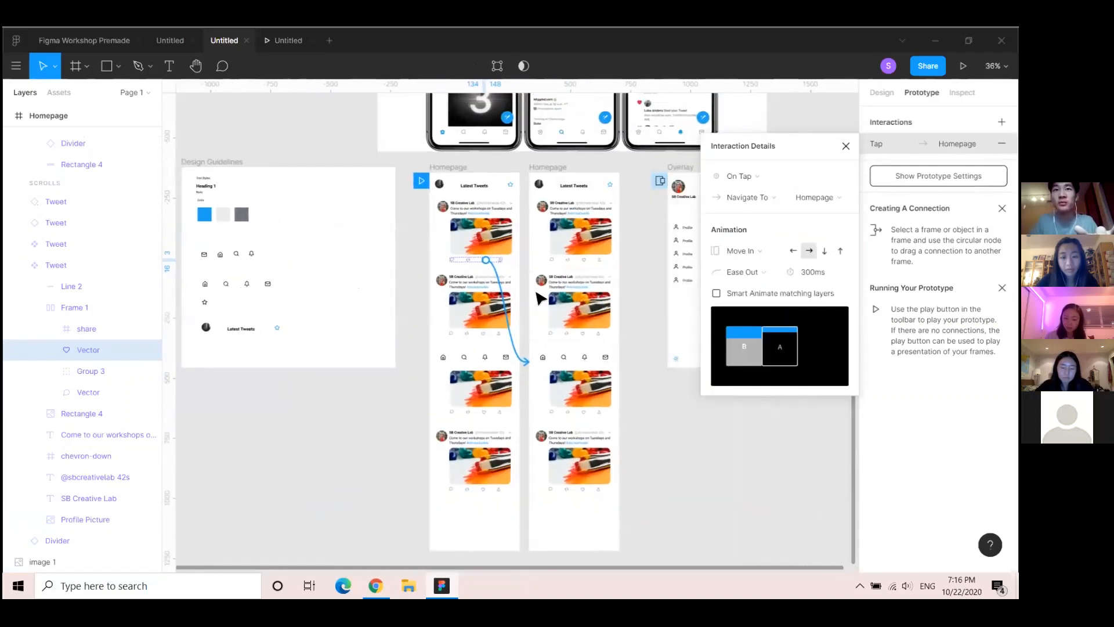
{"action": "scroll", "coordinate": [549, 284], "scroll_direction": "up", "scroll_amount": 3}
{"action": "left_click", "coordinate": [548, 281]}
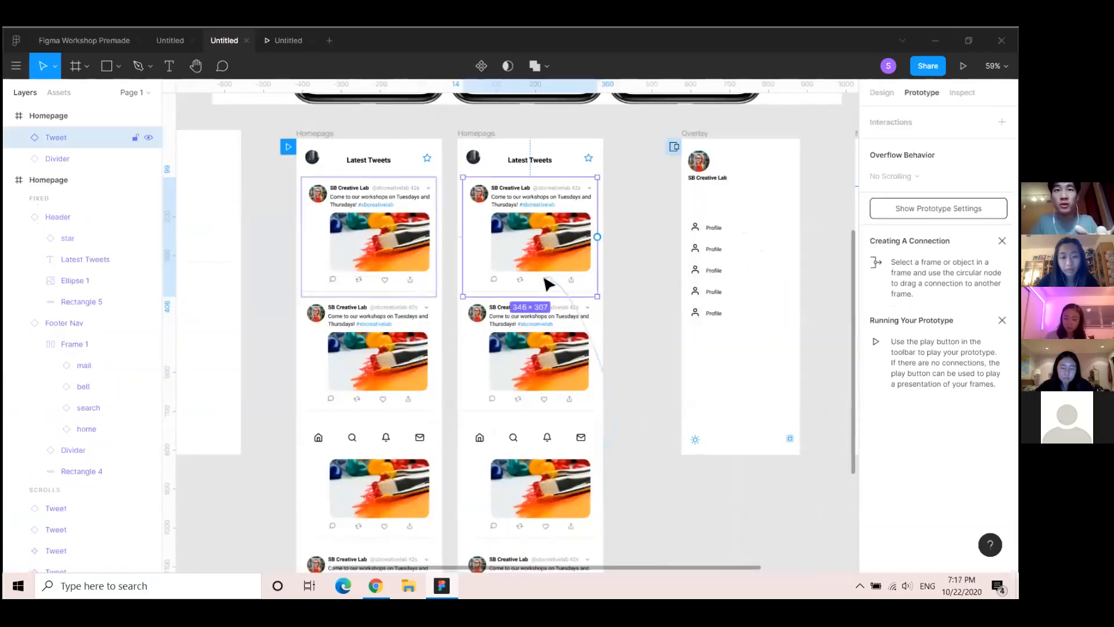
{"action": "scroll", "coordinate": [547, 282], "scroll_direction": "up", "scroll_amount": 5}
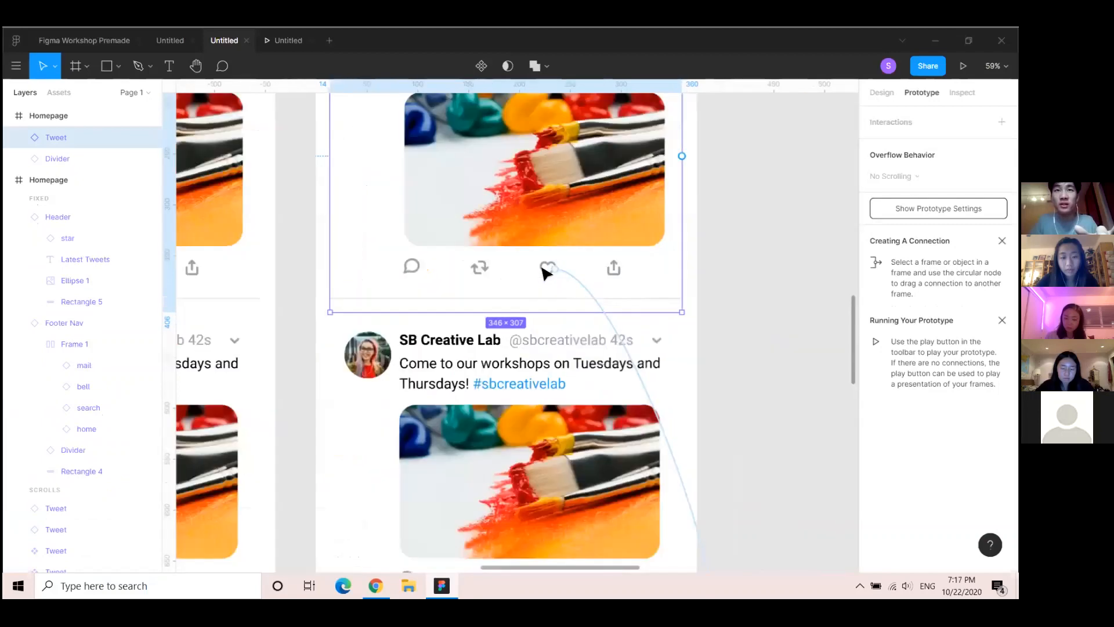
Select the heart Vector layer in the copied Homepage's first tweet
{"action": "left_click", "coordinate": [881, 92]}
{"action": "left_click", "coordinate": [548, 268]}
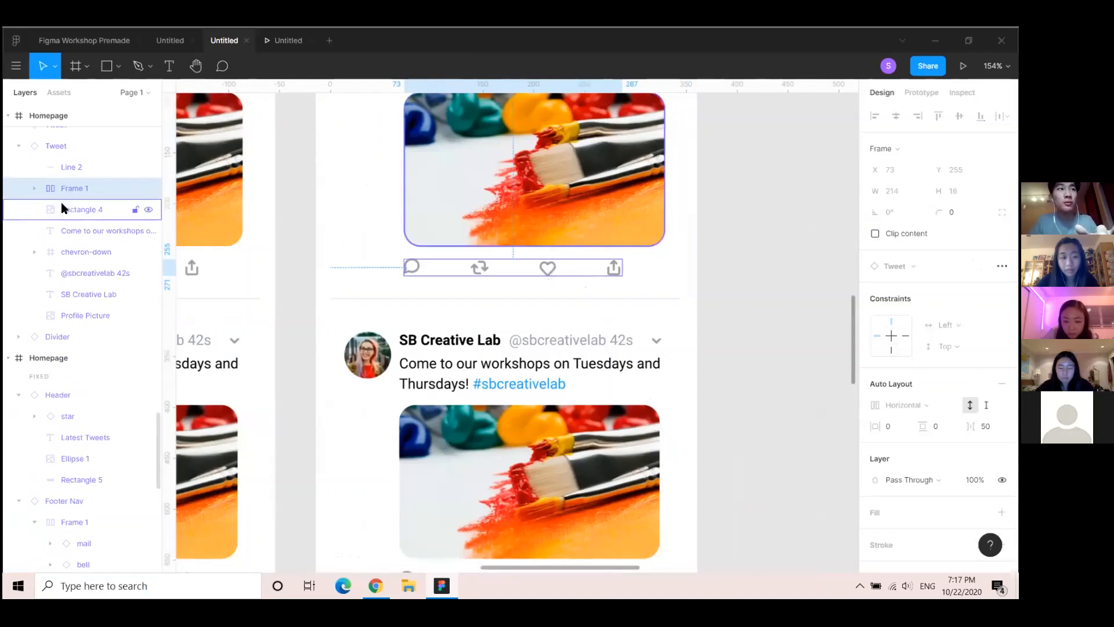
{"action": "scroll", "coordinate": [61, 202], "scroll_direction": "up", "scroll_amount": 3}
{"action": "left_click", "coordinate": [36, 312]}
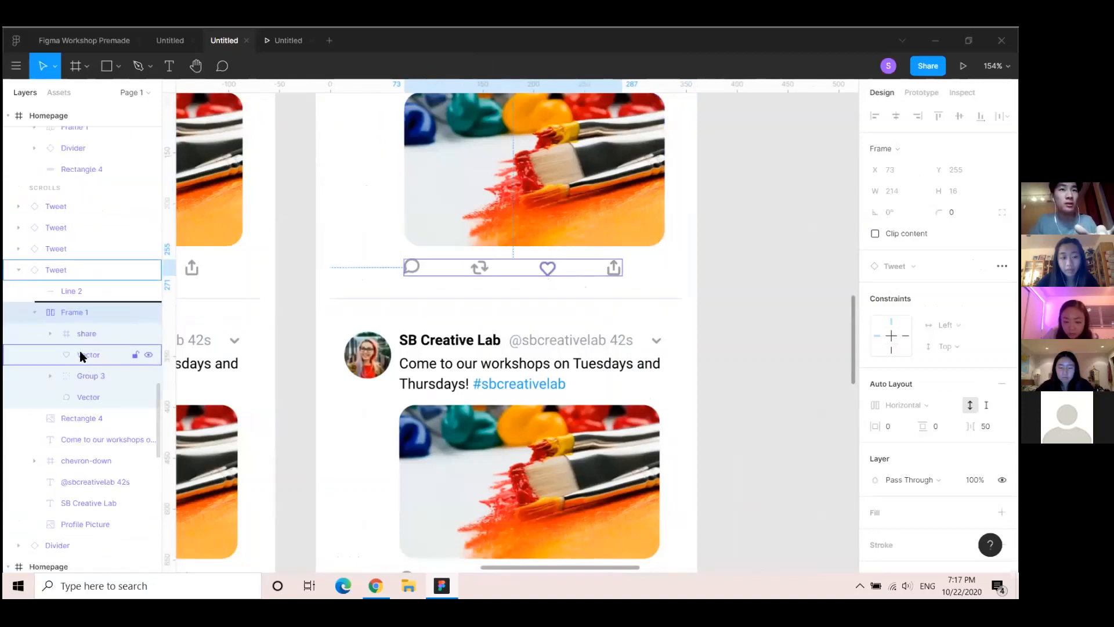
{"action": "left_click", "coordinate": [79, 351]}
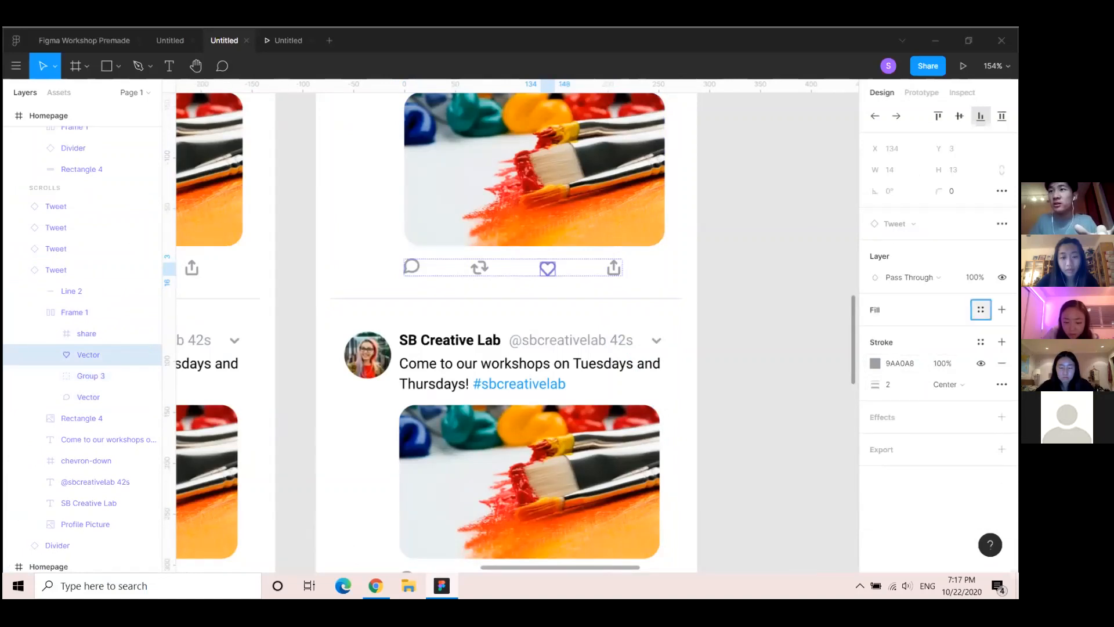
Fill the heart red (F83030) and remove its grey stroke
{"action": "left_click", "coordinate": [980, 309]}
{"action": "left_click", "coordinate": [1001, 310]}
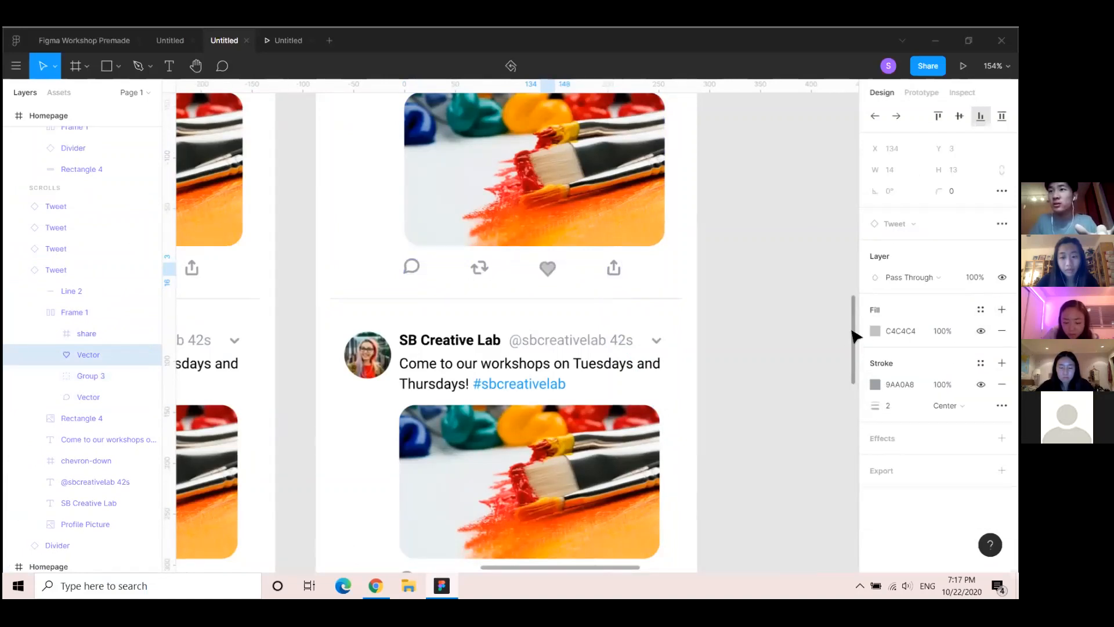
{"action": "left_click", "coordinate": [876, 331]}
{"action": "left_click", "coordinate": [821, 252]}
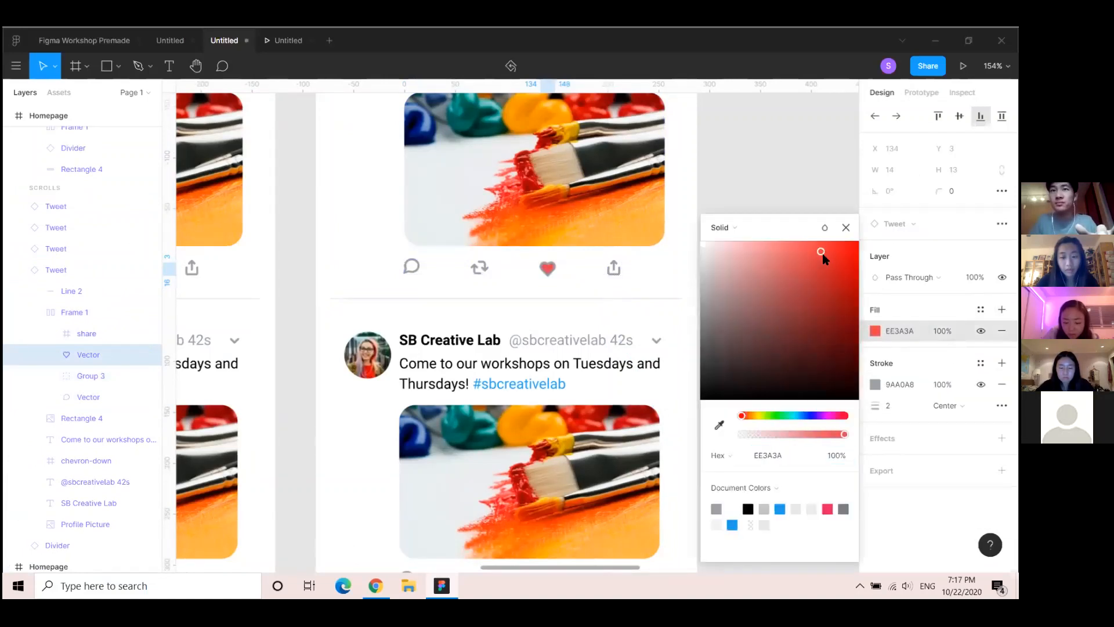
{"action": "left_click", "coordinate": [850, 223]}
{"action": "left_click", "coordinate": [1001, 384]}
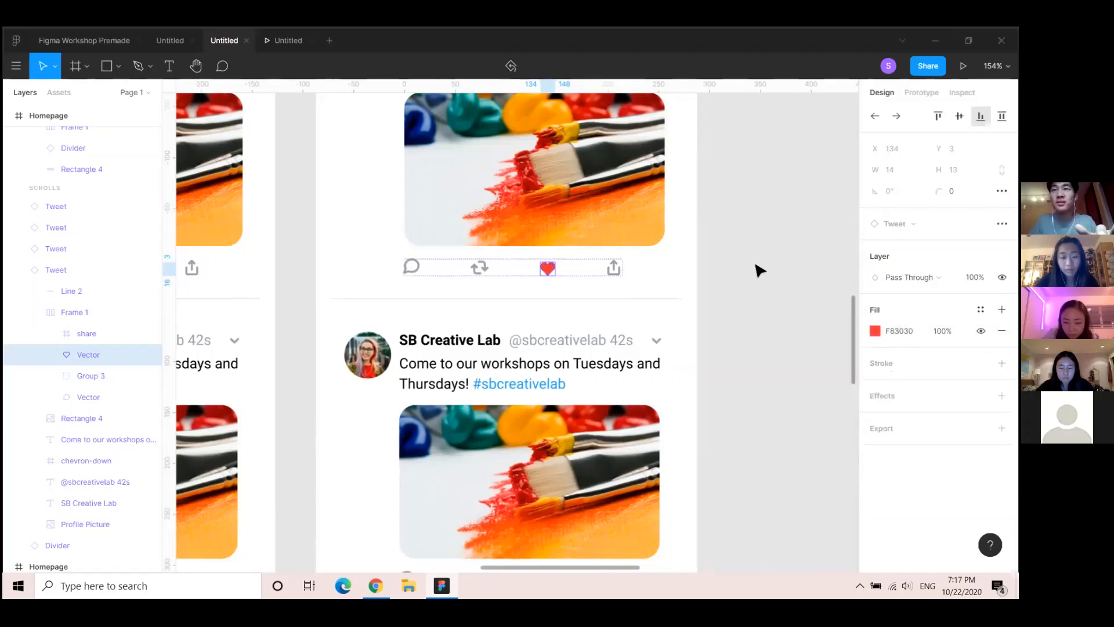
{"action": "scroll", "coordinate": [586, 284], "scroll_direction": "down", "scroll_amount": 3}
{"action": "scroll", "coordinate": [400, 295], "scroll_direction": "down", "scroll_amount": 2}
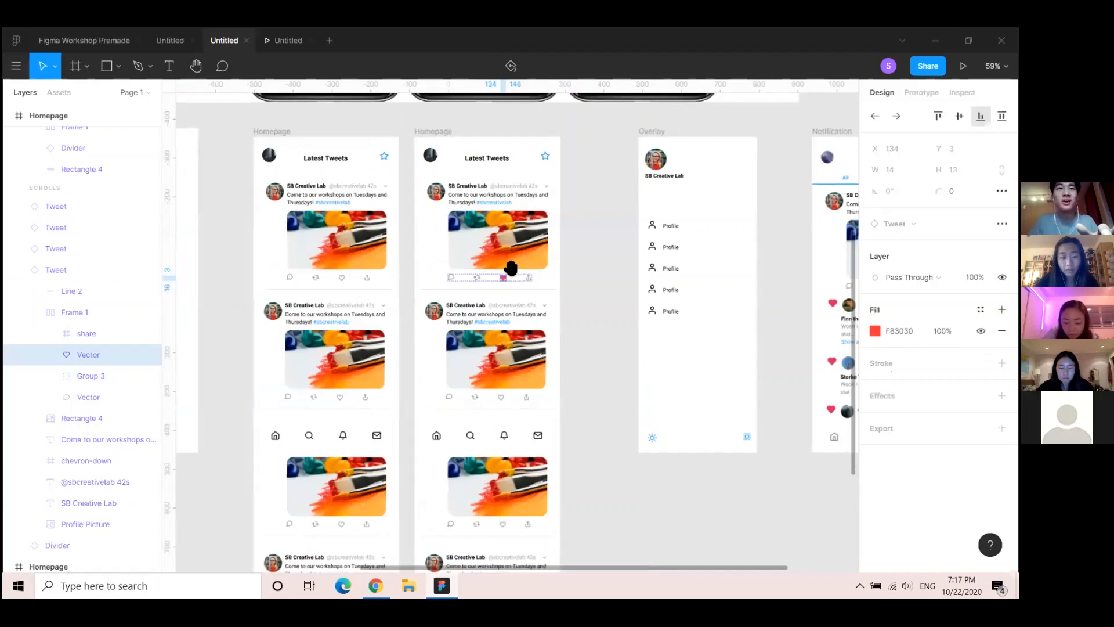
{"action": "left_click_drag", "start_coordinate": [510, 269], "coordinate": [623, 294]}
Change the first heart's tap transition from Move In to Smart Animate, then present
{"action": "left_click", "coordinate": [453, 302]}
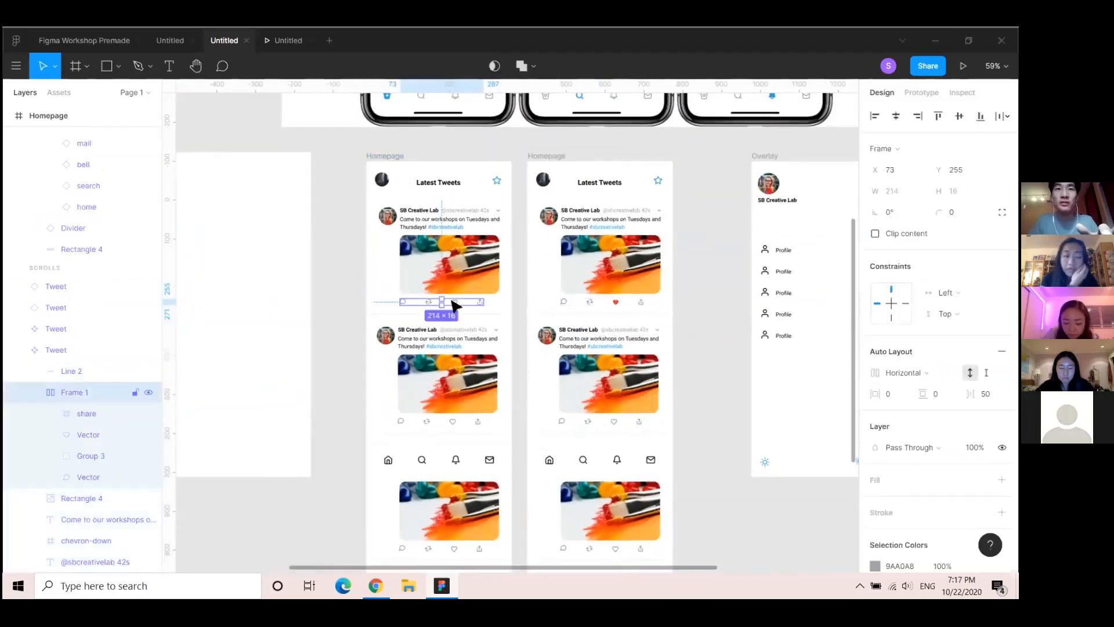
{"action": "double_click", "coordinate": [454, 302]}
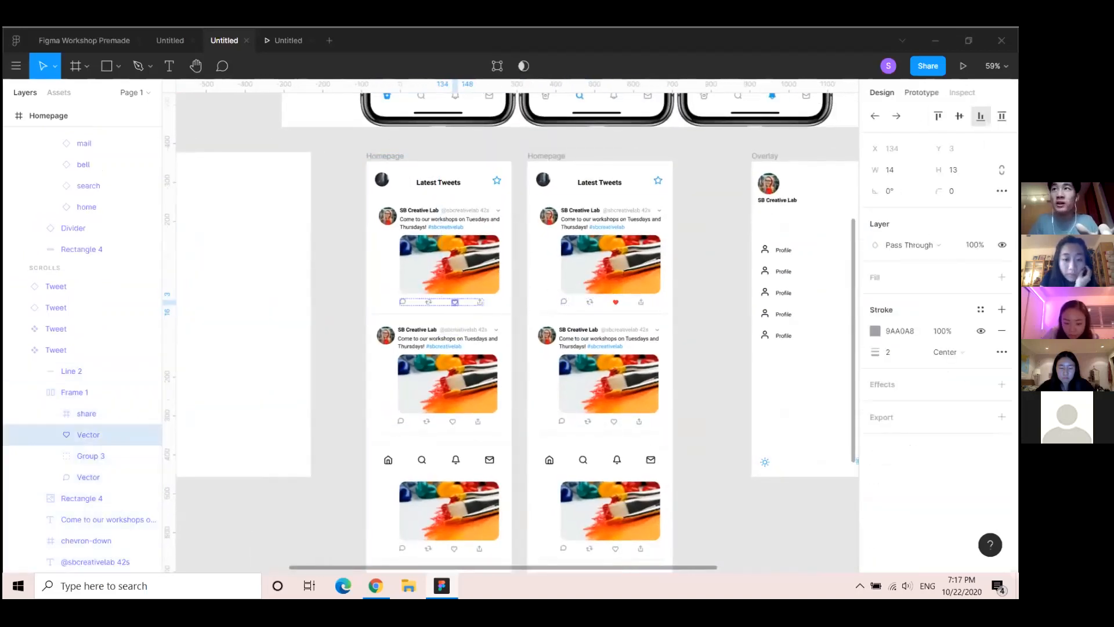
{"action": "key", "text": "shift+e"}
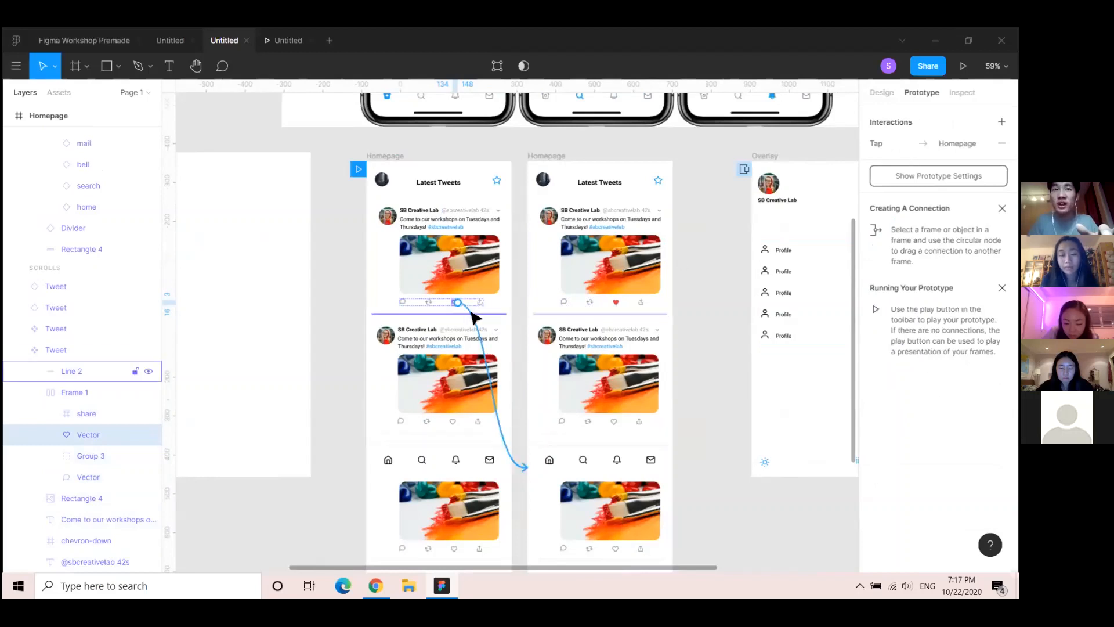
{"action": "left_click", "coordinate": [473, 313]}
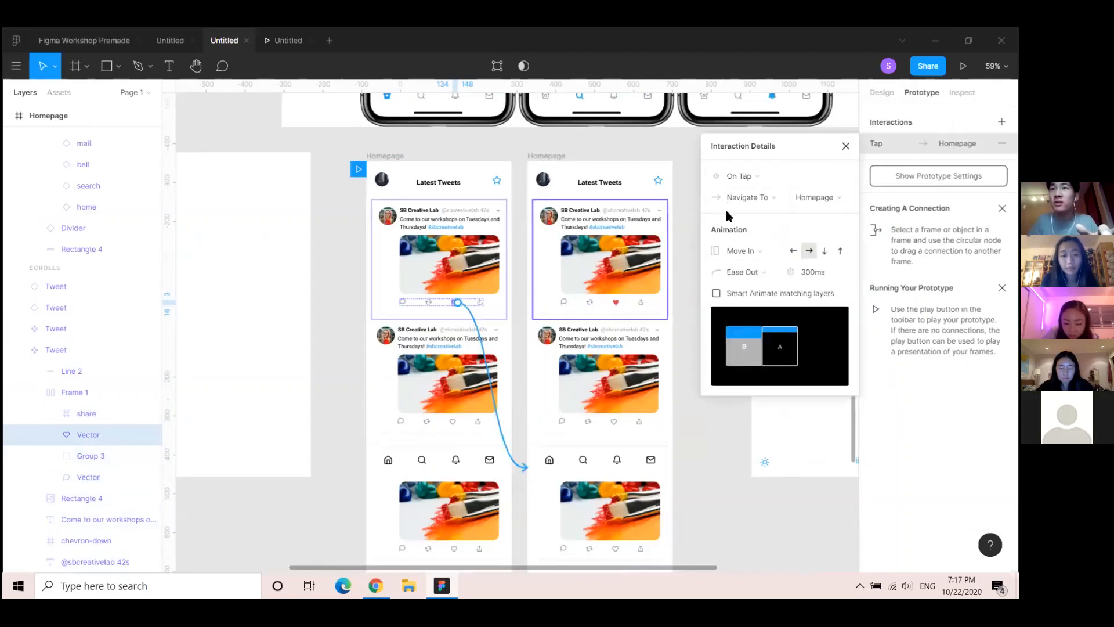
{"action": "left_click", "coordinate": [770, 251]}
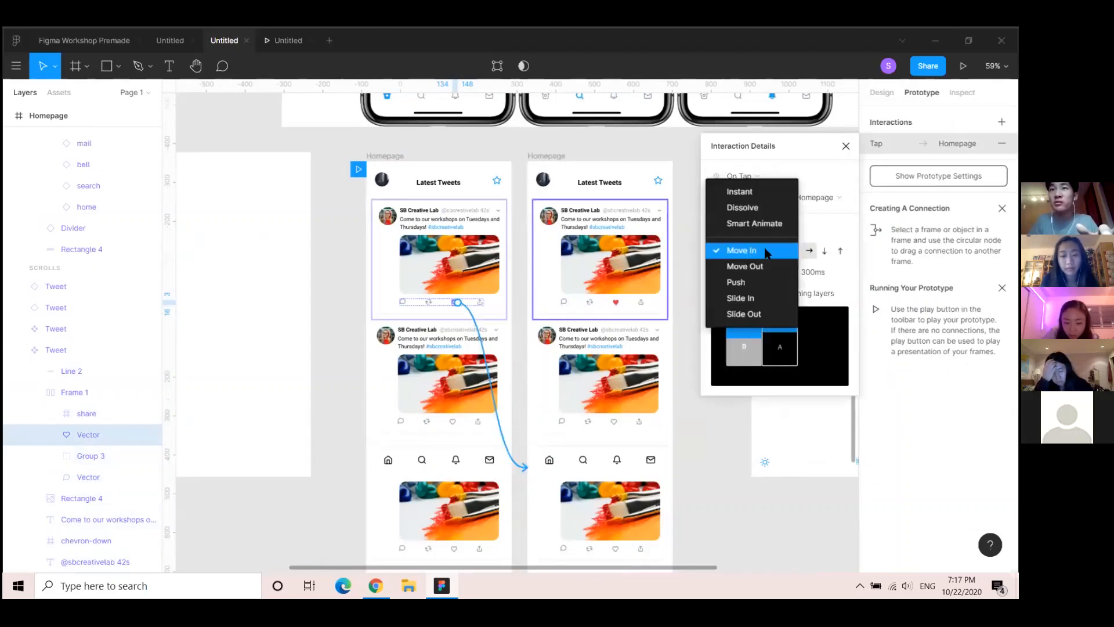
{"action": "left_click", "coordinate": [765, 224]}
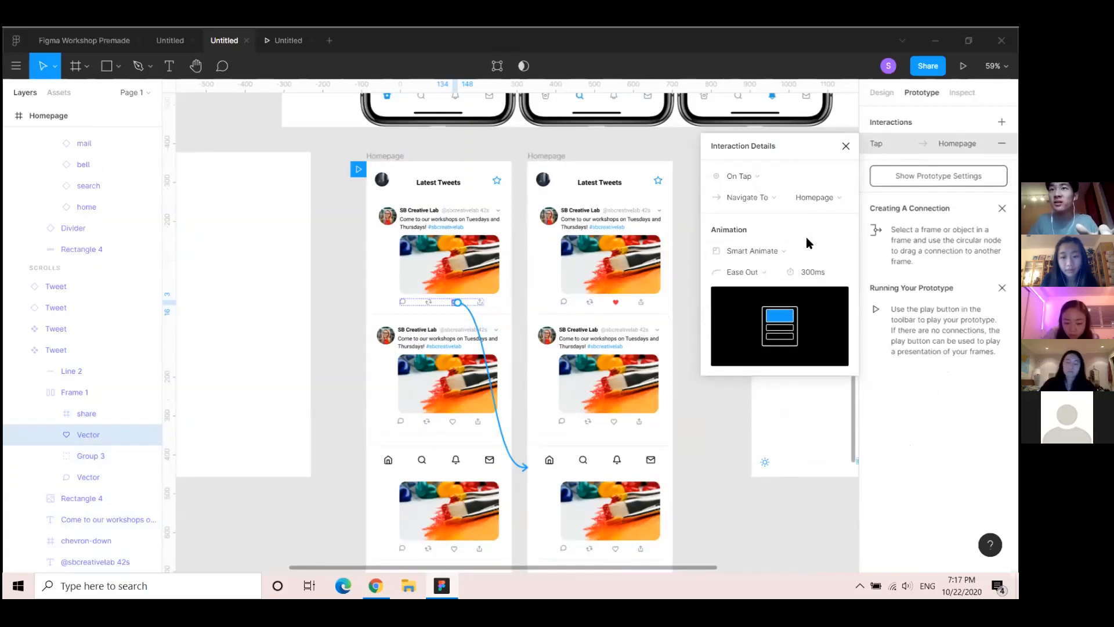
{"action": "left_click", "coordinate": [963, 66]}
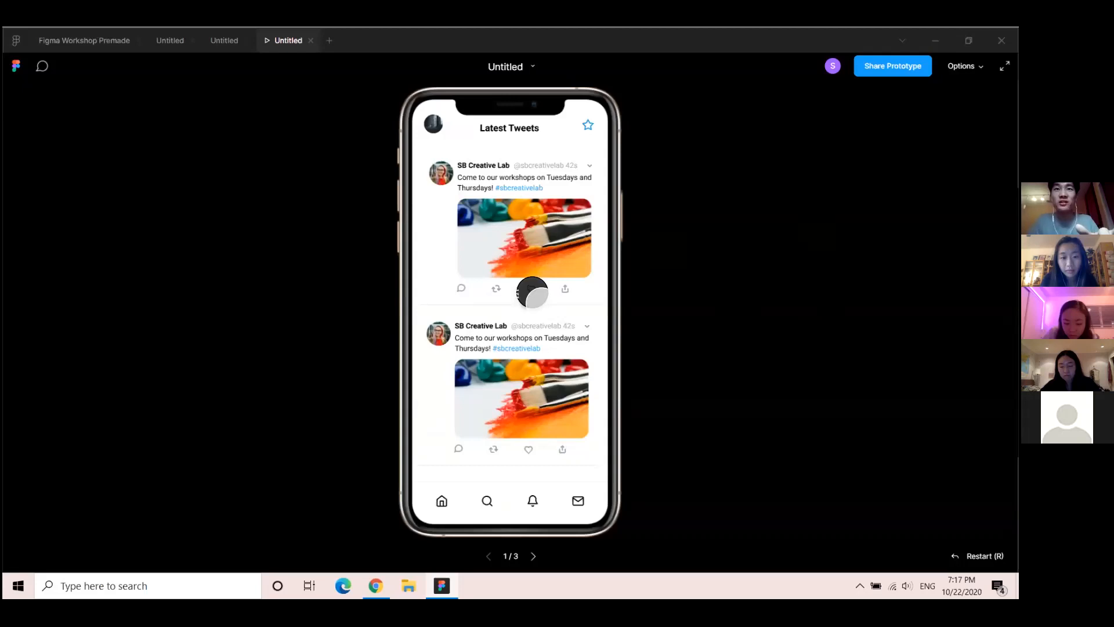
Tap the heart, bell and home icons to confirm the red heart, then return to the editor
{"action": "left_click", "coordinate": [532, 292]}
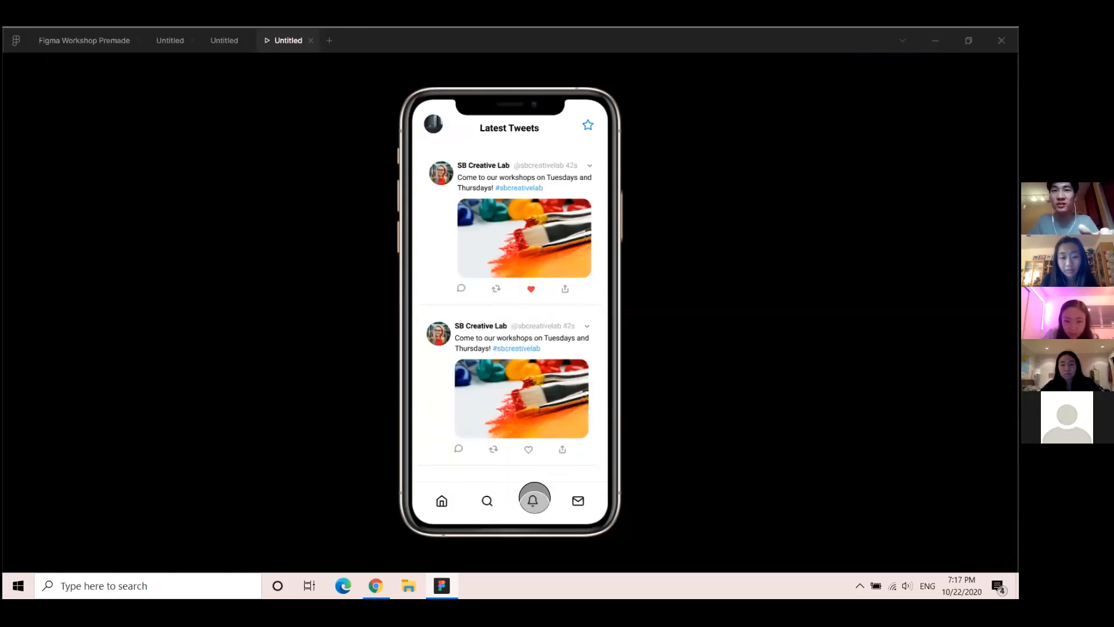
{"action": "left_click", "coordinate": [534, 497]}
{"action": "left_click", "coordinate": [439, 503]}
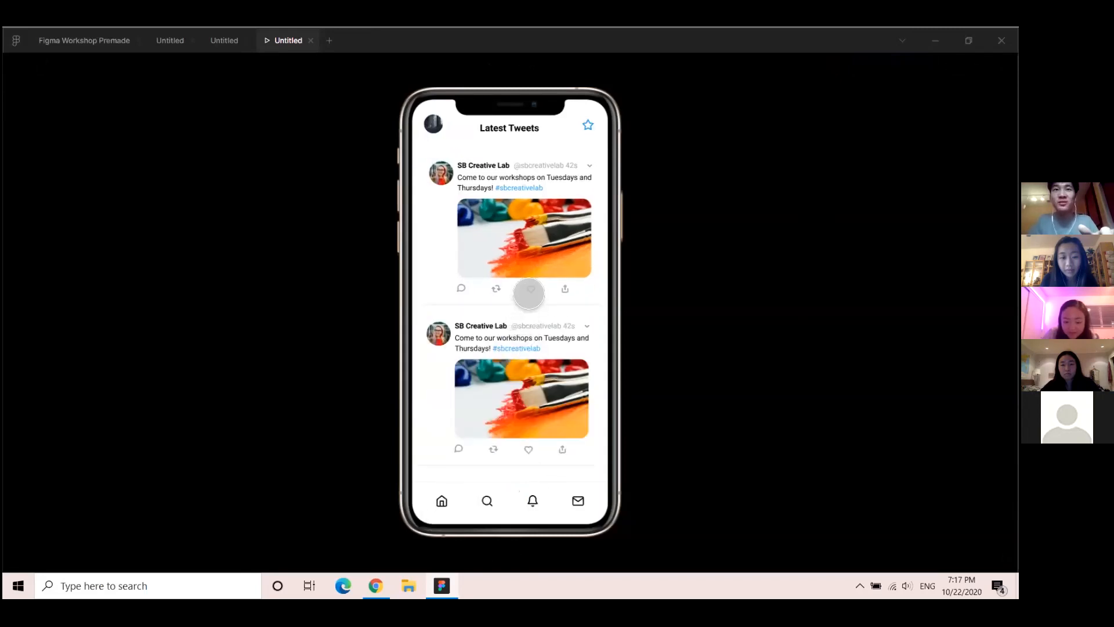
{"action": "left_click", "coordinate": [540, 346]}
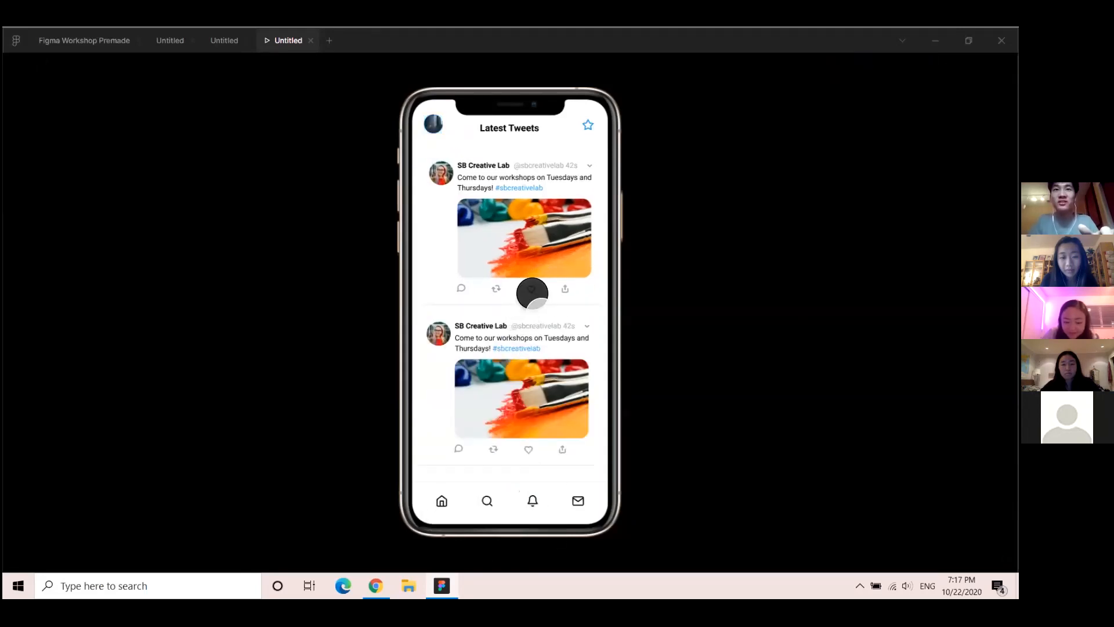
{"action": "left_click", "coordinate": [531, 289]}
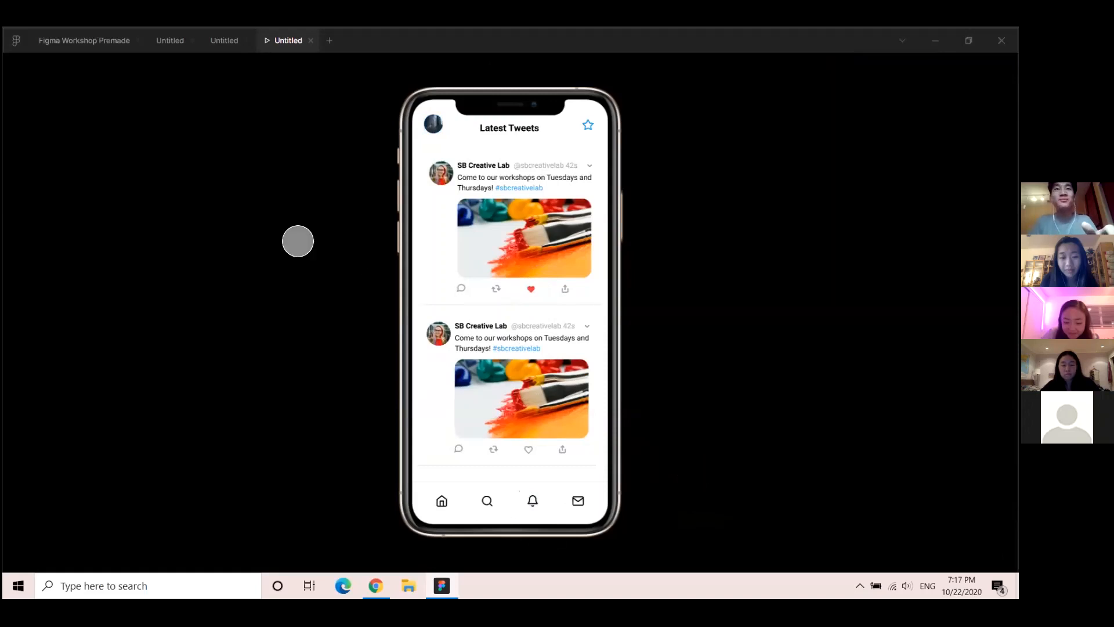
{"action": "left_click", "coordinate": [224, 40]}
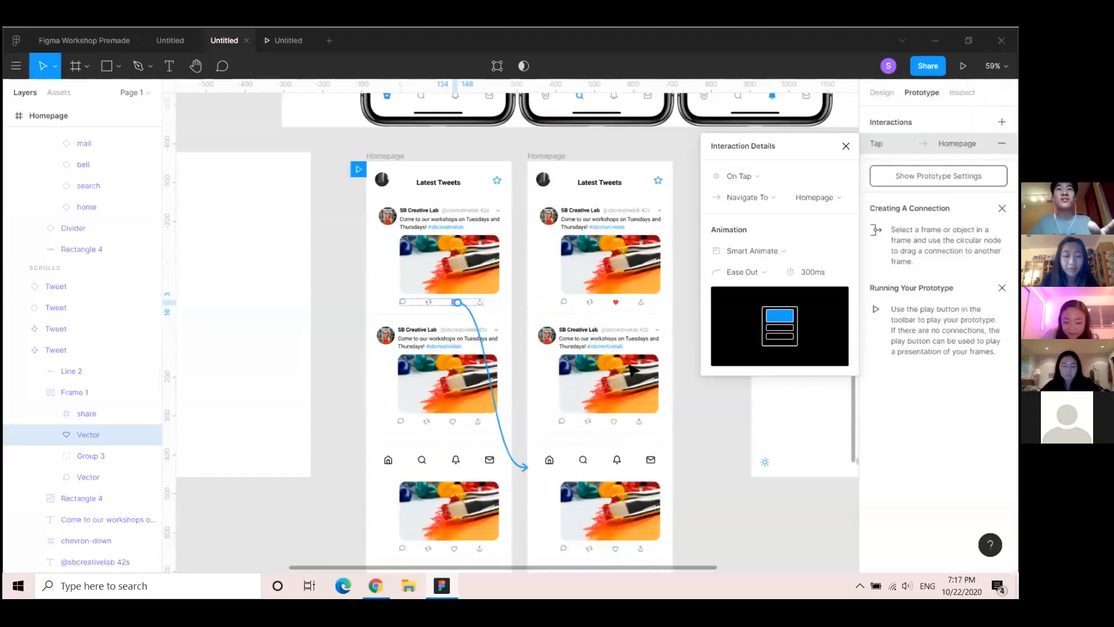
Zoom out over all frames, close Interaction Details, and advance Google Slides to the Prompt slide
{"action": "scroll", "coordinate": [621, 393], "scroll_direction": "down", "scroll_amount": 3, "text": "ctrl"}
{"action": "scroll", "coordinate": [642, 368], "scroll_direction": "down", "scroll_amount": 3, "text": "ctrl"}
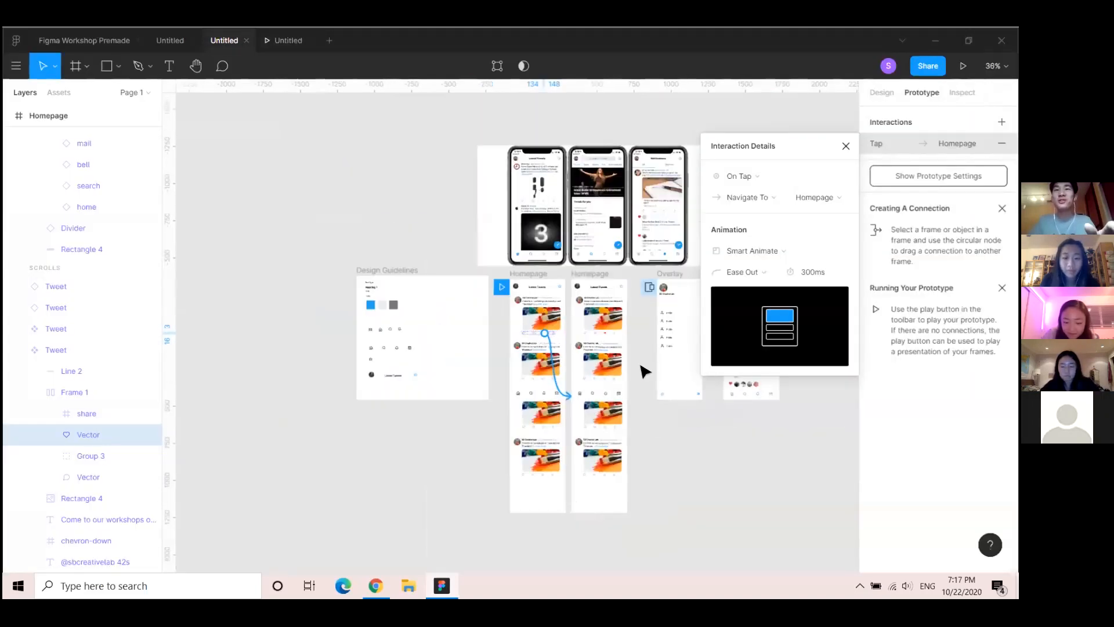
{"action": "left_click_drag", "start_coordinate": [604, 380], "coordinate": [512, 418]}
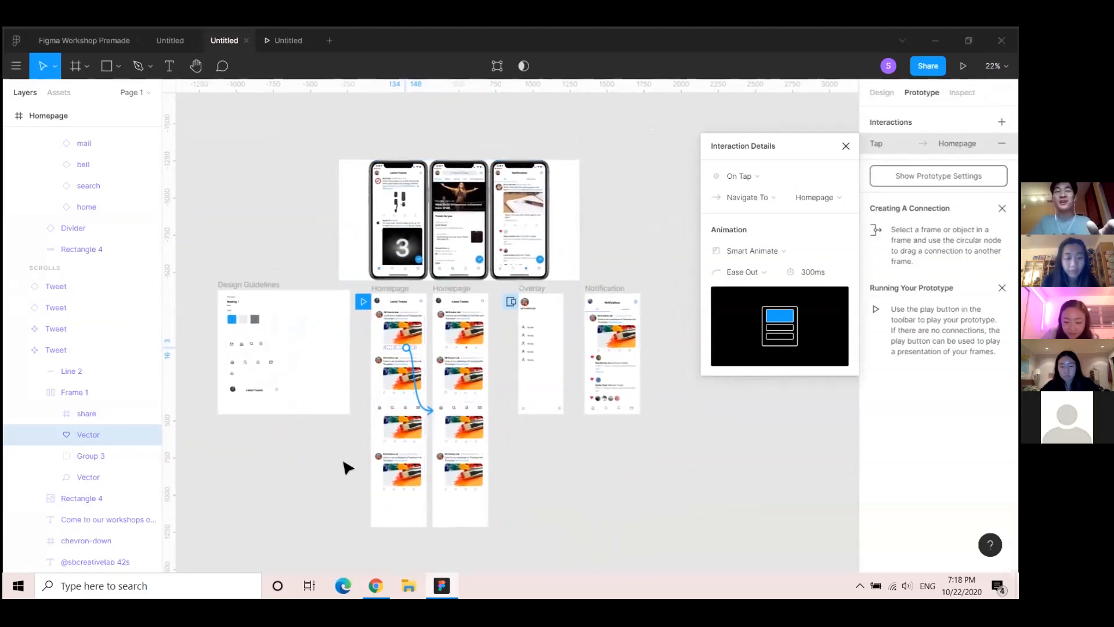
{"action": "left_click_drag", "start_coordinate": [317, 492], "coordinate": [360, 488]}
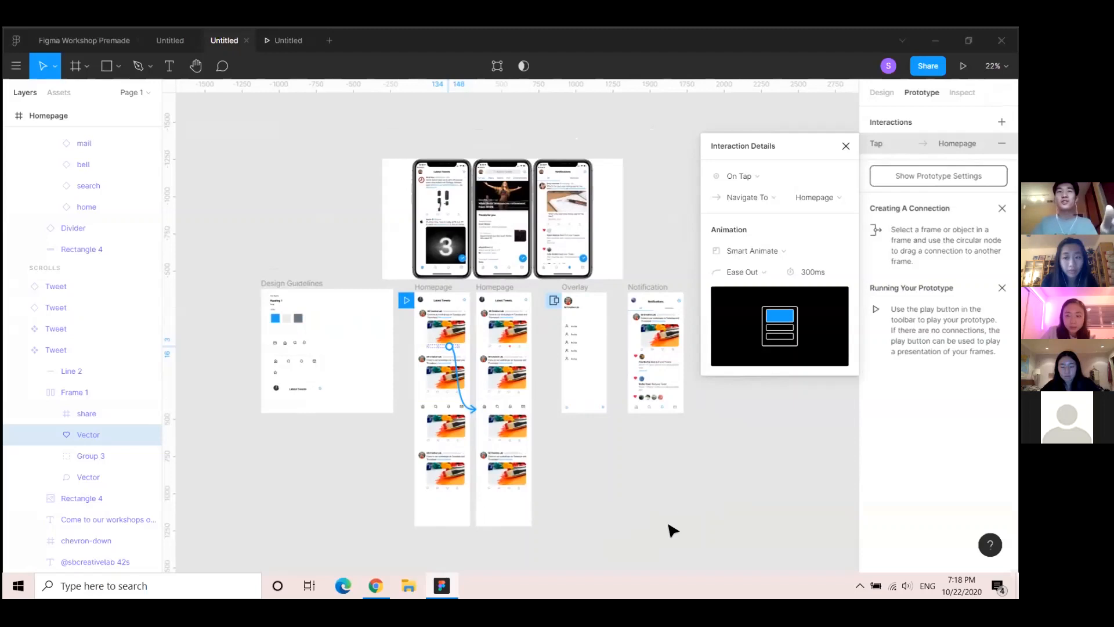
{"action": "left_click", "coordinate": [845, 146]}
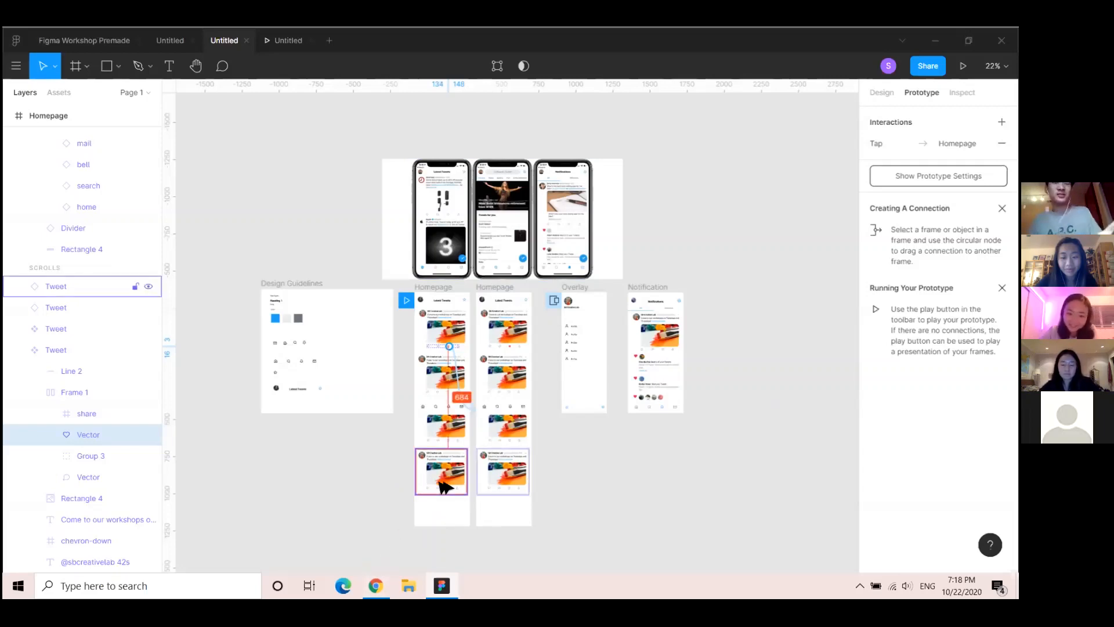
{"action": "key", "text": "alt+Tab"}
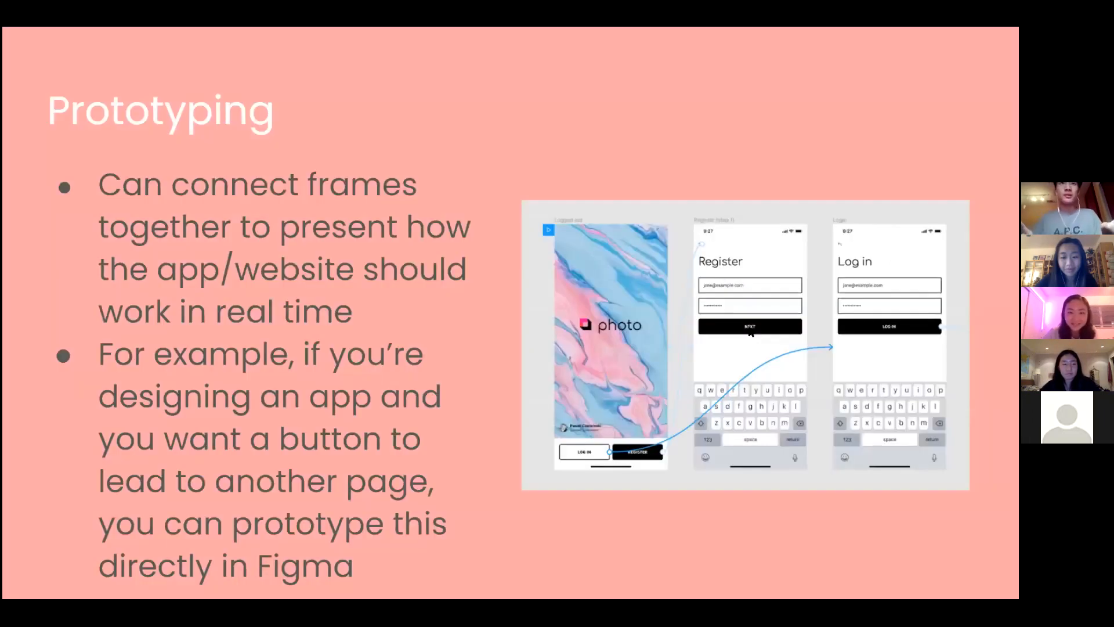
{"action": "key", "text": "Right"}
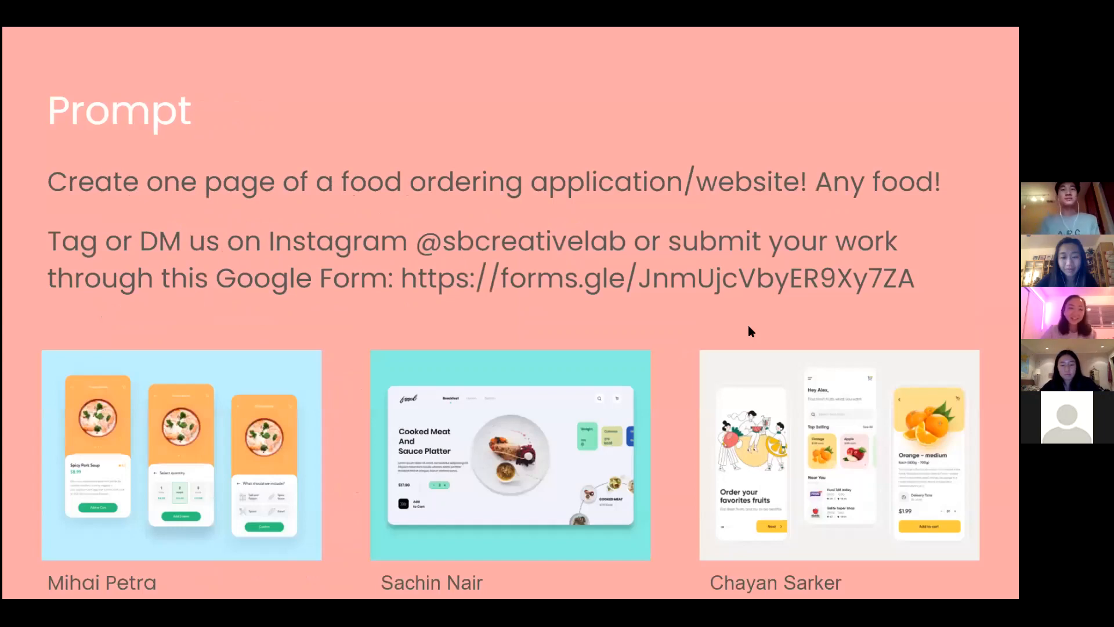